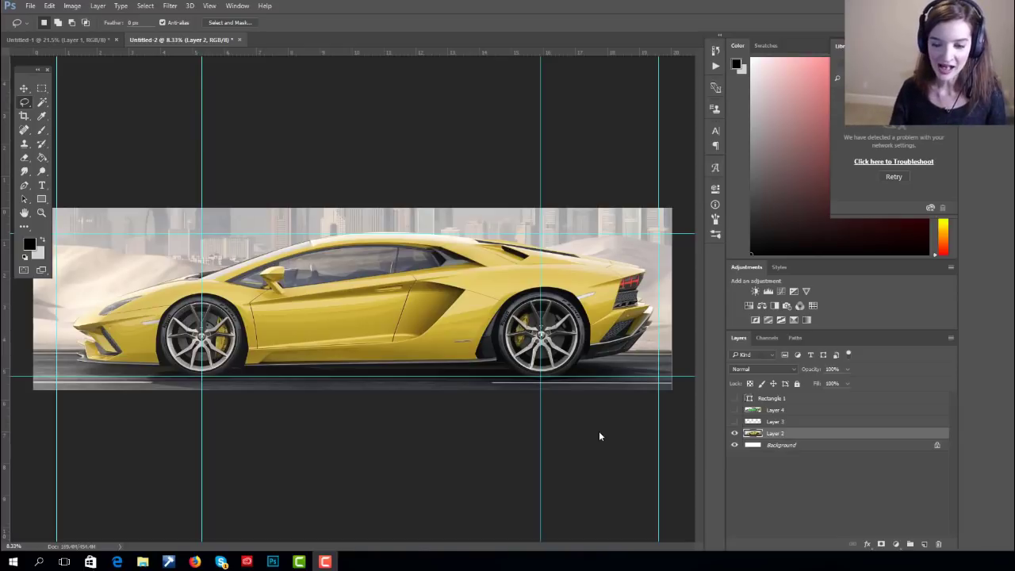
# - Delete the hidden Layer 3, Layer 4 and Rectangle 1 layers, keeping only the car photo and the background
pyautogui.click(776, 422)
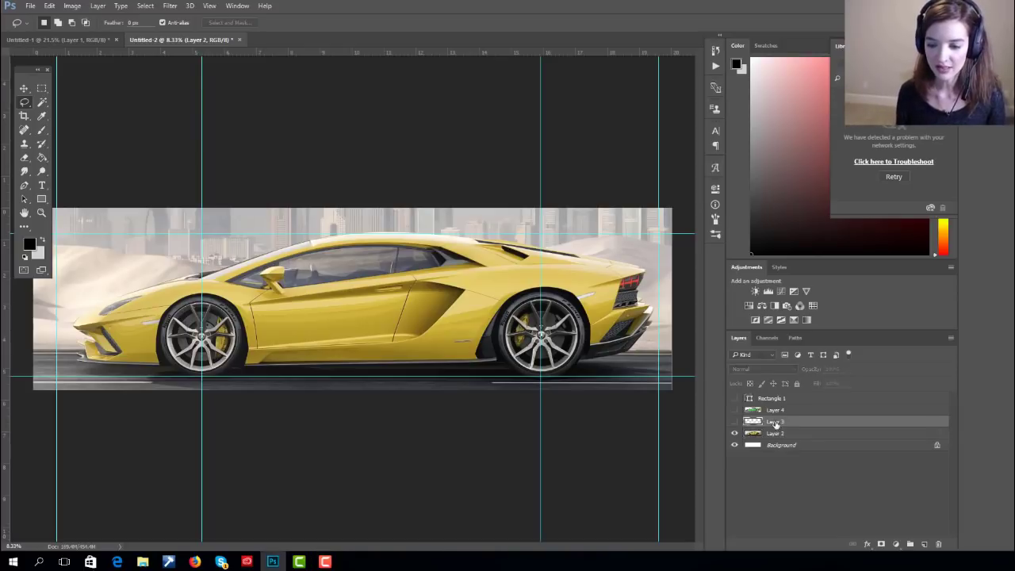
pyautogui.keyDown('shift'); pyautogui.click(771, 398); pyautogui.keyUp('shift')
pyautogui.press('Delete')
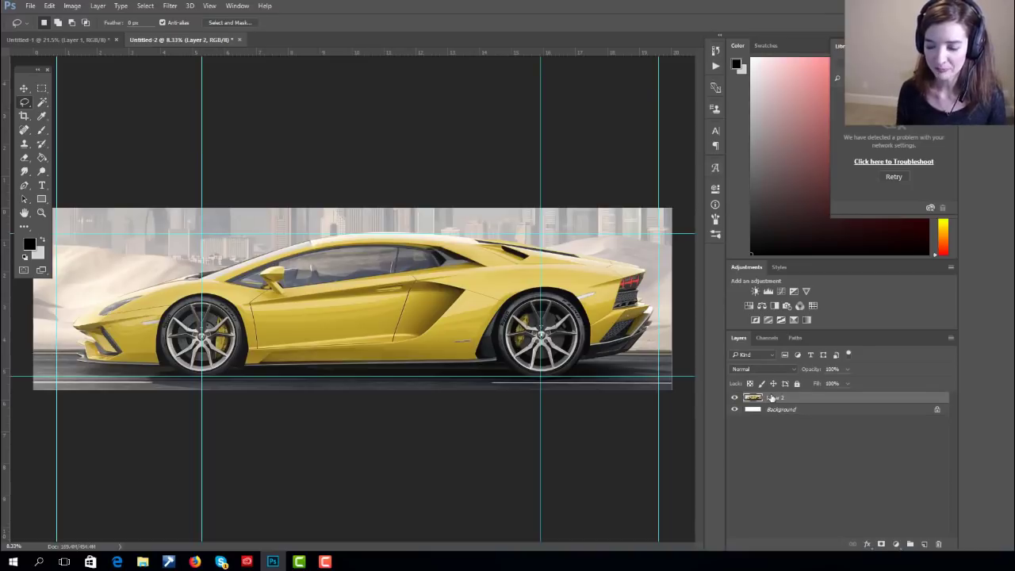
# - Rename Layer 2 as "Original Photo"
pyautogui.doubleClick(776, 397)
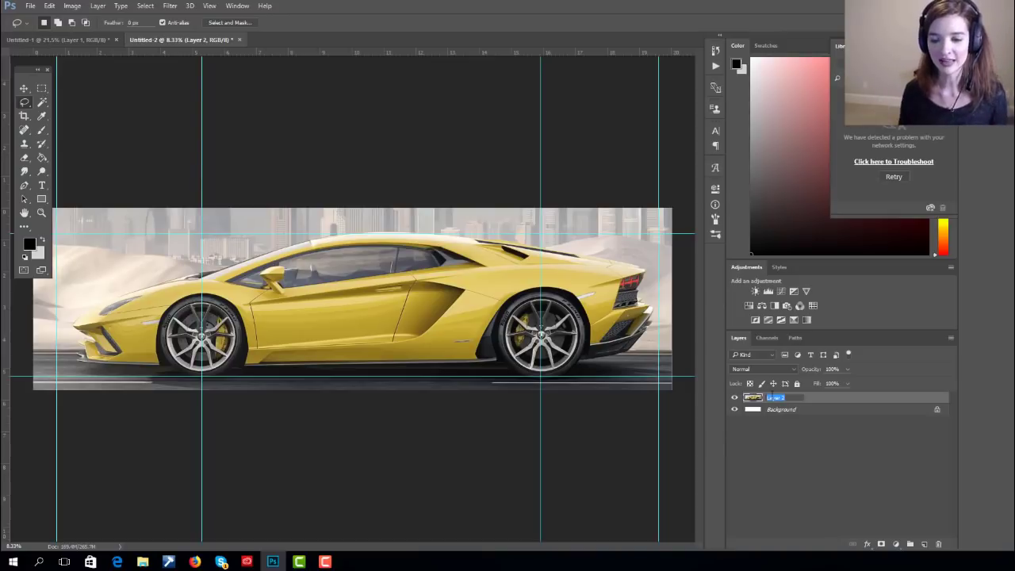
pyautogui.click(787, 427)
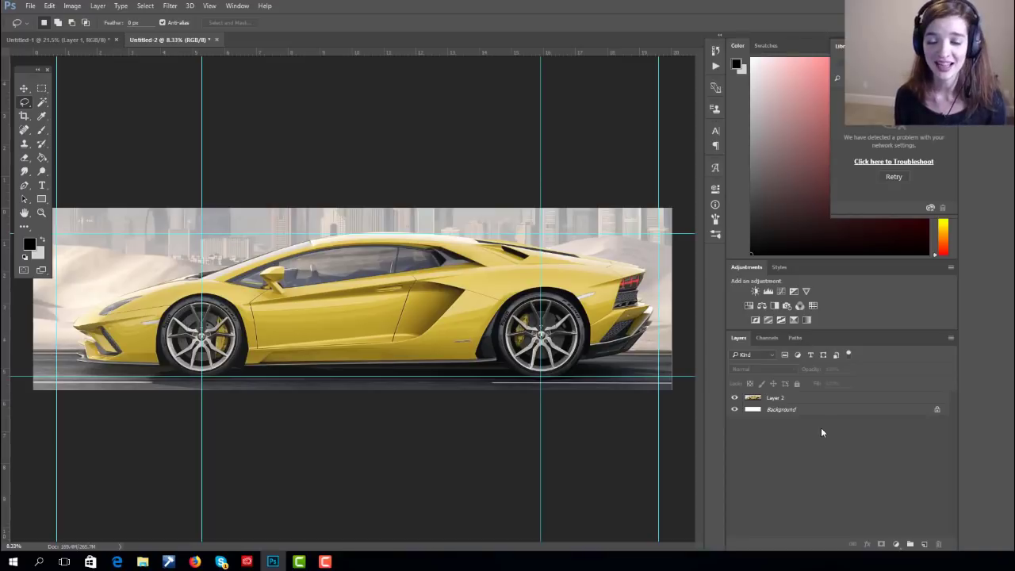
pyautogui.doubleClick(784, 400)
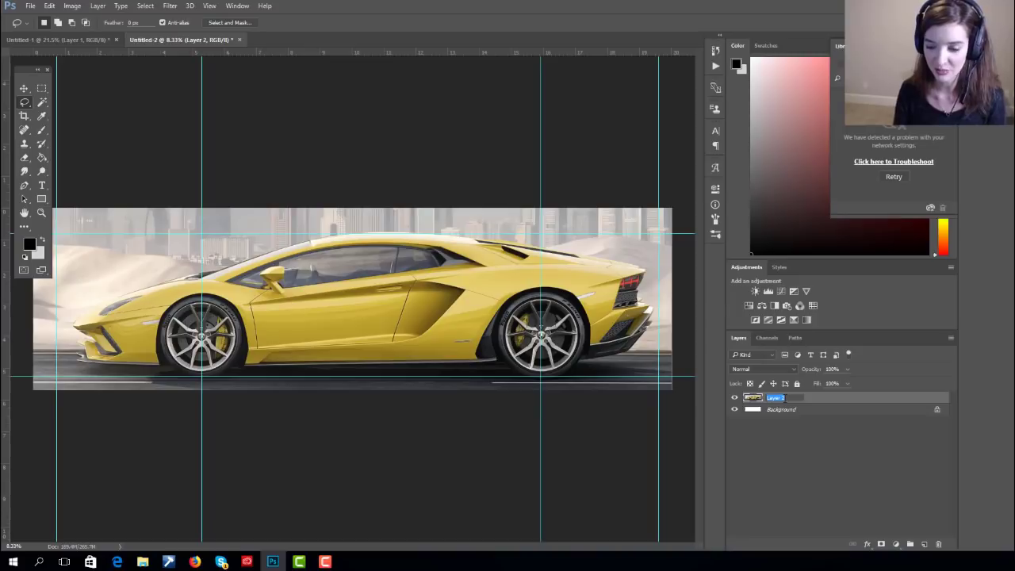
pyautogui.write('cl')
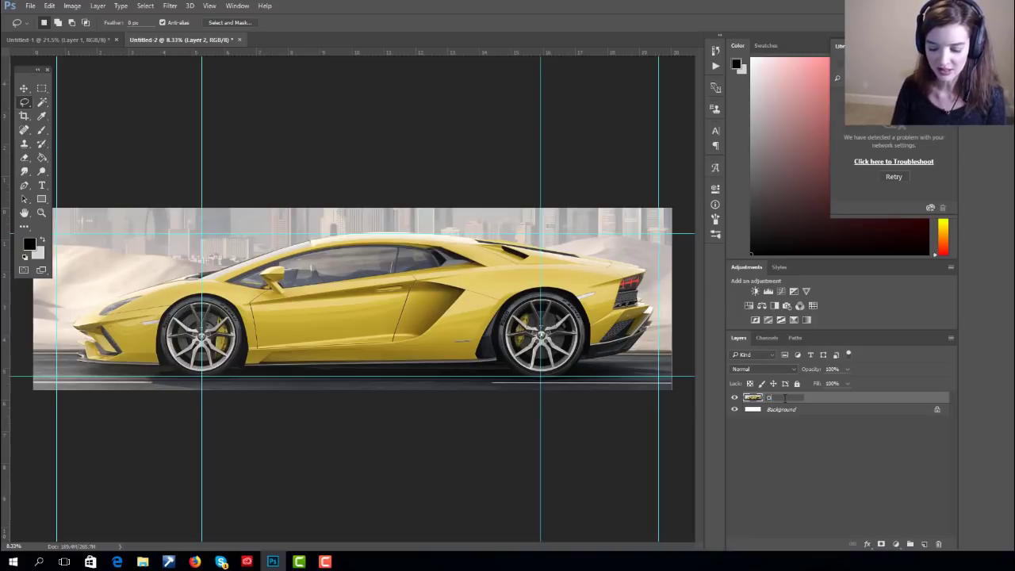
pyautogui.write('iginal P')
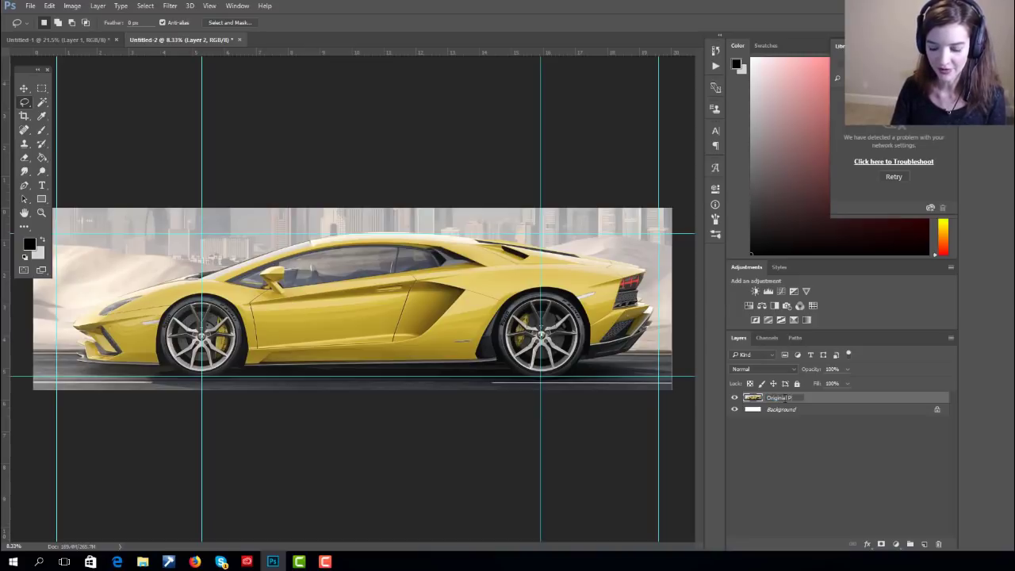
pyautogui.write('hoto')
pyautogui.press('Return')
# - Duplicate the Original Photo layer and name the copy "Photo Edit"
pyautogui.moveTo(801, 403); pyautogui.dragTo(925, 544)
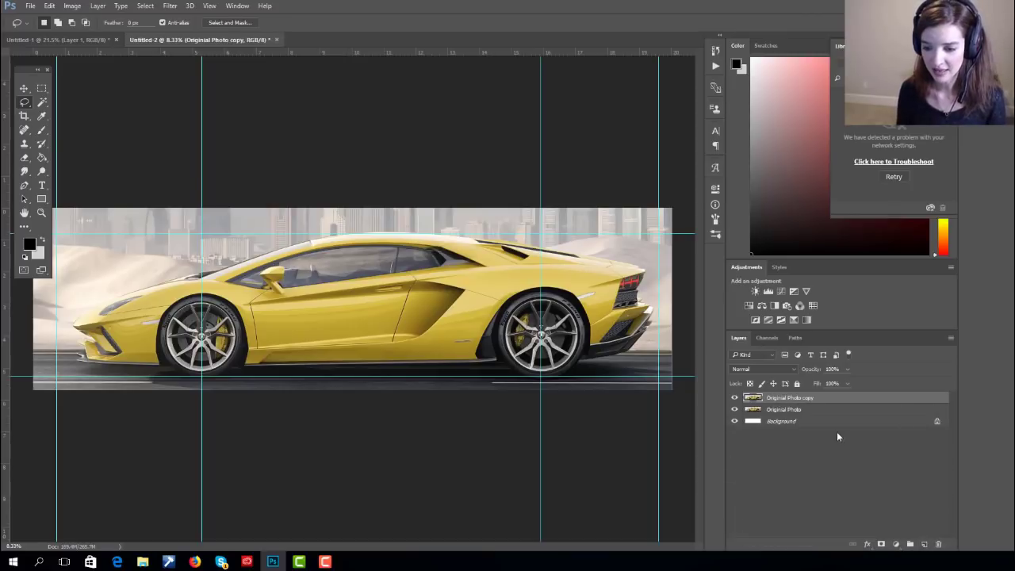
pyautogui.doubleClick(803, 398)
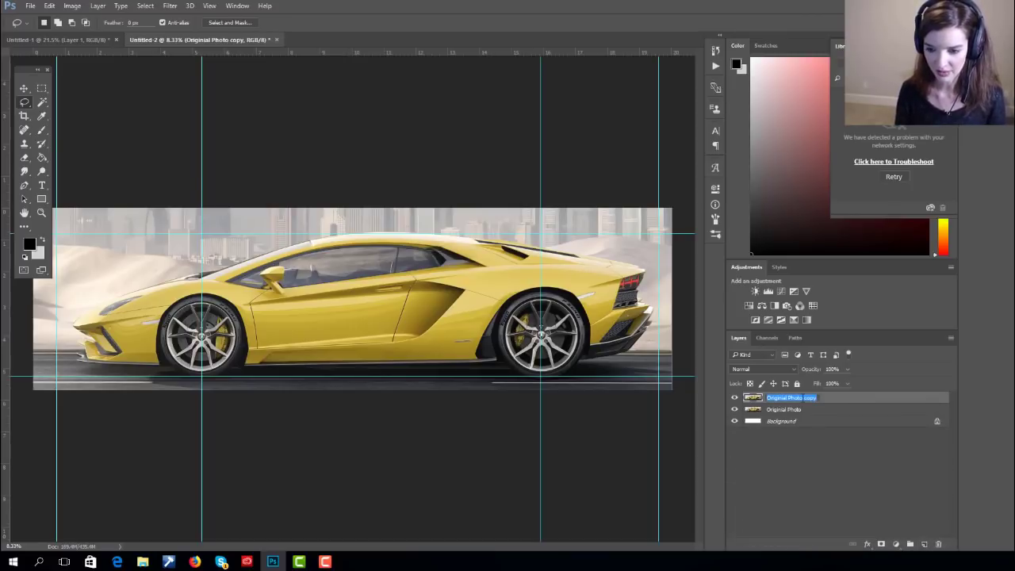
pyautogui.write('Edit')
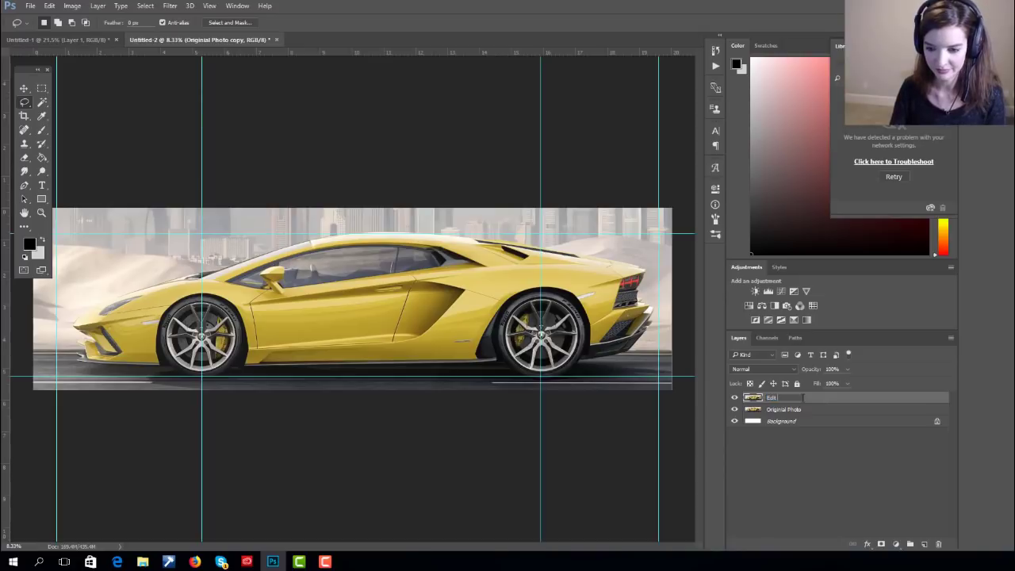
pyautogui.press('BackSpace')
pyautogui.press('BackSpace')
pyautogui.press('BackSpace')
pyautogui.write('P')
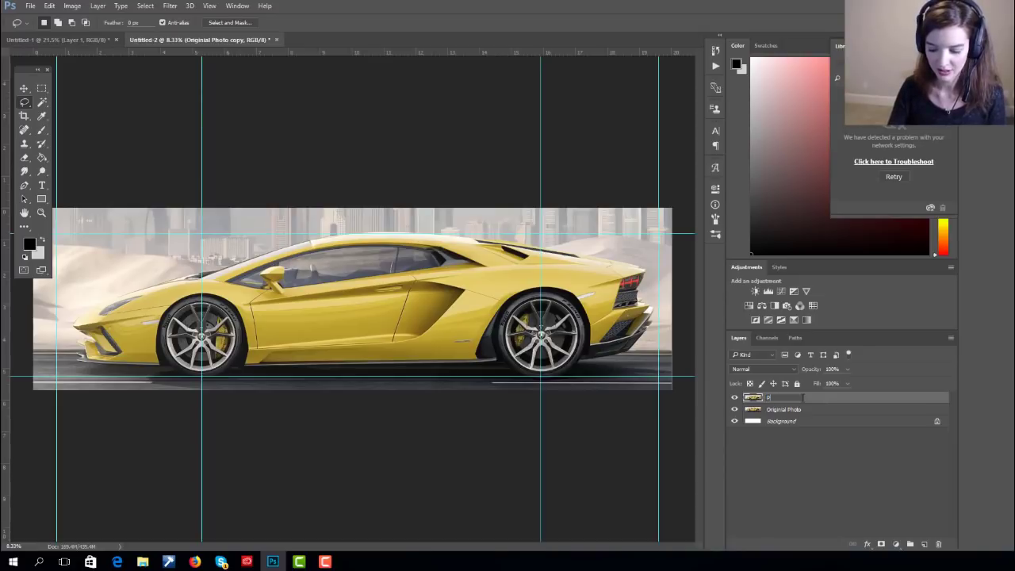
pyautogui.write('hoto')
pyautogui.press('BackSpace')
pyautogui.press('BackSpace')
pyautogui.press('BackSpace')
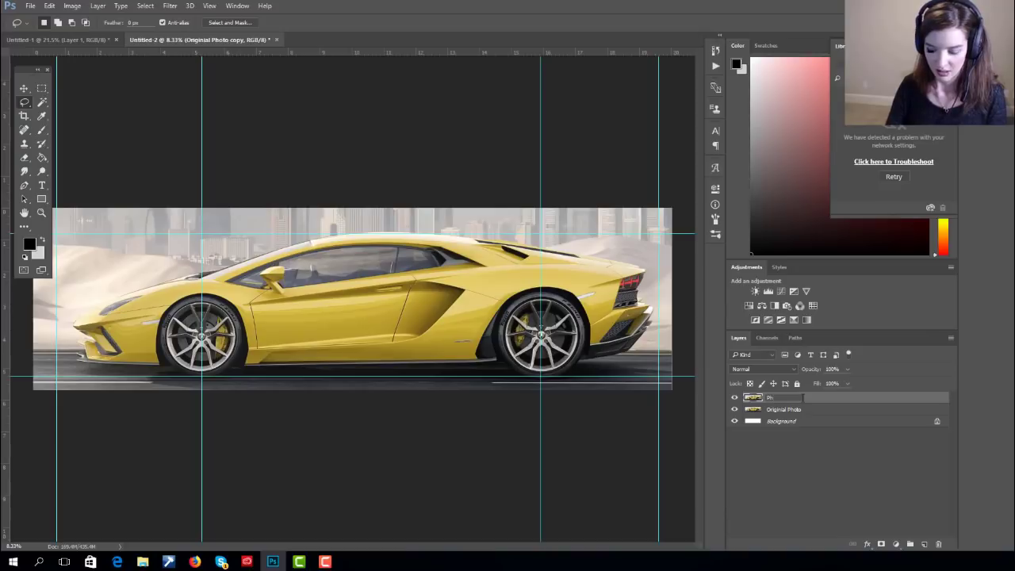
pyautogui.write('oto Edit')
pyautogui.press('Return')
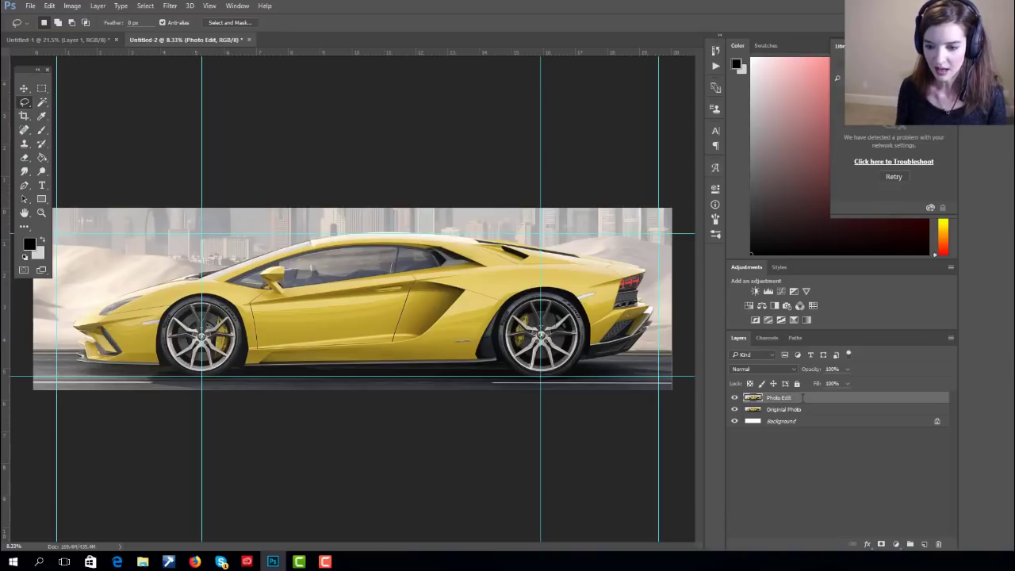
# - Toggle the Photo Edit layer's visibility to compare it with the Original Photo layer beneath
pyautogui.click(734, 398)
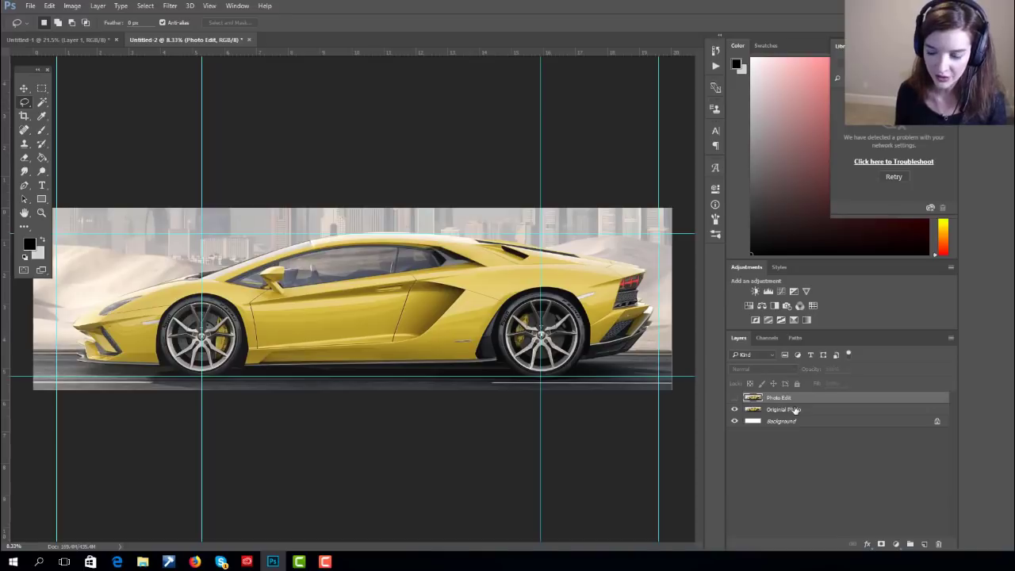
pyautogui.click(735, 399)
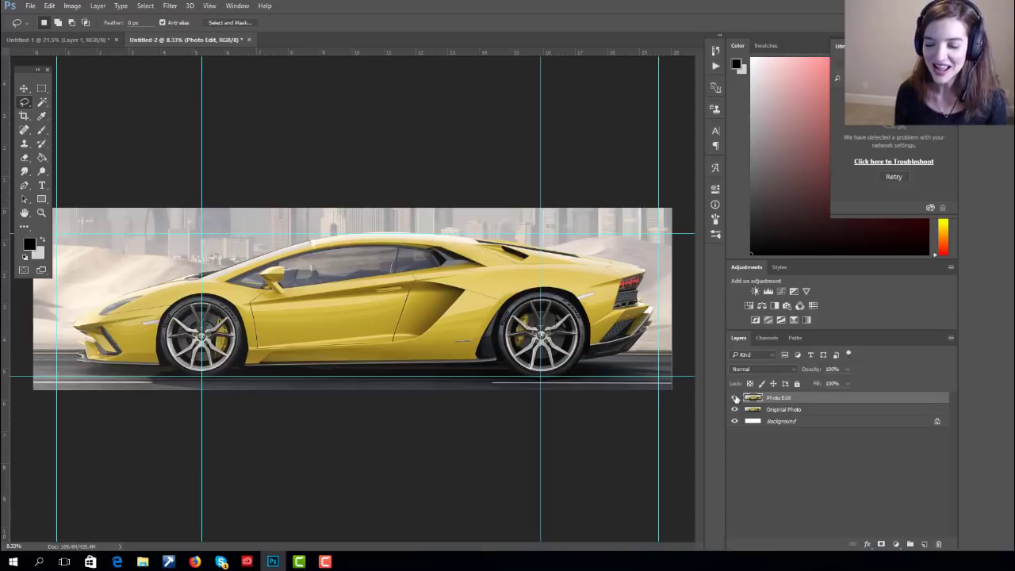
pyautogui.click(803, 411)
pyautogui.click(734, 399)
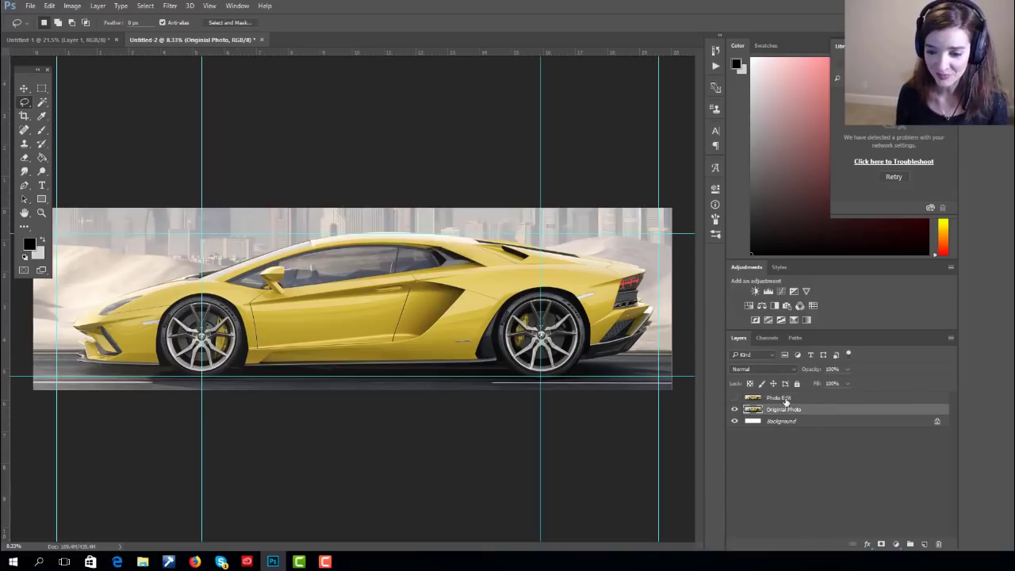
pyautogui.click(745, 402)
pyautogui.click(735, 399)
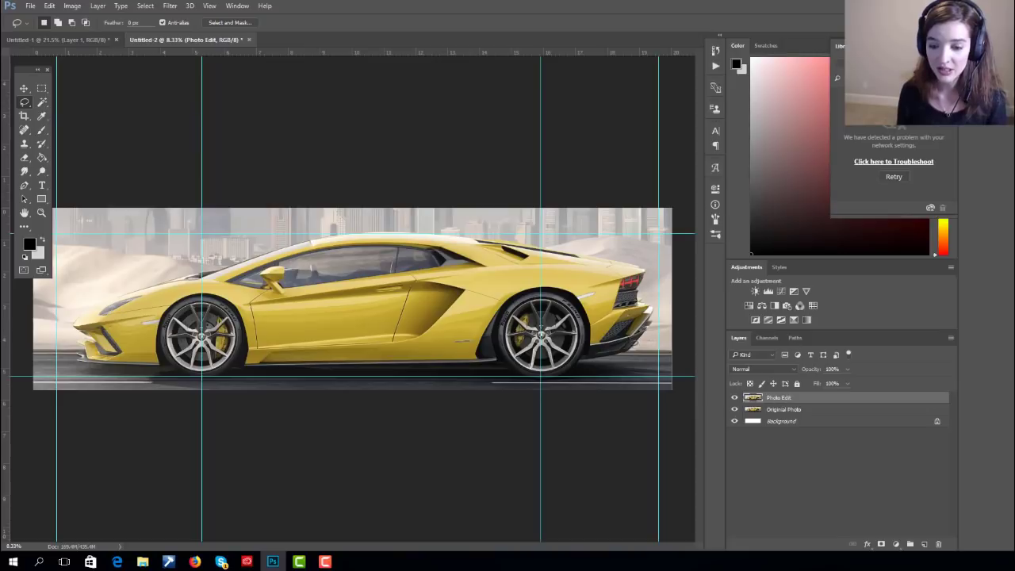
# - Hide the guides and make a rectangular selection around the small badge just ahead of the rear wheel
pyautogui.scroll(3, 502, 333)
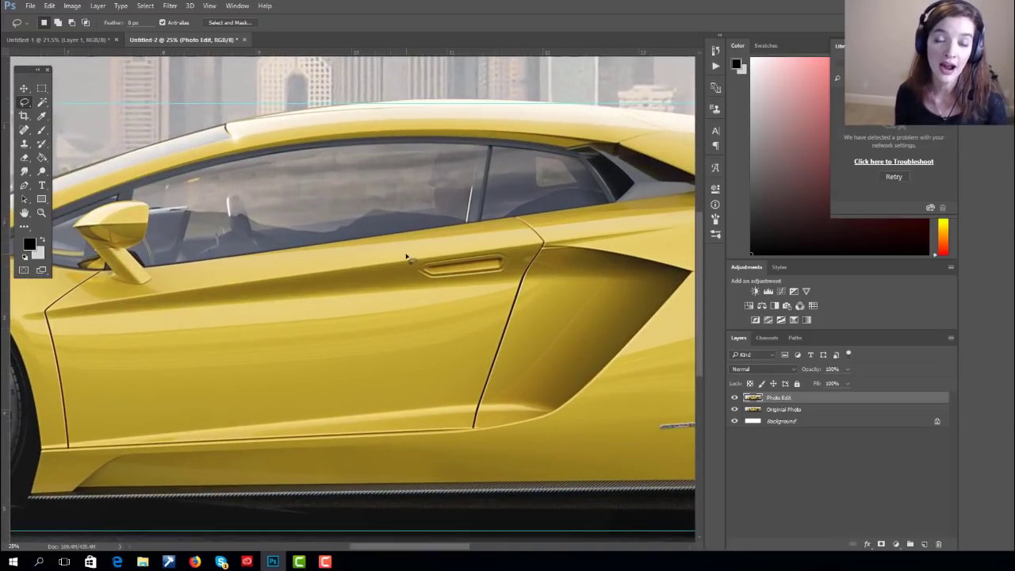
pyautogui.moveTo(403, 258); pyautogui.dragTo(370, 347)
pyautogui.hotkey('ctrl', ';')
pyautogui.moveTo(610, 361); pyautogui.dragTo(550, 311)
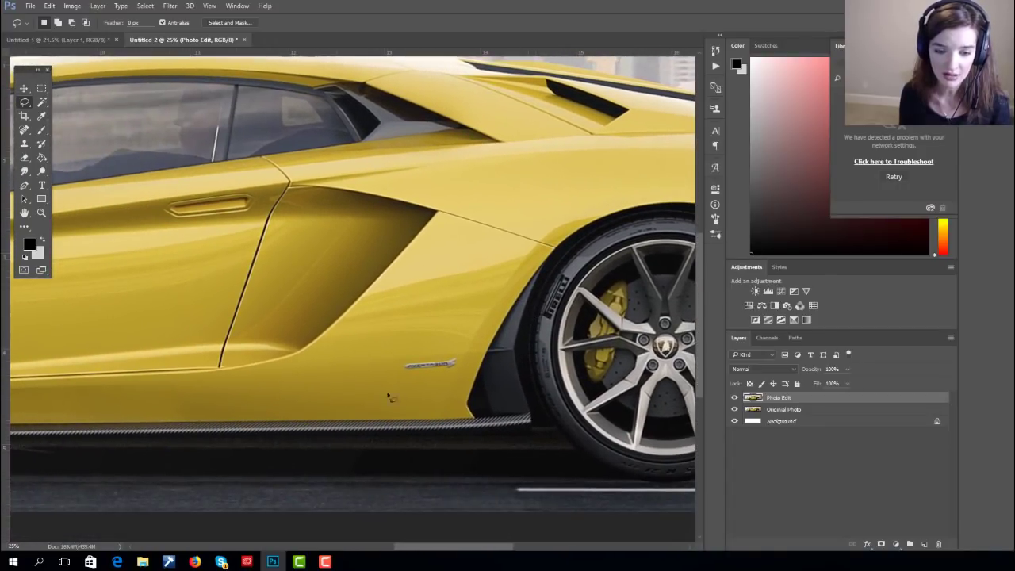
pyautogui.moveTo(383, 388); pyautogui.dragTo(404, 408)
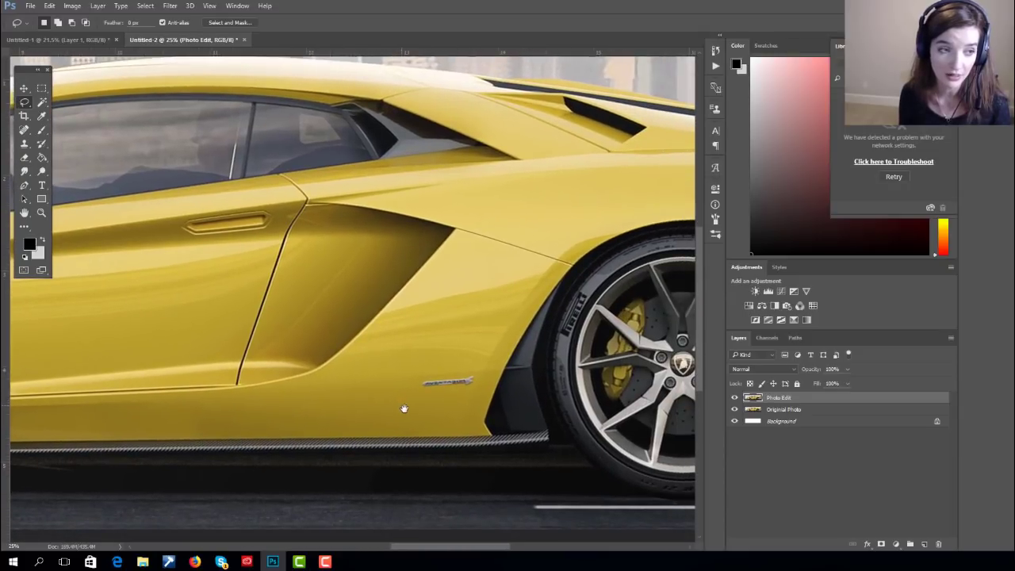
pyautogui.click(42, 88)
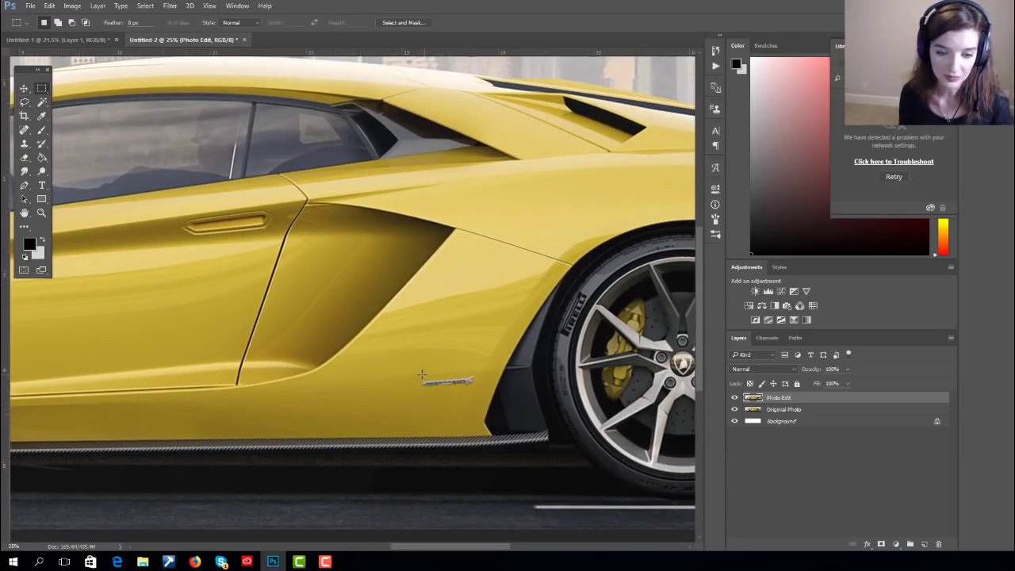
pyautogui.moveTo(453, 382); pyautogui.dragTo(478, 390)
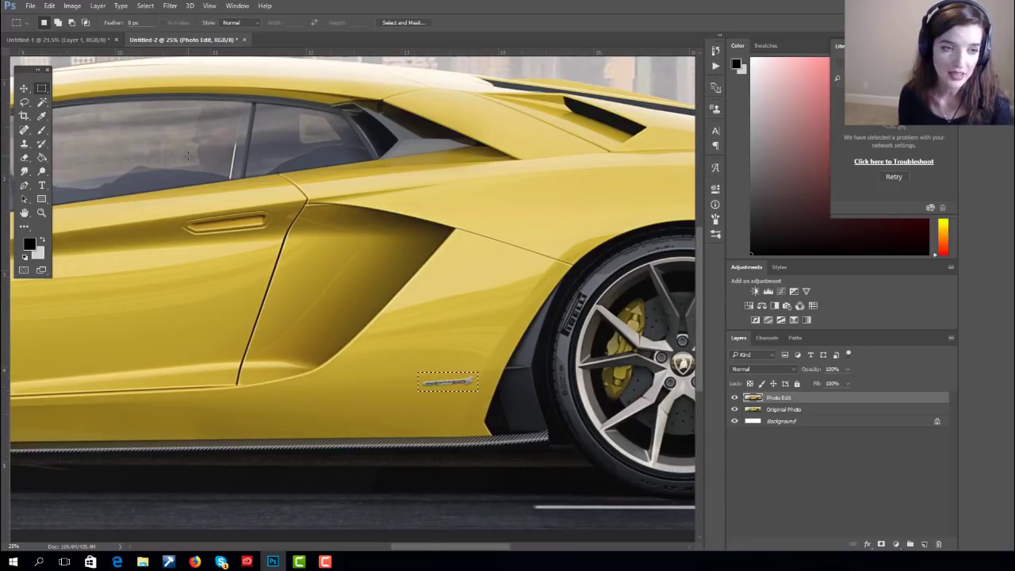
# - Try to cover the selected badge with surrounding paint using the Clone Stamp tool
pyautogui.click(68, 7)
pyautogui.moveTo(49, 6)
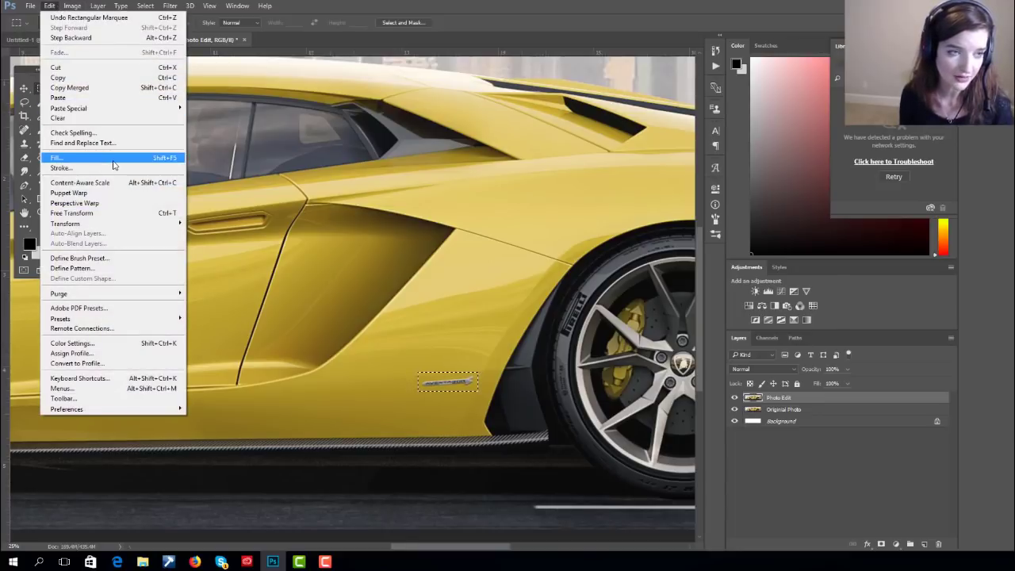
pyautogui.click(49, 6)
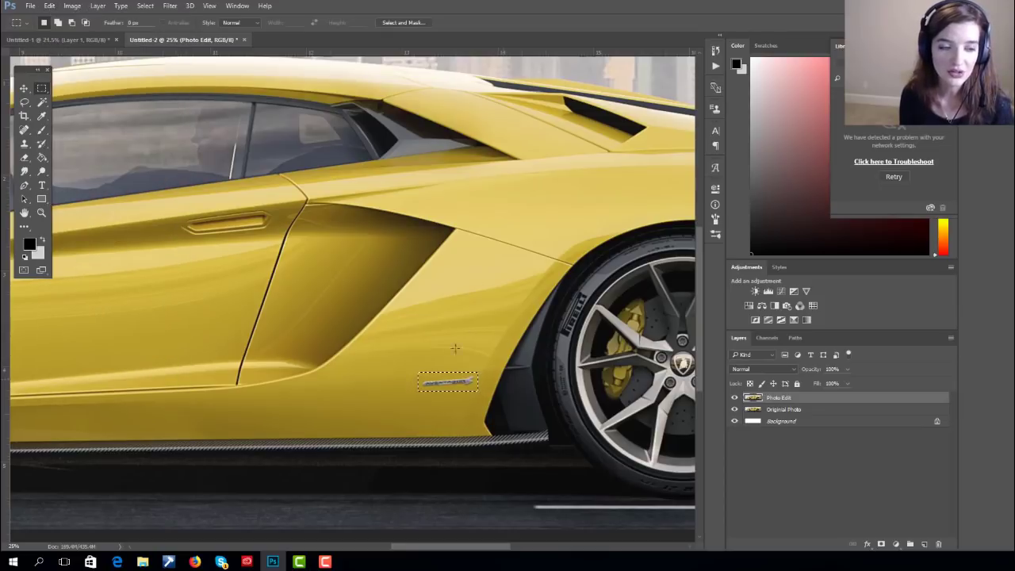
pyautogui.click(25, 143)
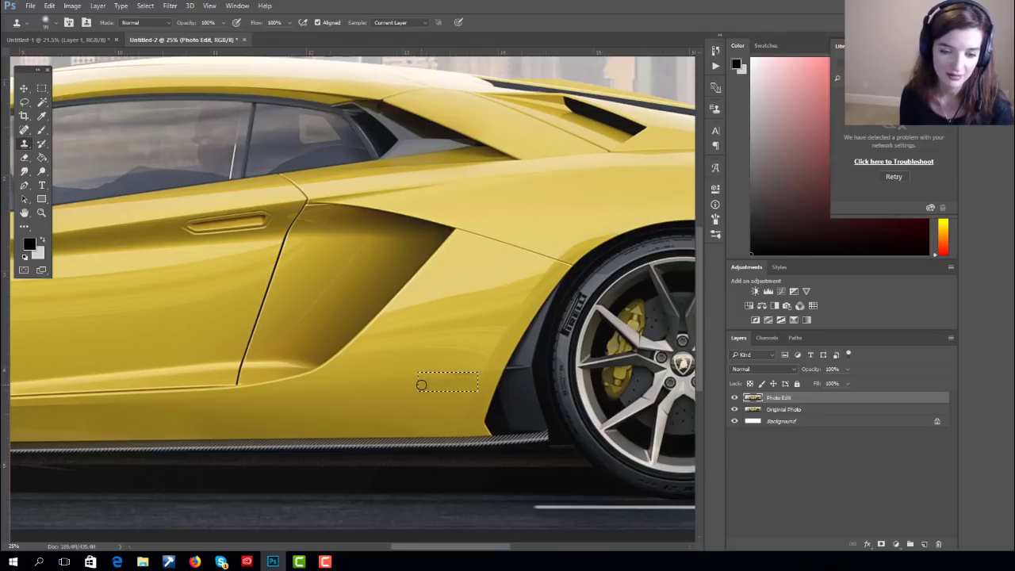
pyautogui.click(25, 103)
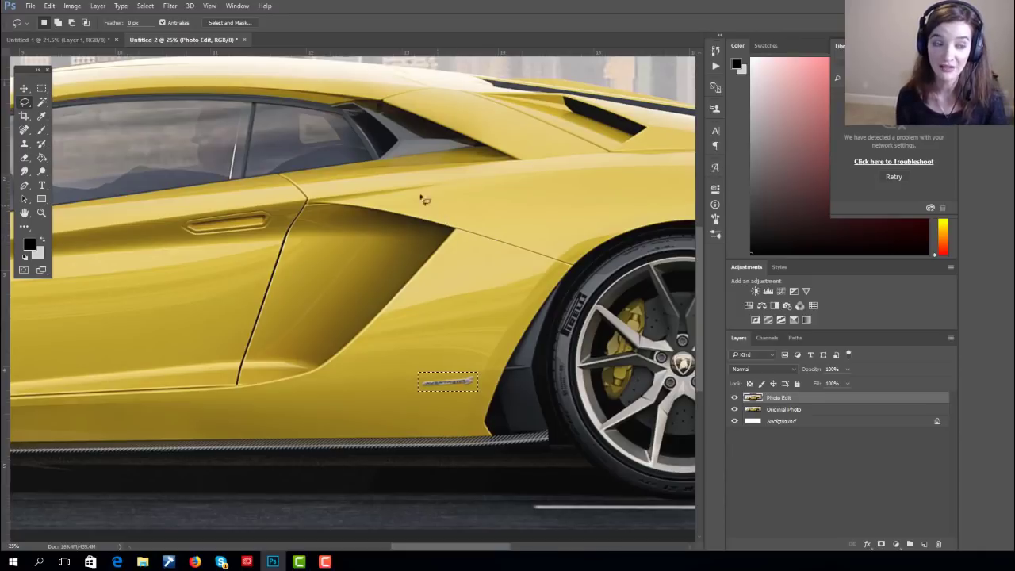
# - Remove the selected badge with a Content-Aware fill on the Photo Edit layer and clear the selection
pyautogui.click(52, 7)
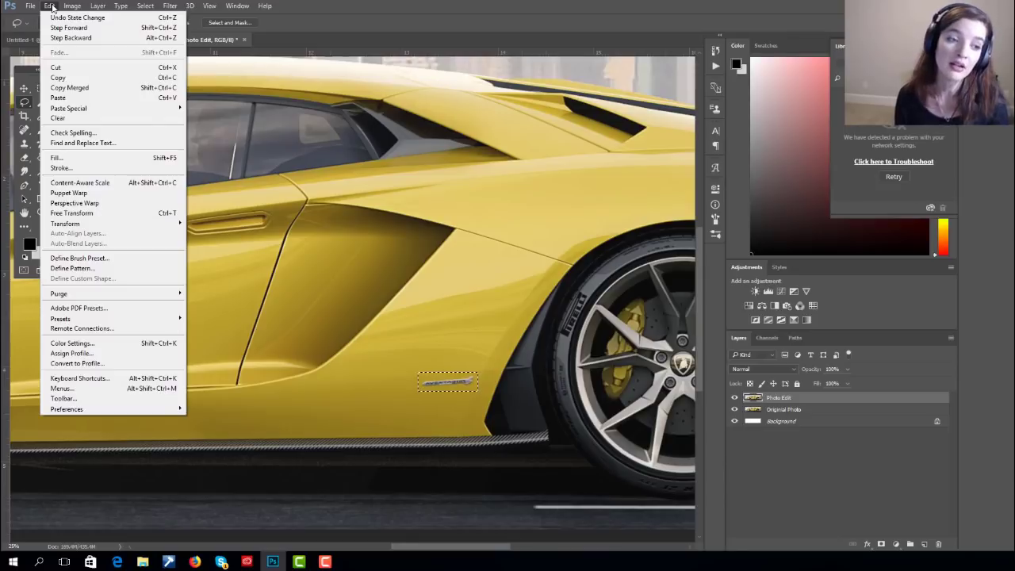
pyautogui.click(135, 160)
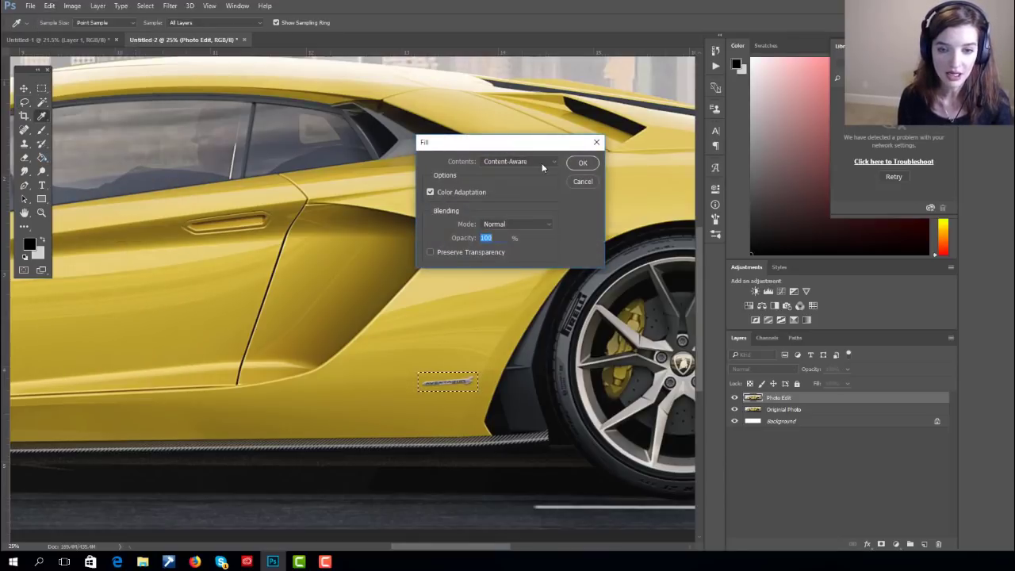
pyautogui.click(534, 164)
pyautogui.click(519, 163)
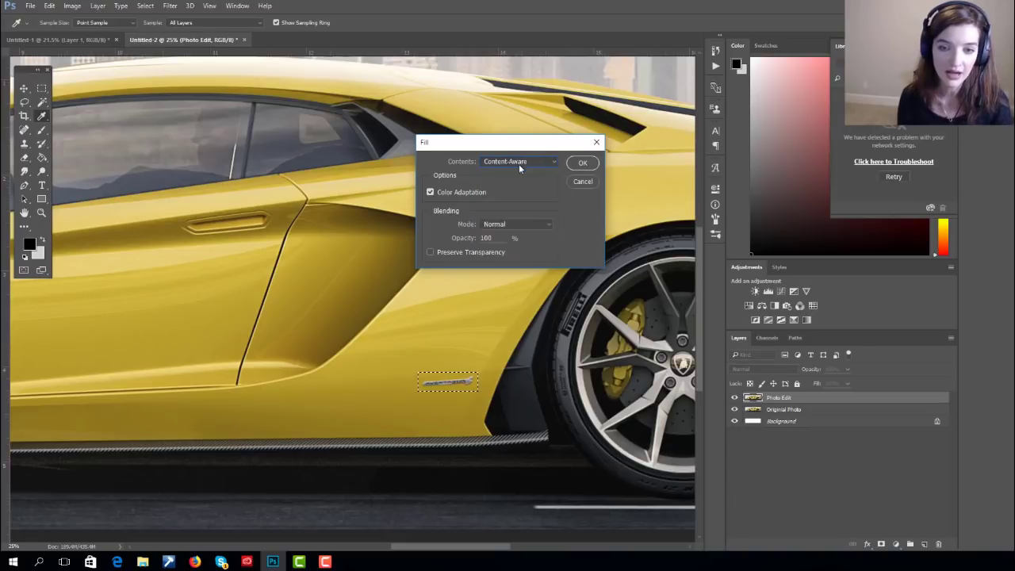
pyautogui.click(516, 165)
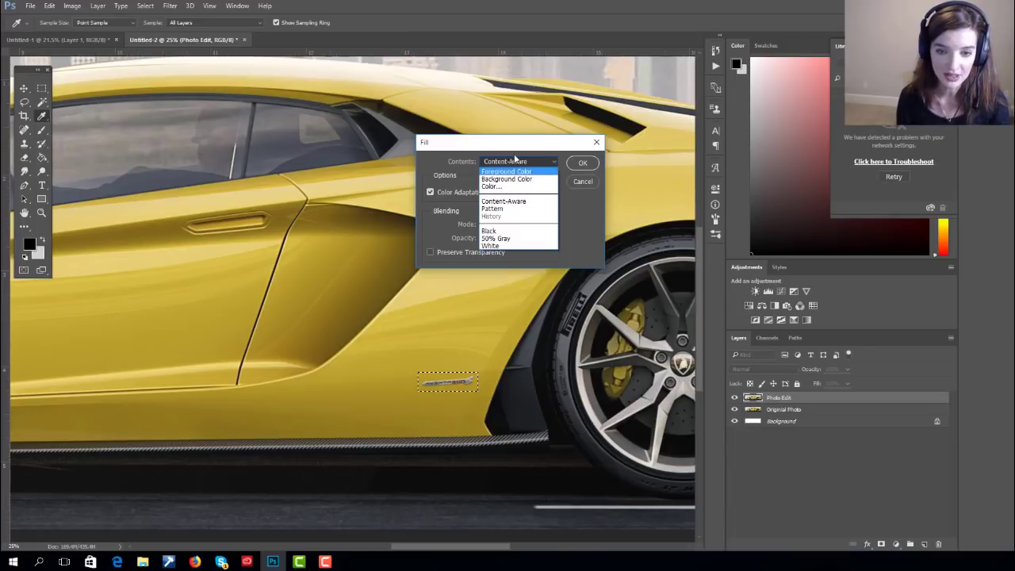
pyautogui.click(512, 200)
pyautogui.click(581, 163)
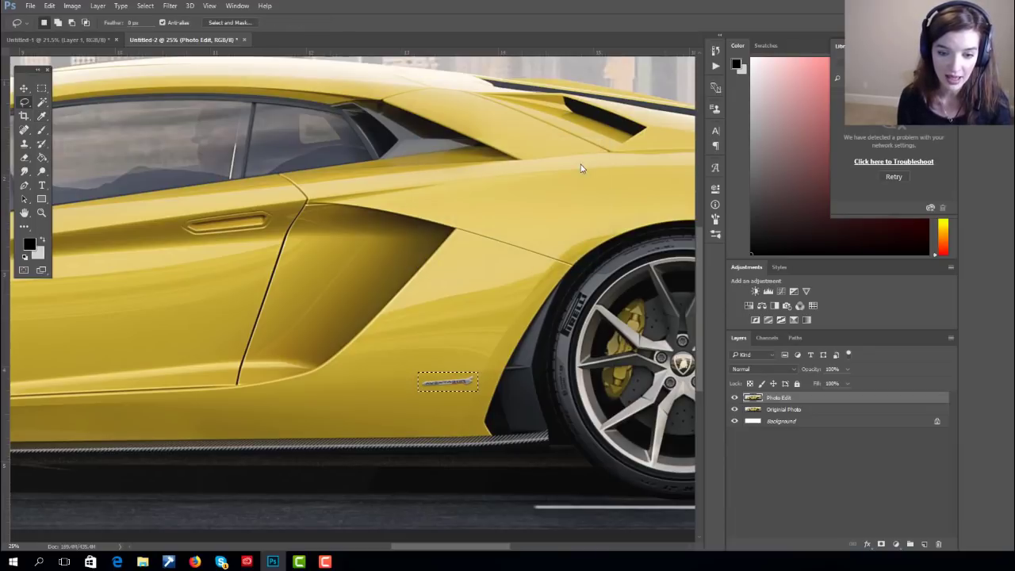
pyautogui.hotkey('ctrl', 'd')
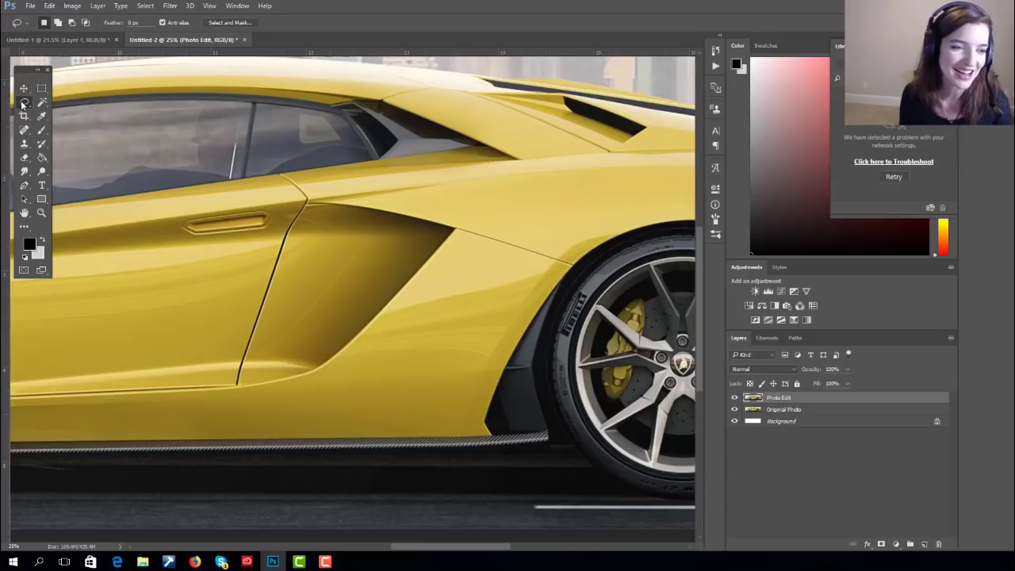
# - Activate the standard Pen Tool for tracing the car's lower body
pyautogui.moveTo(242, 196)
pyautogui.mouseDown()
pyautogui.moveTo(334, 193)
pyautogui.moveTo(414, 237)
pyautogui.mouseUp()
pyautogui.moveTo(286, 251); pyautogui.dragTo(493, 65)
pyautogui.moveTo(392, 210)
pyautogui.mouseDown()
pyautogui.moveTo(415, 215)
pyautogui.moveTo(306, 233)
pyautogui.moveTo(297, 274)
pyautogui.moveTo(240, 302)
pyautogui.mouseUp()
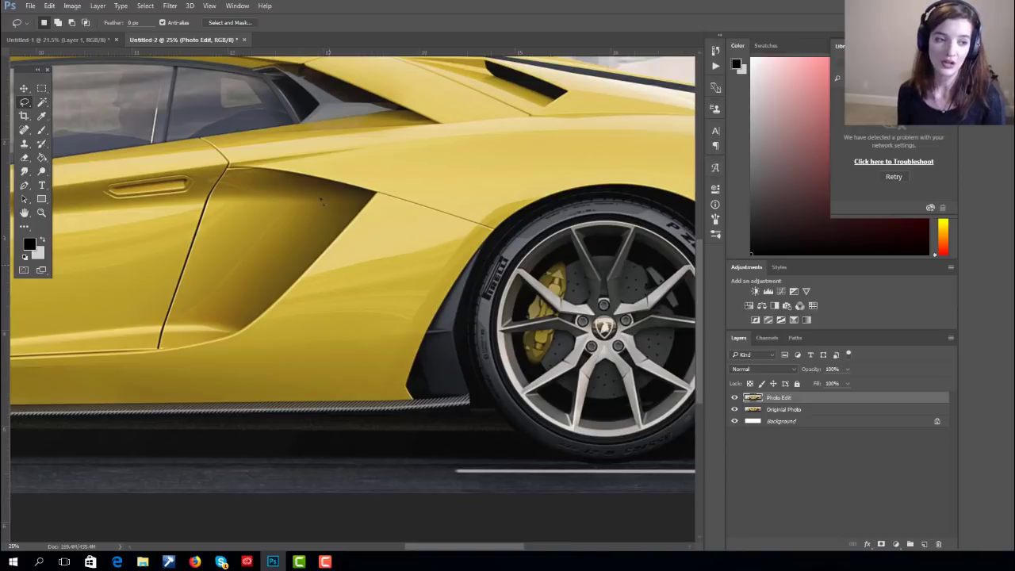
pyautogui.click(25, 186)
pyautogui.rightClick(27, 189)
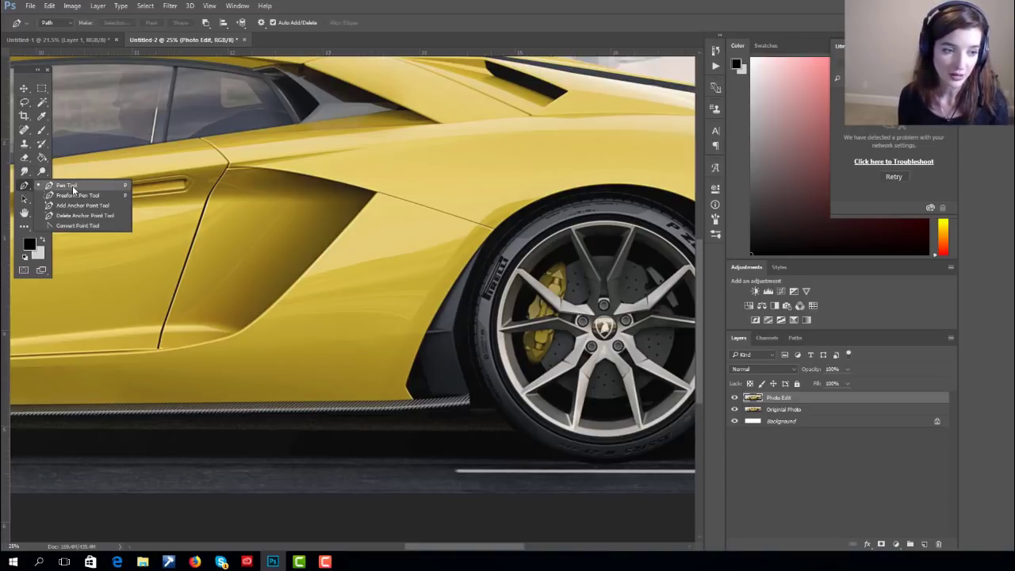
pyautogui.click(23, 189)
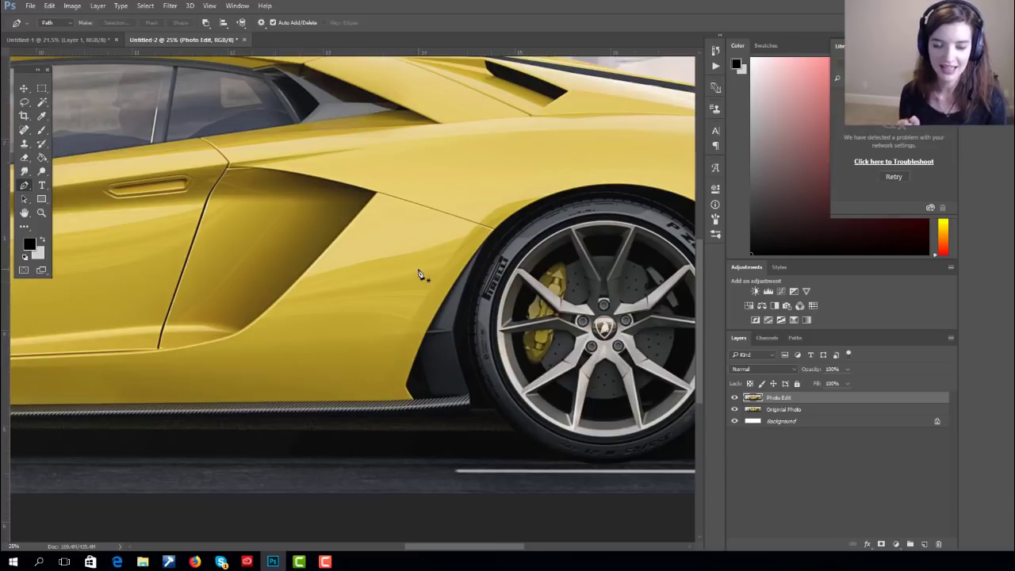
# - Try tracing a path from the body corner at the rear wheel along the sill to the front wheel opening
pyautogui.click(414, 400)
pyautogui.click(387, 403)
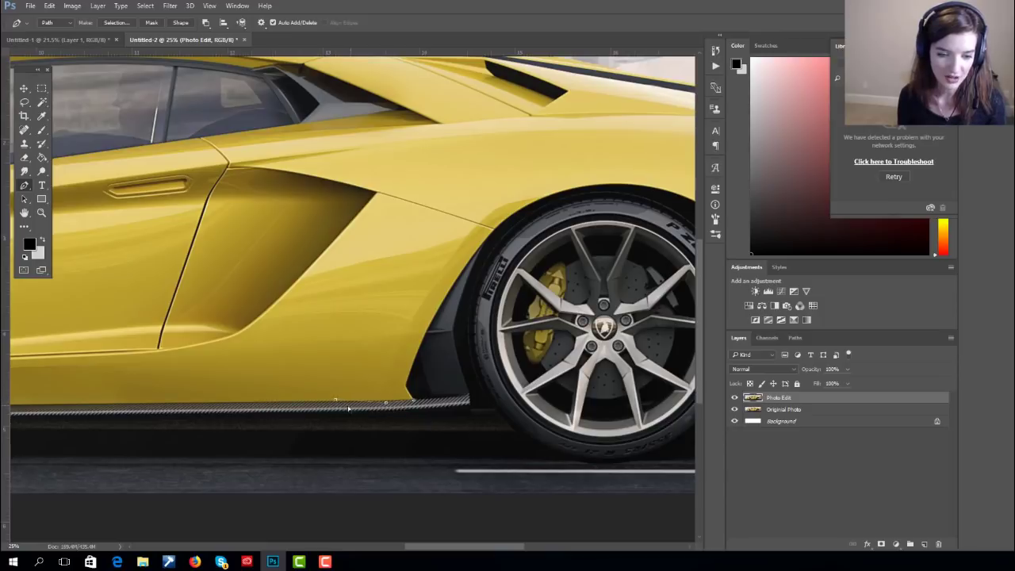
pyautogui.click(317, 402)
pyautogui.click(237, 403)
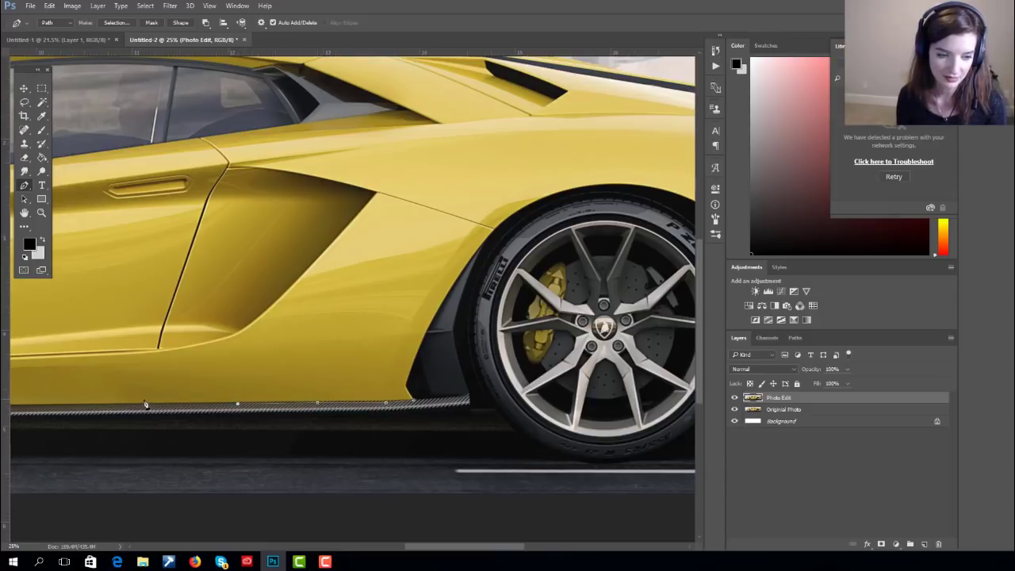
pyautogui.click(115, 404)
pyautogui.moveTo(166, 363); pyautogui.dragTo(672, 357)
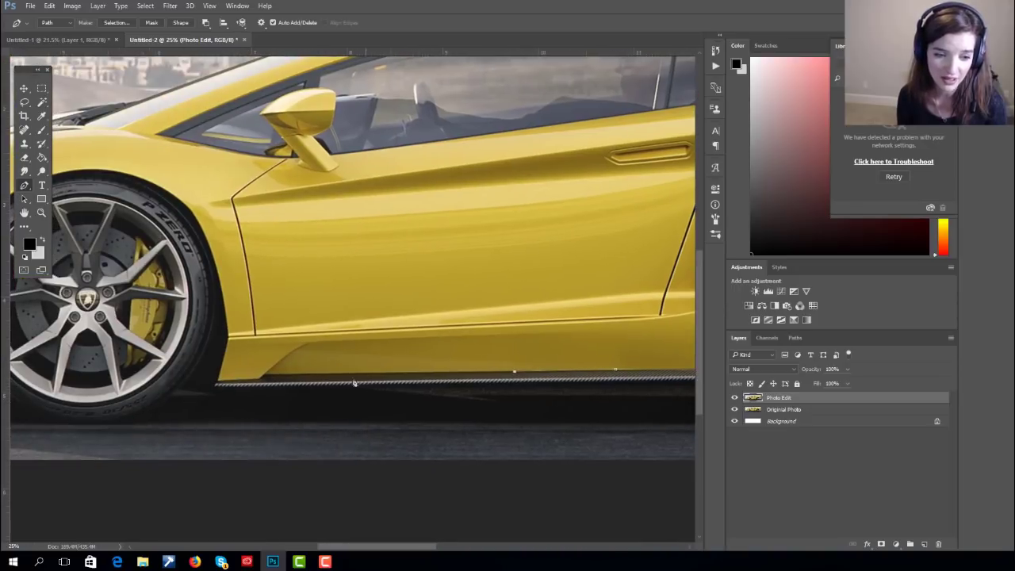
pyautogui.click(216, 383)
pyautogui.click(228, 339)
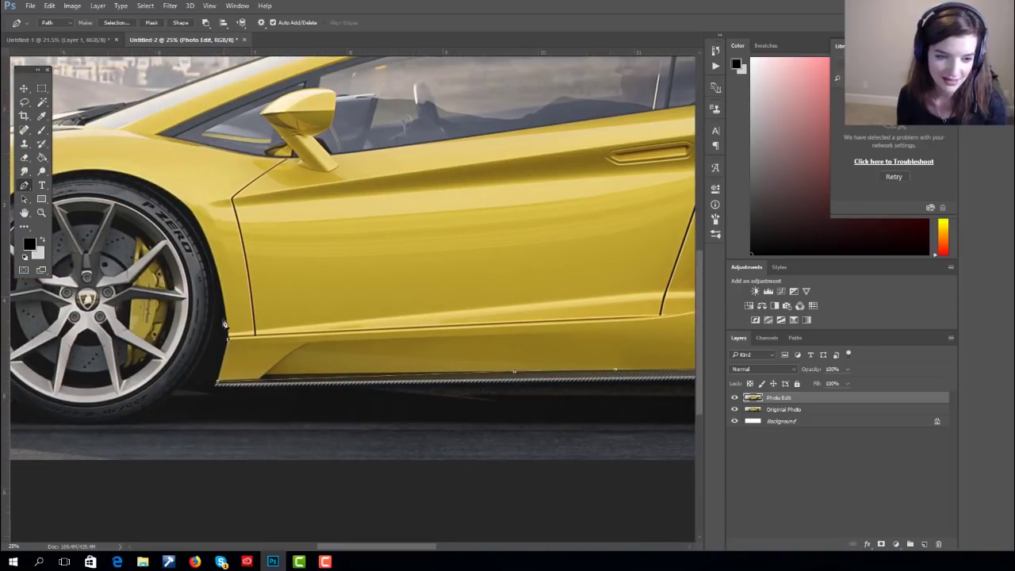
# - Try curving the path over the front wheel arch and remove the last anchor's forward direction handle
pyautogui.moveTo(178, 202); pyautogui.dragTo(321, 206)
pyautogui.click(159, 218)
pyautogui.moveTo(160, 220); pyautogui.dragTo(64, 289)
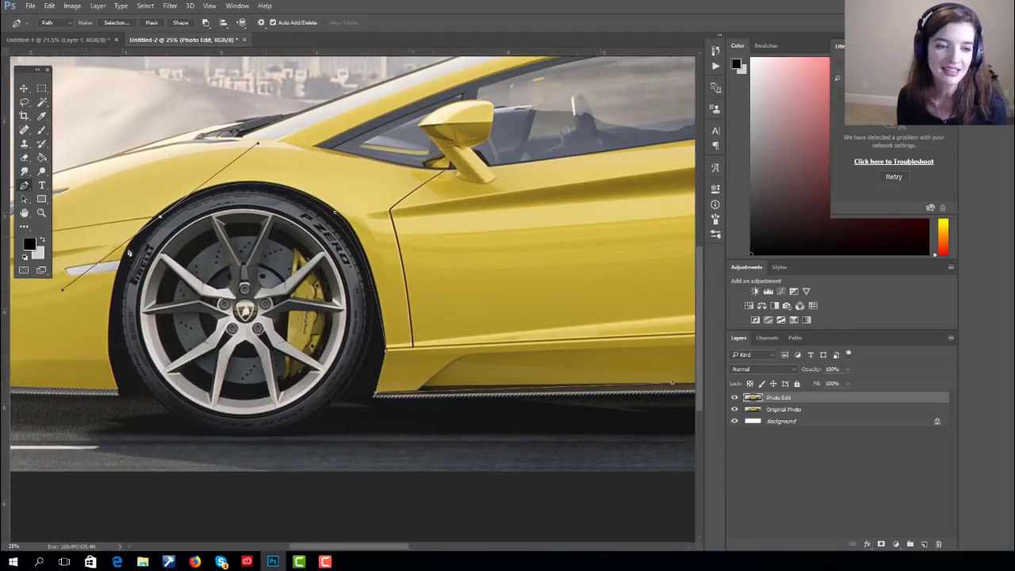
pyautogui.keyDown('alt'); pyautogui.click(162, 220); pyautogui.keyUp('alt')
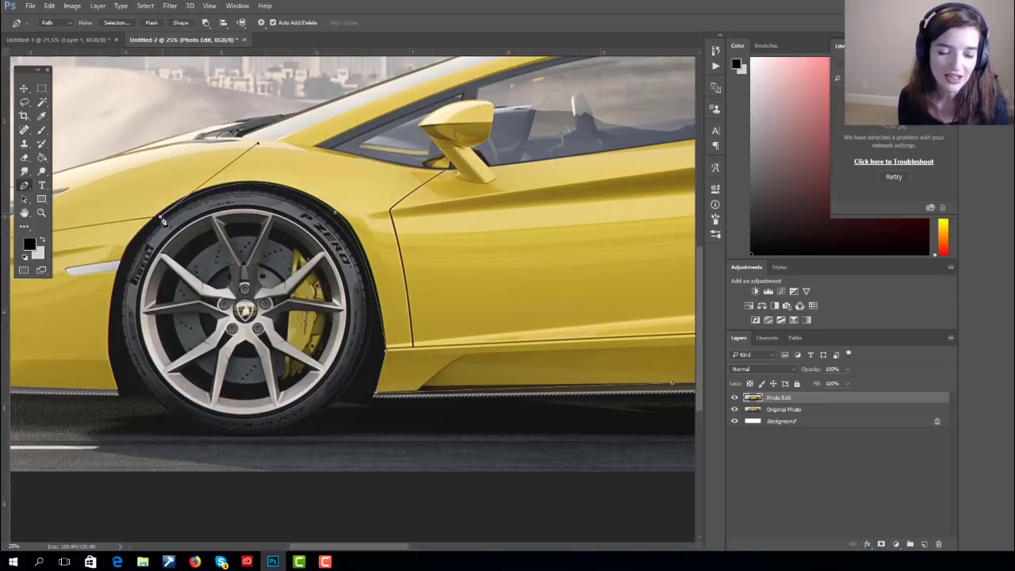
# - Undo every anchor point of the rough path, from the front wheel arch back to its start at the rear body corner
pyautogui.hotkey('ctrl', 'alt', 'z')
pyautogui.hotkey('ctrl', 'alt', 'z')
pyautogui.hotkey('ctrl', 'alt', 'z')
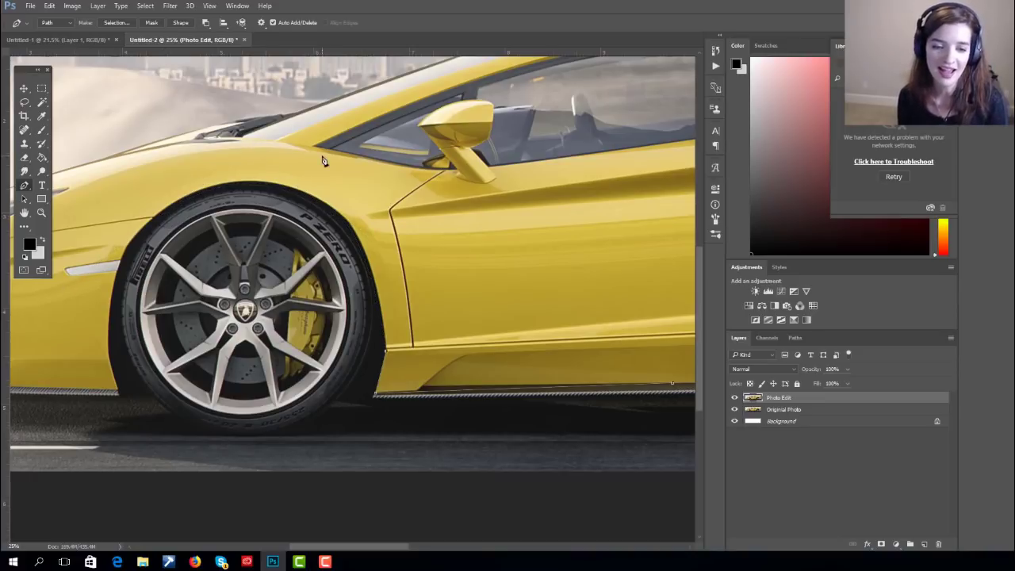
pyautogui.hscroll(8, 521, 218)
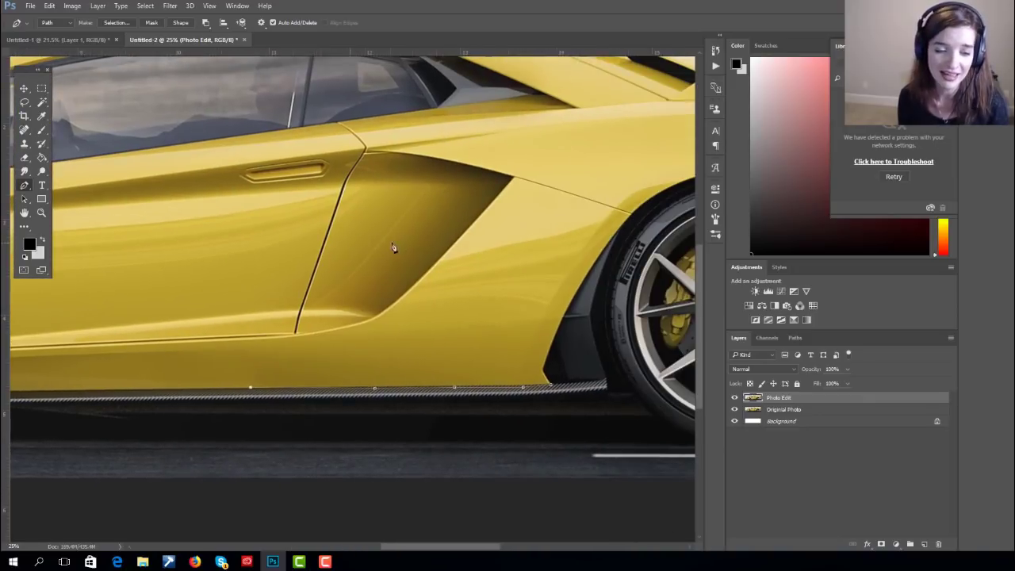
pyautogui.hotkey('ctrl', 'alt', 'z')
pyautogui.hotkey('ctrl', 'alt', 'z')
pyautogui.hotkey('ctrl', 'alt', 'z')
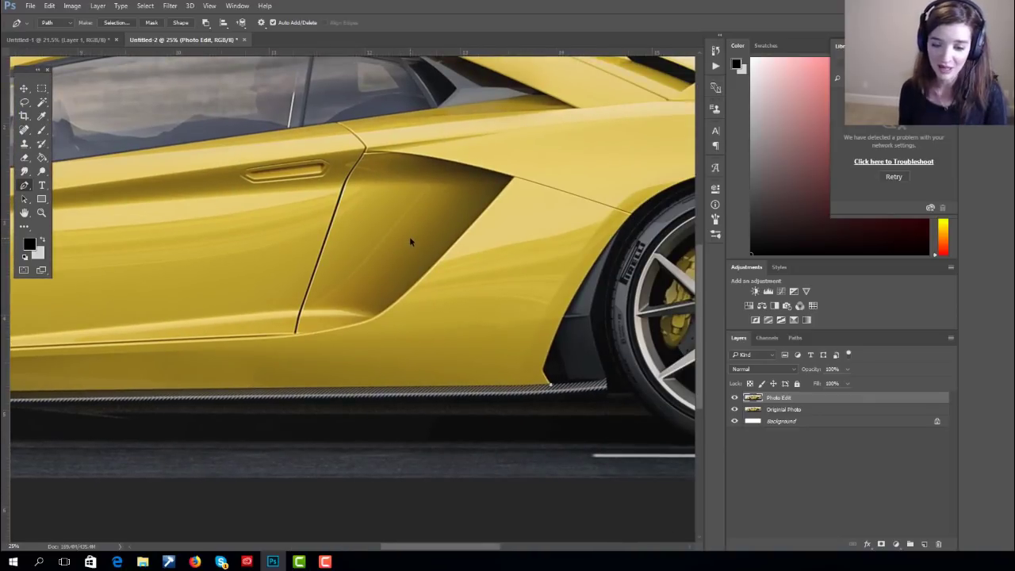
pyautogui.hotkey('ctrl', 'alt', 'z')
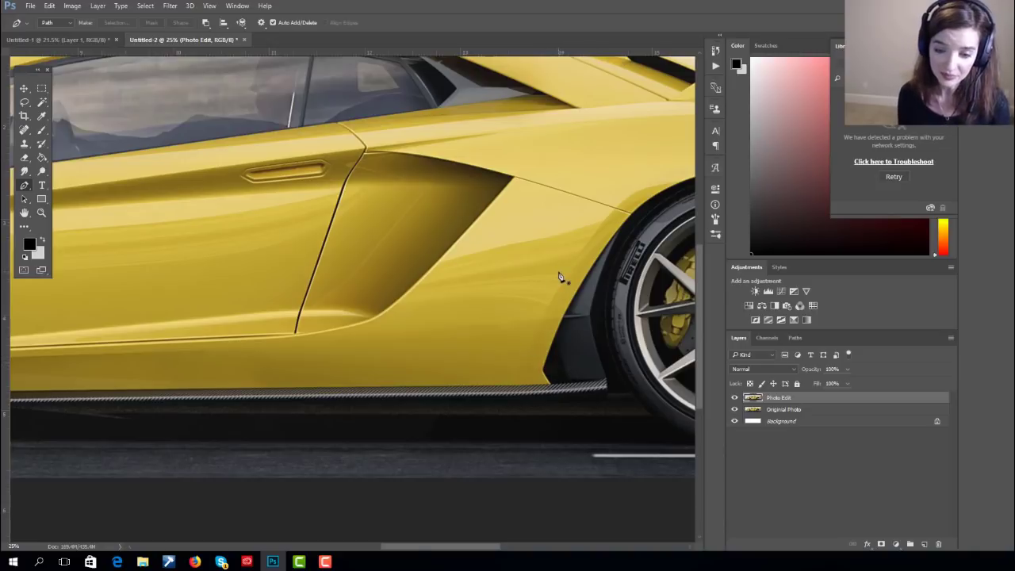
# - Try starting a path with three anchor points on the yellow panel edge ahead of the rear wheel, and discard it
pyautogui.scroll(3, 559, 277)
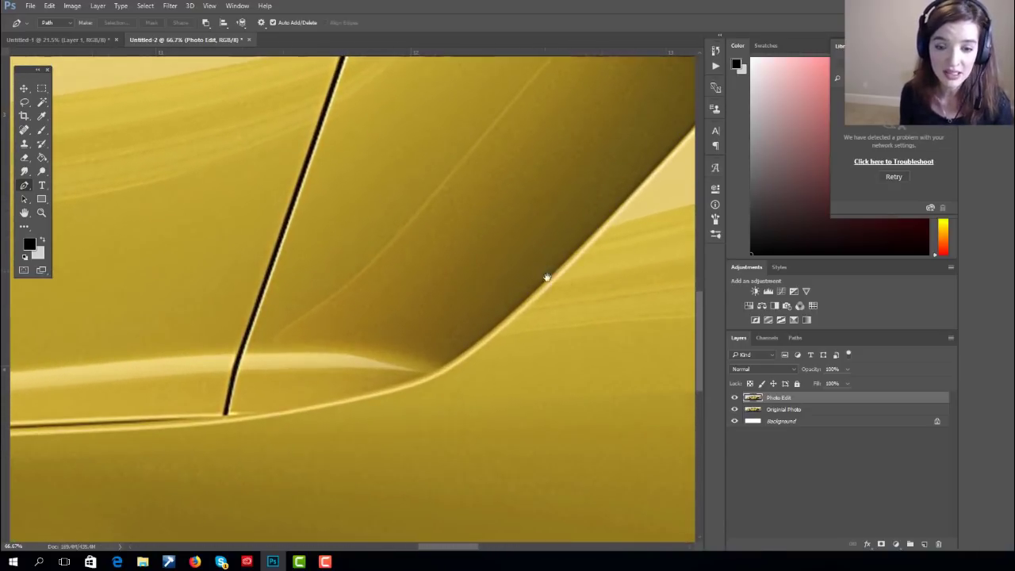
pyautogui.moveTo(547, 278); pyautogui.dragTo(401, 227)
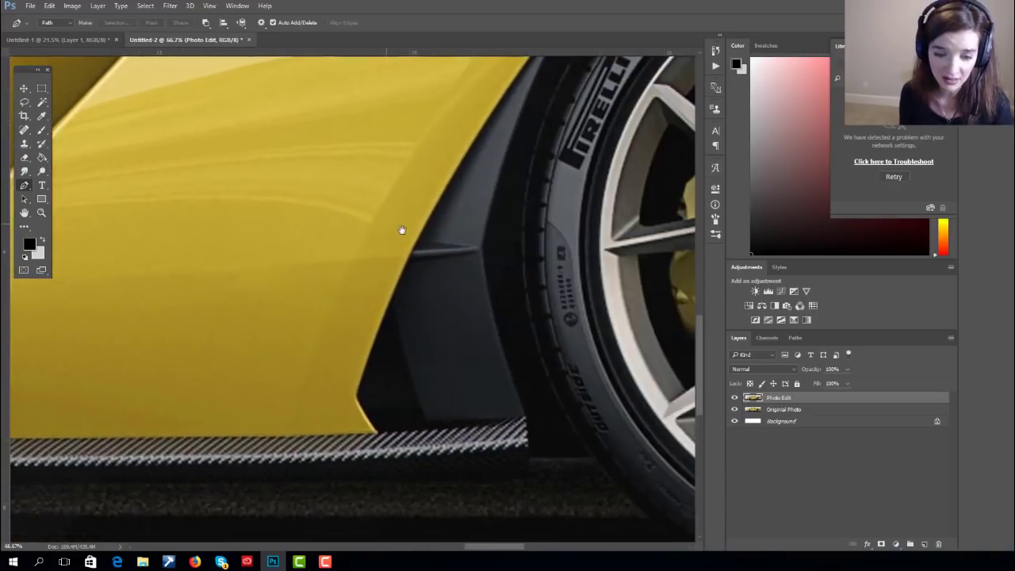
pyautogui.scroll(1, 402, 230)
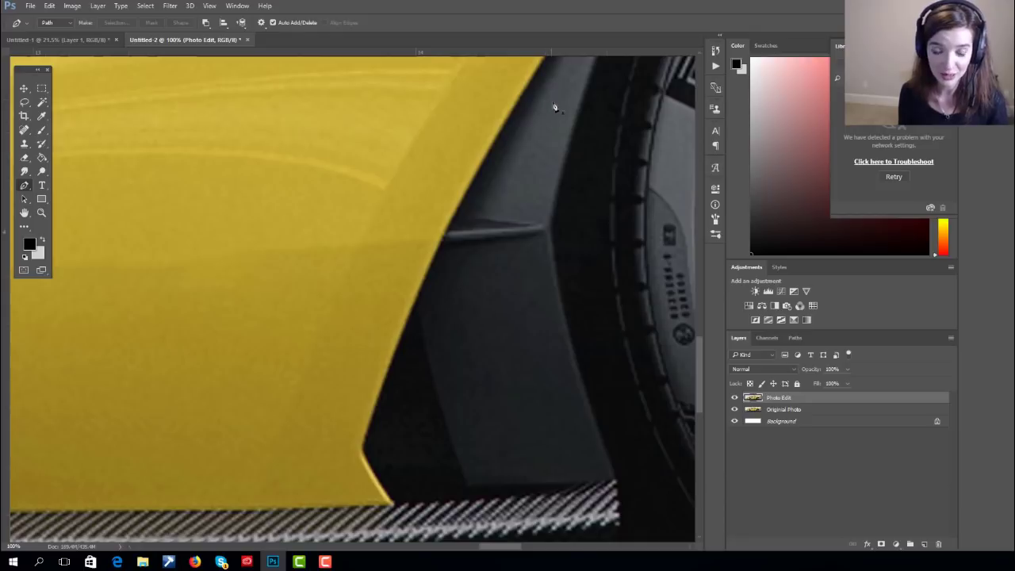
pyautogui.click(496, 125)
pyautogui.click(479, 160)
pyautogui.click(467, 186)
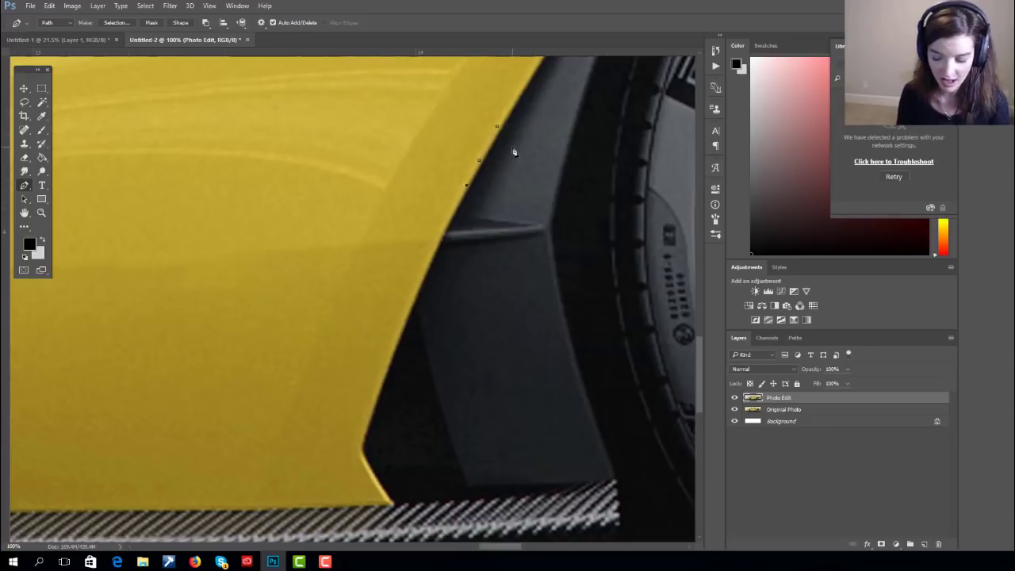
pyautogui.press('Escape')
# - Trace a Pen path down the yellow panel's edge ahead of the rear wheel, around its notch to the sill corner
pyautogui.click(525, 94)
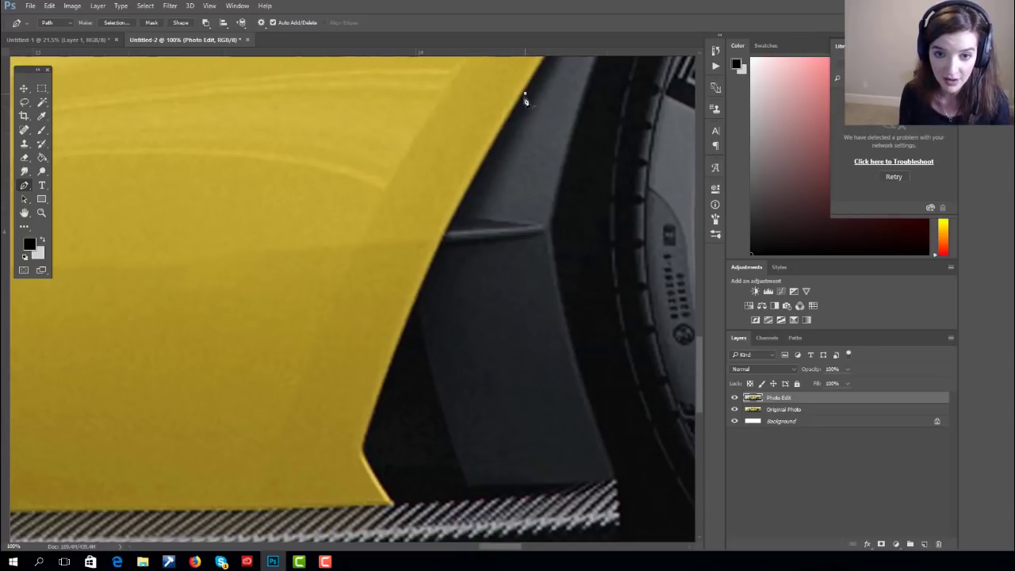
pyautogui.click(495, 146)
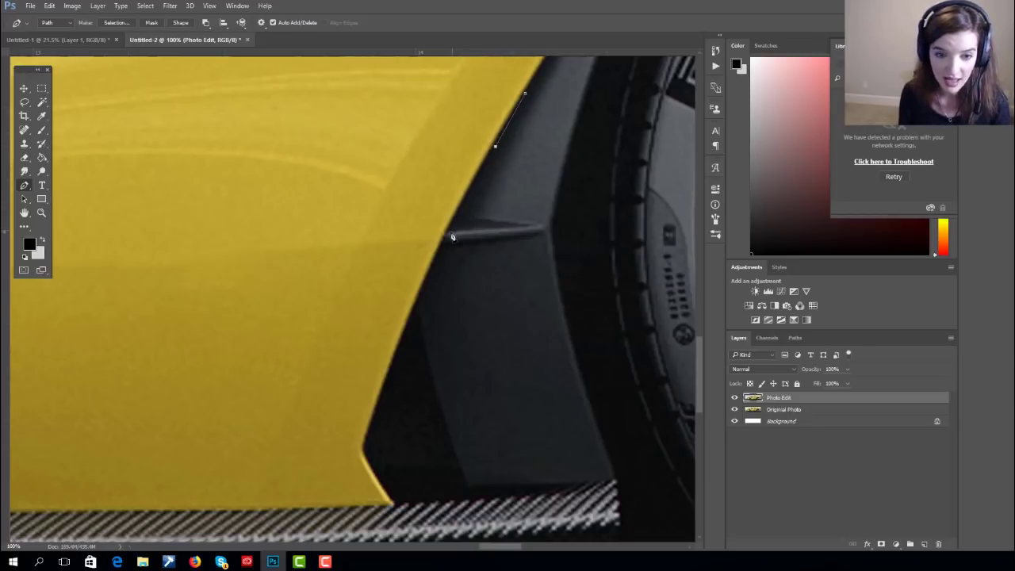
pyautogui.click(448, 235)
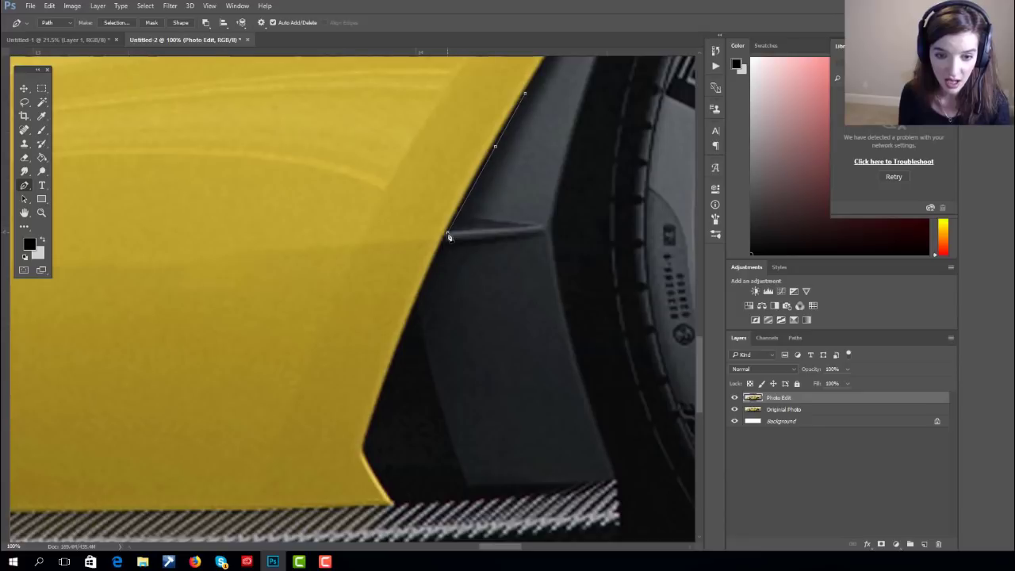
pyautogui.click(398, 355)
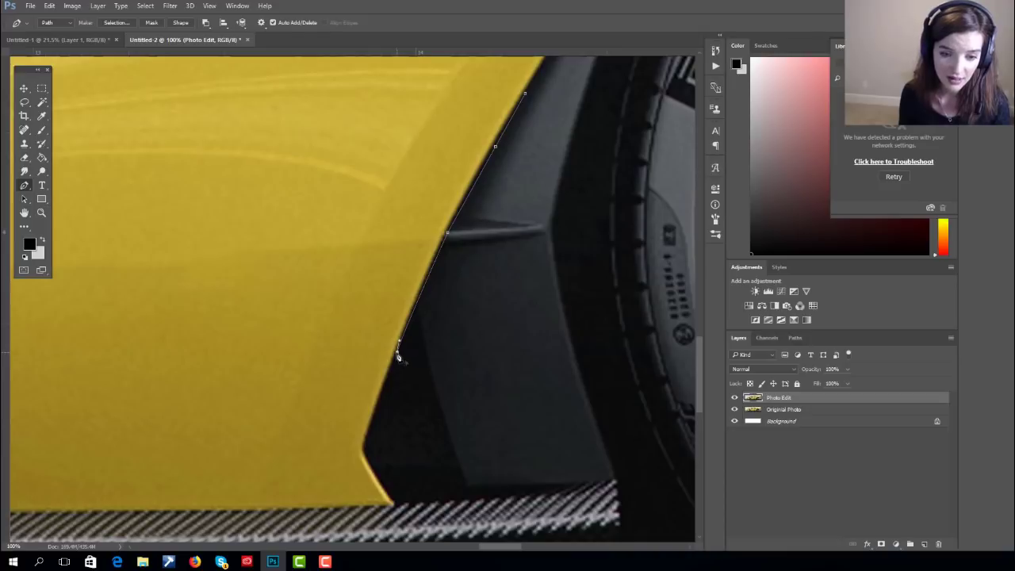
pyautogui.click(367, 438)
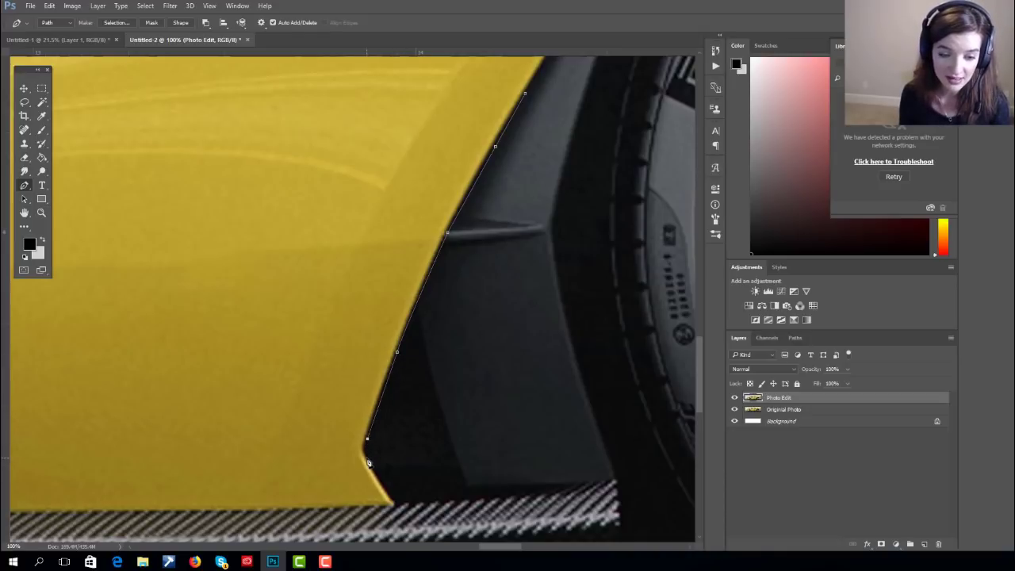
pyautogui.click(364, 455)
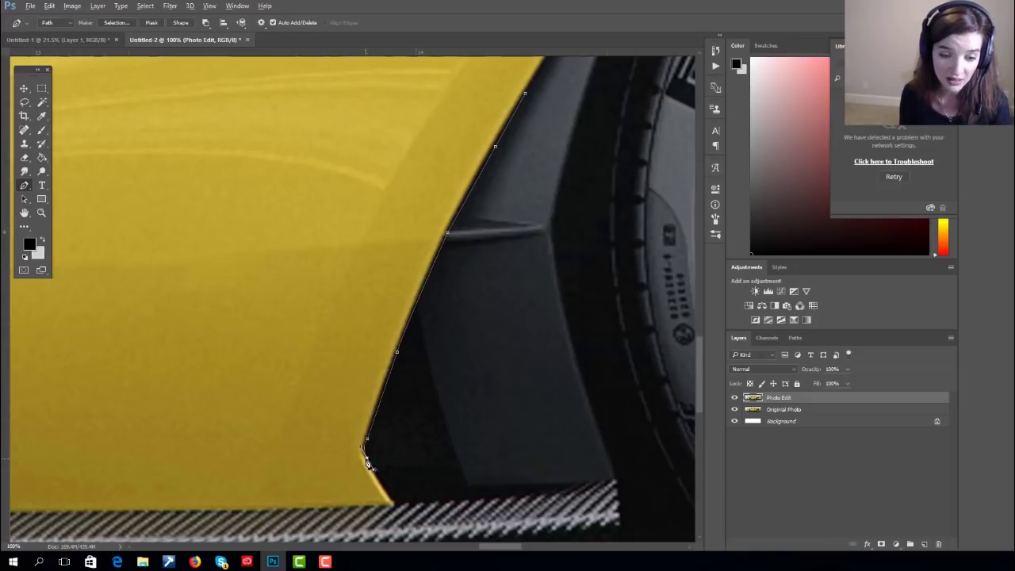
pyautogui.click(389, 498)
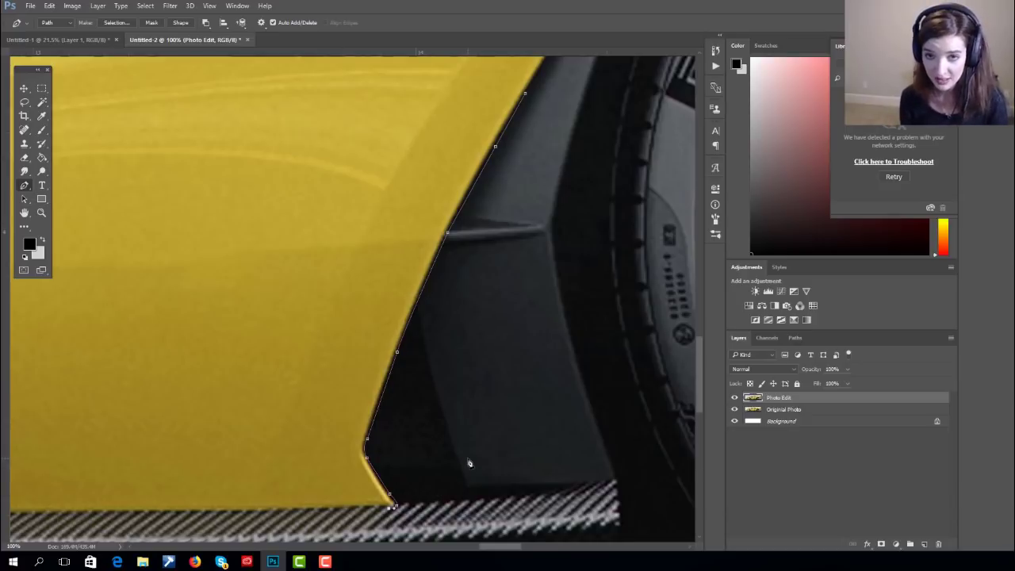
# - Extend the path forward along the seam between yellow body and carbon-fibre sill until just below the door's rear gap
pyautogui.moveTo(437, 447); pyautogui.dragTo(582, 410)
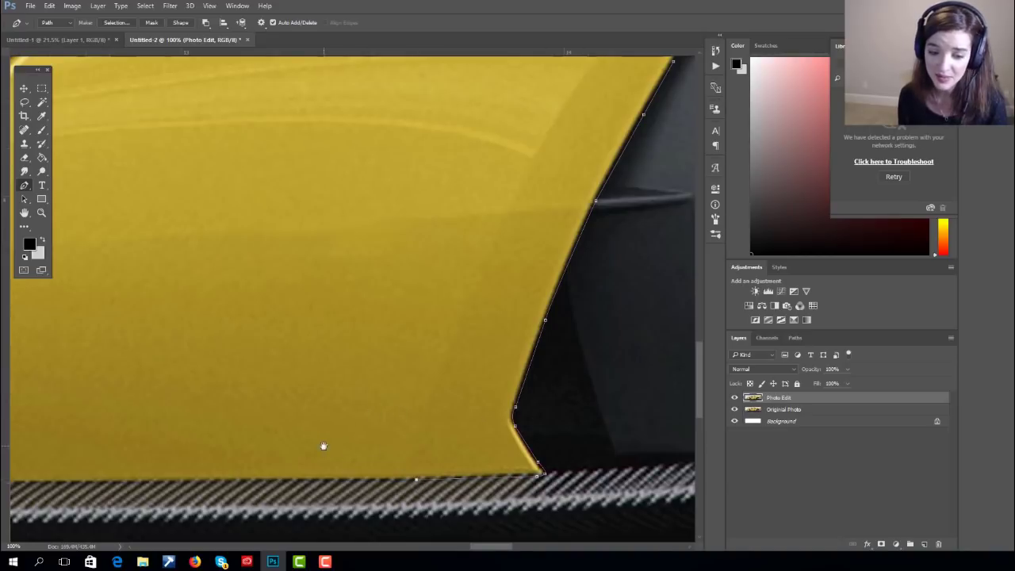
pyautogui.moveTo(324, 447); pyautogui.dragTo(492, 446)
pyautogui.click(377, 481)
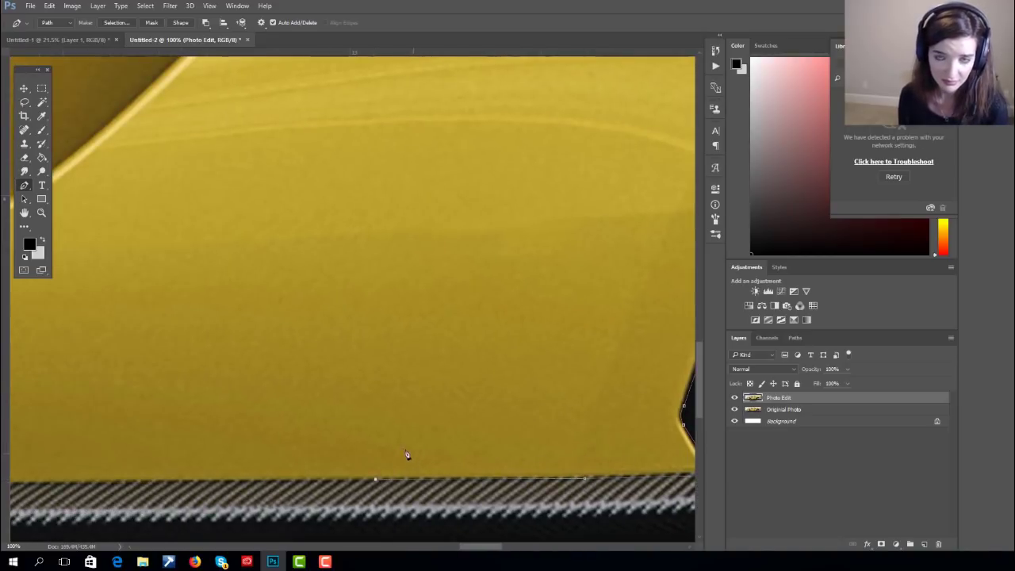
pyautogui.moveTo(408, 456); pyautogui.dragTo(508, 431)
pyautogui.click(270, 477)
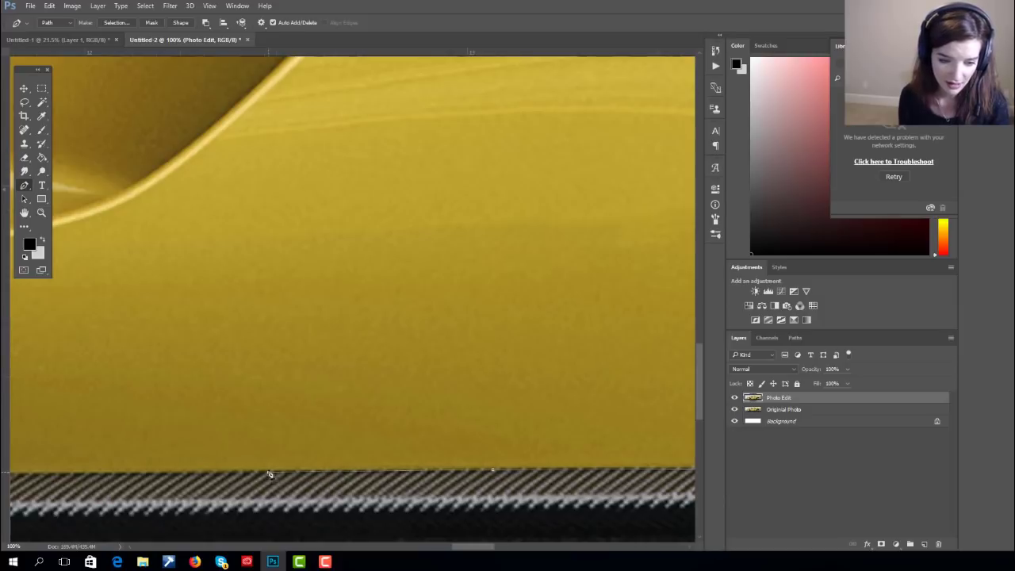
pyautogui.moveTo(272, 471); pyautogui.dragTo(525, 444)
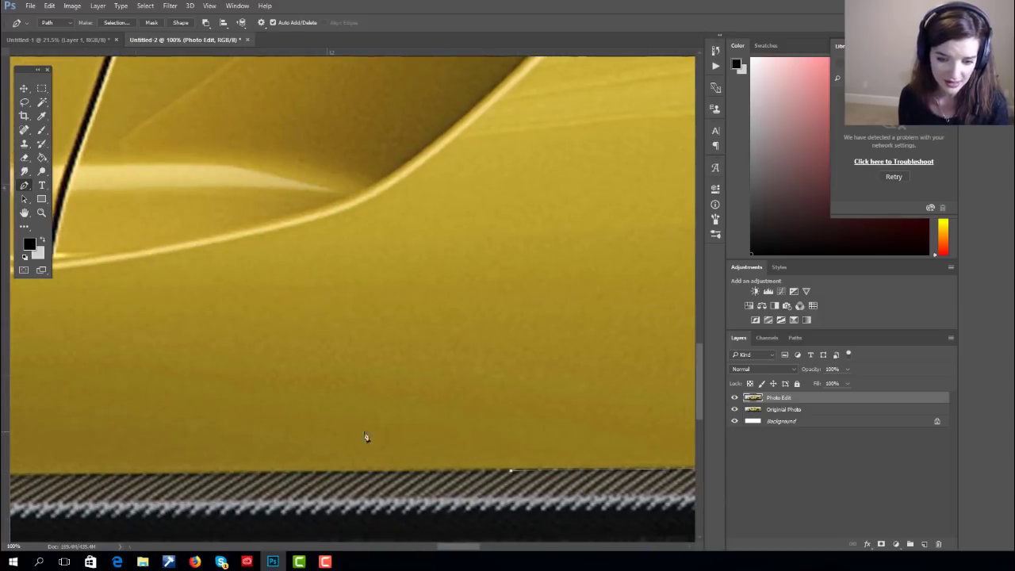
pyautogui.click(299, 476)
pyautogui.moveTo(294, 472); pyautogui.dragTo(453, 447)
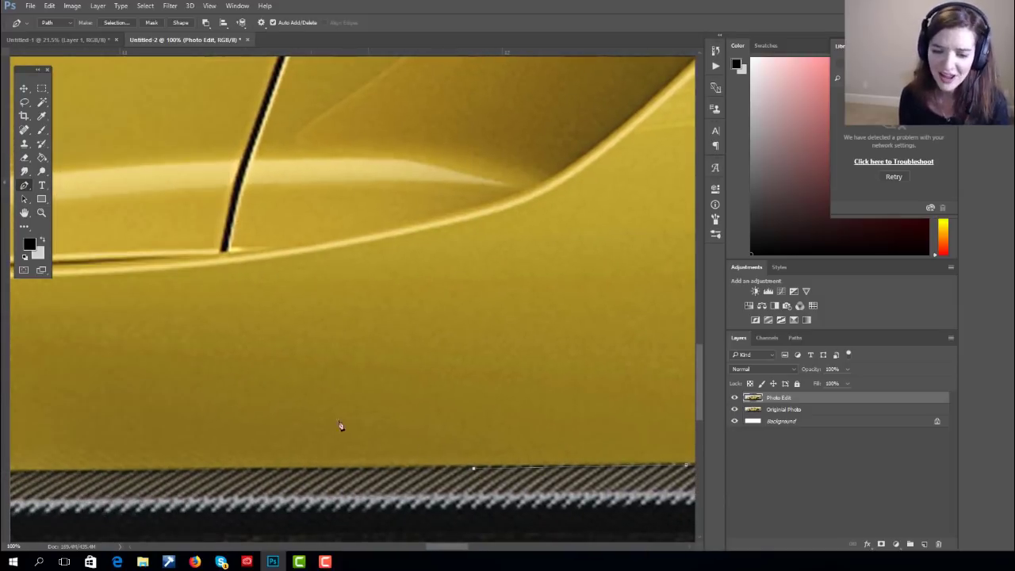
pyautogui.moveTo(341, 424); pyautogui.dragTo(479, 441)
pyautogui.click(338, 483)
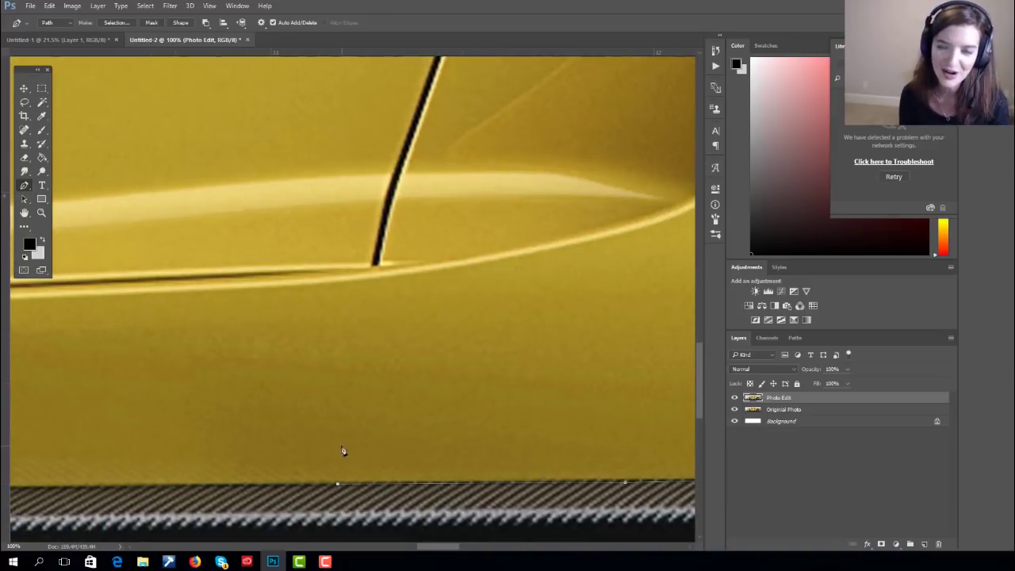
# - Extend the Pen path forward along the seam between the yellow bodywork and carbon-fibre sill, beneath the length of the door
pyautogui.moveTo(310, 433); pyautogui.dragTo(487, 402)
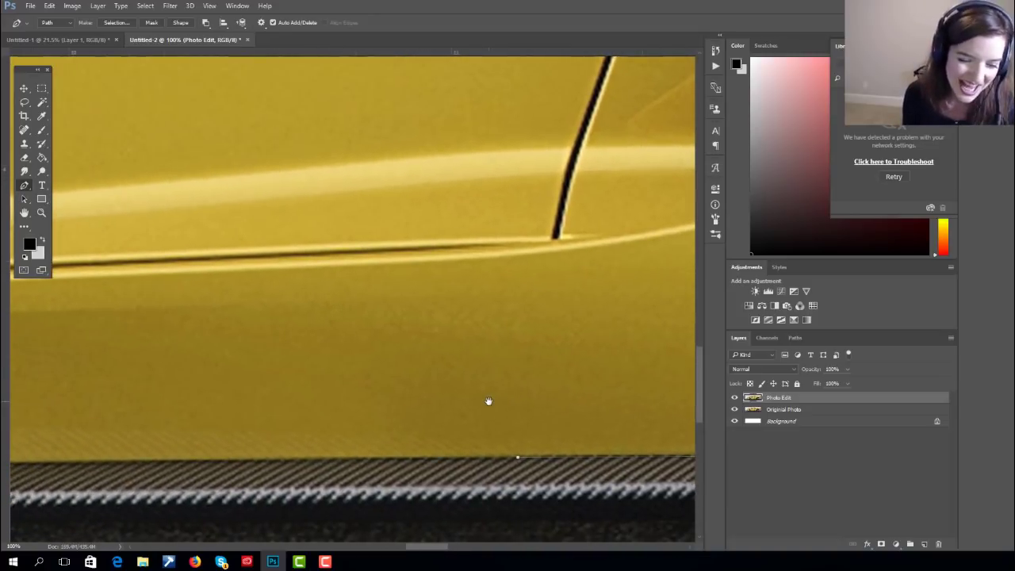
pyautogui.moveTo(397, 397); pyautogui.dragTo(468, 391)
pyautogui.click(295, 460)
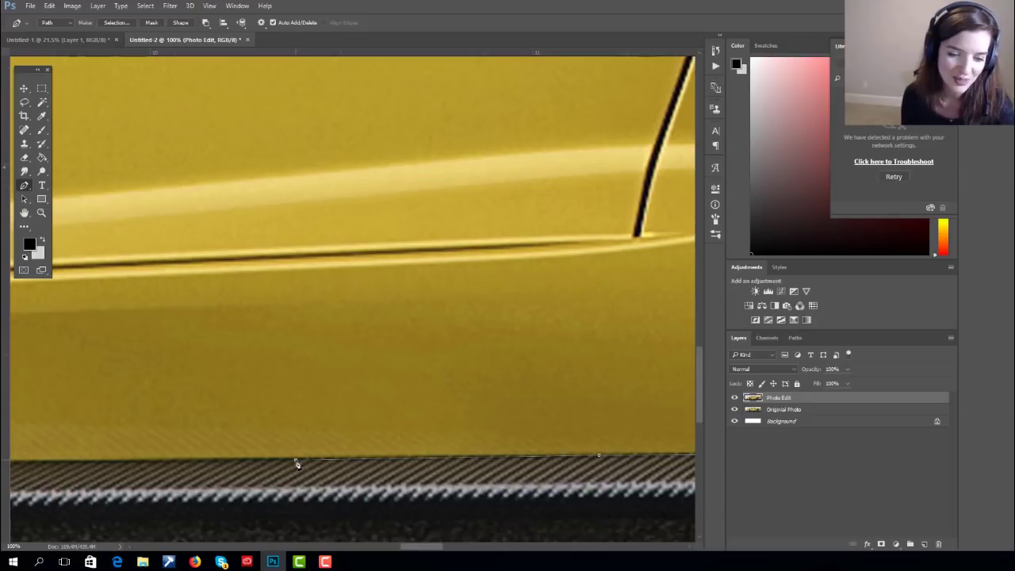
pyautogui.moveTo(303, 430); pyautogui.dragTo(494, 438)
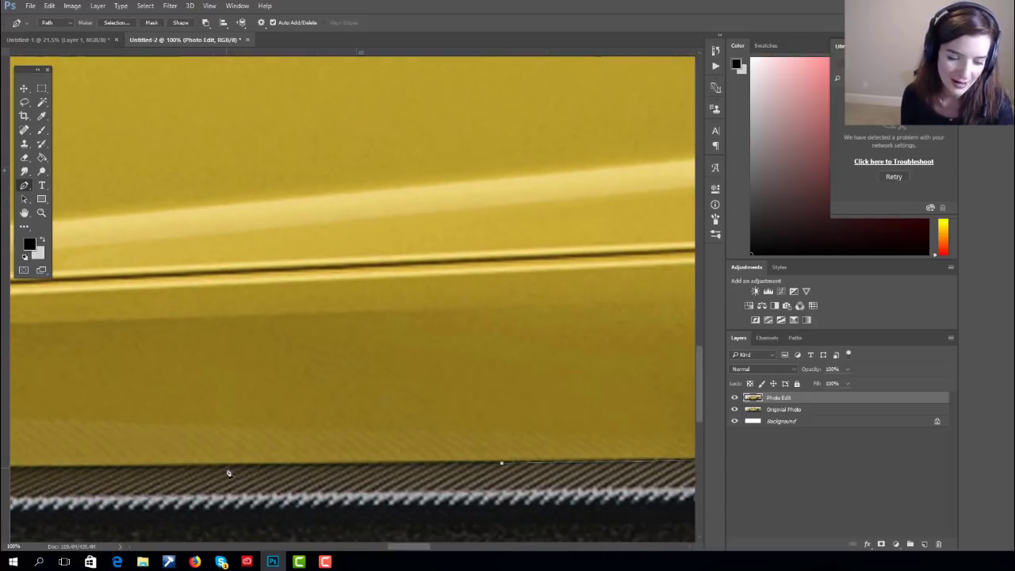
pyautogui.moveTo(238, 447); pyautogui.dragTo(501, 438)
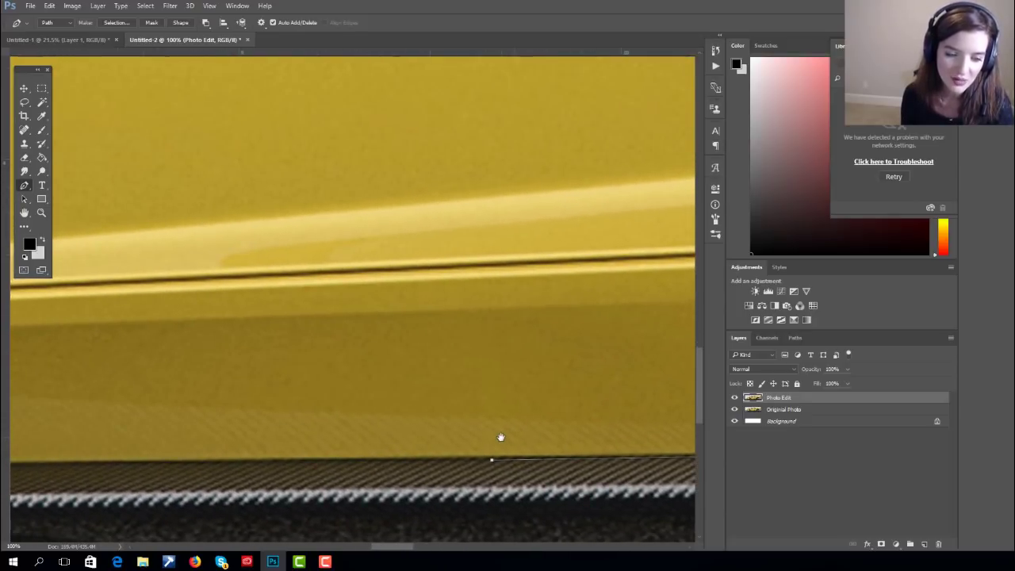
pyautogui.click(130, 463)
pyautogui.moveTo(192, 407); pyautogui.dragTo(457, 403)
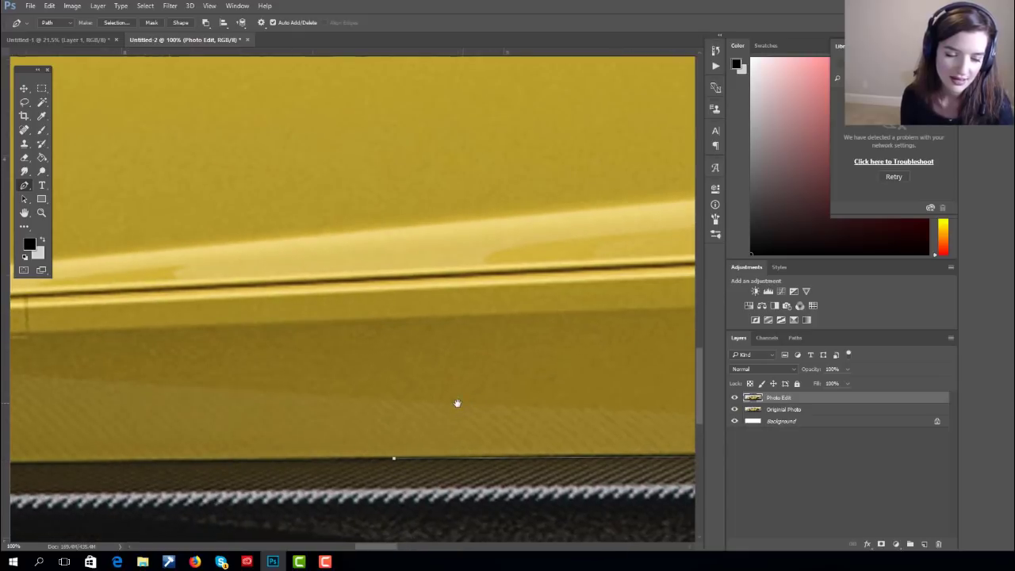
pyautogui.click(241, 460)
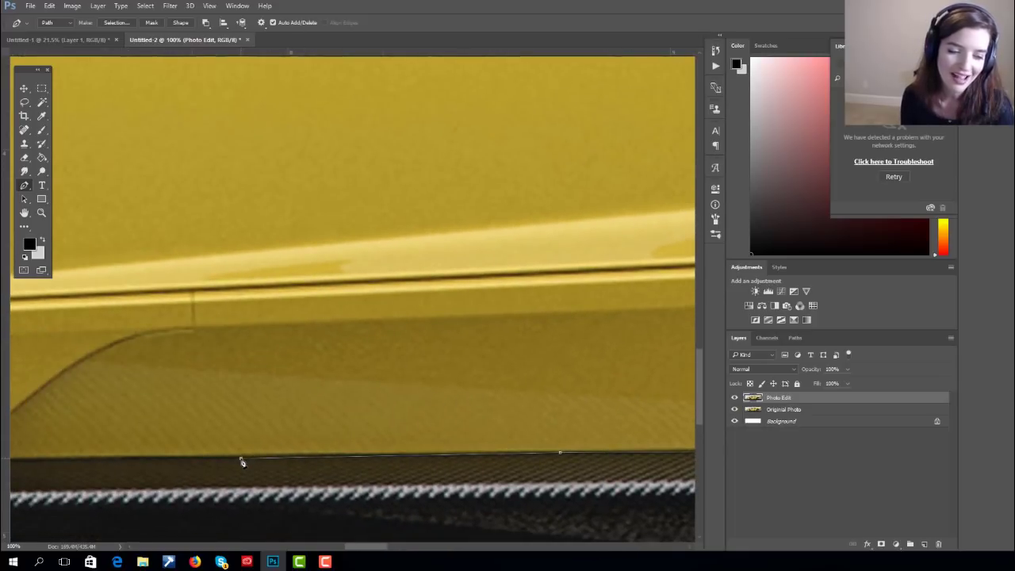
# - Continue the path to the sill's front end, around the panel's small step and along to its lower corner behind the front wheel
pyautogui.moveTo(229, 419); pyautogui.dragTo(465, 399)
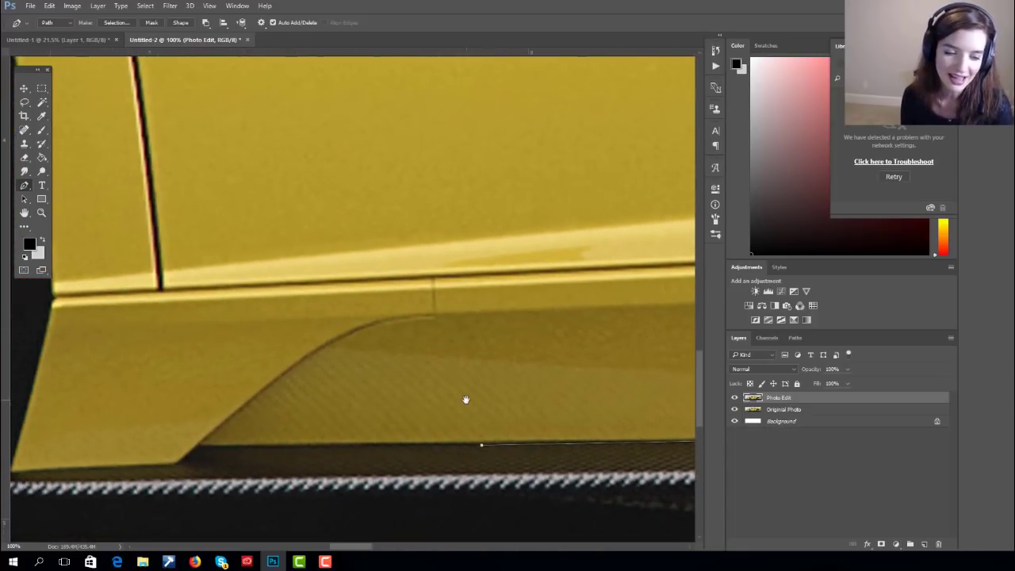
pyautogui.click(198, 448)
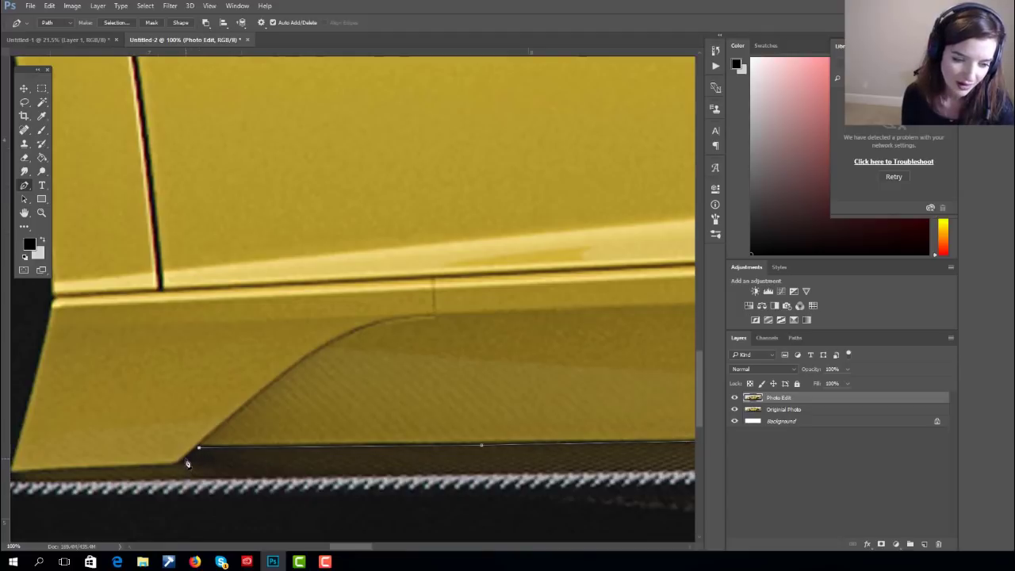
pyautogui.click(186, 459)
pyautogui.click(165, 468)
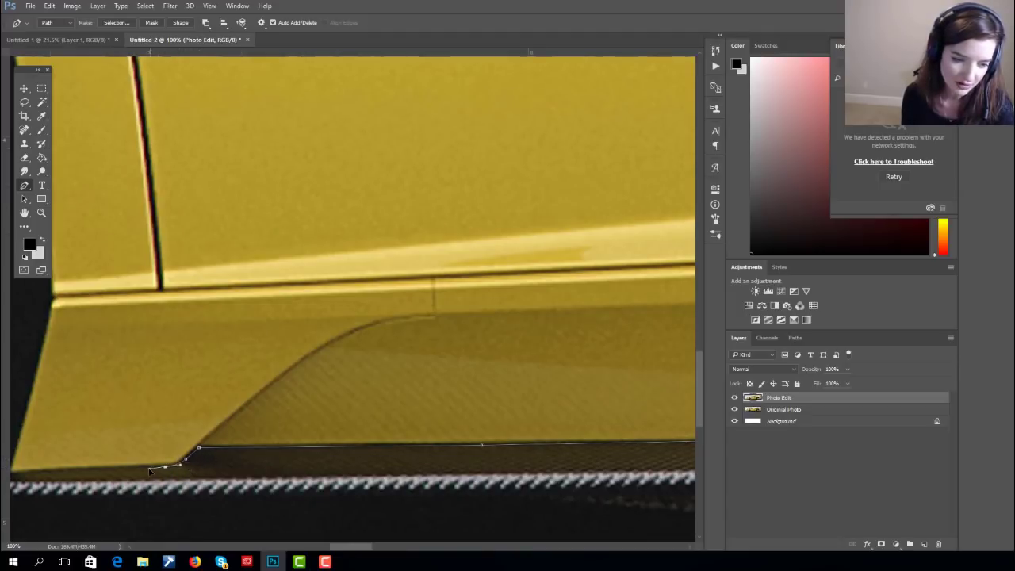
pyautogui.hscroll(-4, 166, 474)
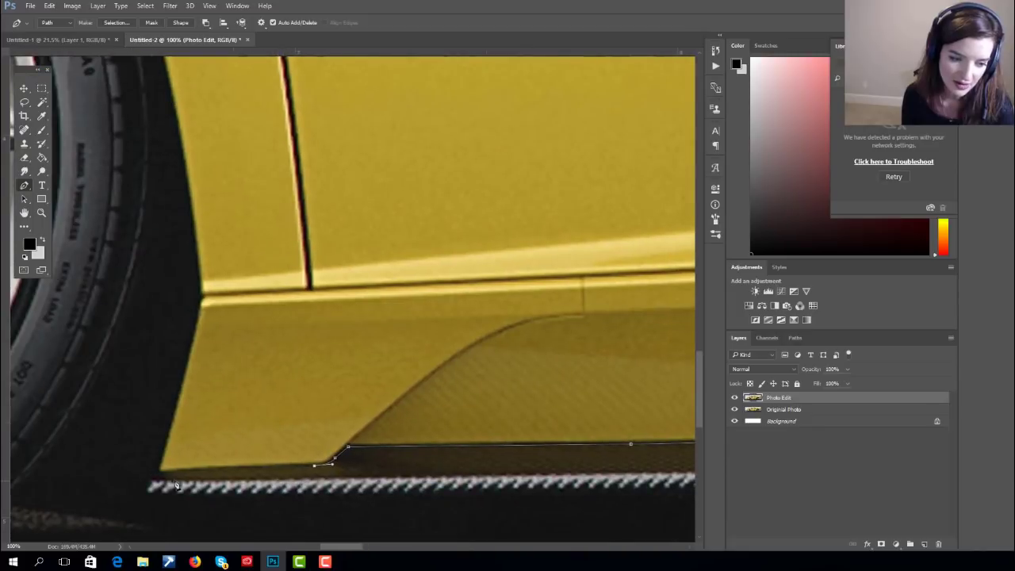
pyautogui.click(166, 475)
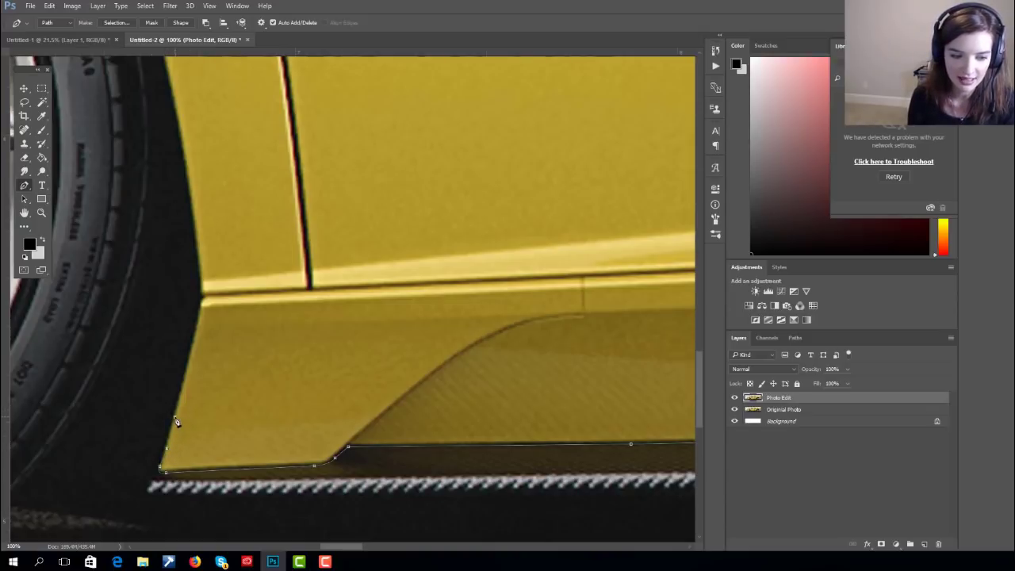
# - Trace the path up the slanted panel edge behind the front wheel to the horizontal body crease
pyautogui.click(192, 350)
pyautogui.click(200, 319)
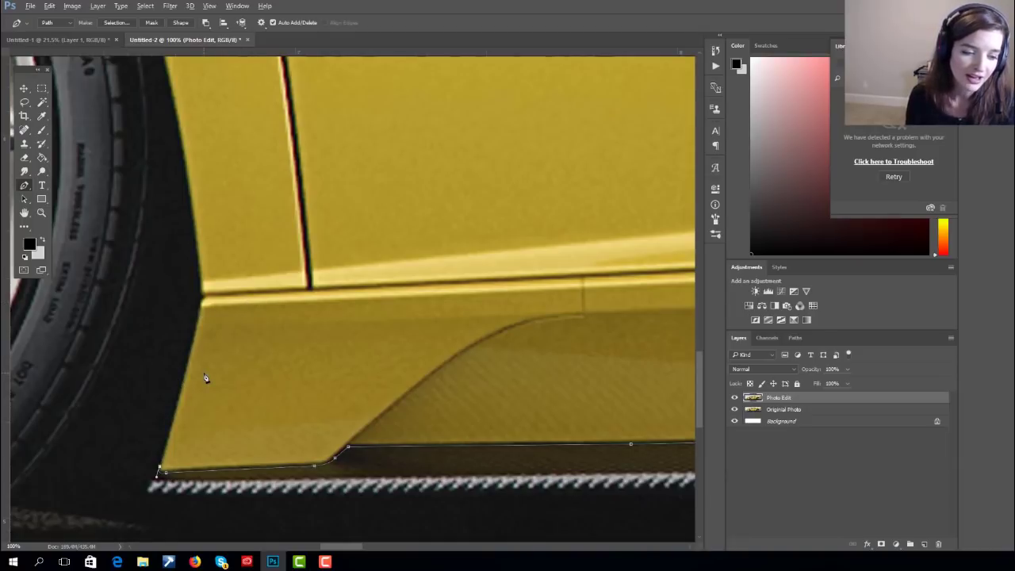
pyautogui.click(165, 446)
pyautogui.click(172, 419)
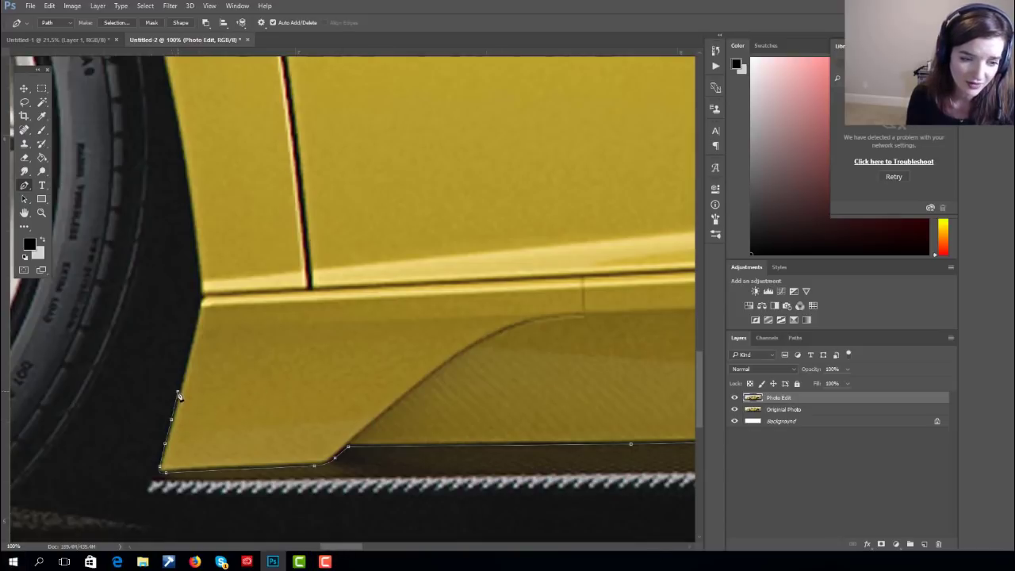
pyautogui.click(193, 329)
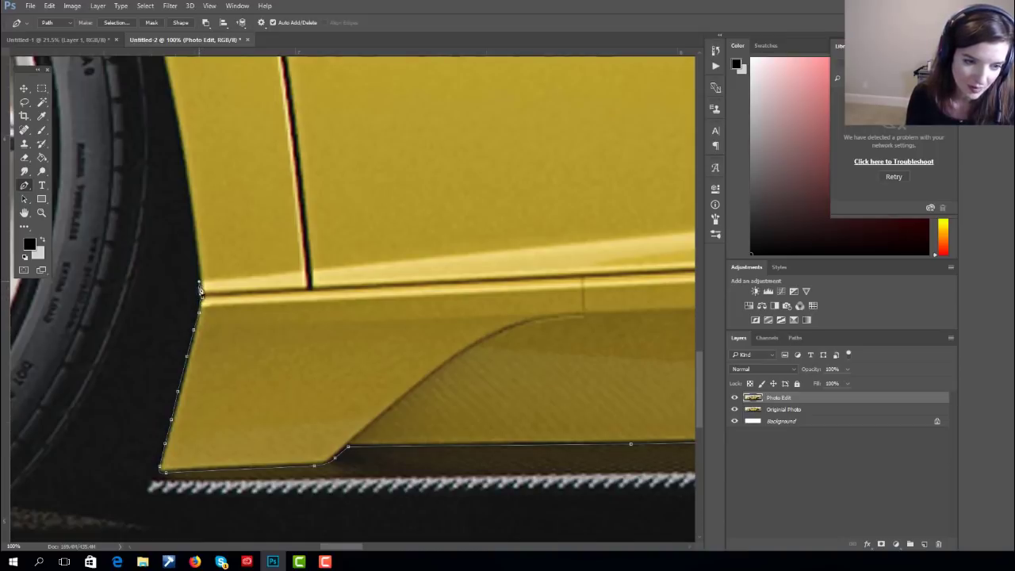
pyautogui.click(200, 289)
# - Carry the path from the body crease up the rear edge of the front wheel arch beside the tyre
pyautogui.moveTo(223, 290); pyautogui.dragTo(347, 420)
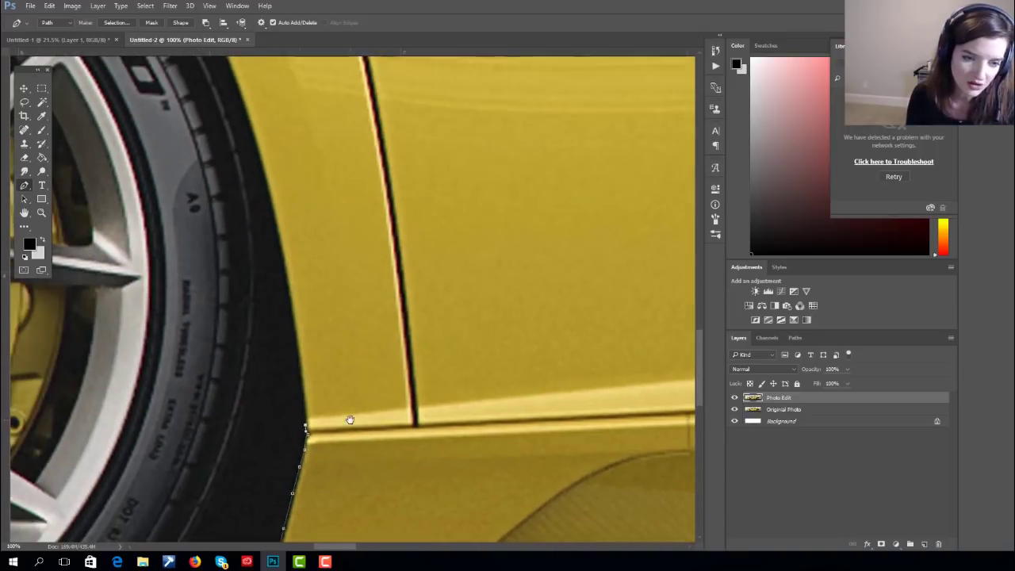
pyautogui.click(278, 239)
pyautogui.click(265, 165)
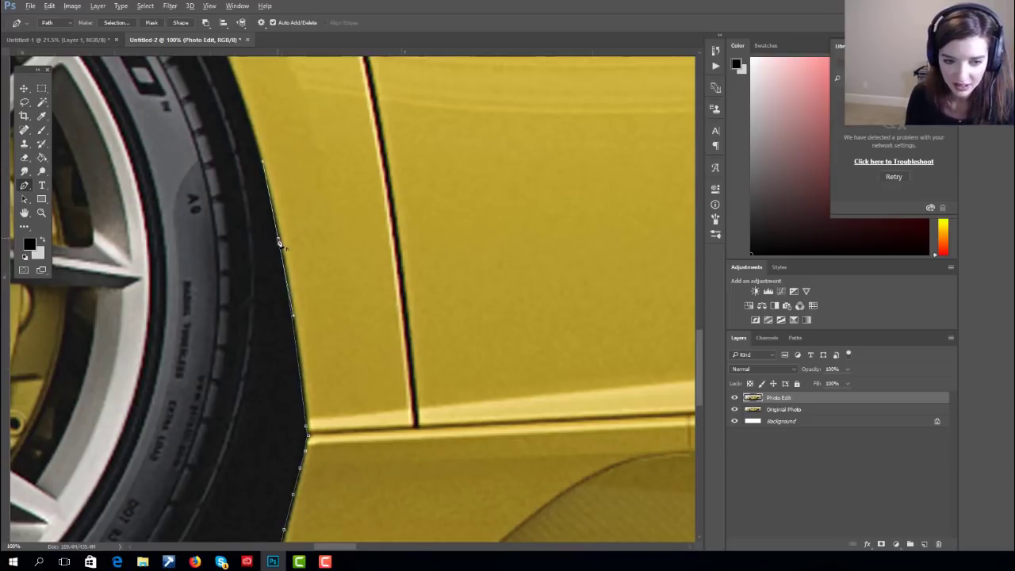
pyautogui.moveTo(286, 242); pyautogui.dragTo(430, 442)
pyautogui.moveTo(382, 356); pyautogui.dragTo(382, 383)
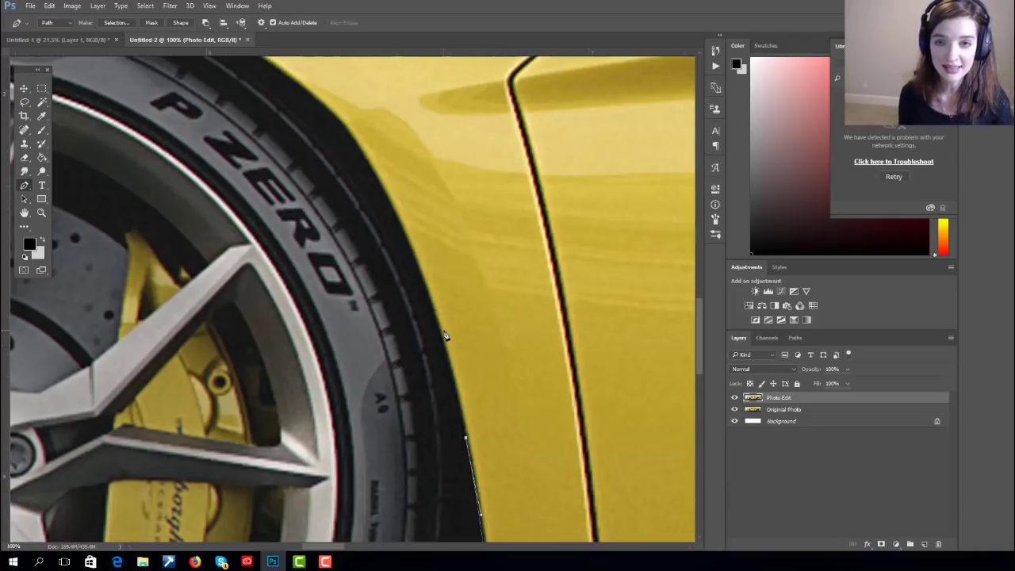
# - Continue the path around the yellow front bumper, following its fins and the dark air intake edge
pyautogui.click(545, 148)
pyautogui.moveTo(204, 253); pyautogui.dragTo(265, 341)
pyautogui.moveTo(414, 307); pyautogui.dragTo(428, 309)
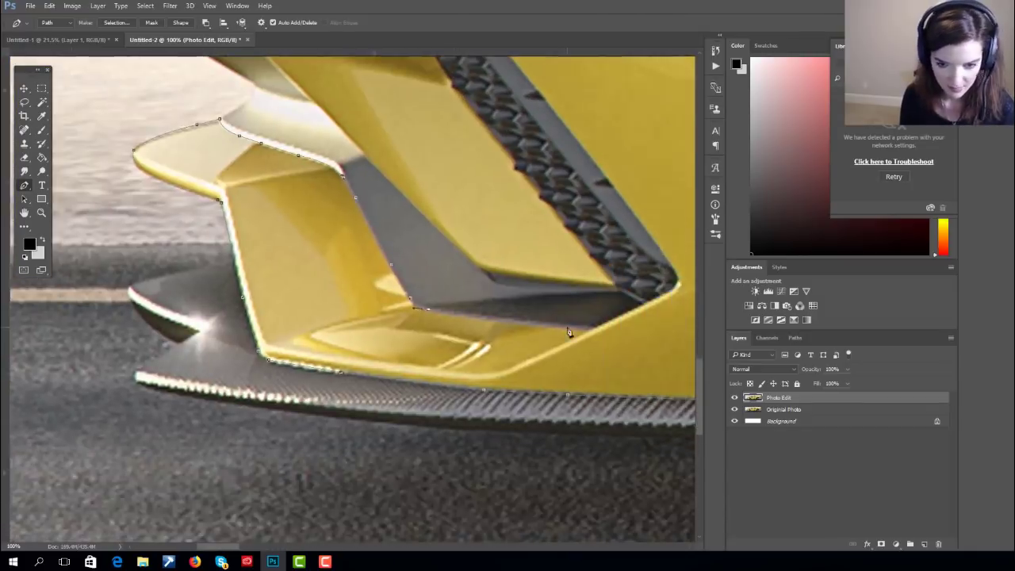
pyautogui.moveTo(569, 332); pyautogui.dragTo(476, 396)
# - Trace the path along the yellow windscreen pillar edge up toward the roof and onward to the rear bodywork
pyautogui.click(208, 317)
pyautogui.click(397, 258)
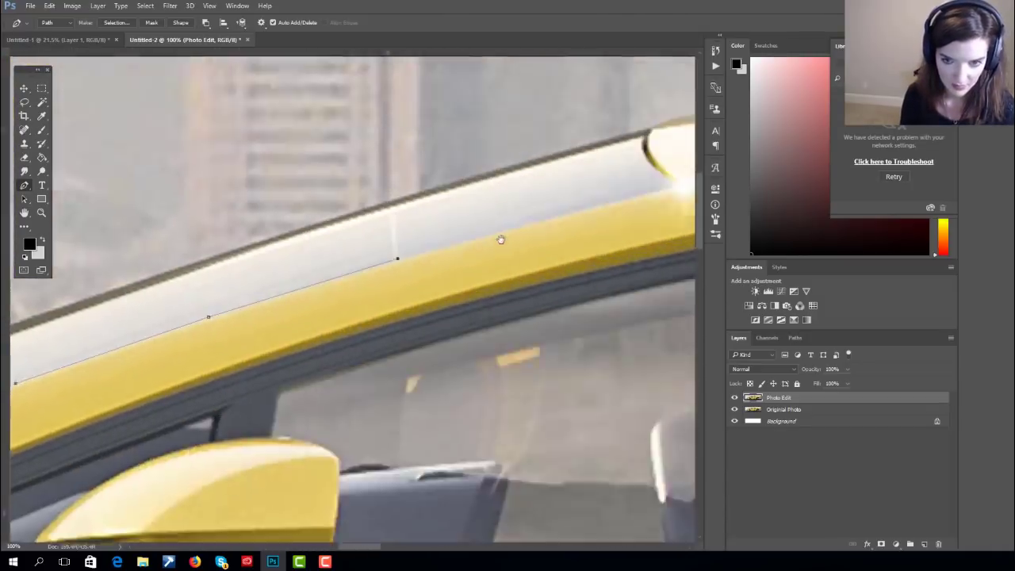
pyautogui.click(463, 286)
pyautogui.click(601, 362)
pyautogui.click(545, 238)
# - Trace the path down the front edge of the rear wheel arch and close it at its starting point
pyautogui.moveTo(347, 277); pyautogui.dragTo(476, 199)
pyautogui.click(283, 236)
pyautogui.click(127, 460)
pyautogui.click(96, 514)
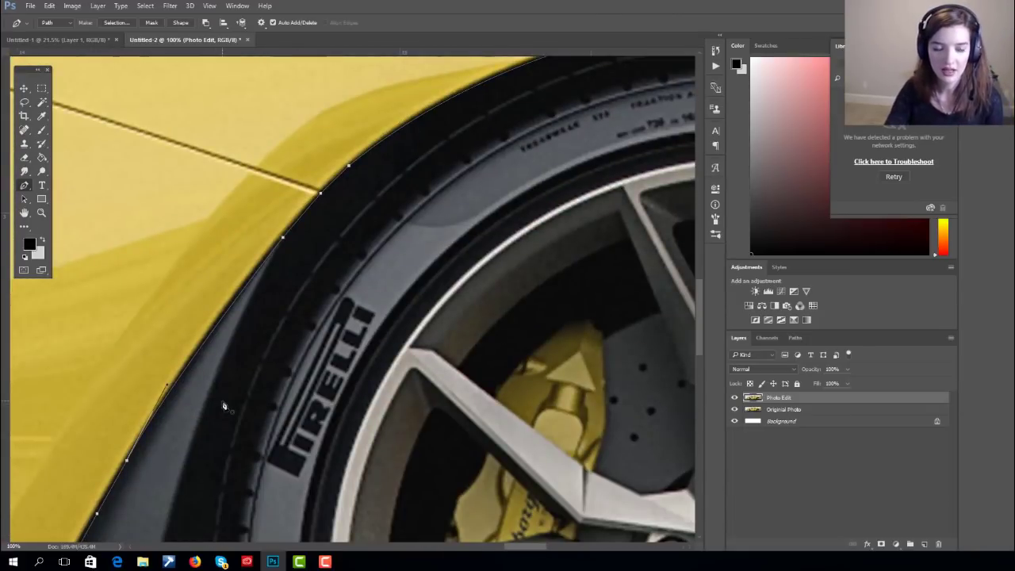
# - Convert the closed bodywork path into a new anti-aliased selection
pyautogui.hotkey('ctrl', '-')
pyautogui.hotkey('ctrl', '-')
pyautogui.hotkey('ctrl', '-')
pyautogui.hotkey('ctrl', '-')
pyautogui.hotkey('ctrl', '-')
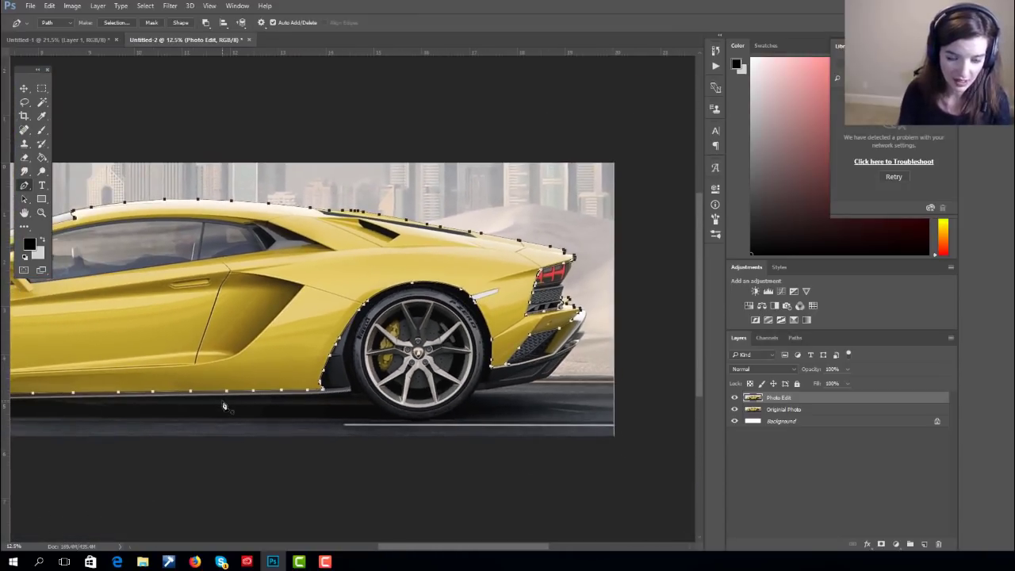
pyautogui.hscroll(-5, 214, 303)
pyautogui.rightClick(347, 310)
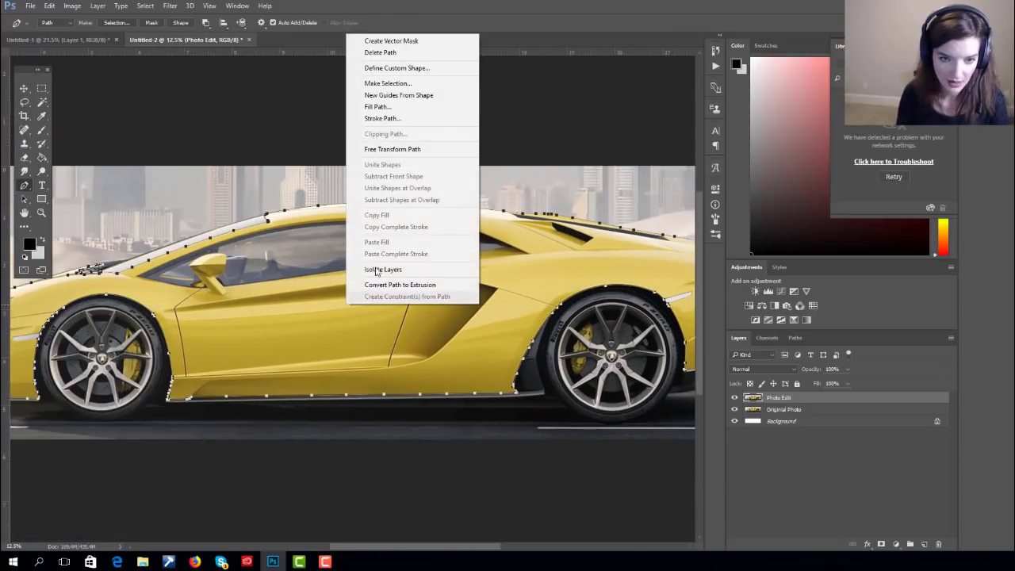
pyautogui.click(399, 85)
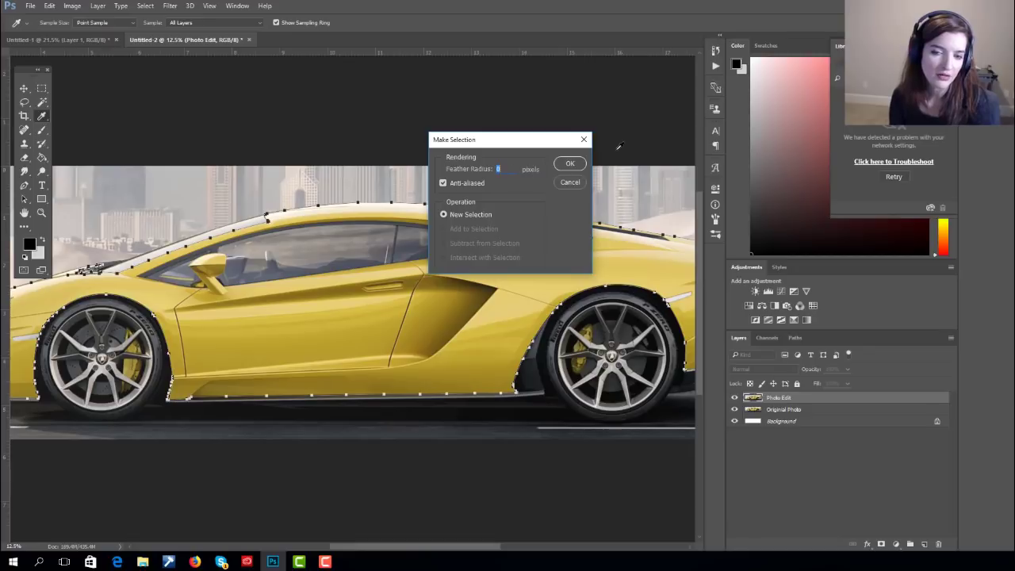
pyautogui.click(560, 165)
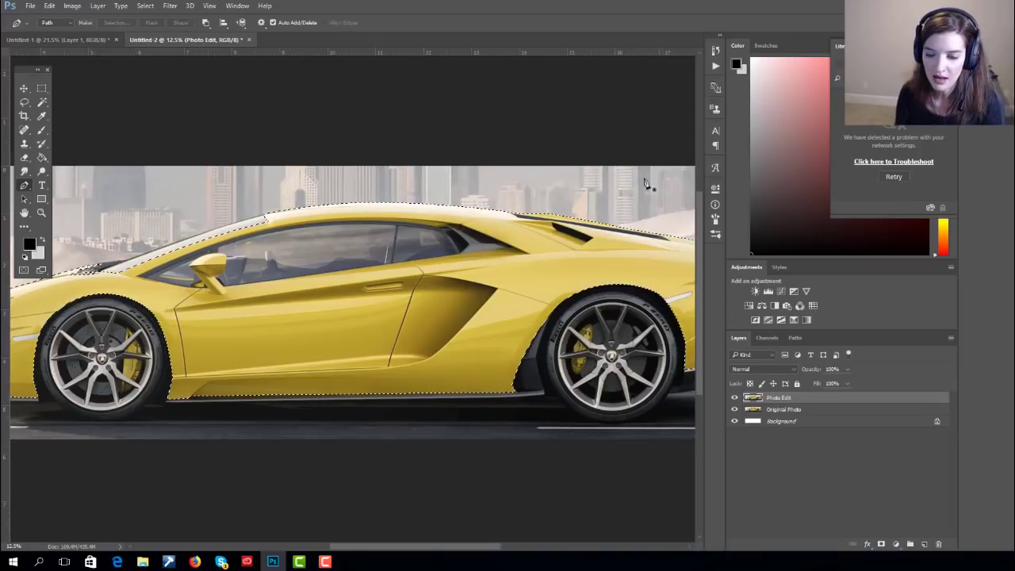
# - Duplicate the Photo Edit layer and name the copy CUT
pyautogui.moveTo(821, 403); pyautogui.dragTo(925, 545)
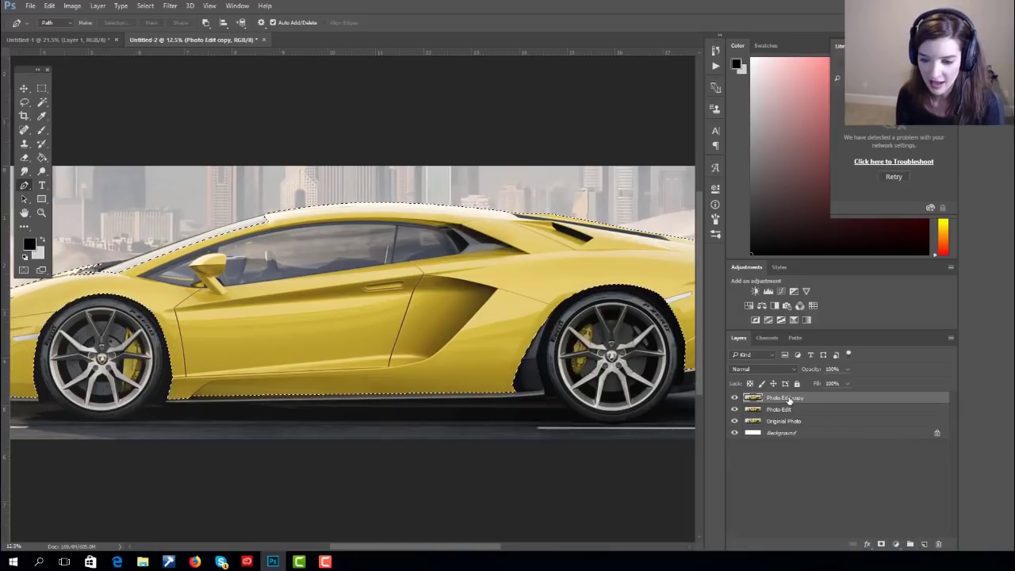
pyautogui.doubleClick(790, 398)
pyautogui.write('cu')
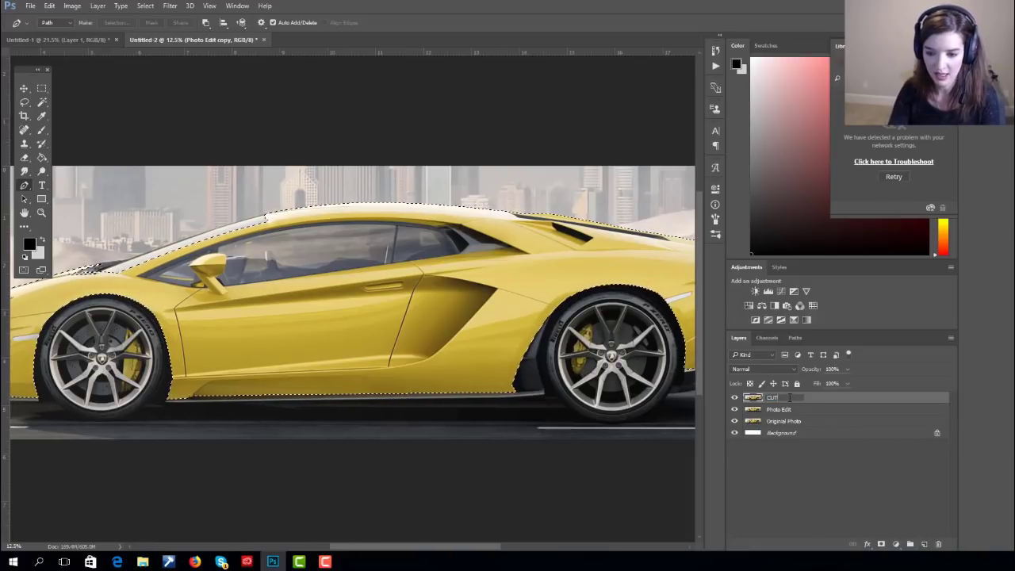
pyautogui.press('Return')
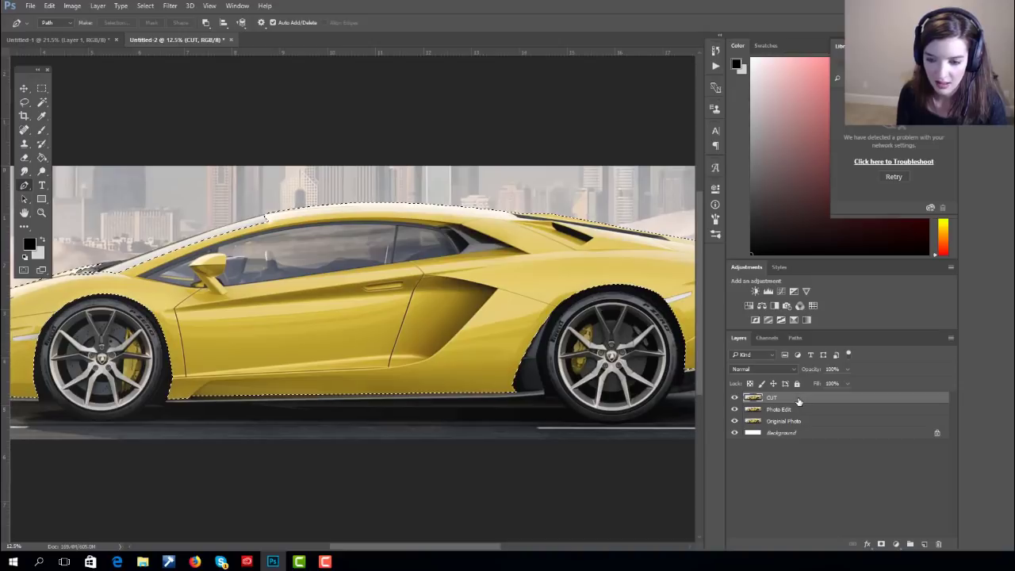
# - With the Photo Edit and Original Photo layers hidden, delete the selected bodywork from the CUT layer and deselect
pyautogui.moveTo(736, 413); pyautogui.dragTo(737, 430)
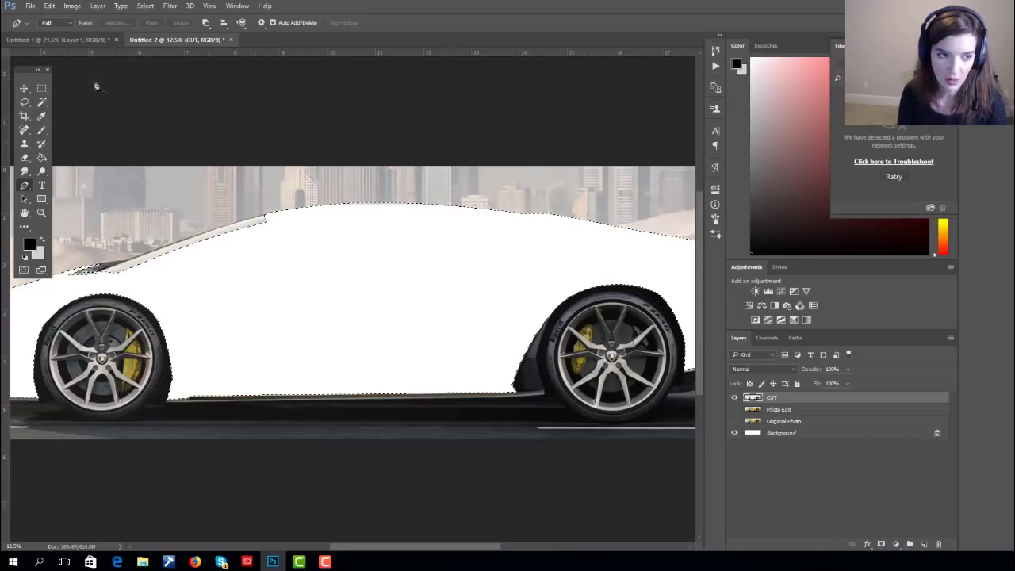
pyautogui.click(24, 103)
pyautogui.moveTo(226, 214); pyautogui.dragTo(294, 211)
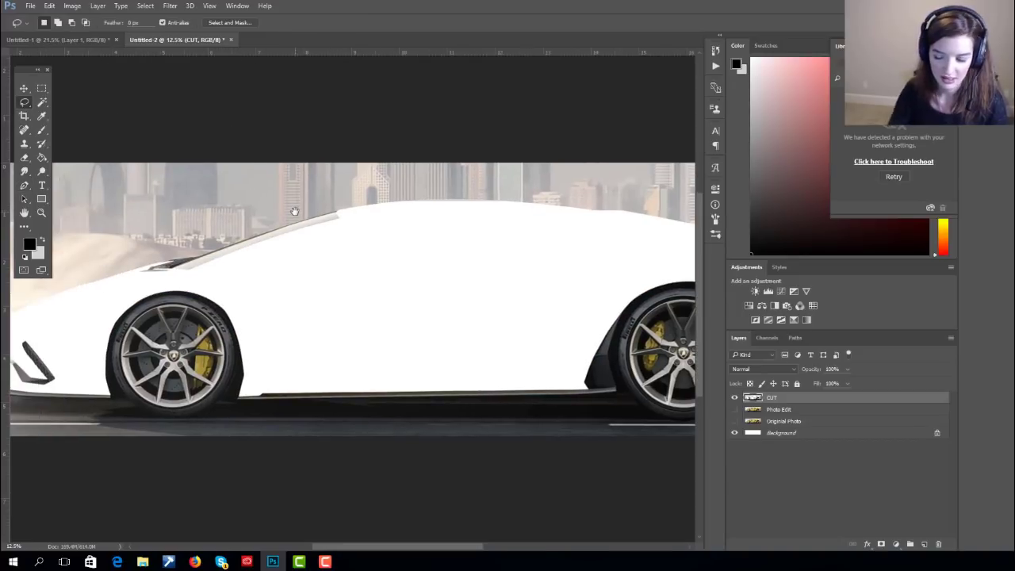
pyautogui.hotkey('ctrl', '-')
pyautogui.hotkey('ctrl', '-')
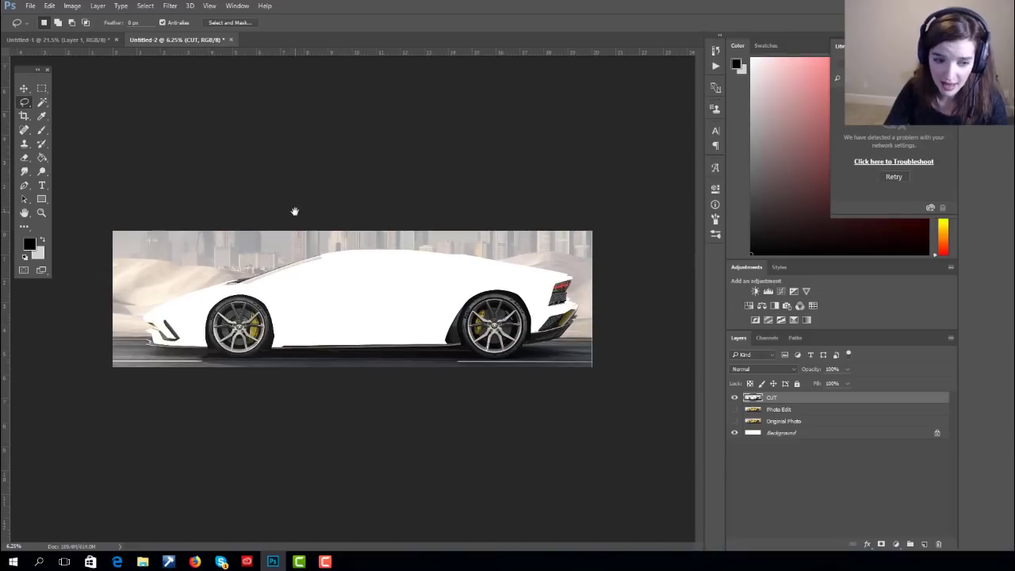
pyautogui.hotkey('ctrl', '+')
pyautogui.hotkey('ctrl', '+')
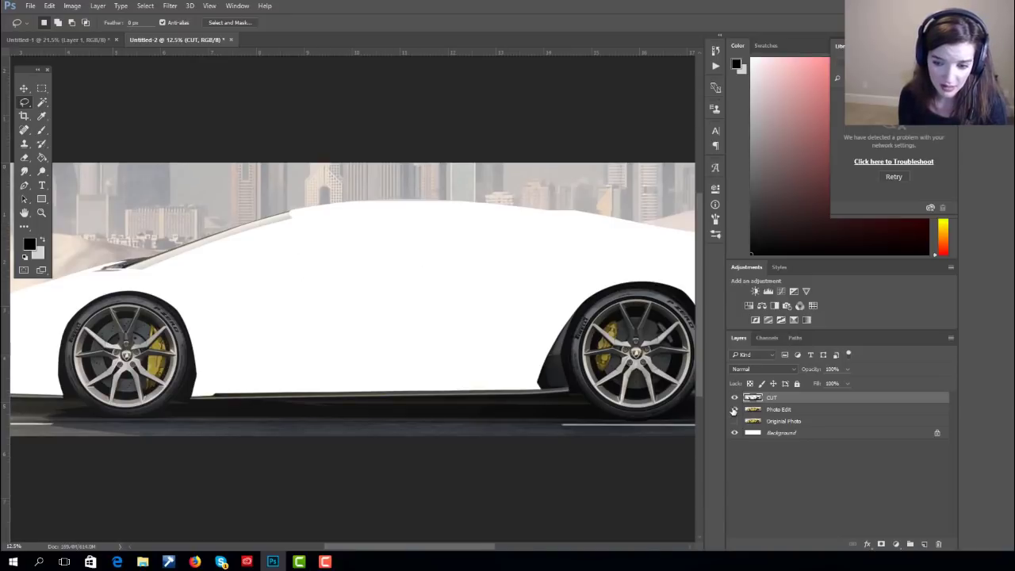
# - Show the Photo Edit layer again beneath the cut-out and bring the front wheel area into close view
pyautogui.click(734, 409)
pyautogui.moveTo(391, 319); pyautogui.dragTo(559, 328)
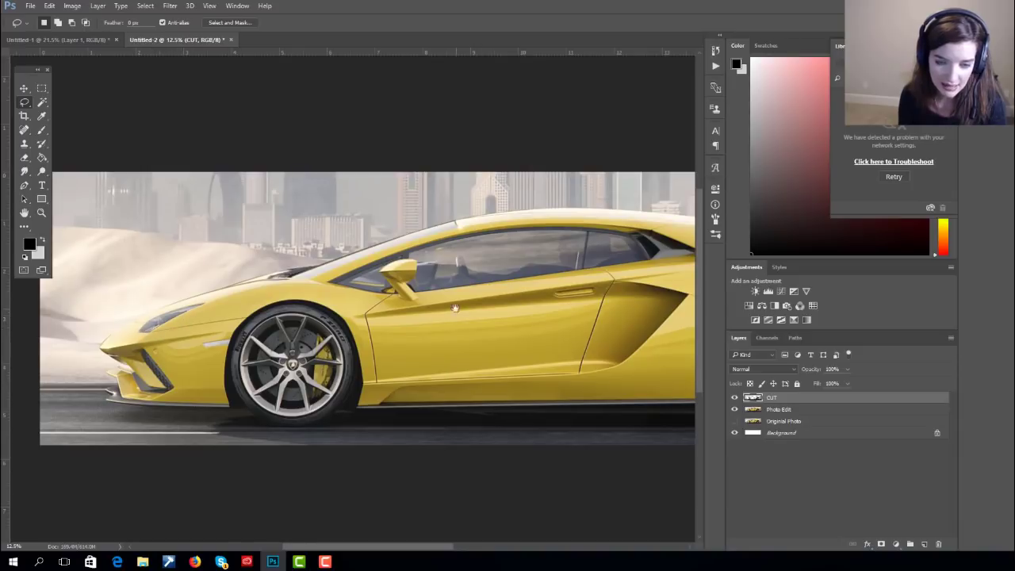
pyautogui.moveTo(456, 308); pyautogui.dragTo(430, 322)
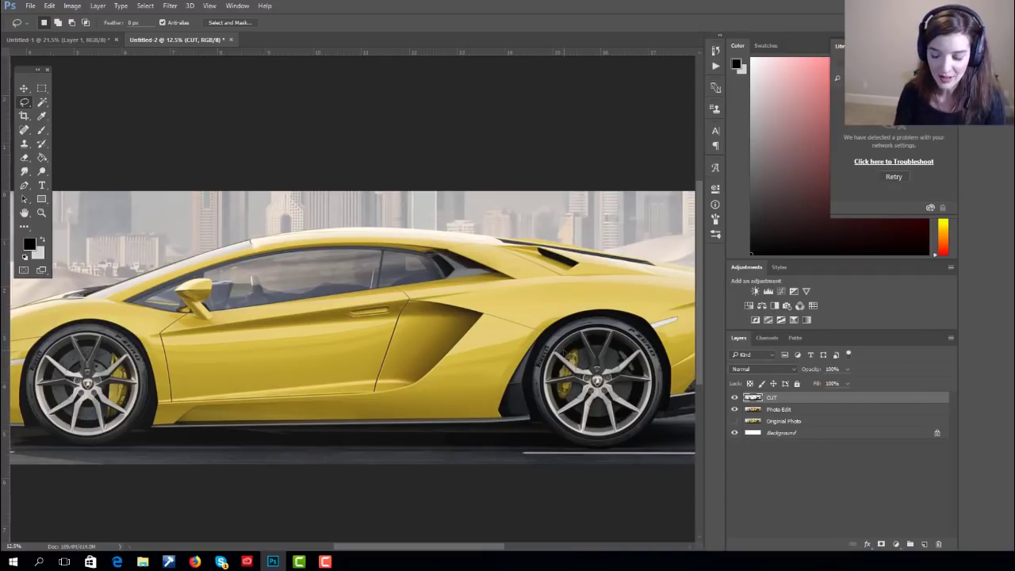
pyautogui.hotkey('ctrl', '+')
pyautogui.hotkey('ctrl', '+')
pyautogui.hotkey('ctrl', '+')
pyautogui.hotkey('ctrl', '+')
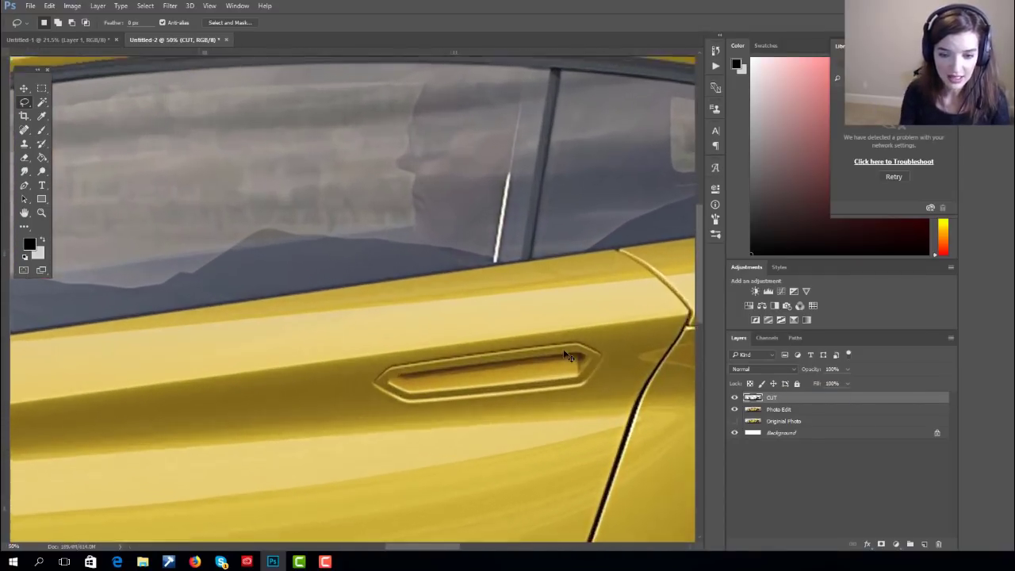
pyautogui.moveTo(319, 373); pyautogui.dragTo(571, 332)
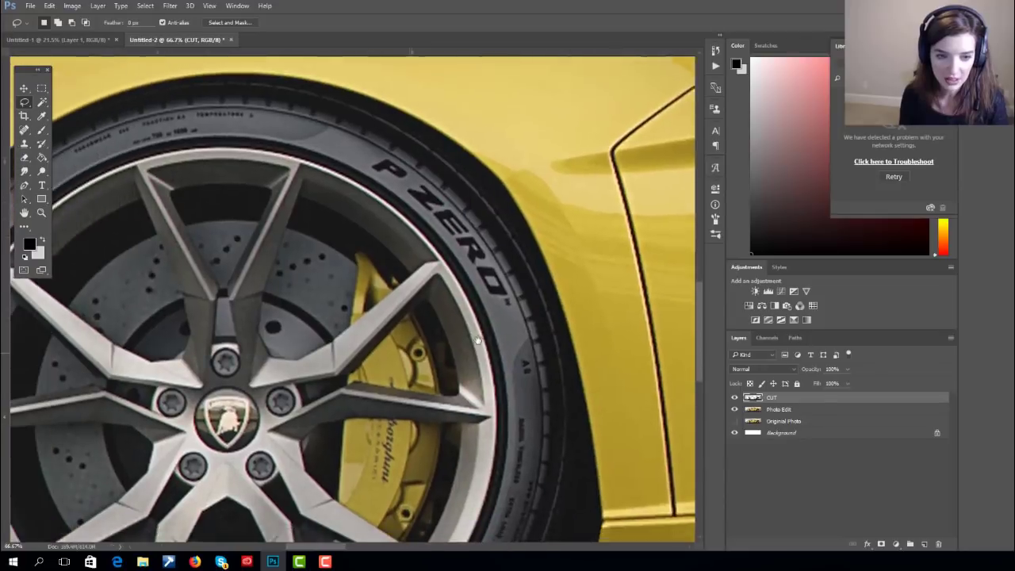
# - Trace the side marker light ahead of the front wheel as a closed Pen tool path
pyautogui.moveTo(268, 387); pyautogui.dragTo(572, 361)
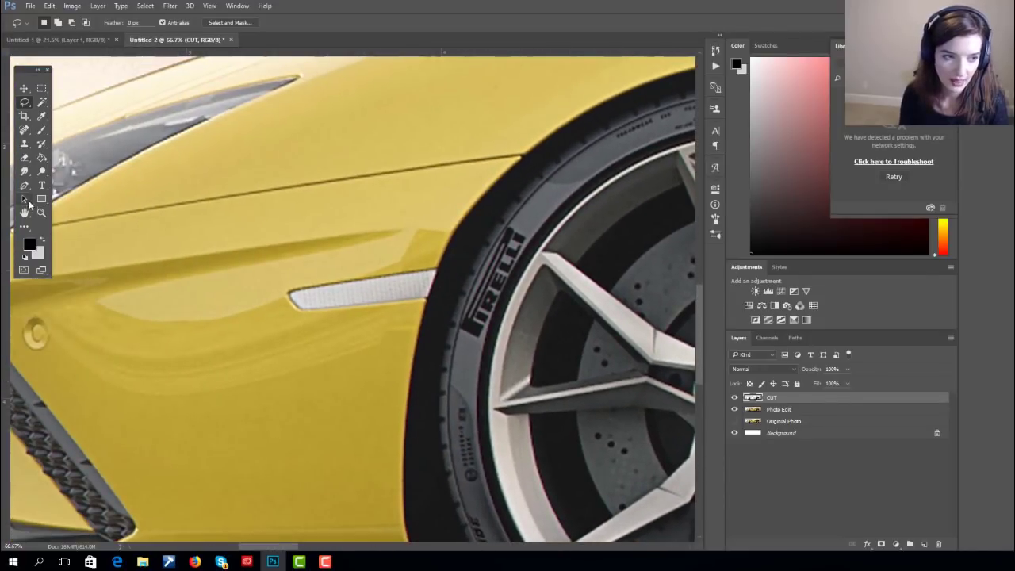
pyautogui.click(26, 187)
pyautogui.click(436, 269)
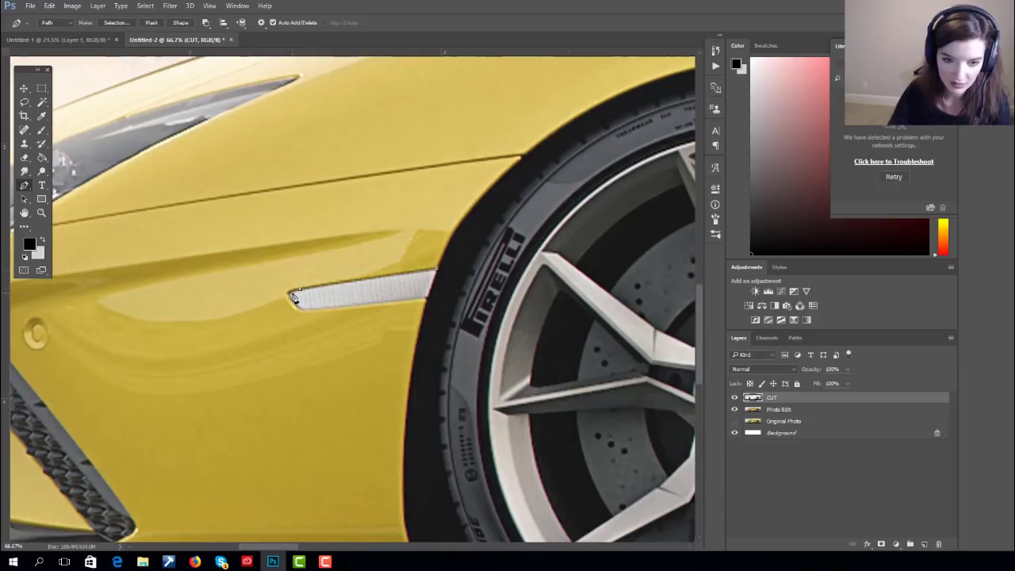
pyautogui.hotkey('ctrl', '+')
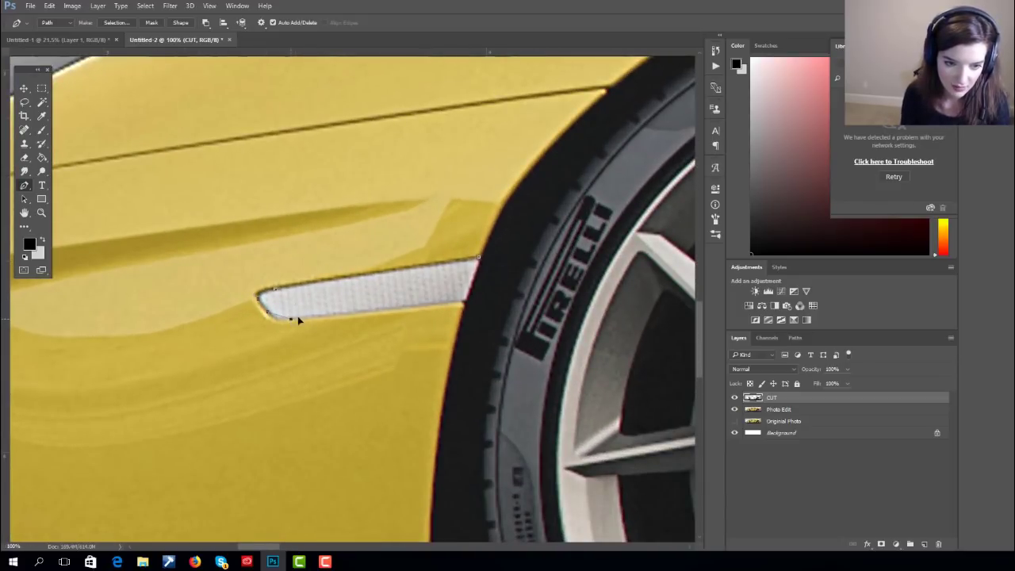
pyautogui.moveTo(307, 316); pyautogui.dragTo(310, 315)
pyautogui.keyDown('alt'); pyautogui.click(291, 319); pyautogui.keyUp('alt')
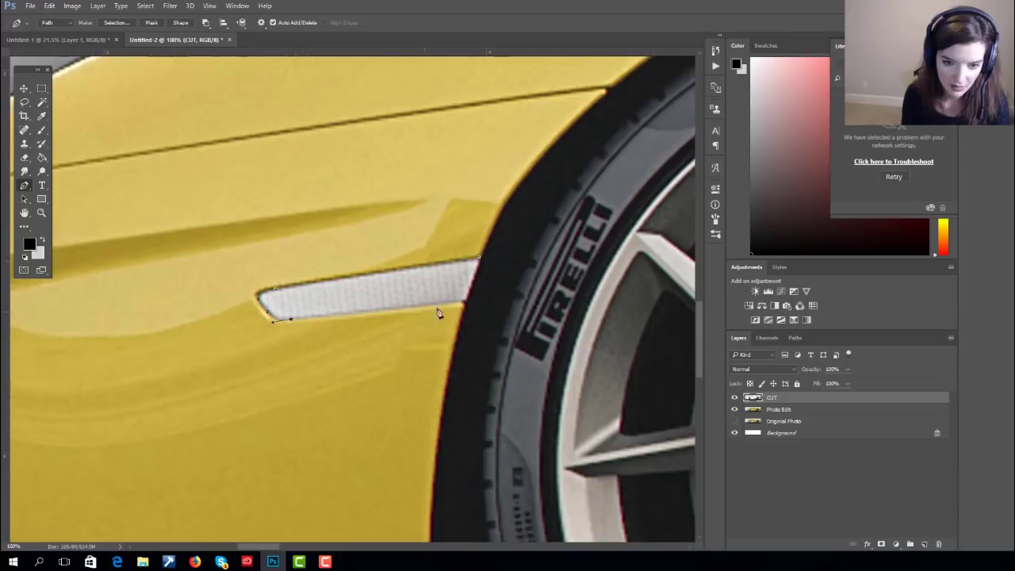
pyautogui.click(468, 300)
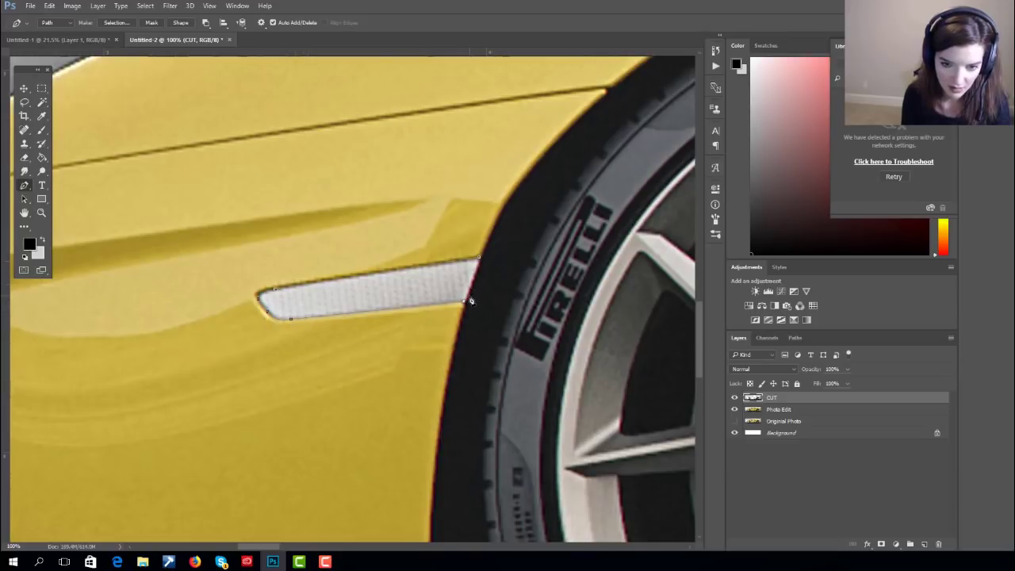
pyautogui.click(479, 262)
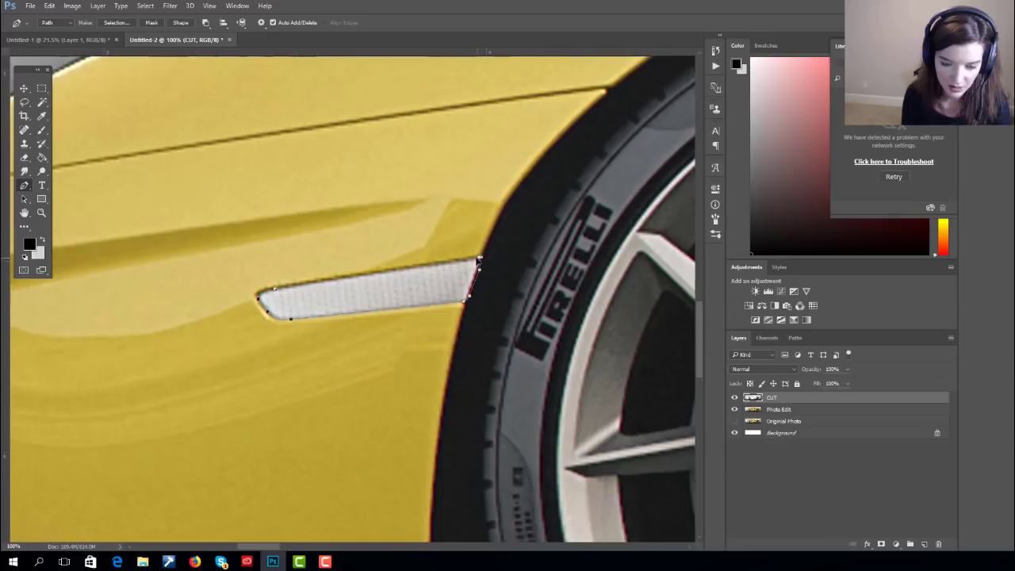
# - Convert the marker light path into a new anti-aliased selection with a 0-pixel feather
pyautogui.rightClick(479, 263)
pyautogui.click(522, 320)
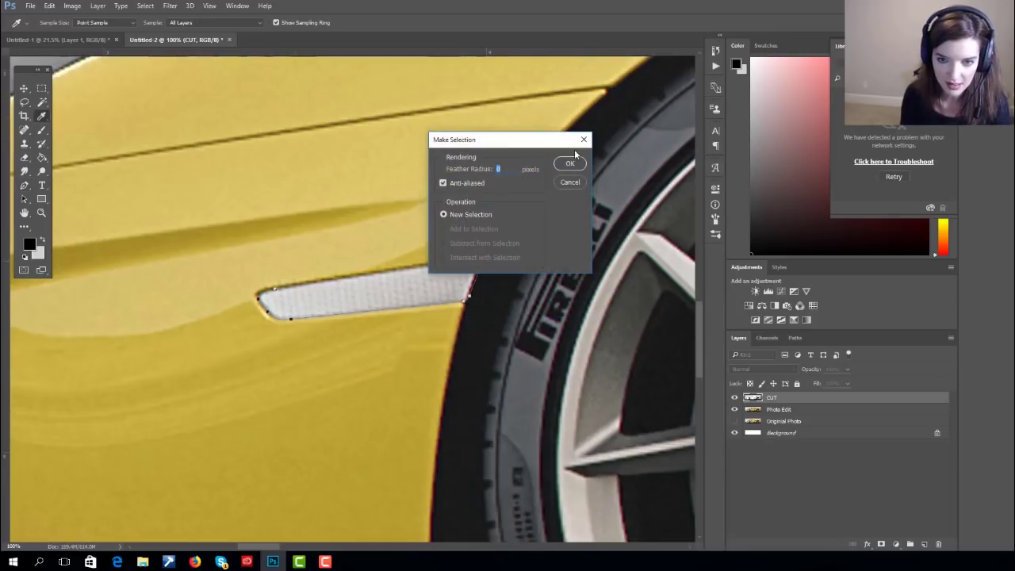
pyautogui.click(570, 163)
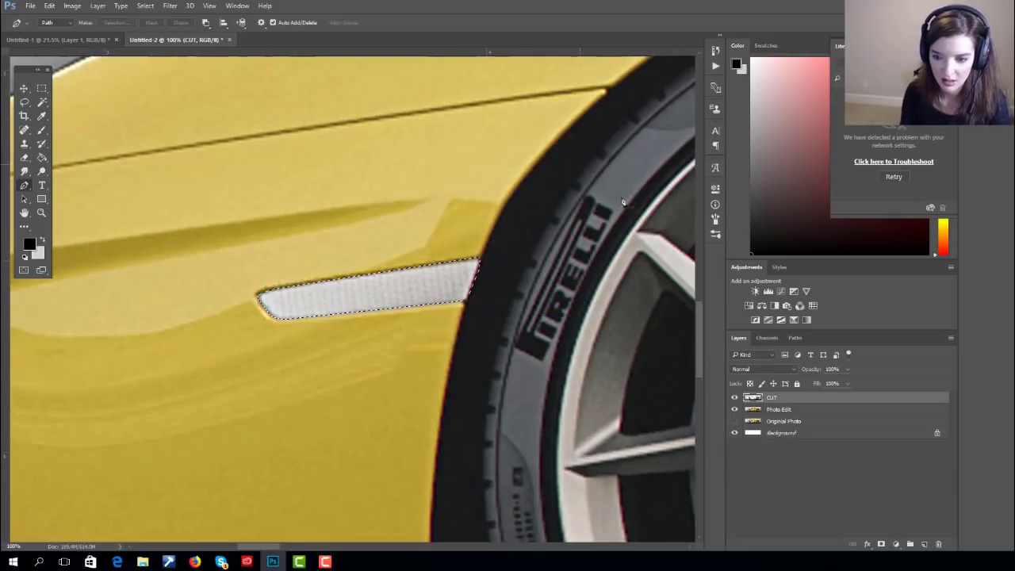
# - Copy the selected marker light from the Photo Edit layer onto its own layer and hide Photo Edit to inspect it
pyautogui.click(788, 410)
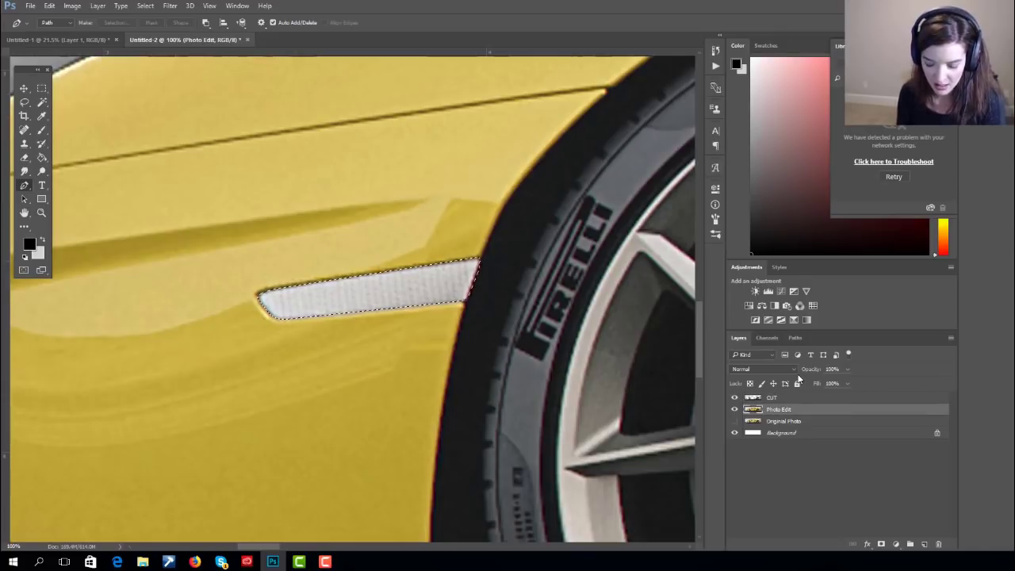
pyautogui.hotkey('ctrl', 'j')
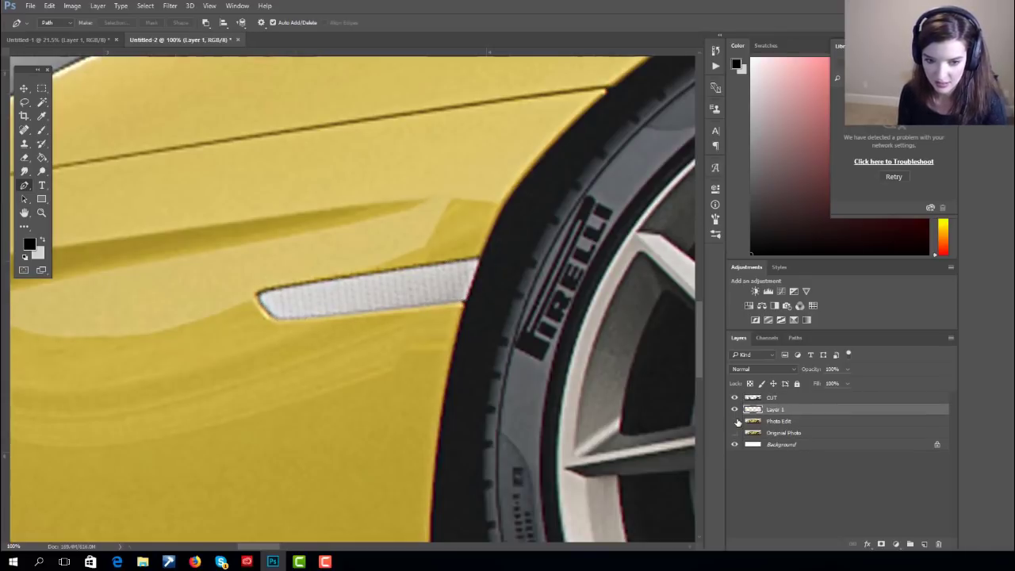
pyautogui.click(737, 421)
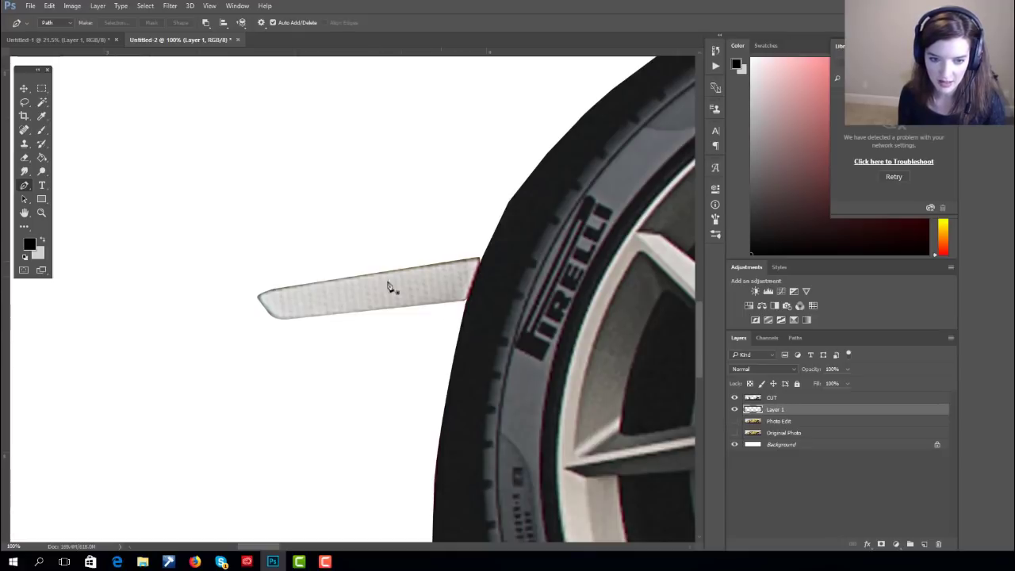
pyautogui.scroll(-3, 422, 283)
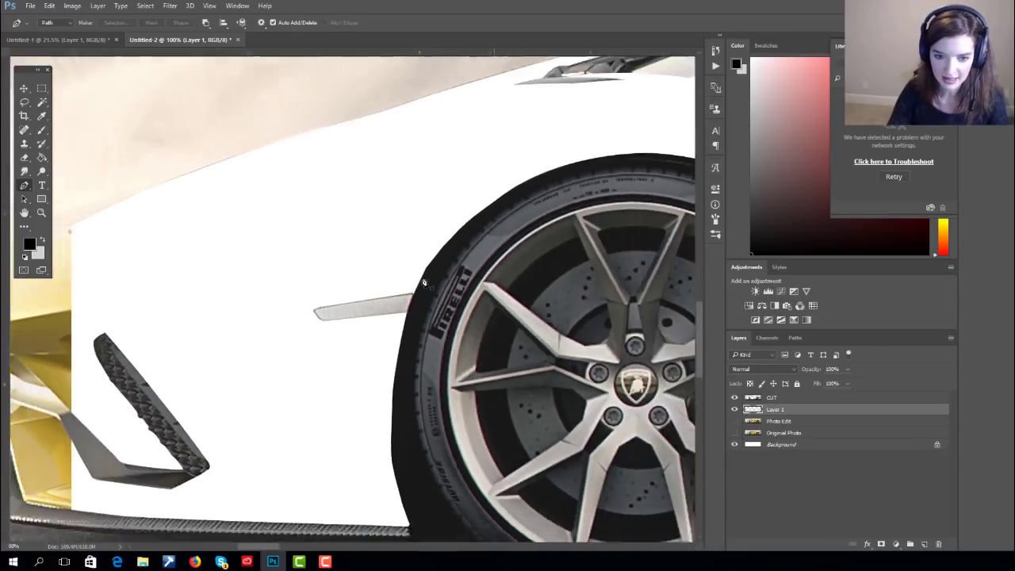
pyautogui.scroll(-3, 423, 282)
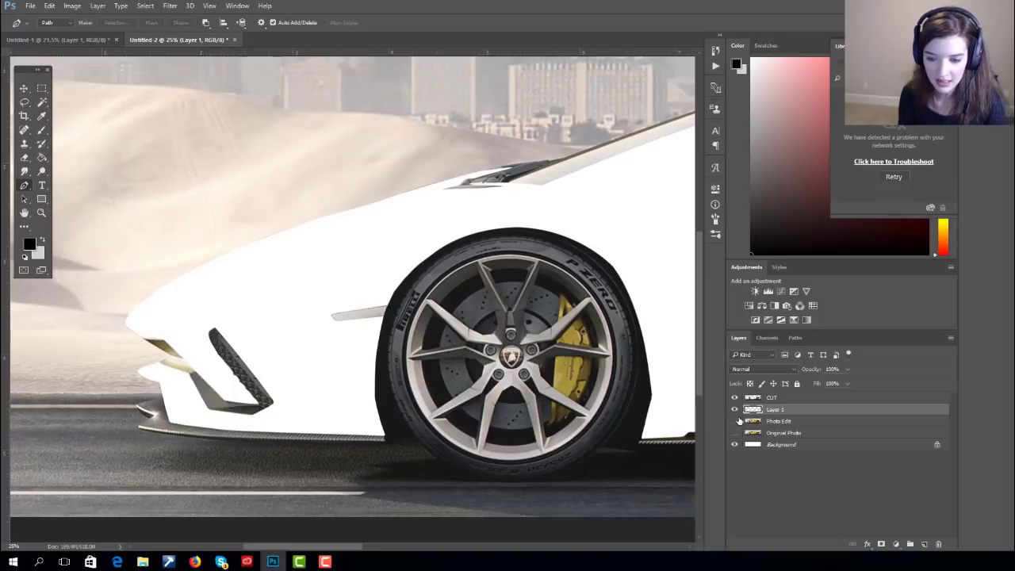
# - Show the Photo Edit layer again and look along the car's side for other non-painted details
pyautogui.click(735, 421)
pyautogui.moveTo(490, 263); pyautogui.dragTo(205, 349)
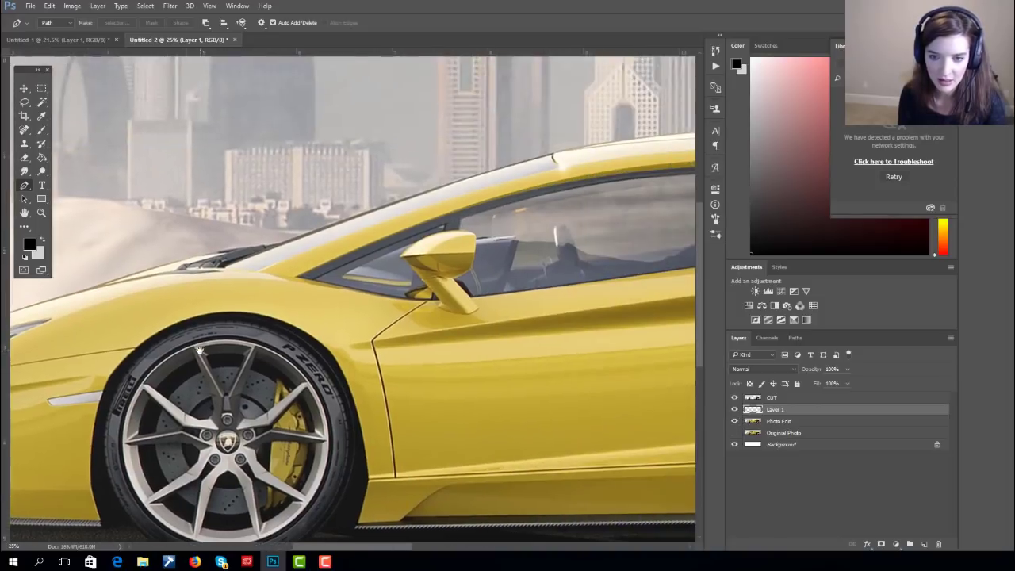
pyautogui.moveTo(539, 266); pyautogui.dragTo(358, 266)
pyautogui.moveTo(553, 301); pyautogui.dragTo(456, 310)
pyautogui.moveTo(257, 273); pyautogui.dragTo(534, 323)
pyautogui.moveTo(270, 381); pyautogui.dragTo(529, 297)
pyautogui.moveTo(177, 393); pyautogui.dragTo(396, 332)
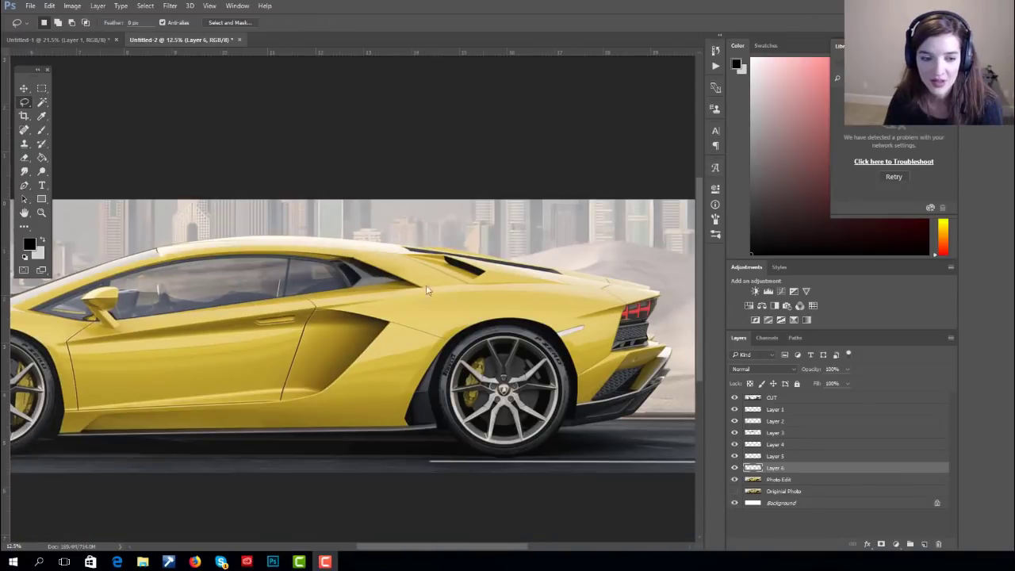
# - Hide the Photo Edit layer and toggle Layers 6, 5, 3 and 2 to check the copied details against the white bodywork
pyautogui.click(736, 484)
pyautogui.moveTo(381, 383); pyautogui.dragTo(505, 386)
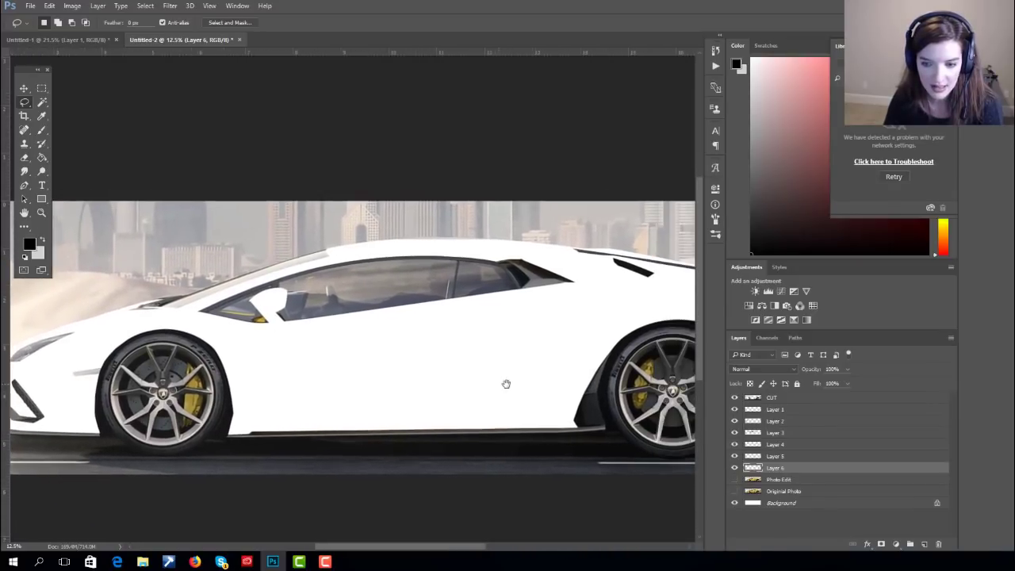
pyautogui.click(734, 468)
pyautogui.click(735, 468)
pyautogui.click(735, 458)
pyautogui.click(735, 458)
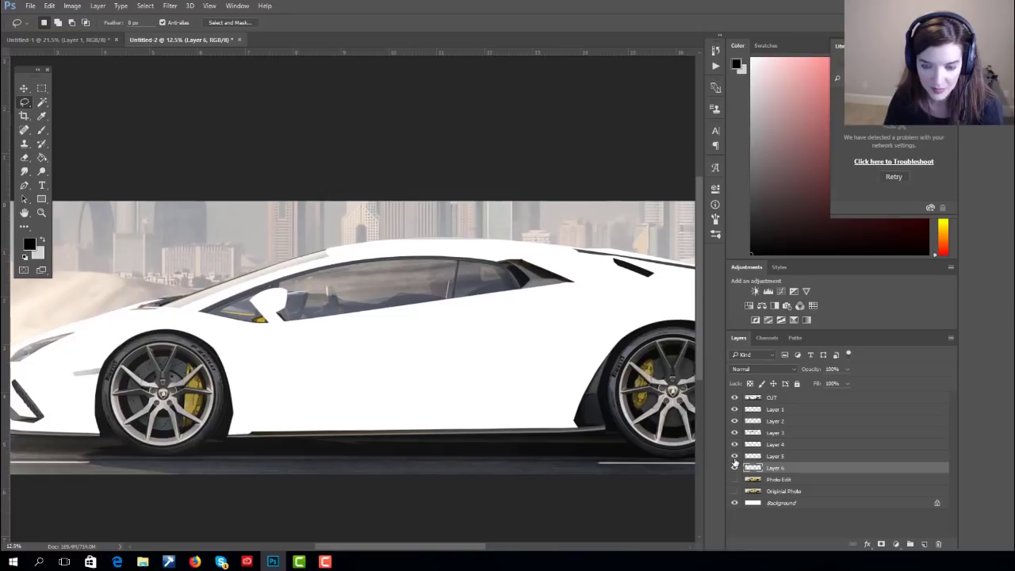
pyautogui.click(735, 468)
pyautogui.click(735, 468)
pyautogui.click(735, 468)
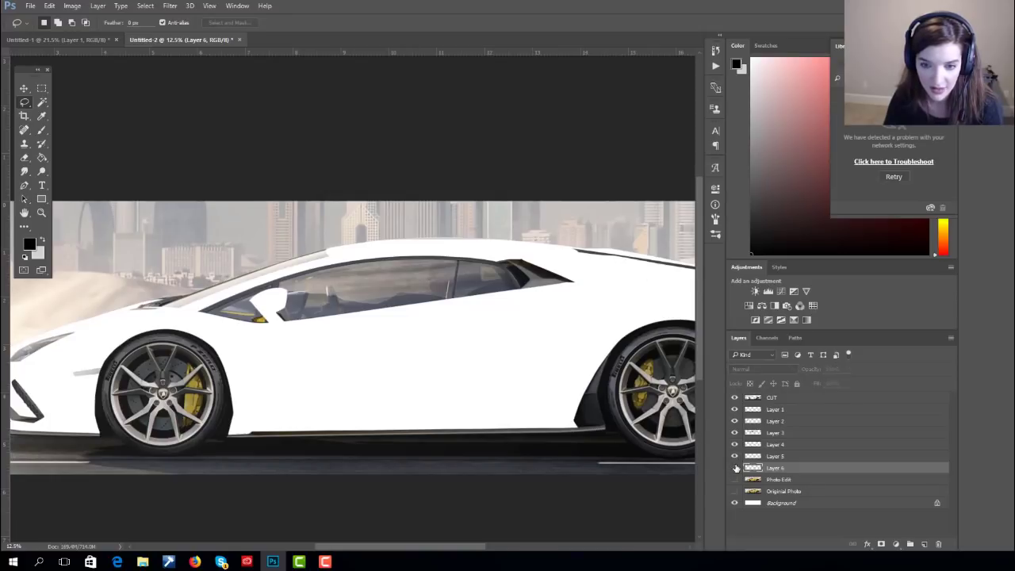
pyautogui.click(735, 468)
pyautogui.hscroll(-3, 531, 380)
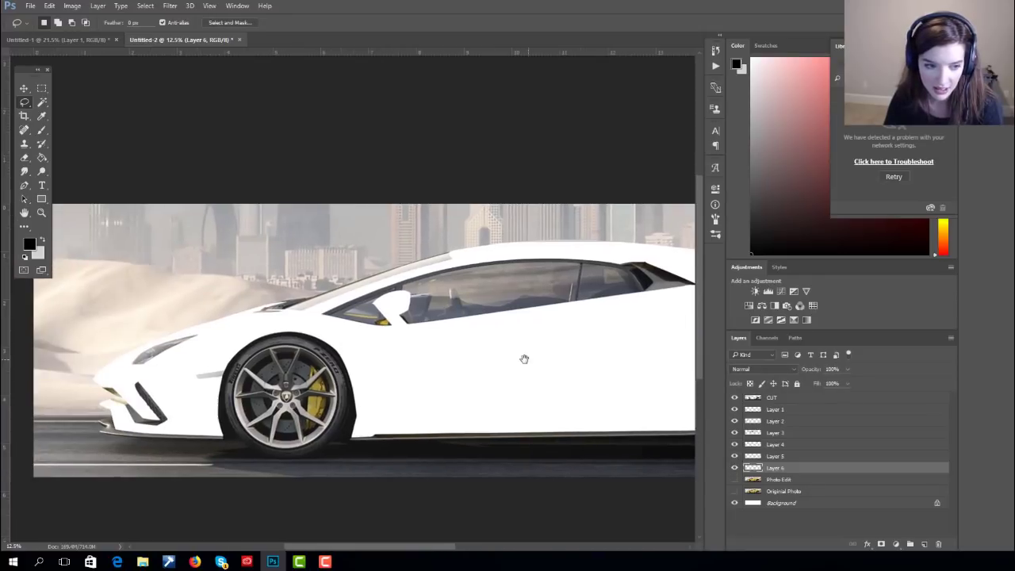
pyautogui.click(734, 434)
pyautogui.click(734, 434)
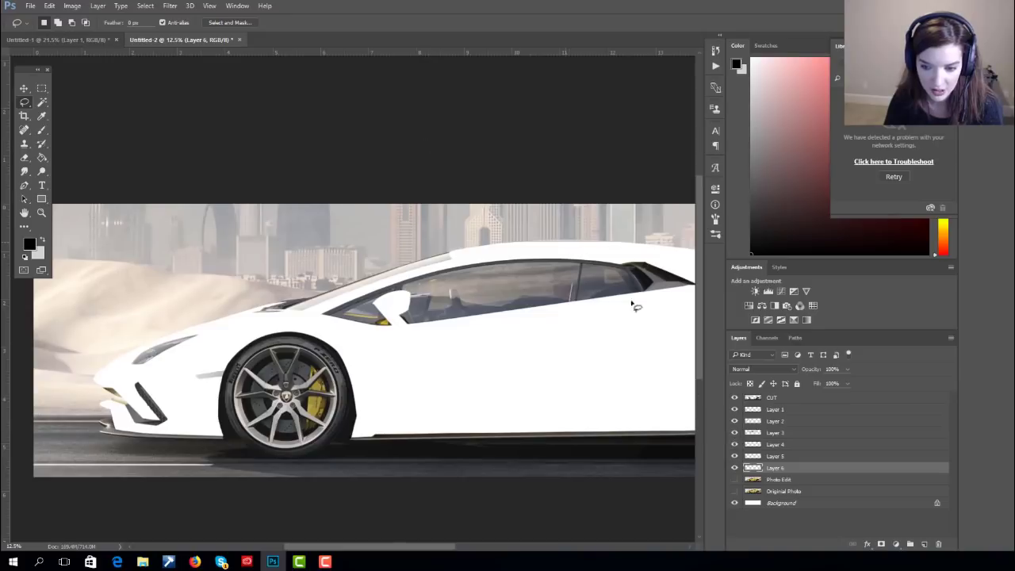
pyautogui.click(735, 421)
pyautogui.click(734, 421)
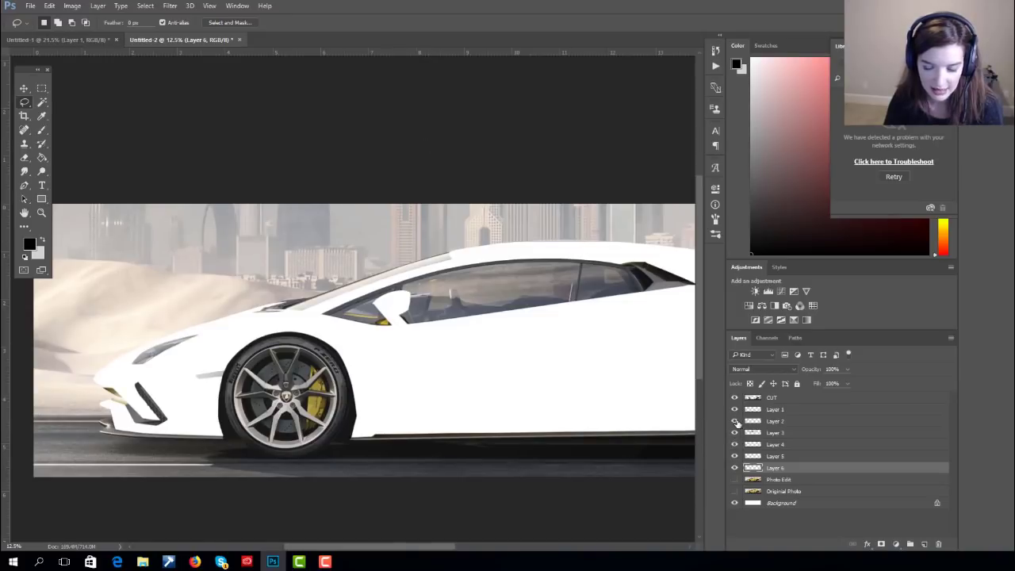
pyautogui.hscroll(5, 526, 354)
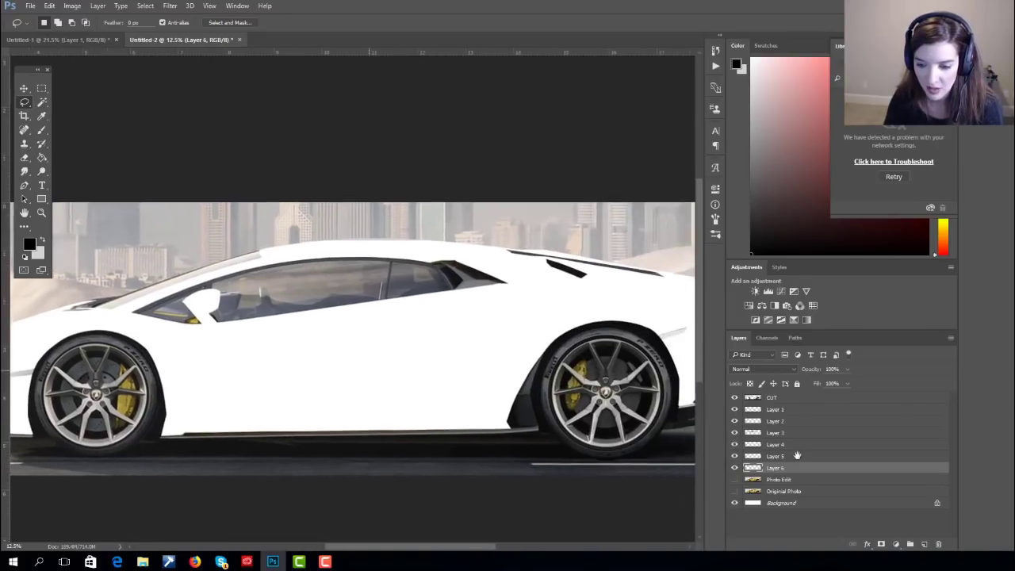
# - Merge Layer 1 through Layer 6 into a single layer
pyautogui.keyDown('shift'); pyautogui.click(786, 411); pyautogui.keyUp('shift')
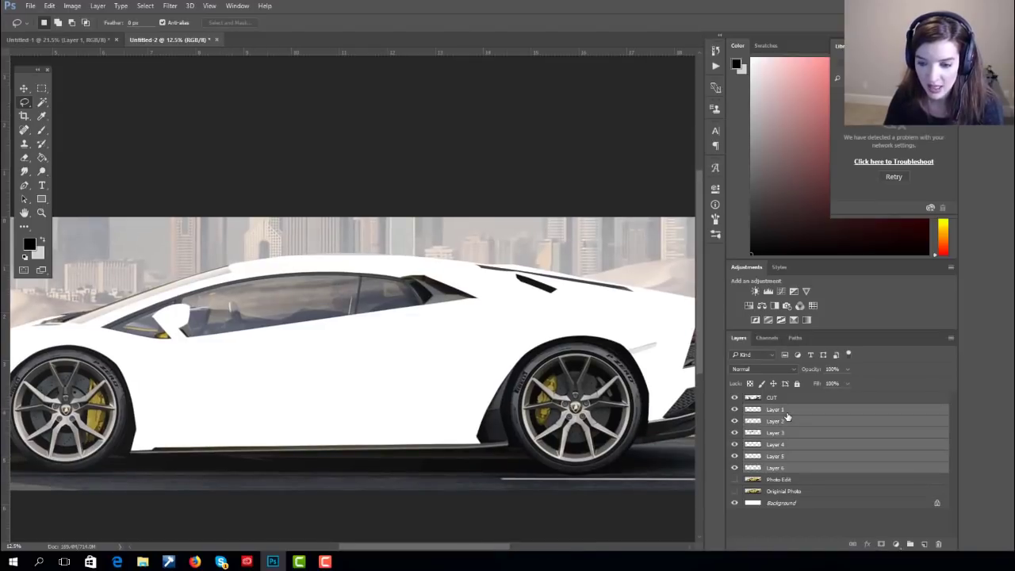
pyautogui.rightClick(800, 412)
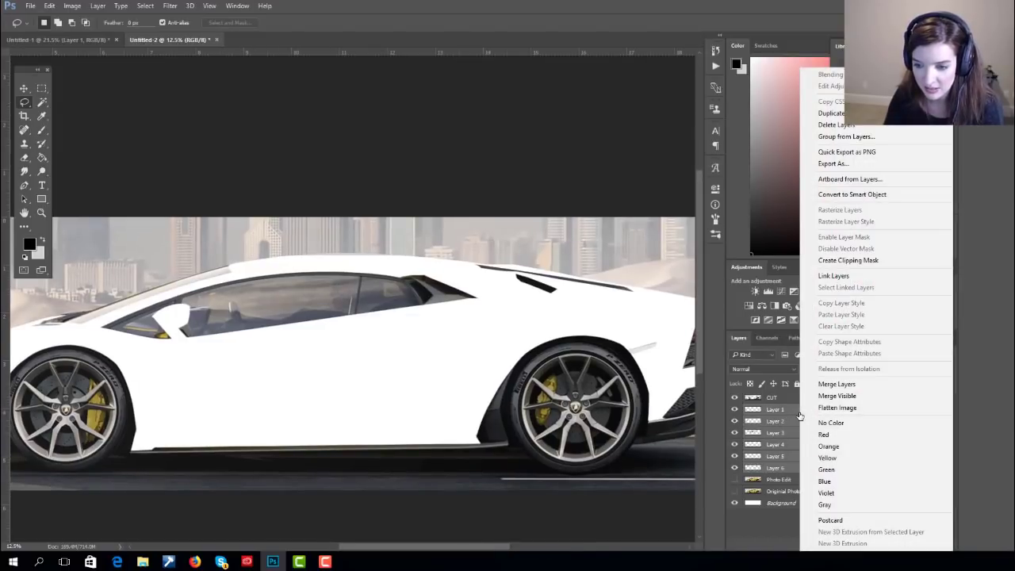
pyautogui.click(843, 386)
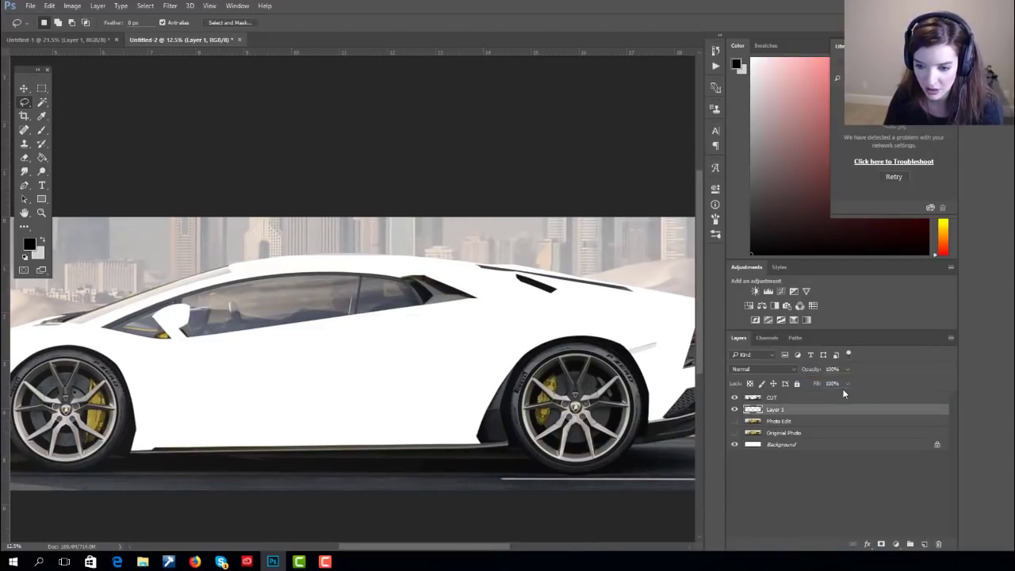
pyautogui.doubleClick(776, 413)
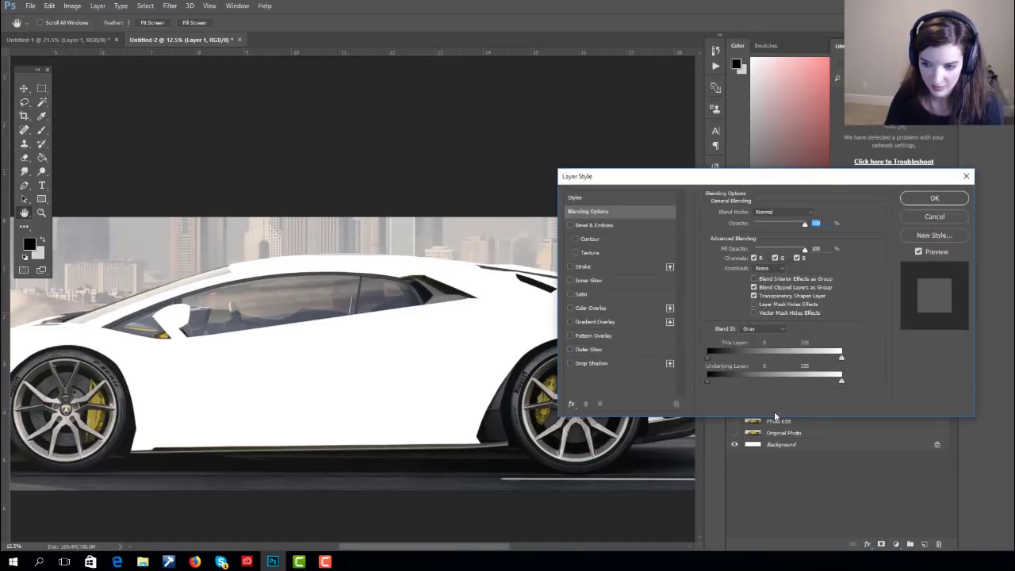
pyautogui.click(923, 234)
pyautogui.click(632, 201)
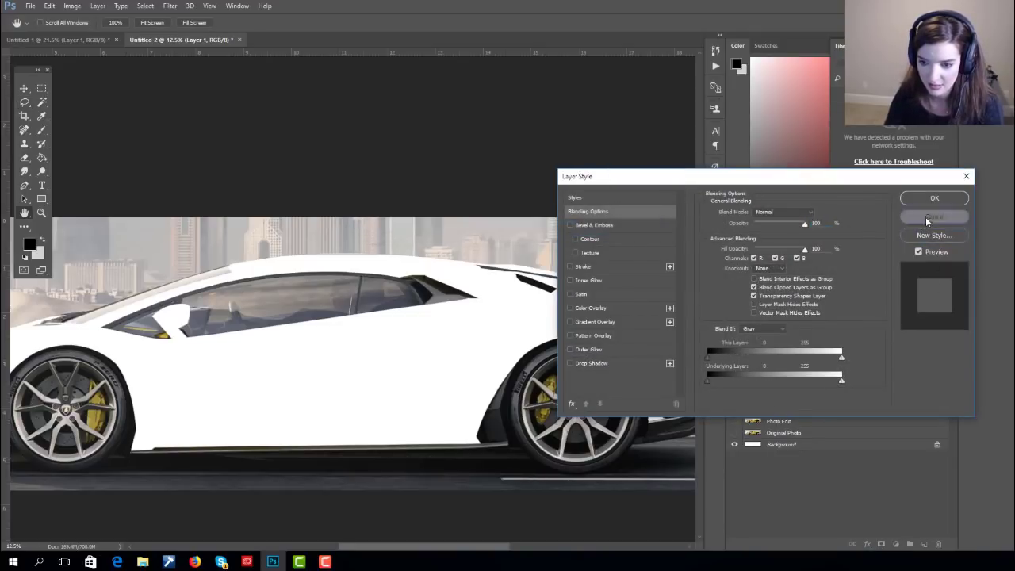
pyautogui.click(928, 216)
# - Rename the merged details layer as Overlays
pyautogui.press('l')
pyautogui.doubleClick(775, 409)
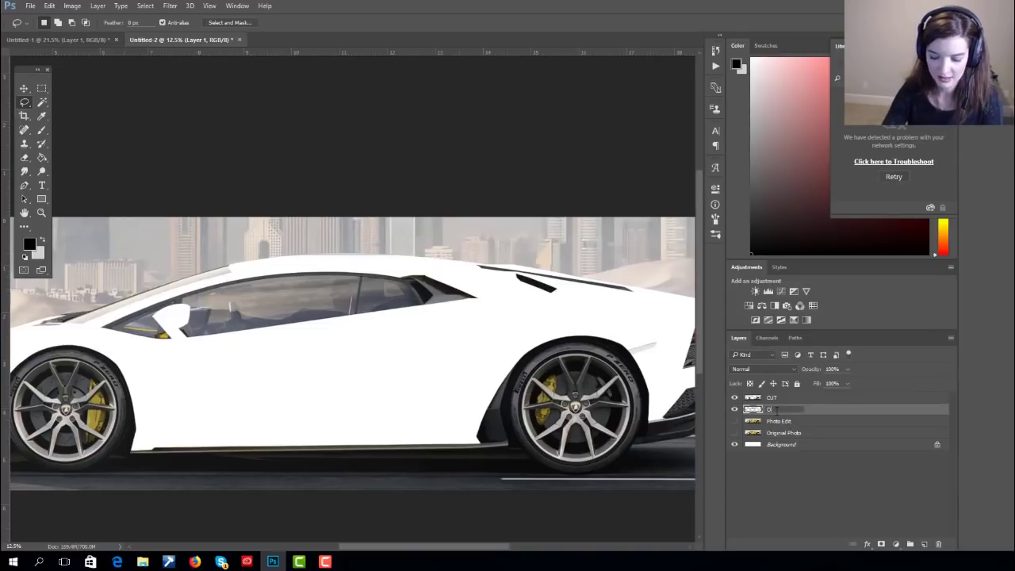
pyautogui.write('Overlays')
pyautogui.press('Return')
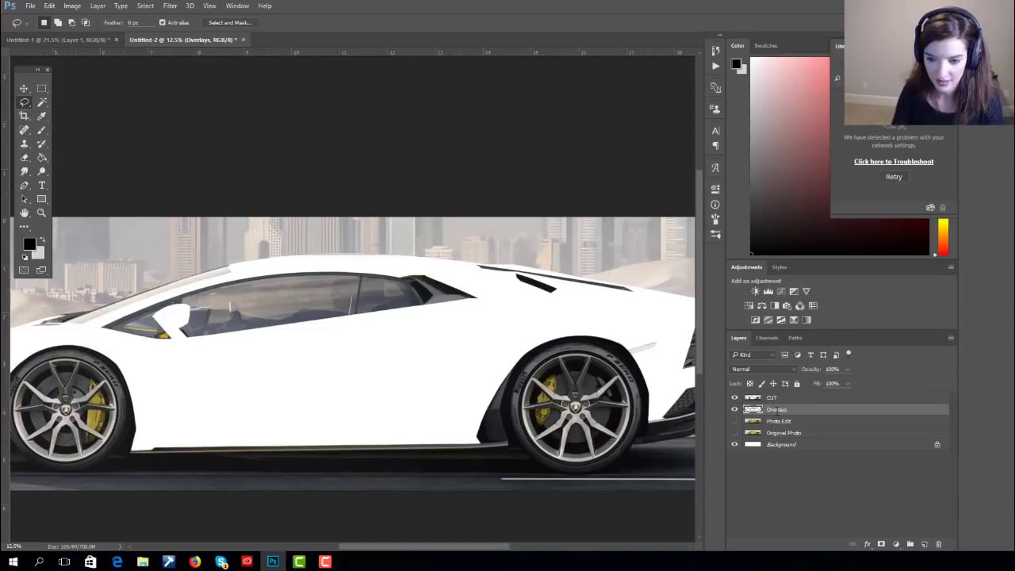
# - Show the Photo Edit layer again, toggling its visibility to compare the car with and without the yellow bodywork
pyautogui.click(734, 422)
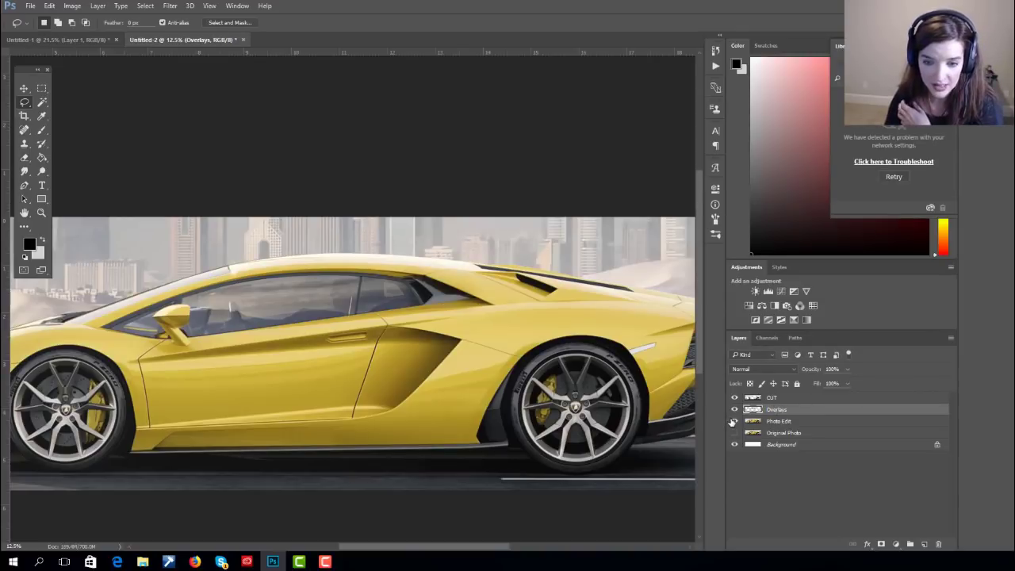
pyautogui.click(734, 421)
pyautogui.click(734, 421)
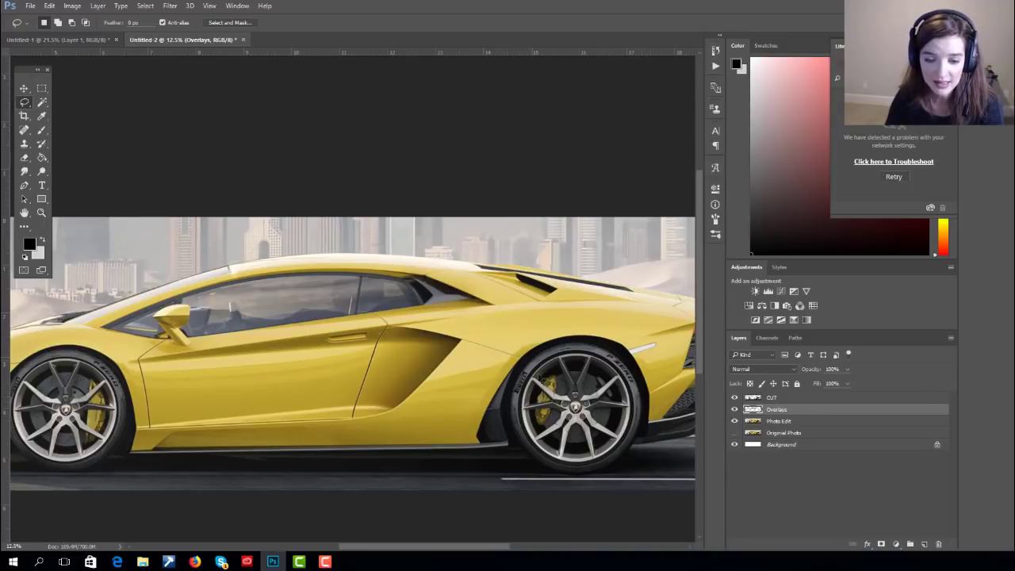
# - Select the empty bodywork area on the CUT layer with the Magic Wand tool
pyautogui.hotkey('ctrl', '-')
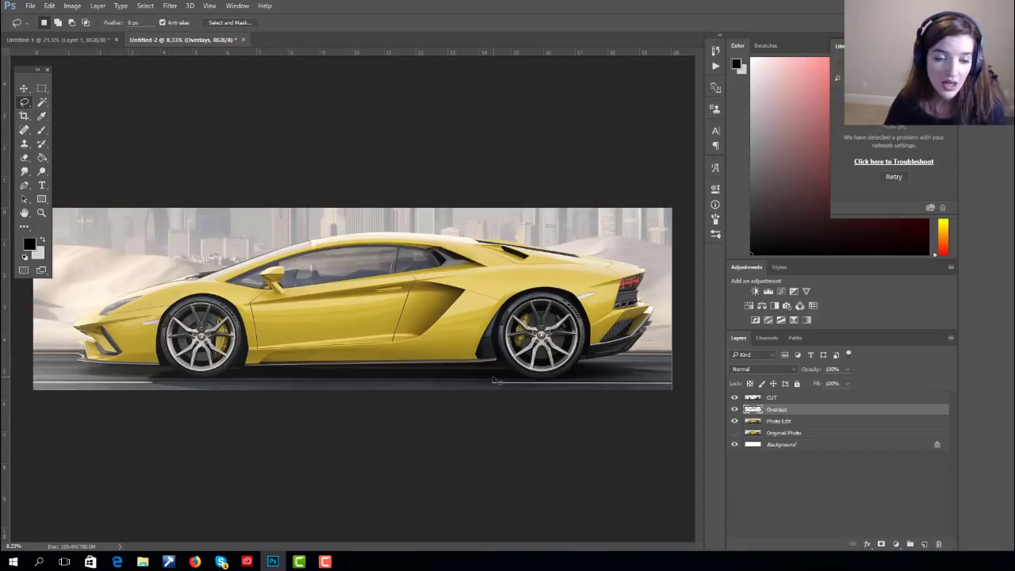
pyautogui.click(765, 400)
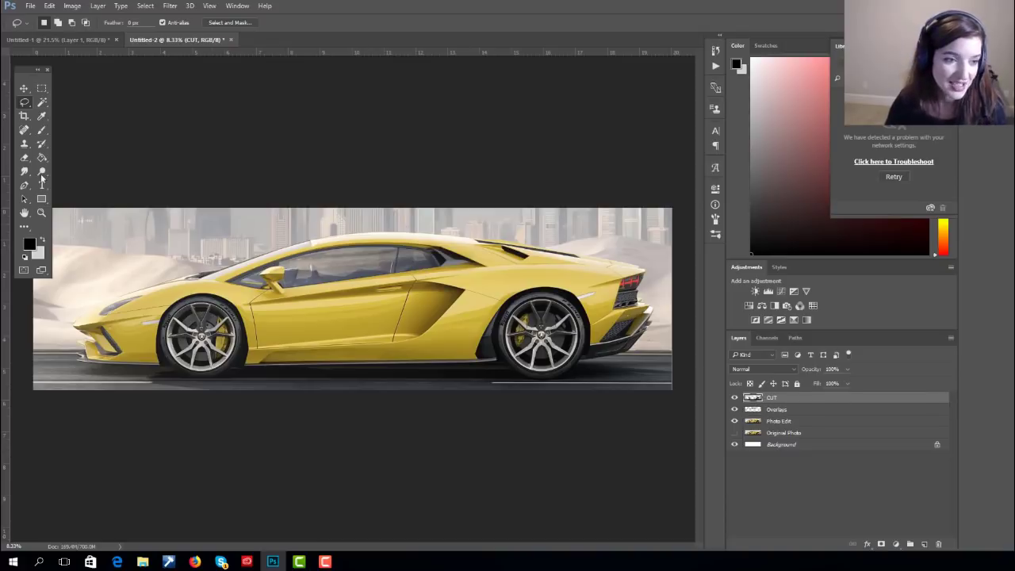
pyautogui.click(43, 108)
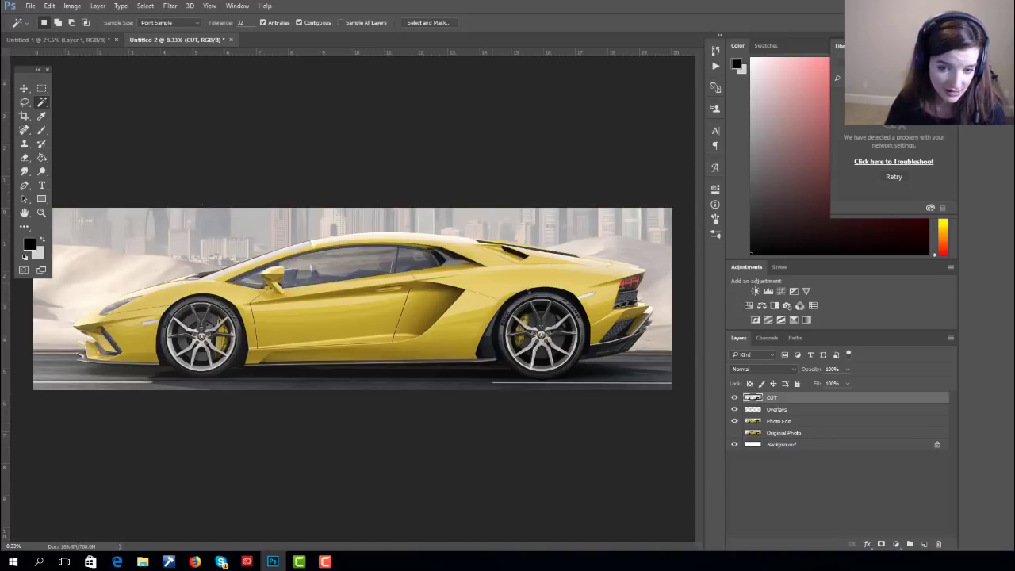
pyautogui.click(333, 301)
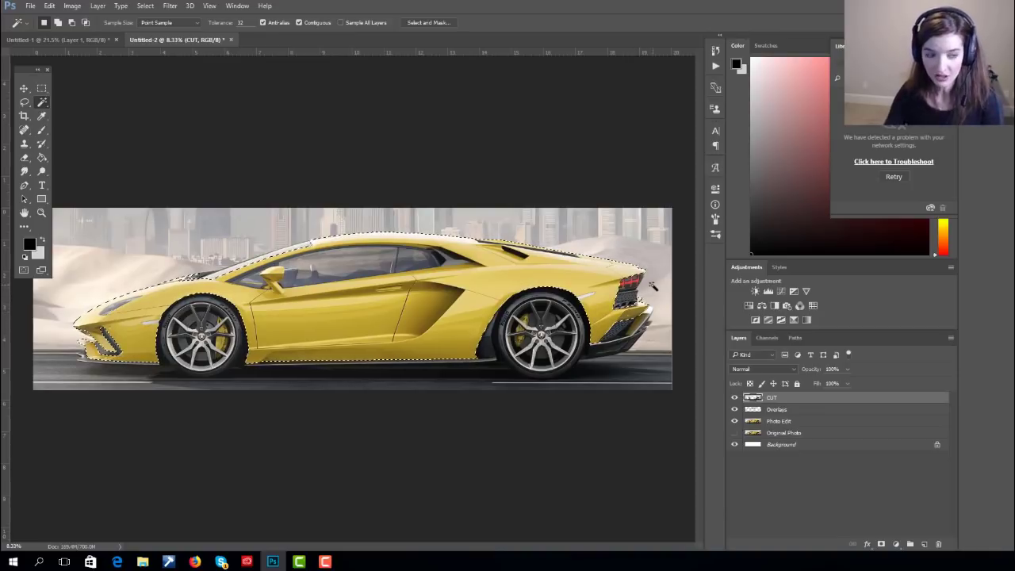
# - Trace a Pen tool path down the outer rear edge of the tail light and the honeycomb vent below it
pyautogui.press('p')
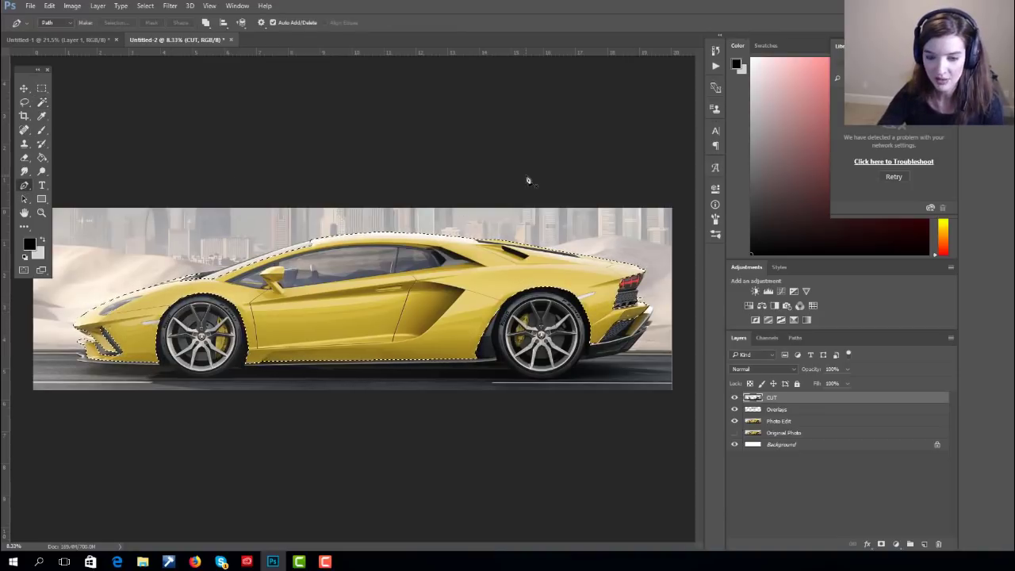
pyautogui.hotkey('ctrl', '+')
pyautogui.hotkey('ctrl', '+')
pyautogui.hotkey('ctrl', '+')
pyautogui.hotkey('ctrl', '+')
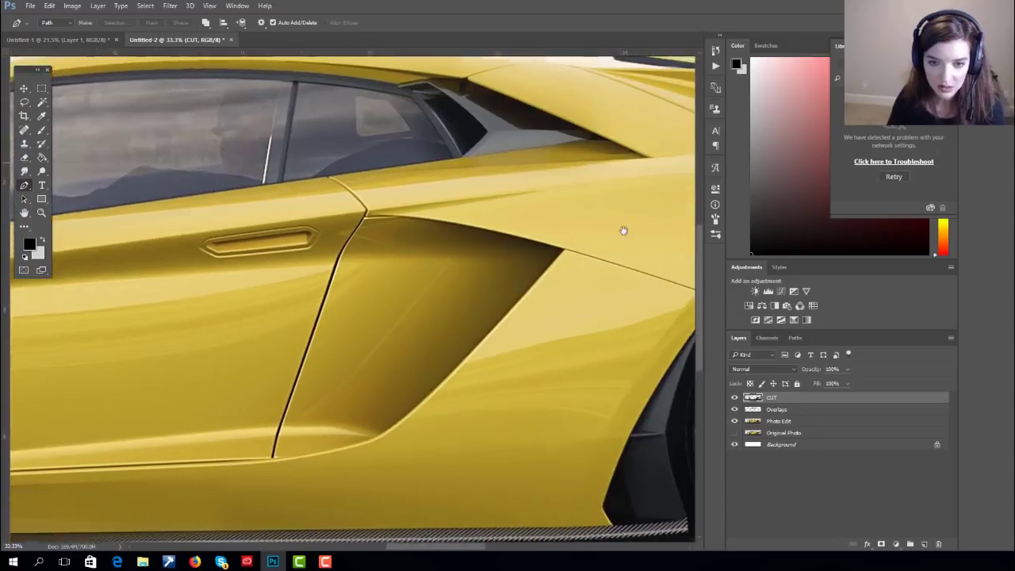
pyautogui.moveTo(624, 230); pyautogui.dragTo(465, 243)
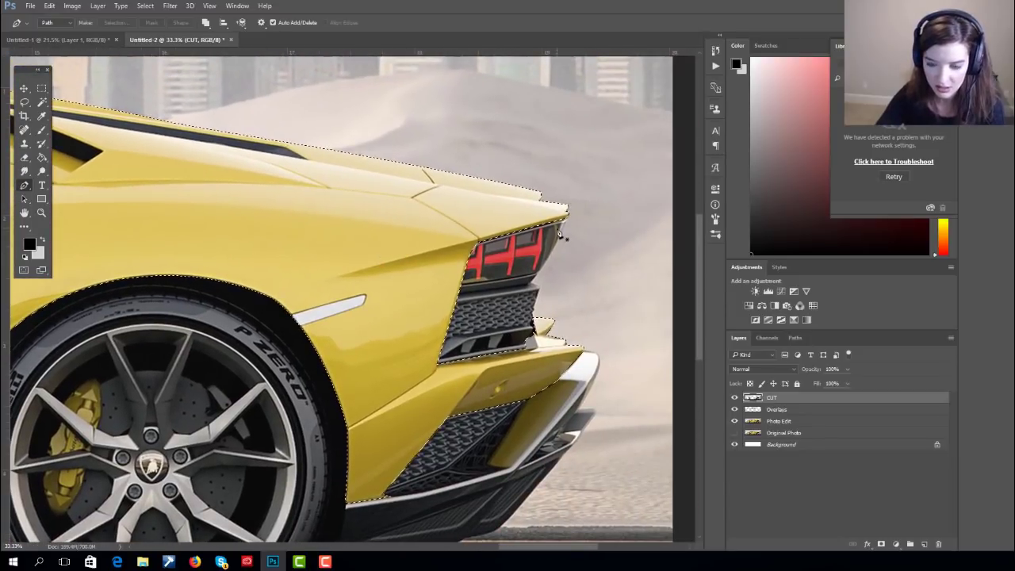
pyautogui.hotkey('ctrl', '+')
pyautogui.moveTo(682, 198); pyautogui.dragTo(578, 194)
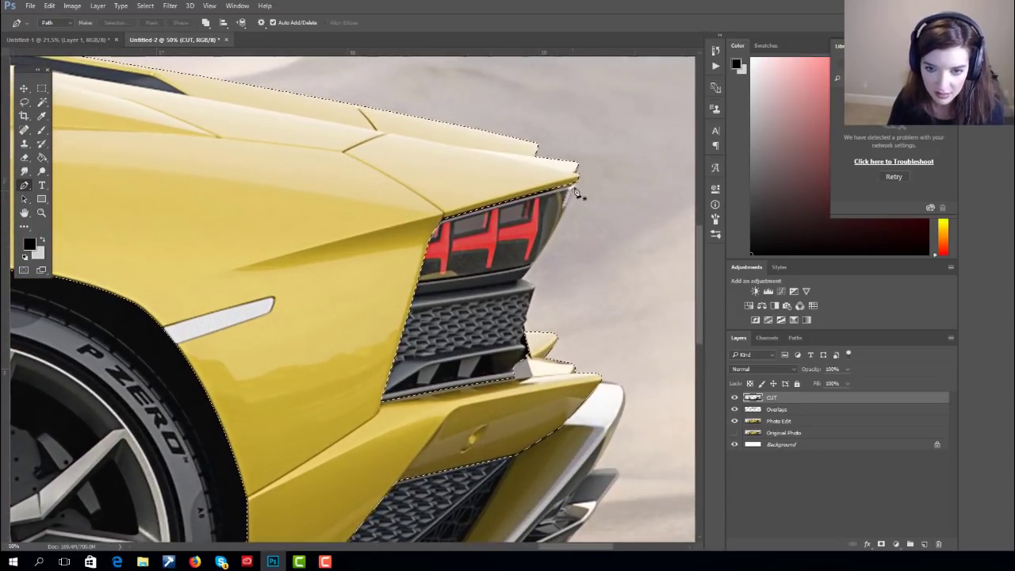
pyautogui.hotkey('ctrl', '+')
pyautogui.hotkey('ctrl', '+')
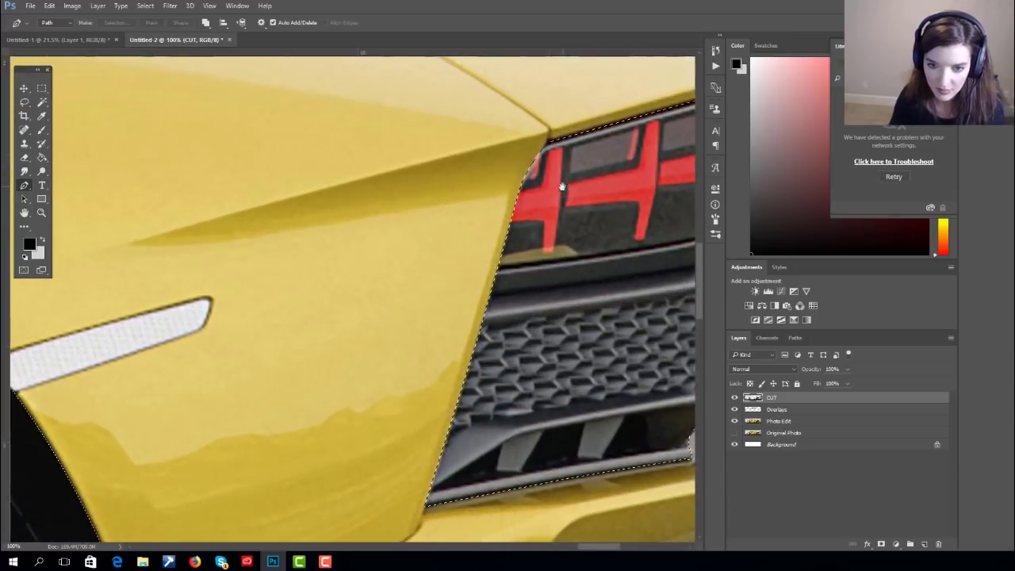
pyautogui.moveTo(562, 186); pyautogui.dragTo(318, 244)
pyautogui.click(568, 138)
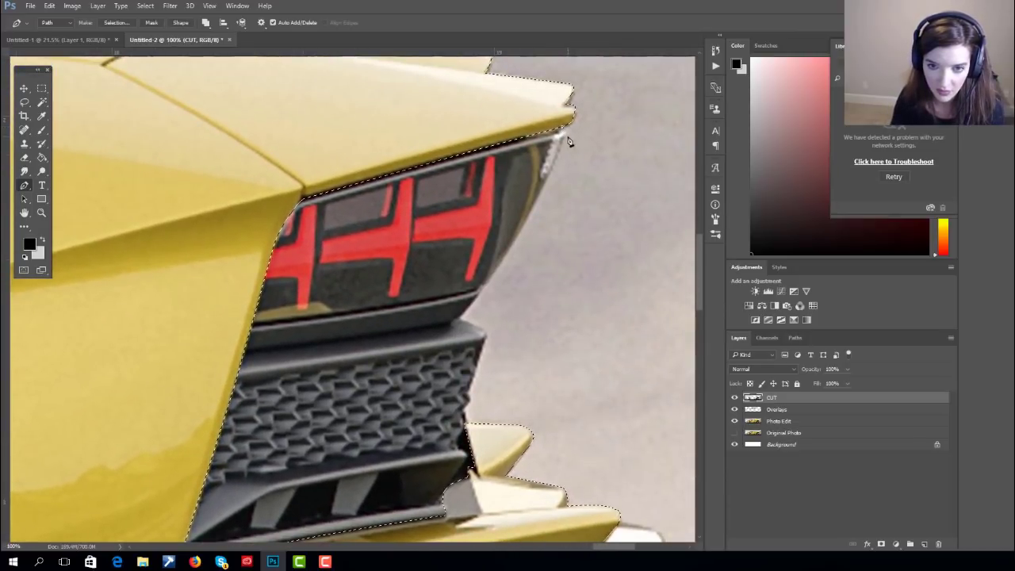
pyautogui.click(514, 242)
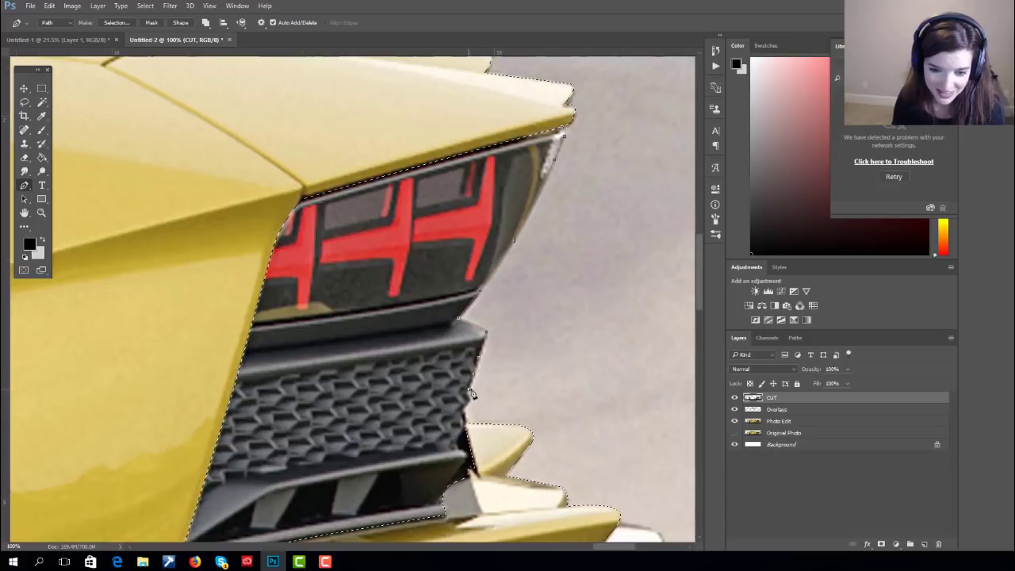
pyautogui.scroll(-2, 471, 395)
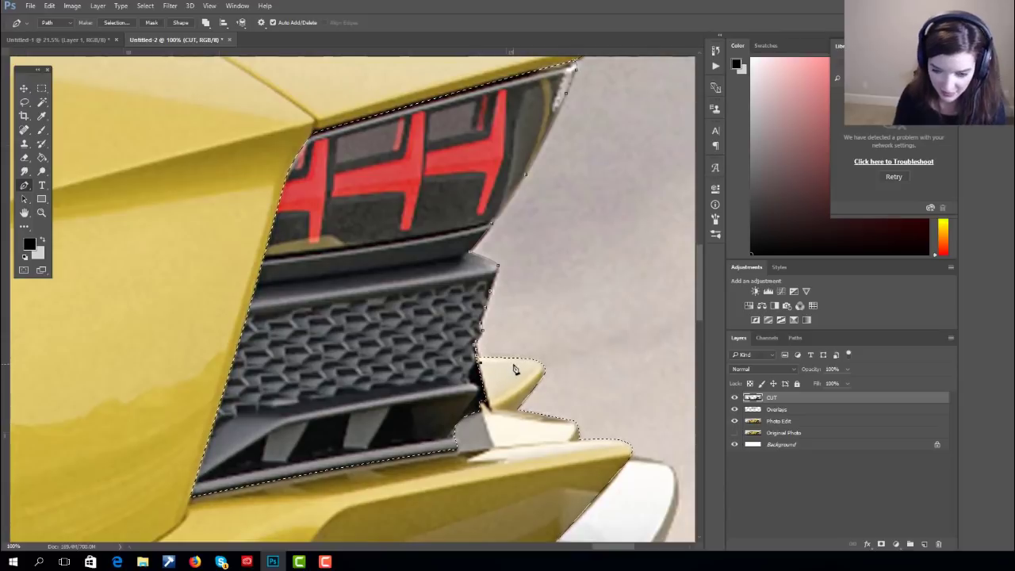
pyautogui.click(489, 384)
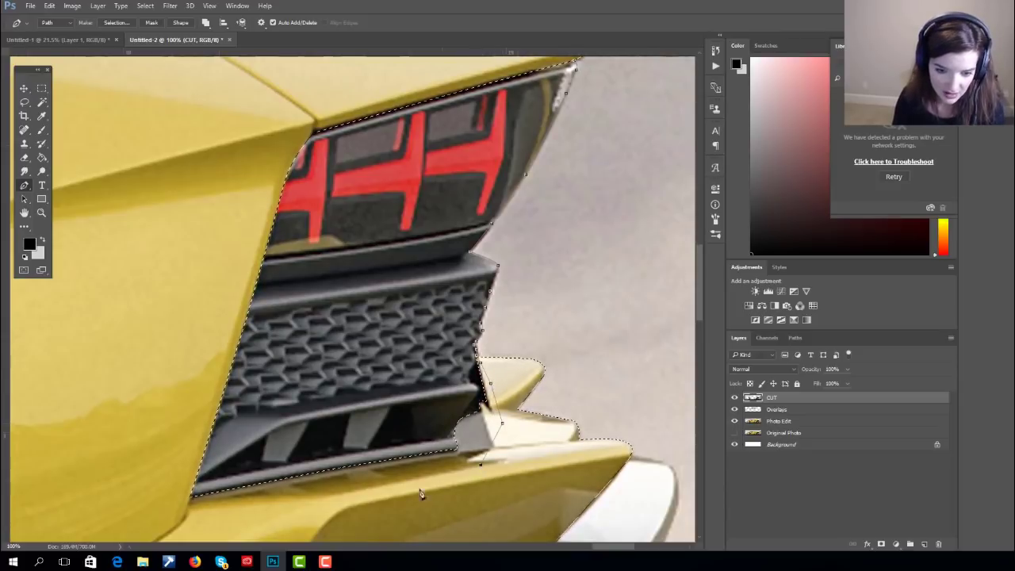
# - Continue the path loosely through the yellow bodywork below, in front of and above the tail light, closing it at the light's rear tip
pyautogui.moveTo(428, 487); pyautogui.dragTo(416, 492)
pyautogui.moveTo(356, 504); pyautogui.dragTo(333, 508)
pyautogui.moveTo(257, 518); pyautogui.dragTo(179, 511)
pyautogui.moveTo(165, 503); pyautogui.dragTo(156, 414)
pyautogui.moveTo(188, 376); pyautogui.dragTo(180, 306)
pyautogui.moveTo(211, 233); pyautogui.dragTo(209, 224)
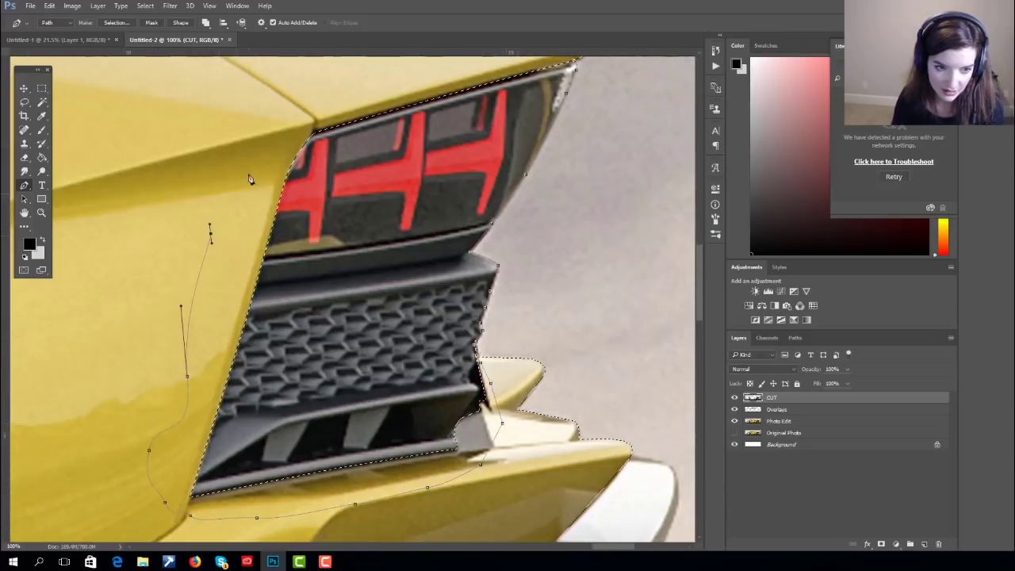
pyautogui.moveTo(274, 126); pyautogui.dragTo(251, 206)
pyautogui.click(260, 170)
pyautogui.moveTo(357, 164); pyautogui.dragTo(384, 158)
pyautogui.moveTo(423, 144); pyautogui.dragTo(499, 118)
pyautogui.click(513, 115)
pyautogui.click(543, 129)
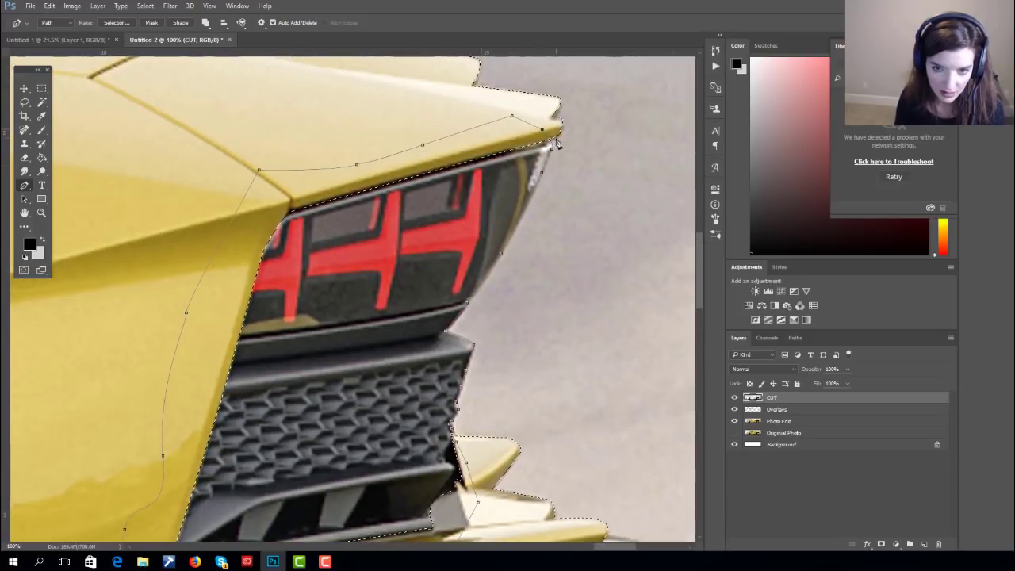
# - Try to subtract the tail-light path from the bodywork selection
pyautogui.rightClick(533, 161)
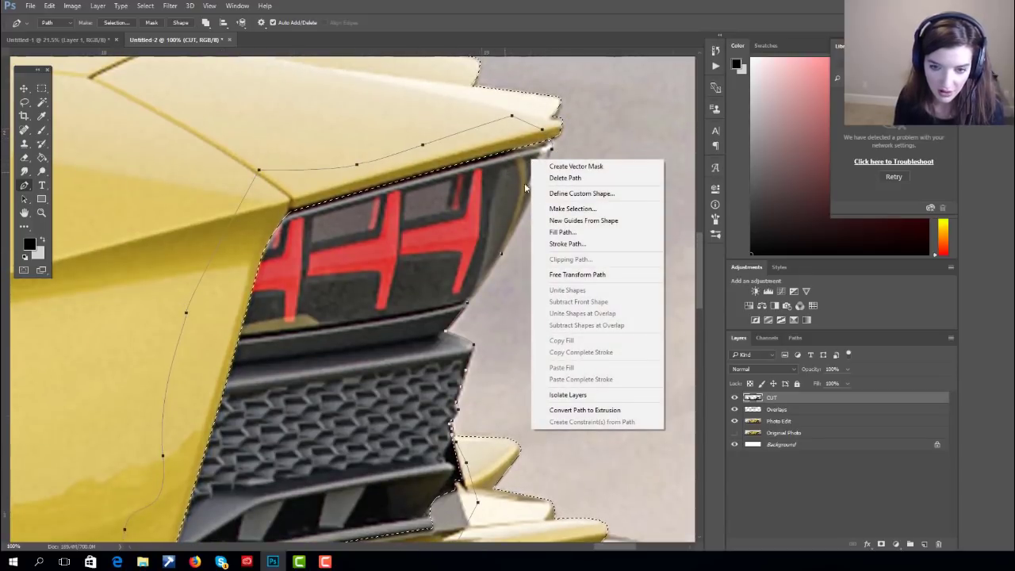
pyautogui.click(556, 209)
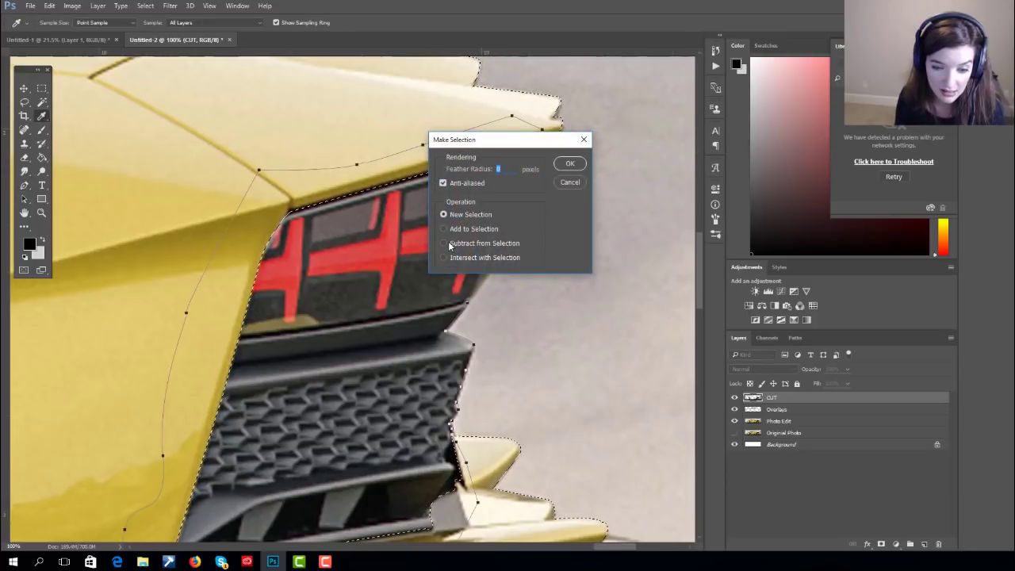
pyautogui.click(445, 244)
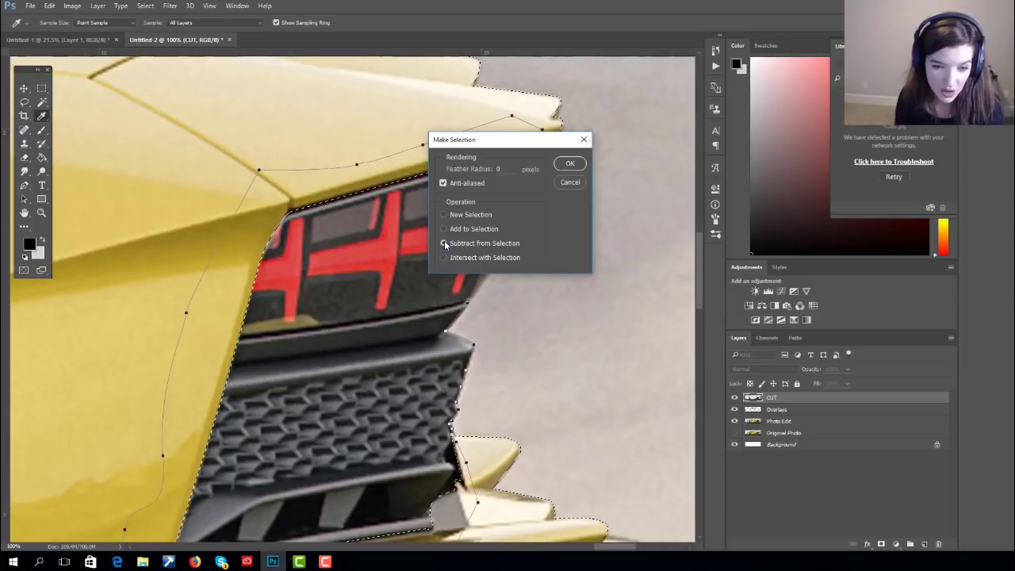
pyautogui.click(568, 164)
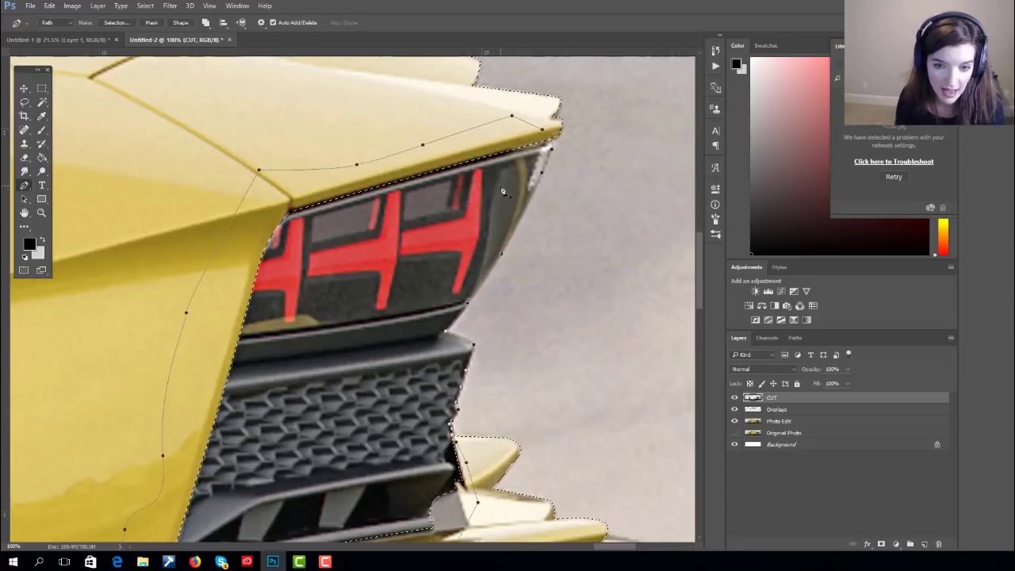
# - Convert the tail-light path to a selection with Add to Selection so the light and vent join the bodywork selection
pyautogui.rightClick(503, 191)
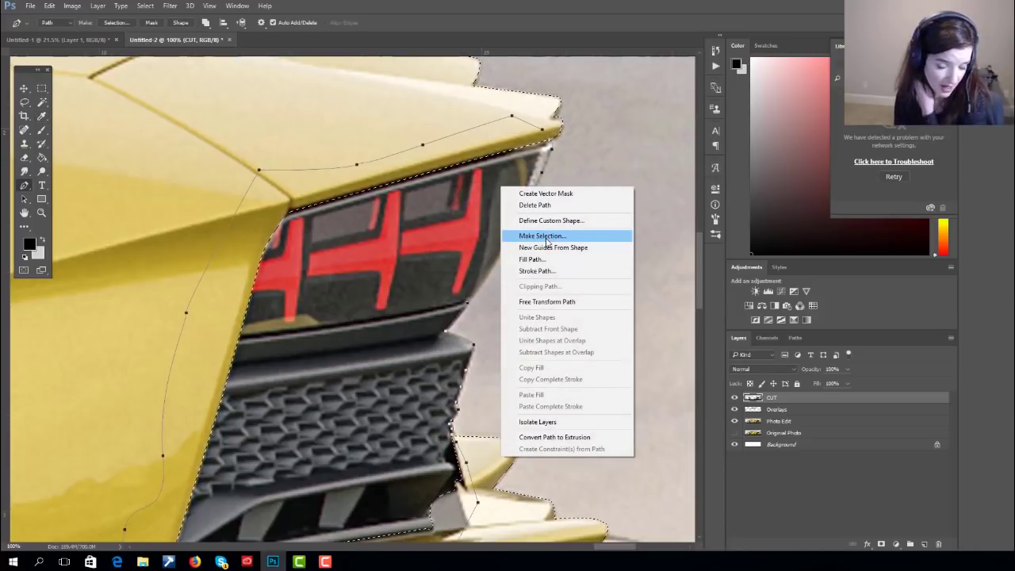
pyautogui.click(546, 237)
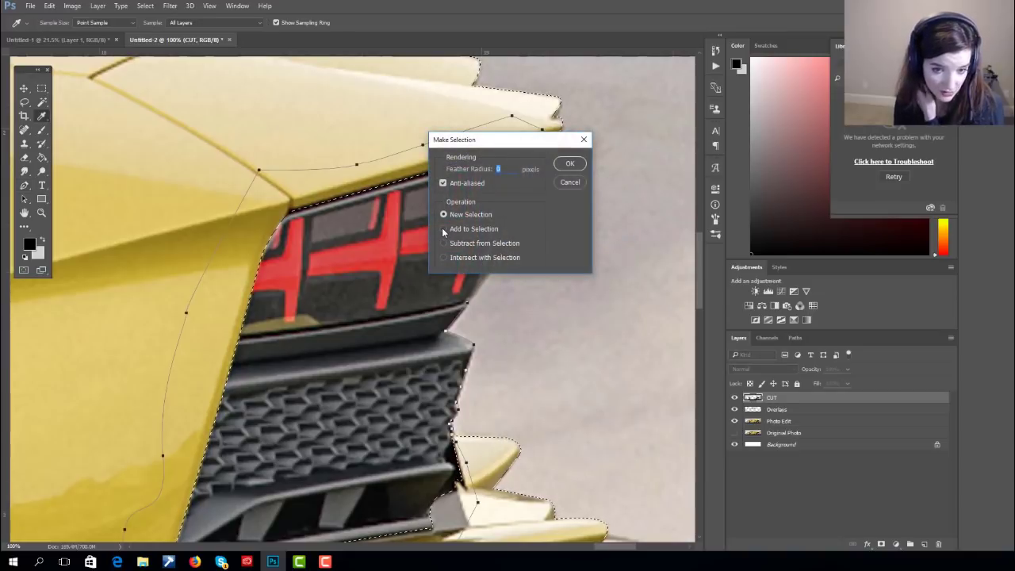
pyautogui.click(444, 229)
pyautogui.click(570, 164)
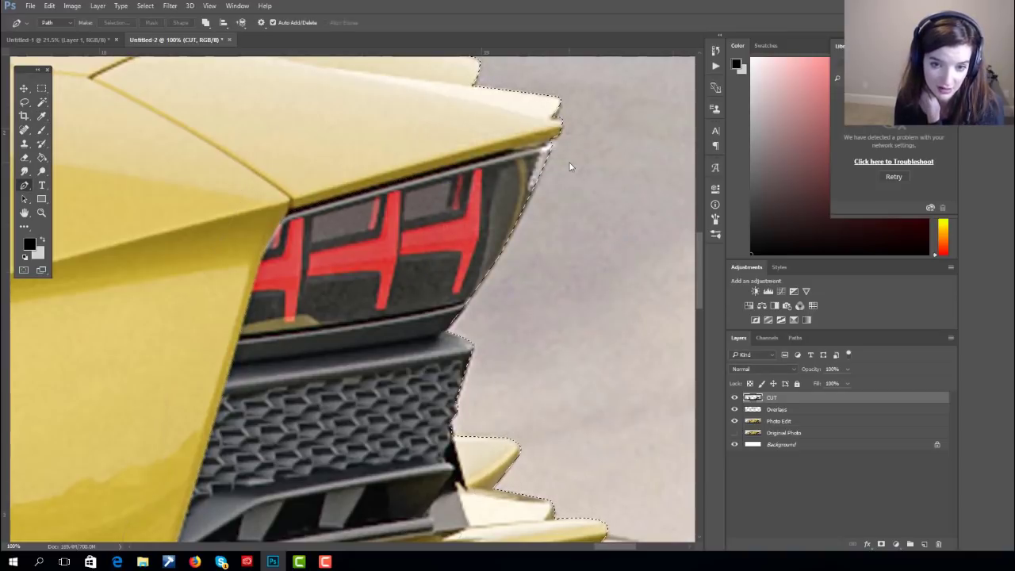
# - Examine the selection outline along the rear bumper, wheels, side skirt, nose and roof of the car
pyautogui.scroll(-2, 567, 198)
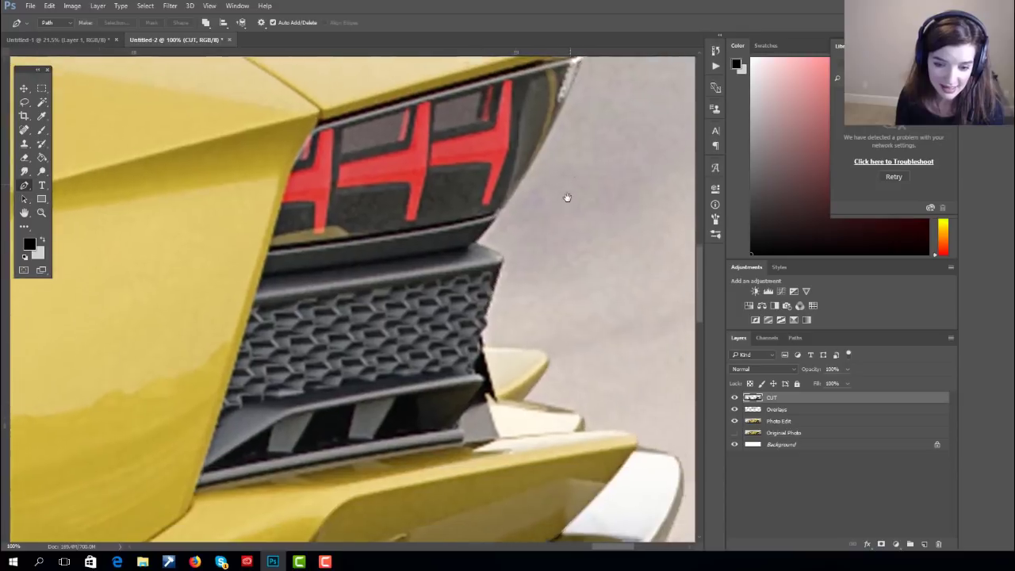
pyautogui.scroll(-1, 567, 197)
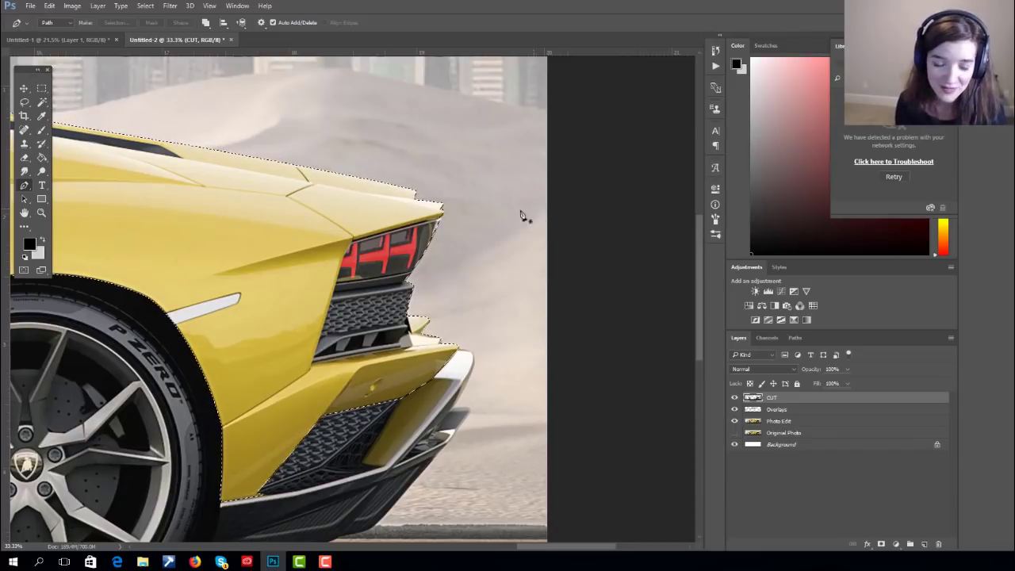
pyautogui.hscroll(-10, 517, 261)
pyautogui.scroll(2, 519, 277)
pyautogui.scroll(-2, 522, 294)
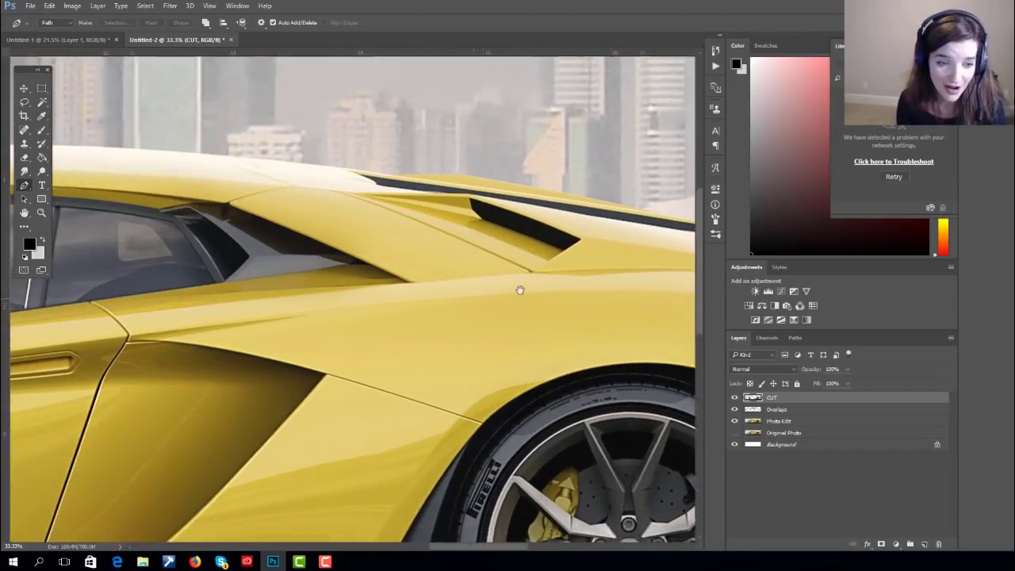
pyautogui.hscroll(8, 476, 278)
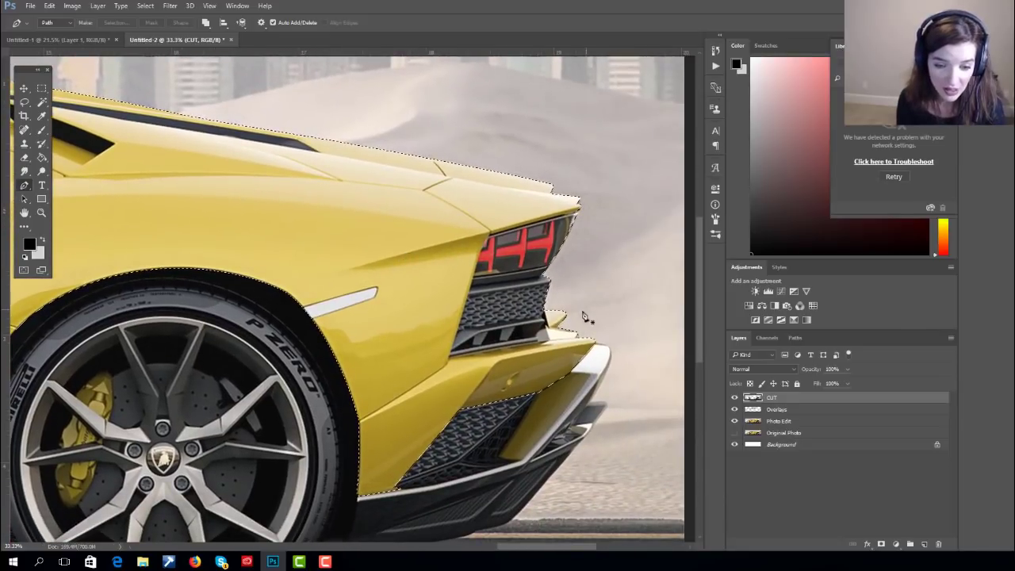
pyautogui.scroll(-2, 585, 318)
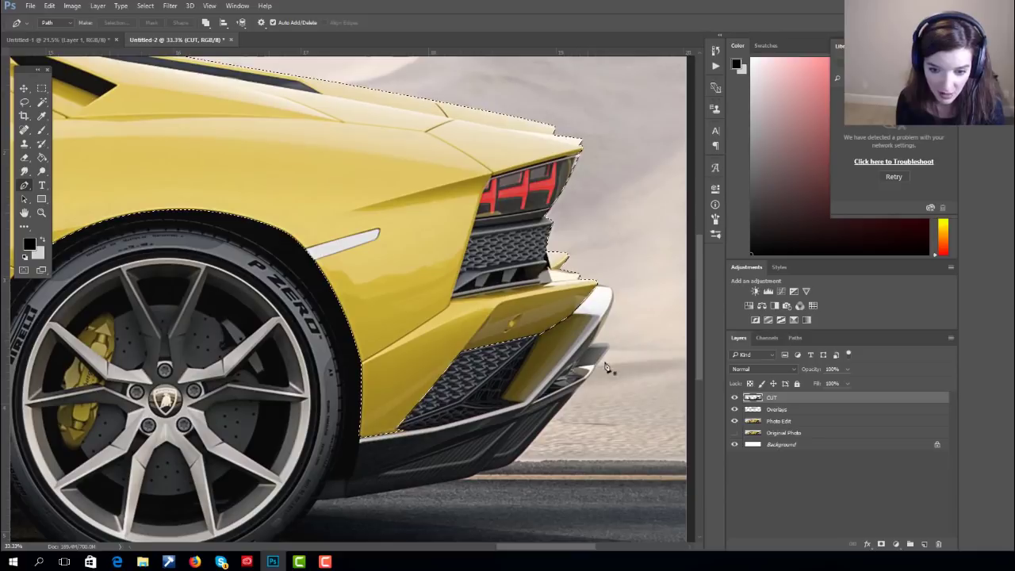
pyautogui.scroll(-4, 425, 387)
pyautogui.hscroll(-3, 425, 387)
pyautogui.scroll(2, 424, 387)
pyautogui.hscroll(-15, 424, 387)
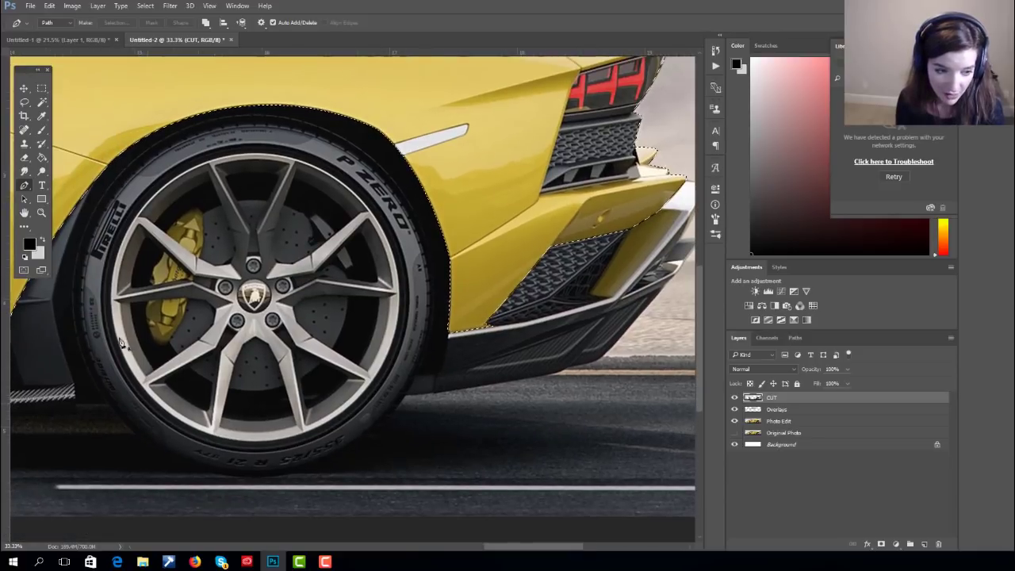
pyautogui.hscroll(-15, 249, 427)
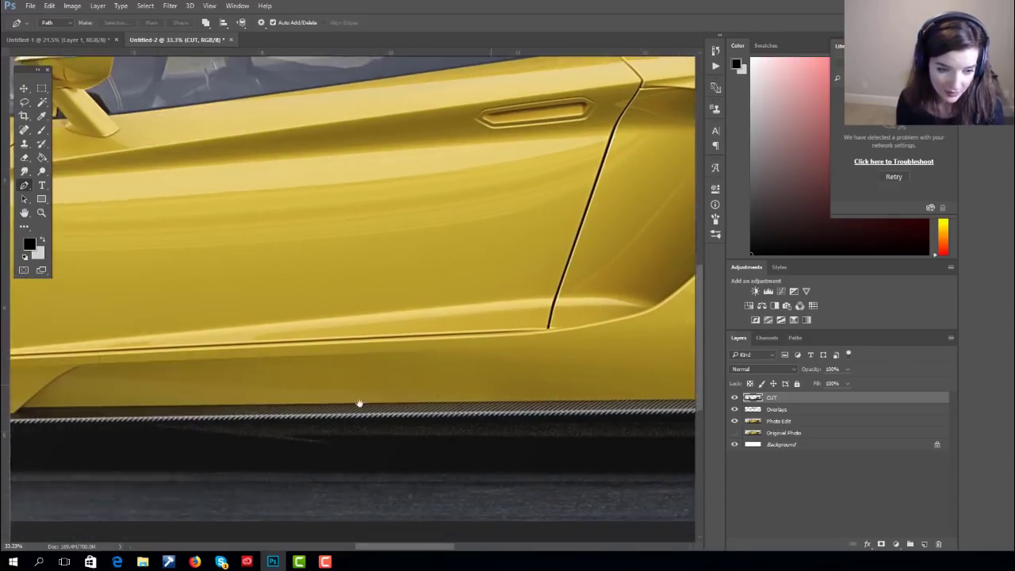
pyautogui.hscroll(-10, 235, 347)
pyautogui.scroll(1, 486, 398)
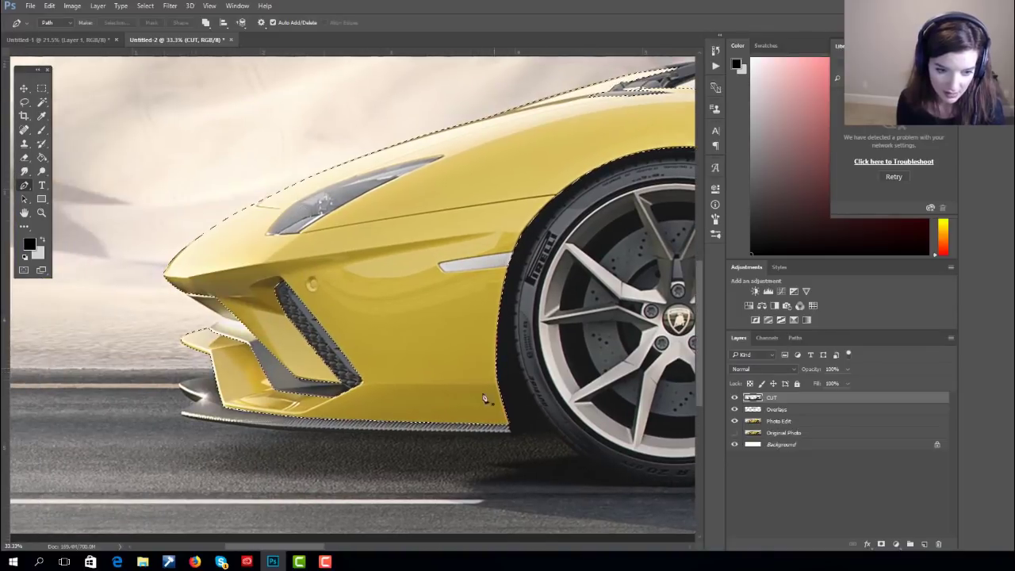
pyautogui.moveTo(320, 240); pyautogui.dragTo(250, 280)
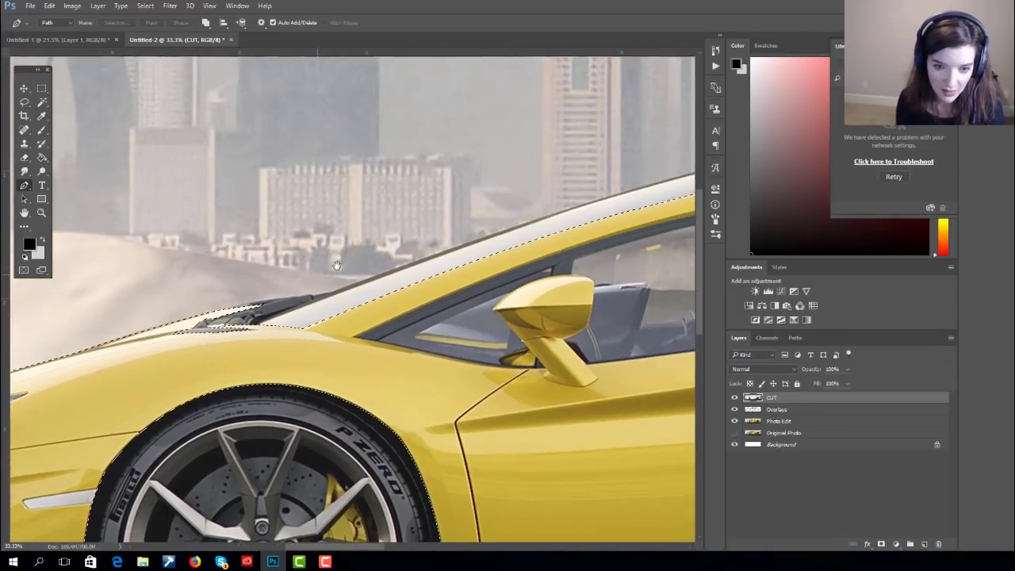
pyautogui.hscroll(18, 243, 336)
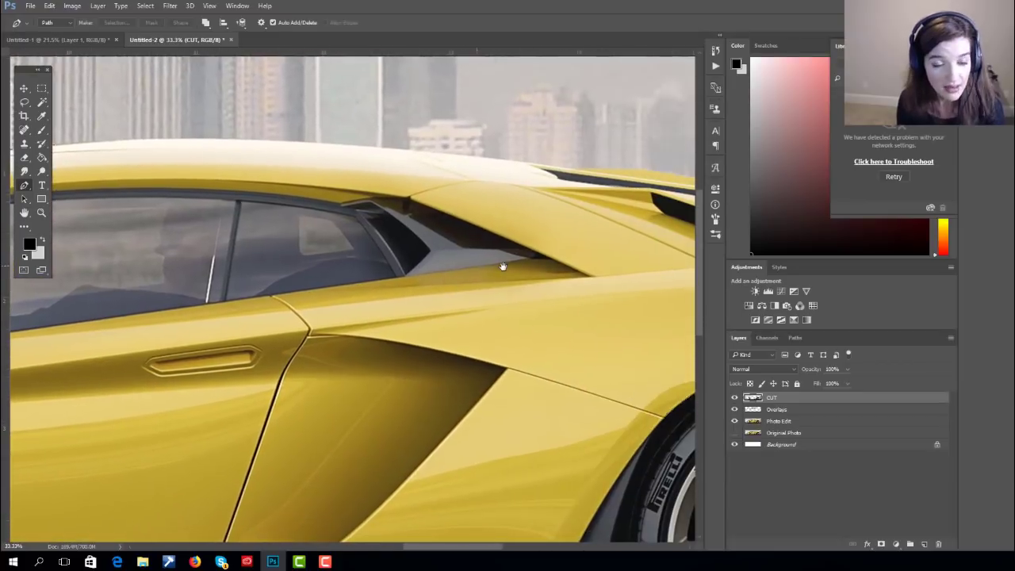
pyautogui.moveTo(502, 267); pyautogui.dragTo(424, 262)
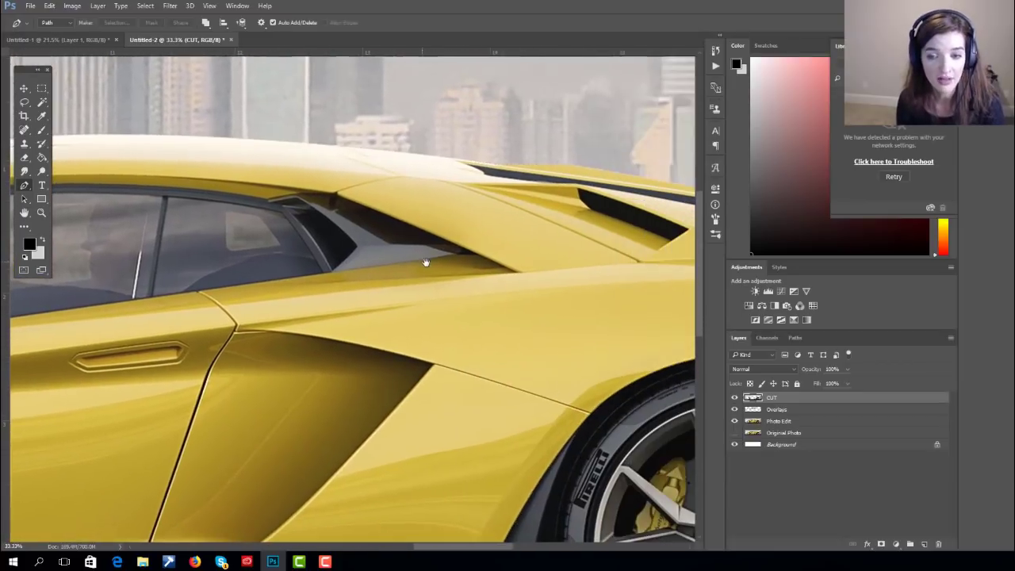
# - Trace a Pen tool path along the car's outer edge from the rear bumper around the rear tire and side skirt to the front tire
pyautogui.hscroll(12, 583, 292)
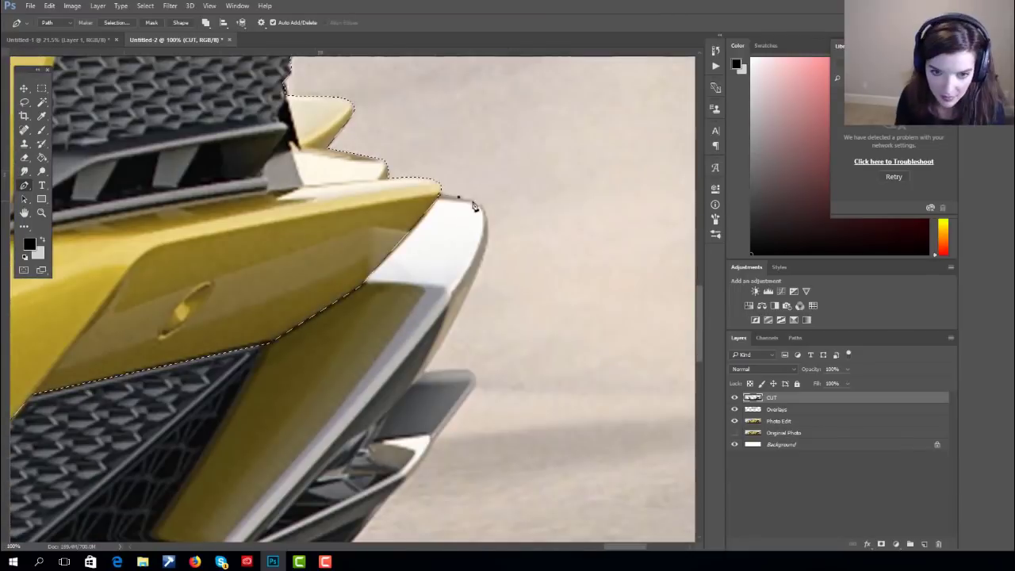
pyautogui.click(374, 333)
pyautogui.moveTo(181, 311); pyautogui.dragTo(116, 195)
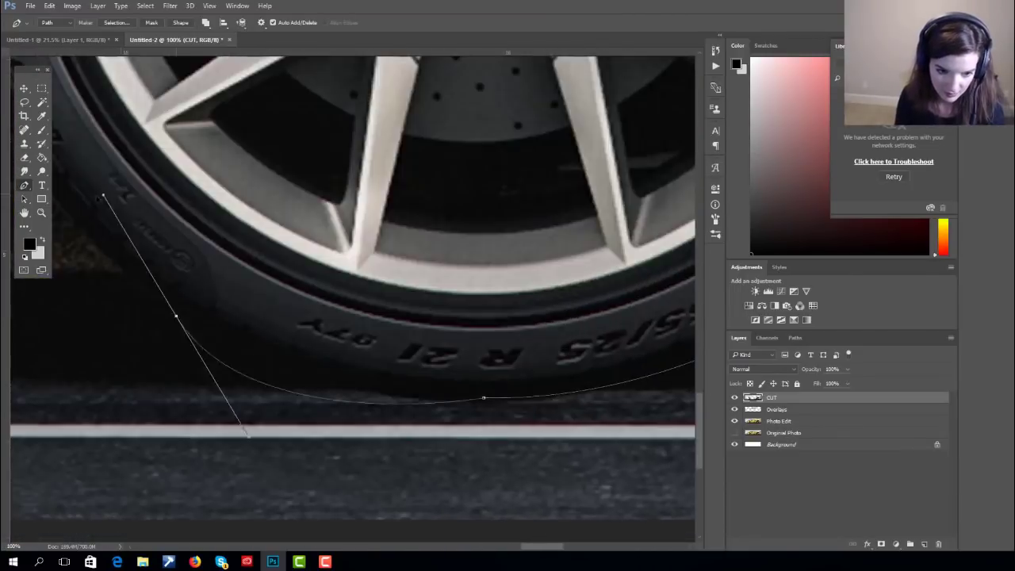
pyautogui.click(469, 306)
pyautogui.click(377, 307)
pyautogui.click(379, 326)
pyautogui.hscroll(-10, 378, 347)
pyautogui.click(326, 334)
pyautogui.hscroll(-10, 326, 335)
pyautogui.click(302, 320)
pyautogui.hscroll(-10, 242, 322)
pyautogui.click(446, 345)
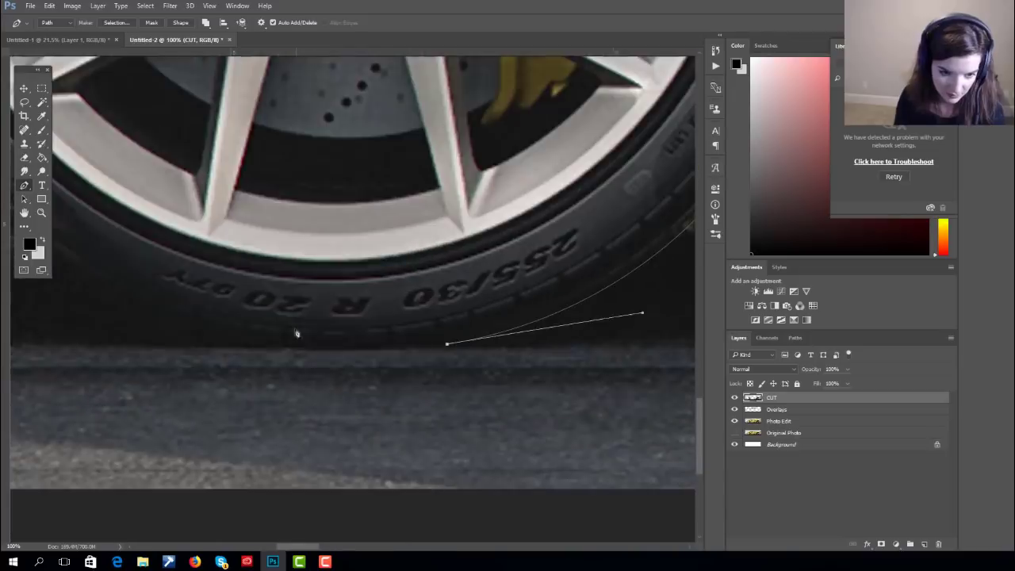
# - Continue the path under the front tire and along the front splitter to the bumper's front edge
pyautogui.click(450, 423)
pyautogui.click(352, 337)
pyautogui.click(245, 341)
pyautogui.moveTo(246, 341); pyautogui.dragTo(635, 341)
pyautogui.moveTo(317, 356); pyautogui.dragTo(532, 424)
pyautogui.click(386, 337)
pyautogui.moveTo(386, 337); pyautogui.dragTo(352, 473)
pyautogui.click(333, 267)
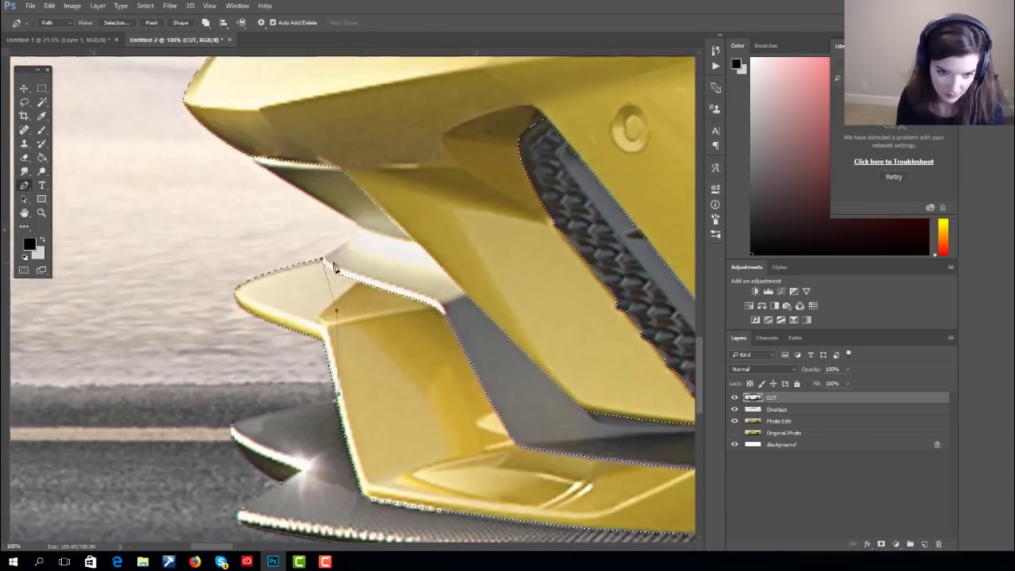
# - Extend the outline path from the nose over the hood and windshield to the roof
pyautogui.moveTo(492, 302); pyautogui.dragTo(125, 319)
pyautogui.moveTo(555, 190); pyautogui.dragTo(198, 333)
pyautogui.click(436, 315)
pyautogui.moveTo(603, 270); pyautogui.dragTo(433, 315)
pyautogui.click(557, 256)
pyautogui.moveTo(576, 246); pyautogui.dragTo(190, 381)
pyautogui.click(499, 309)
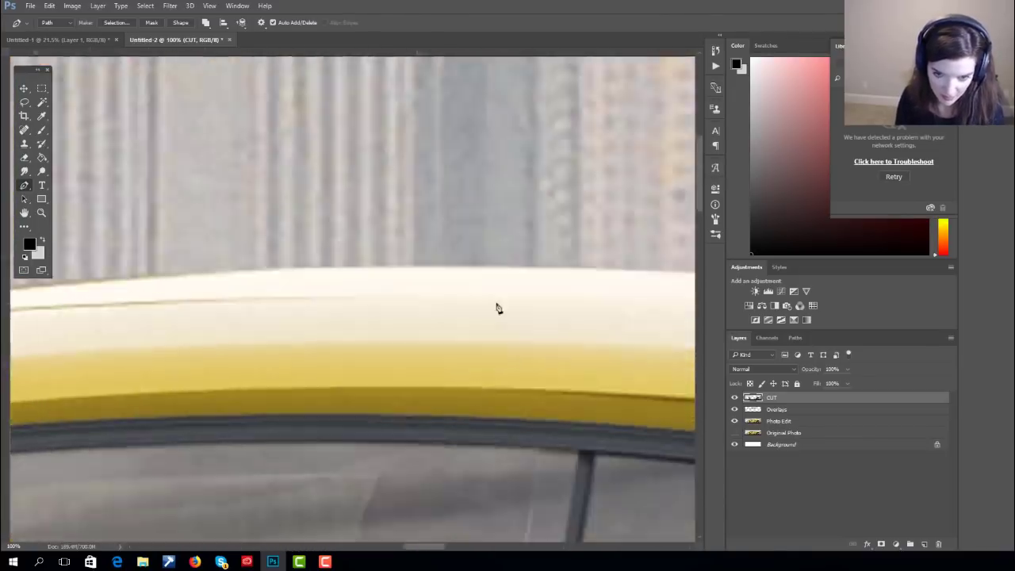
# - Convert the car's outline path into a new anti-aliased selection with a feather radius of 0 pixels
pyautogui.hotkey('ctrl', '-')
pyautogui.hotkey('ctrl', '-')
pyautogui.hotkey('ctrl', '-')
pyautogui.hotkey('ctrl', '-')
pyautogui.hotkey('ctrl', '-')
pyautogui.moveTo(204, 325); pyautogui.dragTo(361, 302)
pyautogui.rightClick(441, 322)
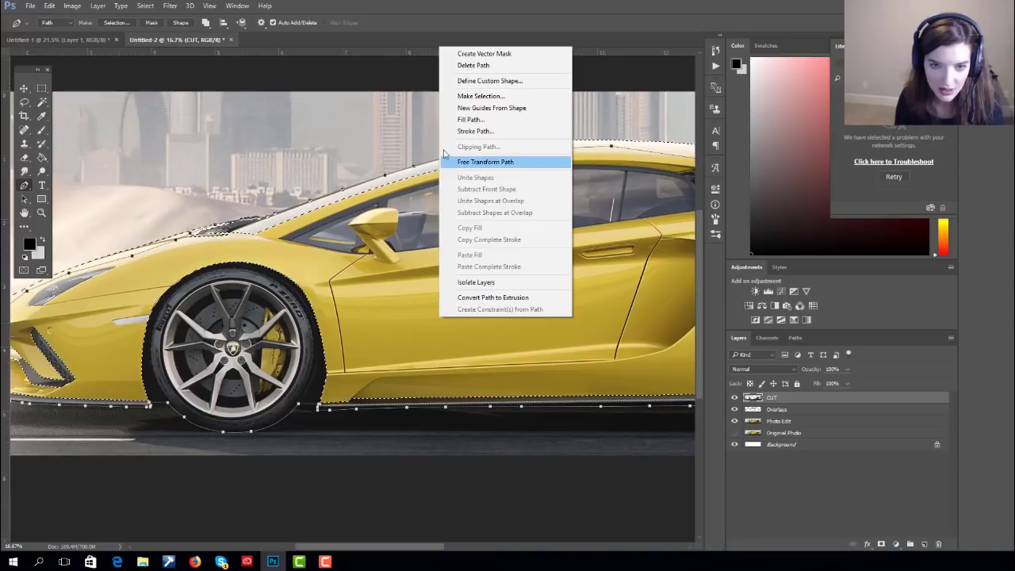
pyautogui.click(480, 96)
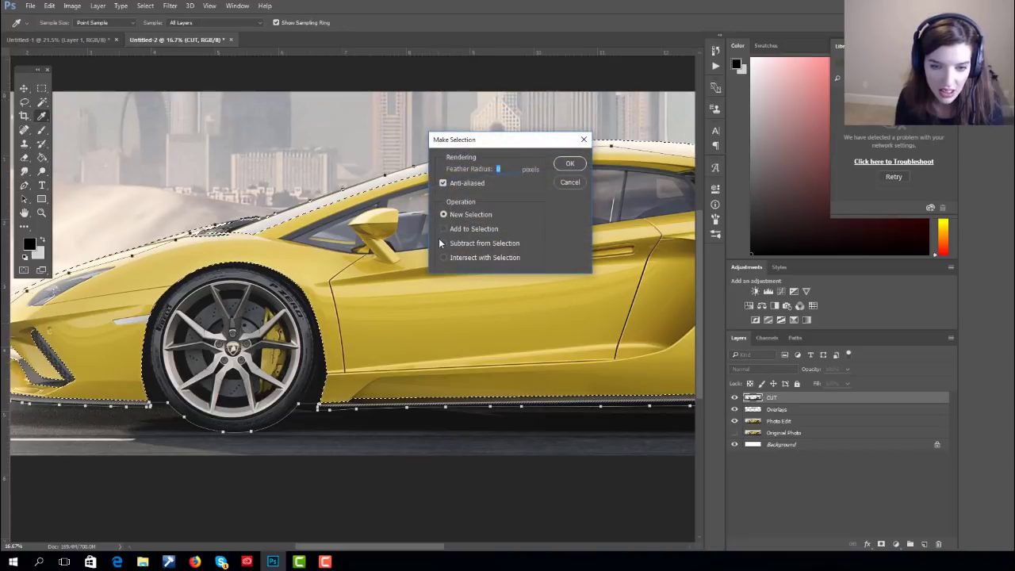
pyautogui.click(568, 164)
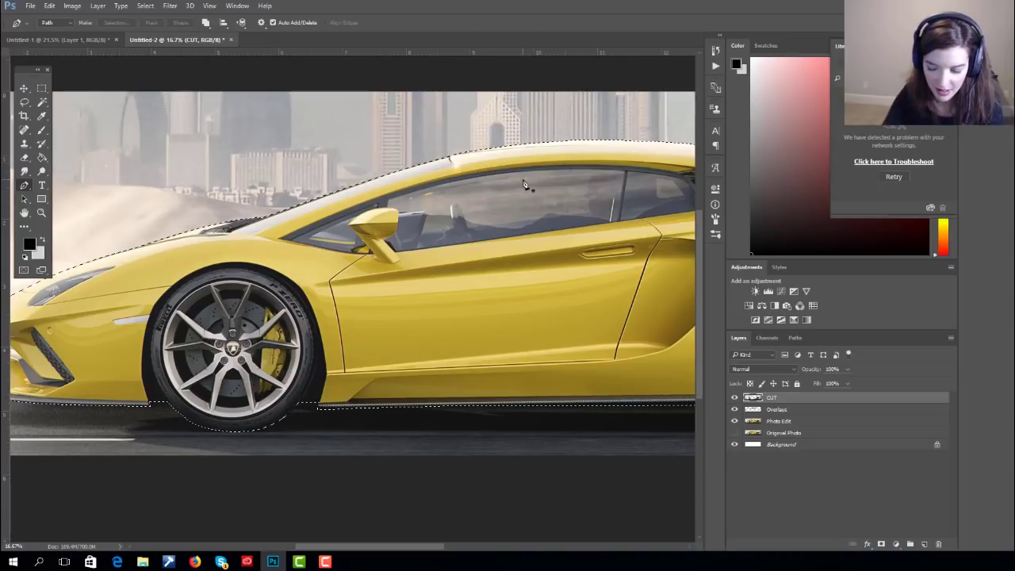
# - Add a new layer above CUT and name it White Background
pyautogui.hotkey('ctrl', '-')
pyautogui.hotkey('ctrl', '-')
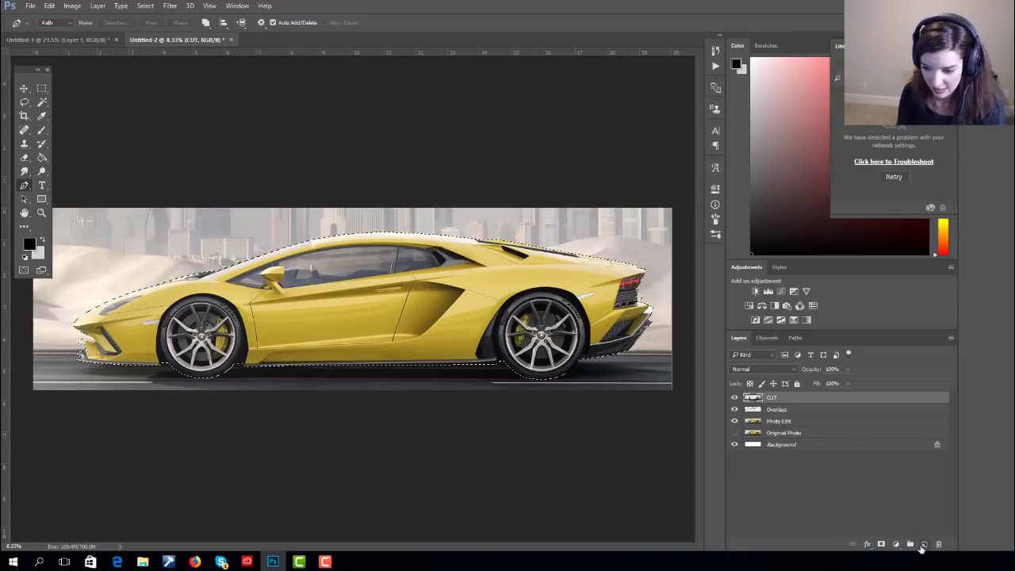
pyautogui.click(924, 544)
pyautogui.doubleClick(775, 399)
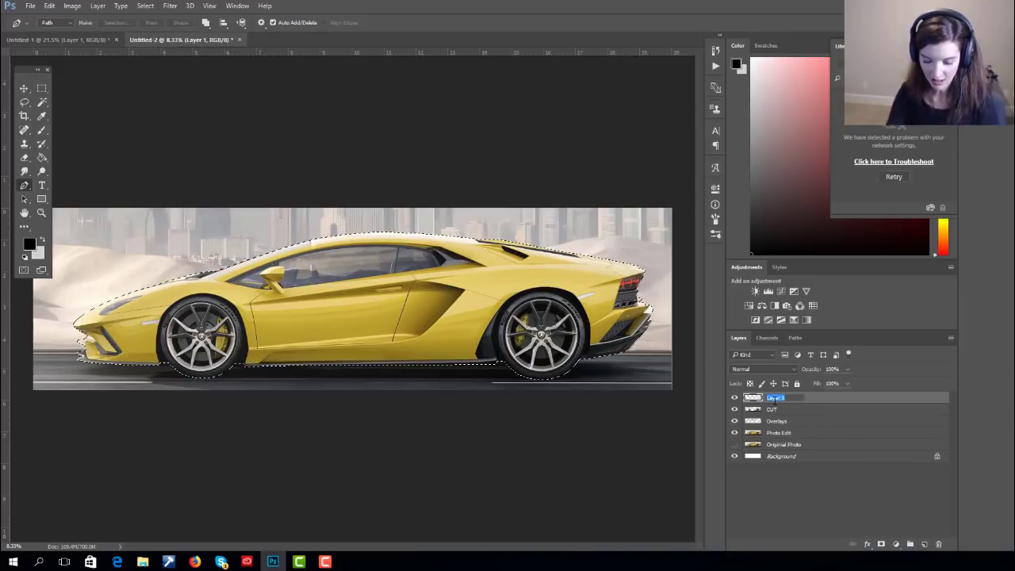
pyautogui.write('White Background')
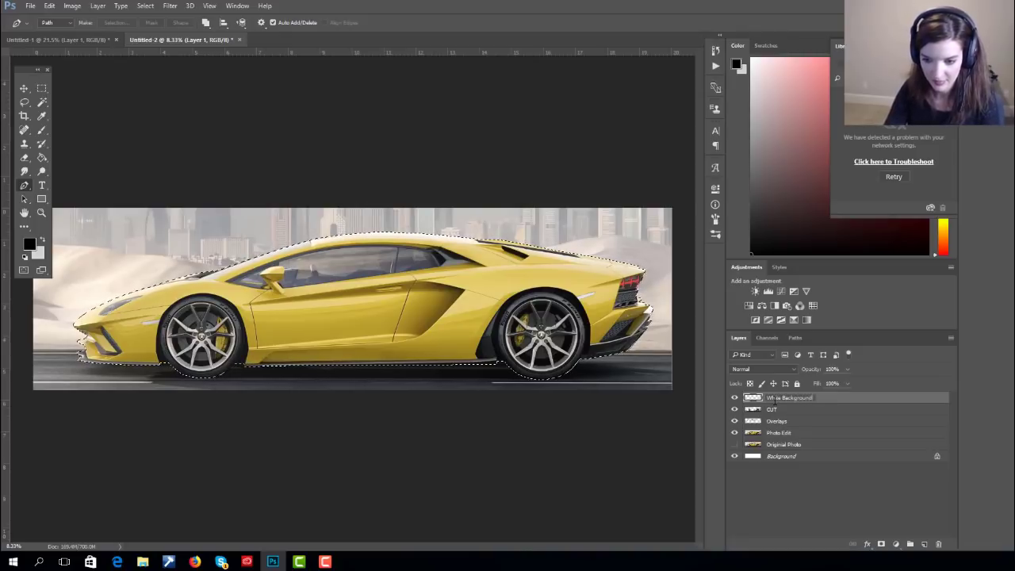
pyautogui.press('Return')
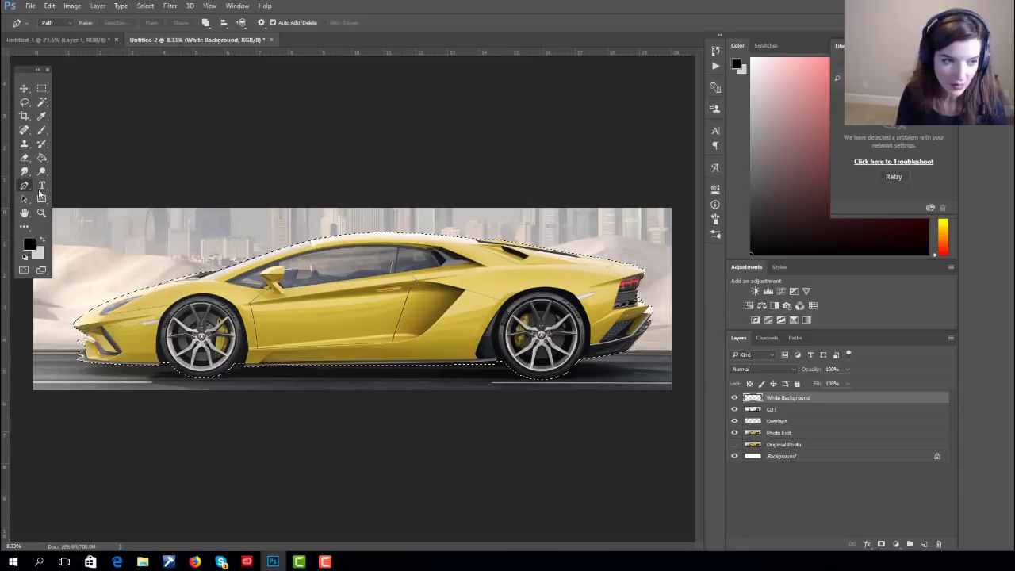
# - Invert the car selection, fill the surroundings with white on the White Background layer, and deselect
pyautogui.click(41, 91)
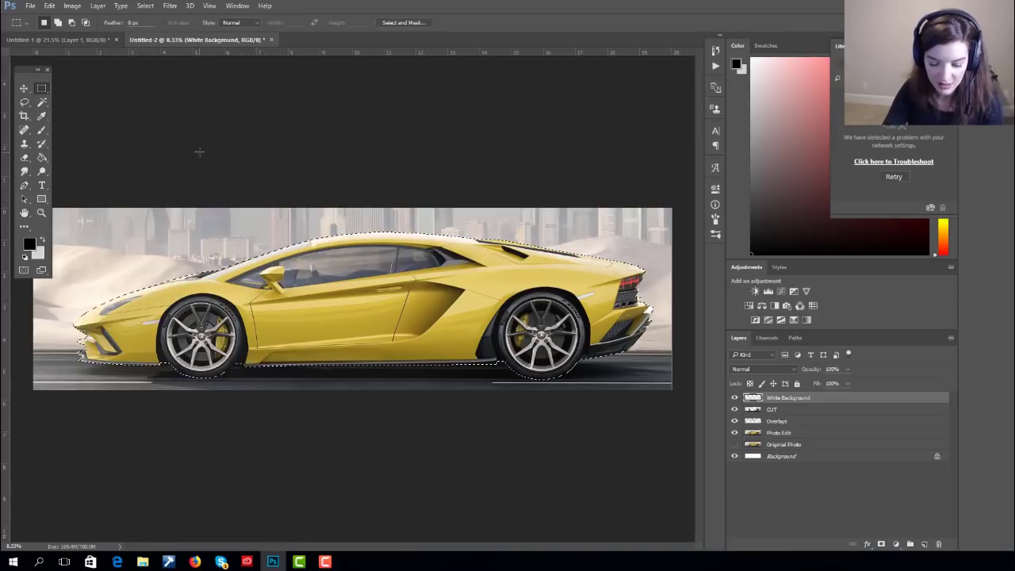
pyautogui.hotkey('ctrl', 'shift', 'i')
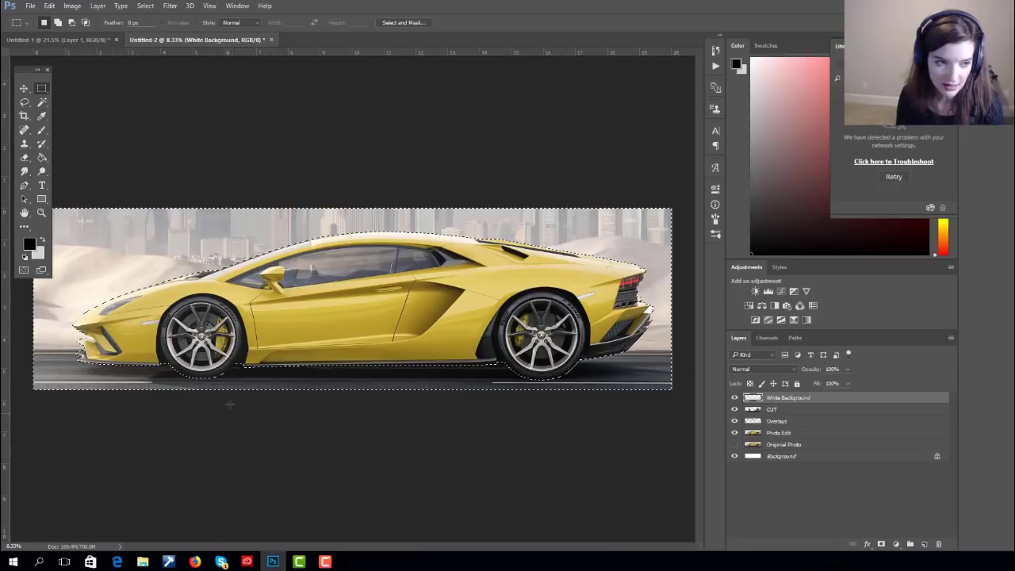
pyautogui.click(41, 242)
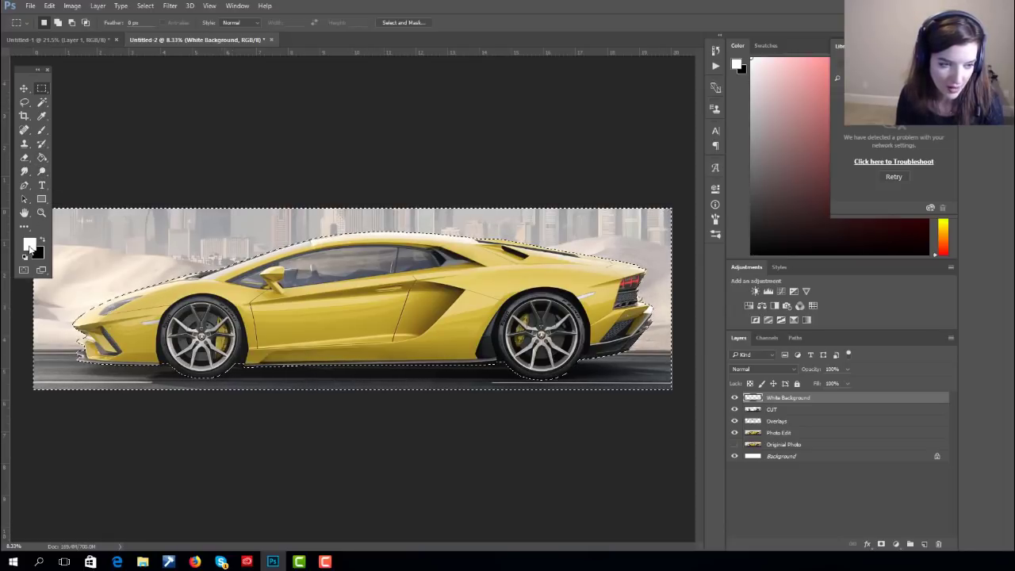
pyautogui.click(45, 157)
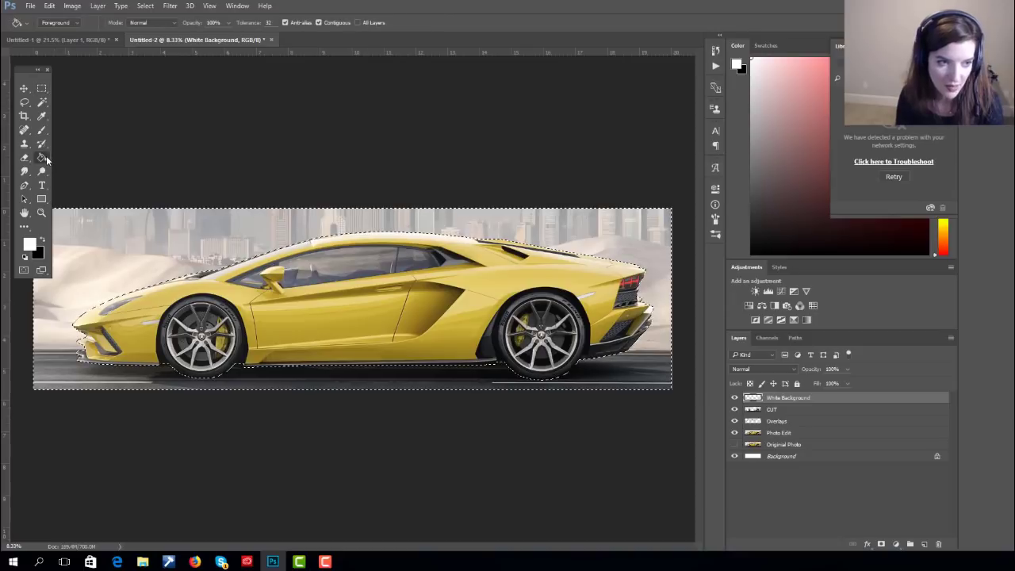
pyautogui.click(172, 244)
pyautogui.click(23, 101)
pyautogui.hotkey('ctrl', 'd')
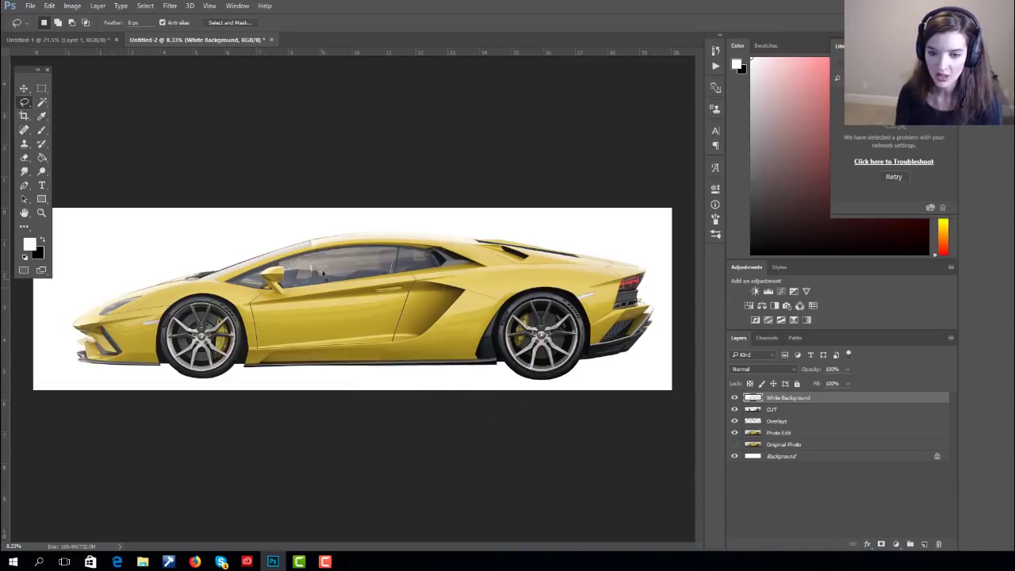
# - Examine the cutout edge along the windshield and roof, and the whole car against the white background
pyautogui.hotkey('ctrl', '+')
pyautogui.hotkey('ctrl', '+')
pyautogui.hotkey('ctrl', '+')
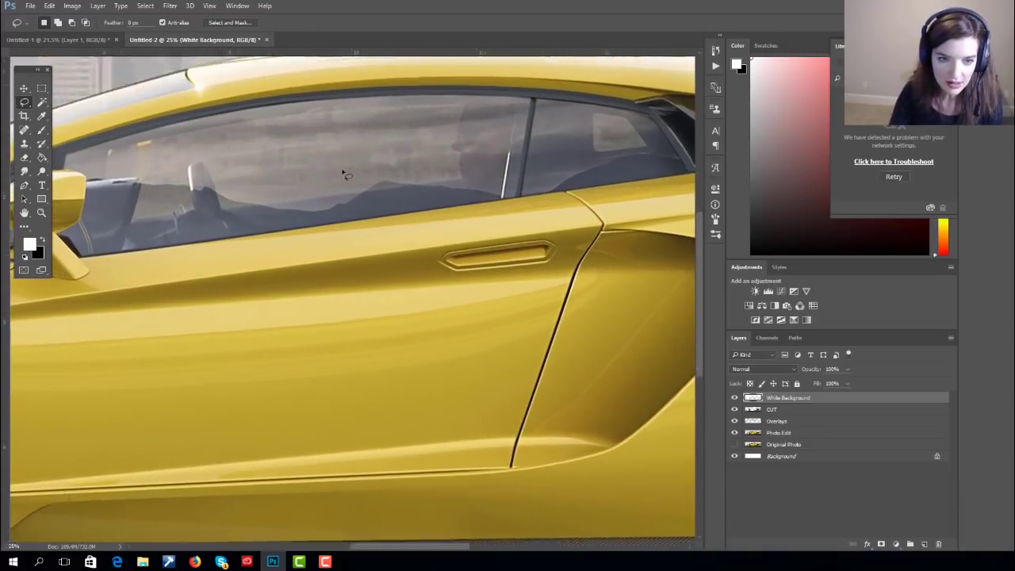
pyautogui.hotkey('ctrl', '+')
pyautogui.moveTo(344, 170); pyautogui.dragTo(426, 245)
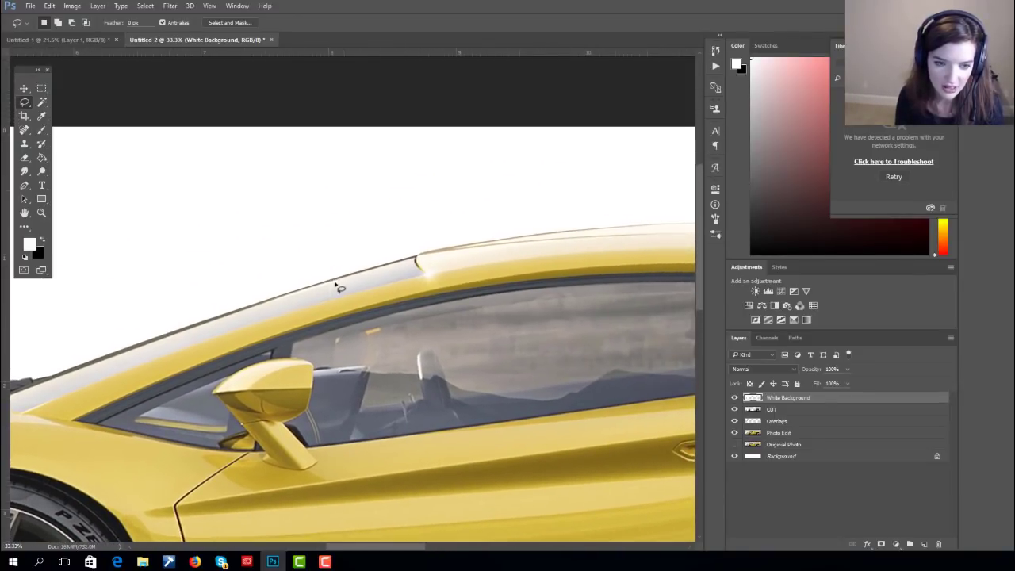
pyautogui.moveTo(340, 287); pyautogui.dragTo(394, 323)
pyautogui.scroll(-3, 394, 323)
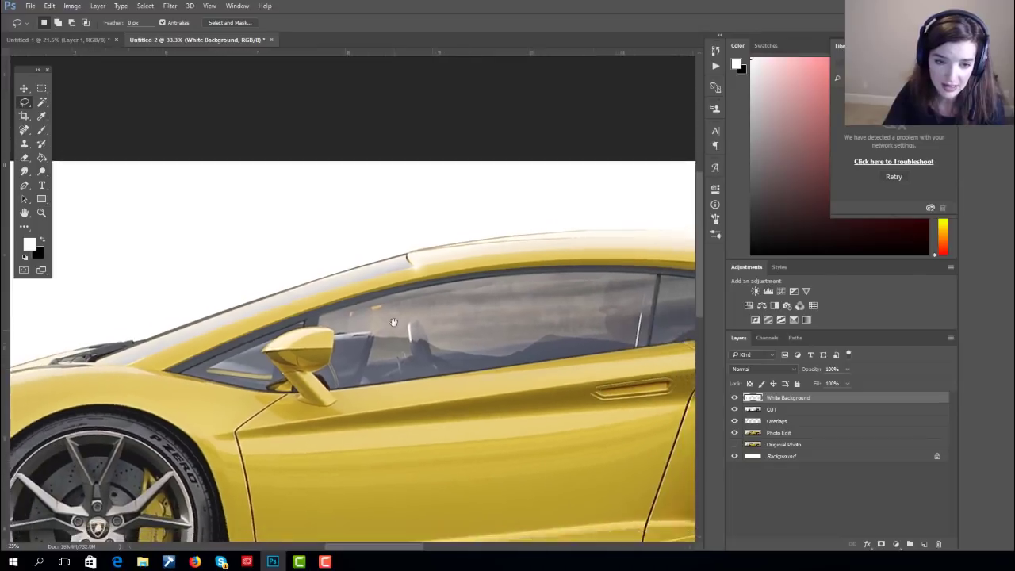
pyautogui.scroll(-1, 393, 323)
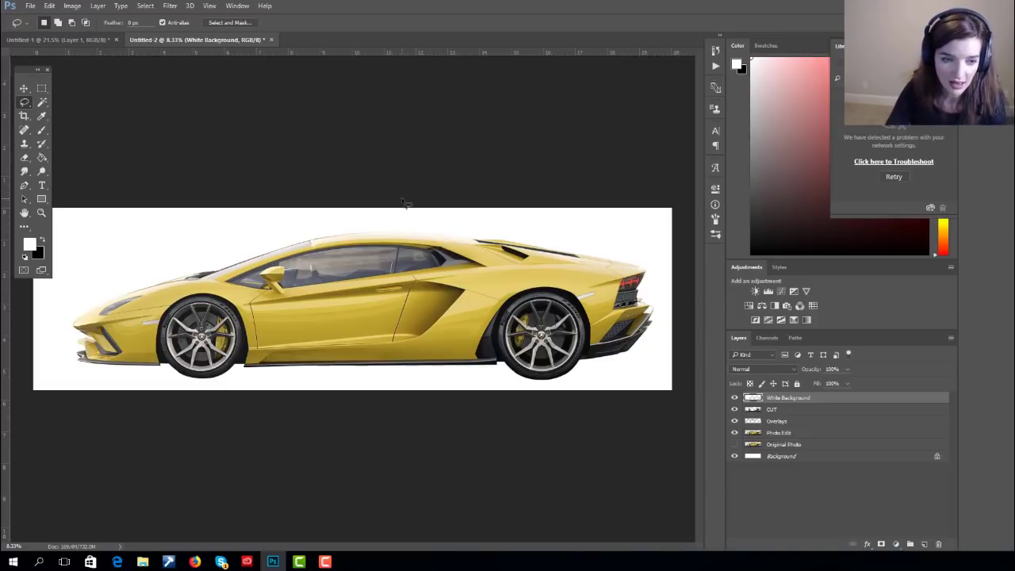
pyautogui.scroll(3, 402, 198)
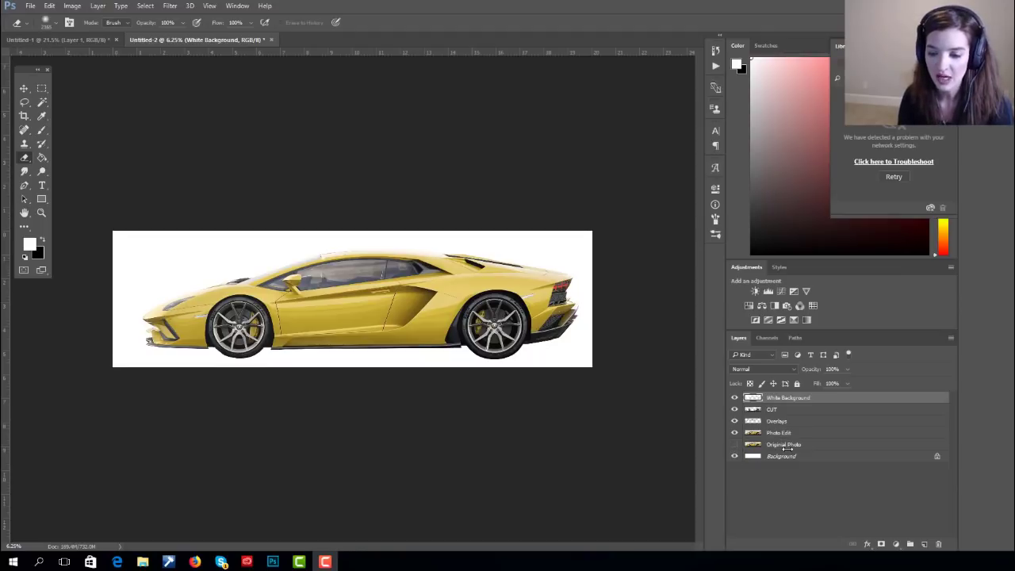
# - Duplicate the Original Photo layer, move the copy above White Background, and clip it to that layer
pyautogui.click(752, 446)
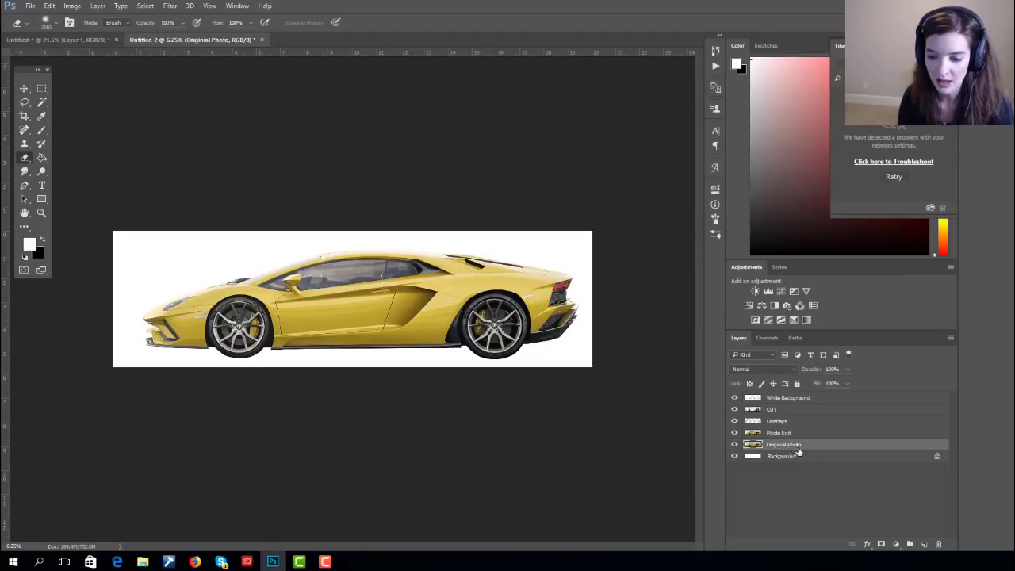
pyautogui.moveTo(798, 451); pyautogui.dragTo(924, 545)
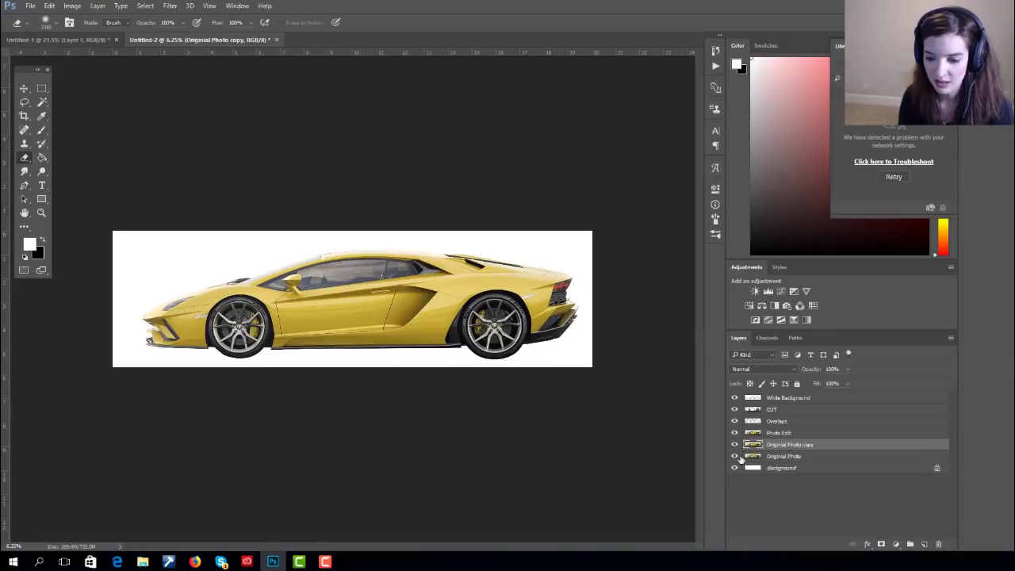
pyautogui.moveTo(785, 446); pyautogui.dragTo(786, 399)
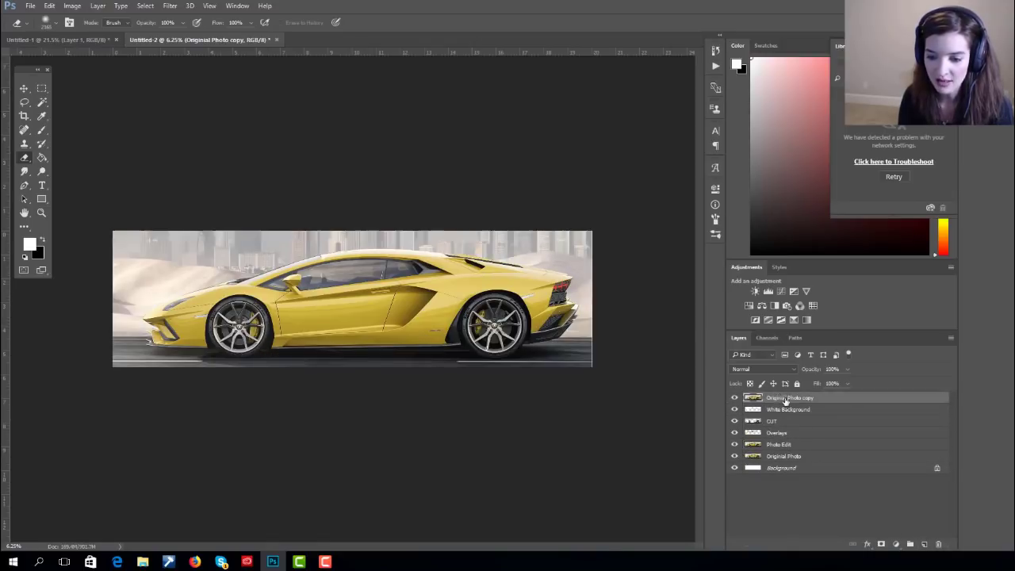
pyautogui.rightClick(826, 399)
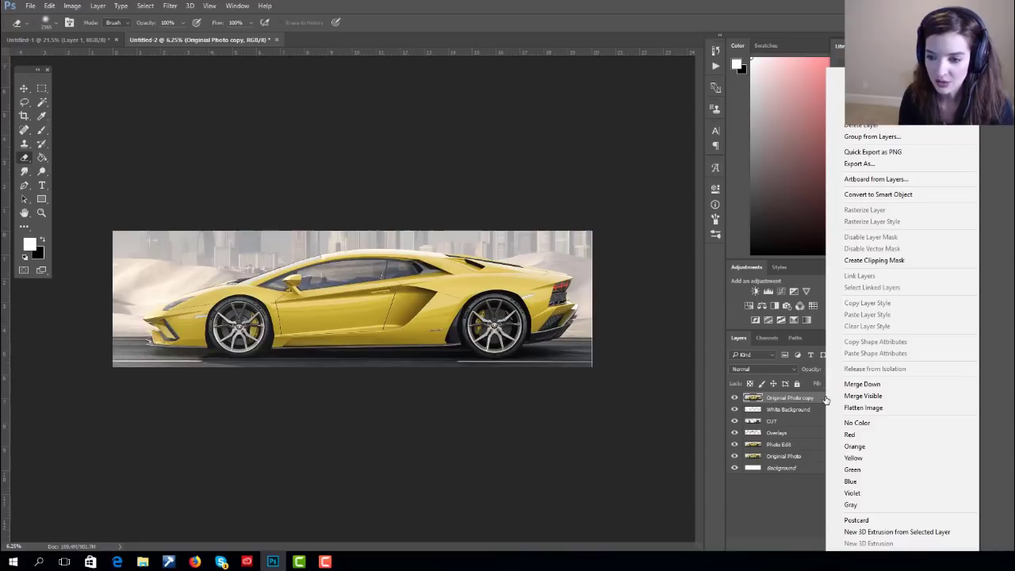
pyautogui.click(878, 261)
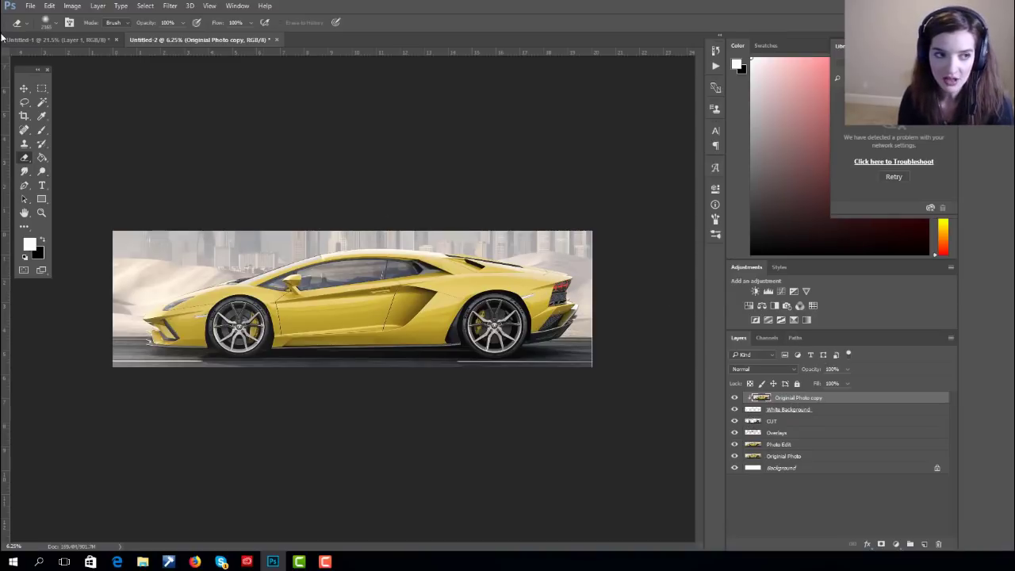
# - Convert the clipped photo copy to black and white with the Default preset, and erase its skyline and sand around the car
pyautogui.click(72, 6)
pyautogui.moveTo(99, 107)
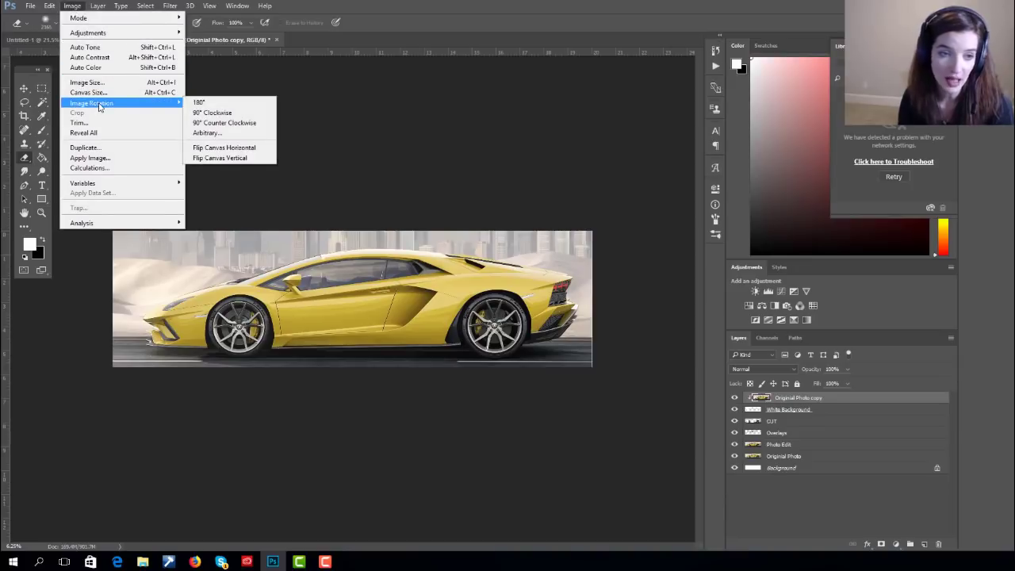
pyautogui.moveTo(111, 36)
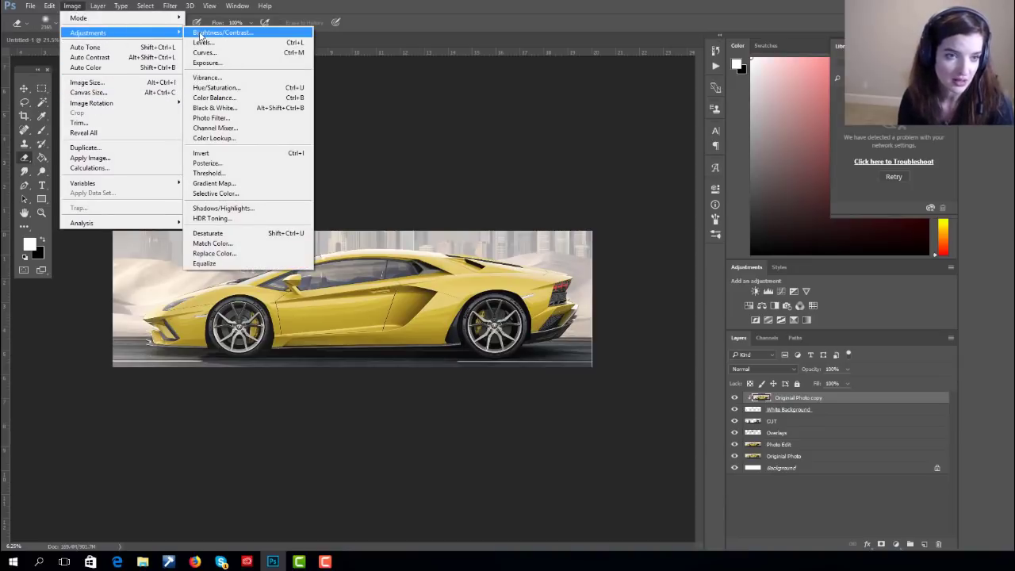
pyautogui.click(248, 108)
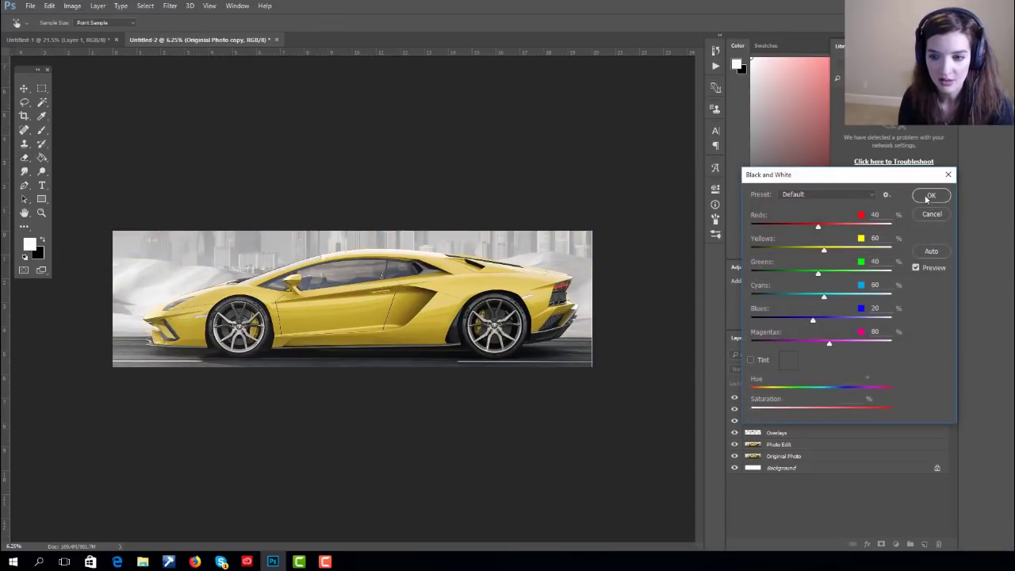
pyautogui.click(932, 196)
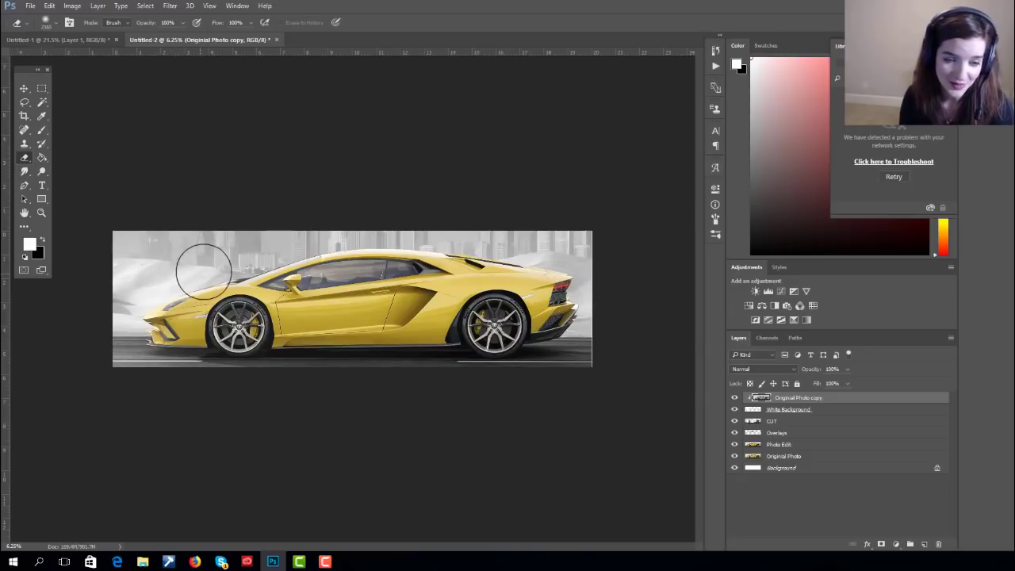
pyautogui.moveTo(220, 256)
pyautogui.mouseDown()
pyautogui.moveTo(249, 248)
pyautogui.moveTo(186, 234)
pyautogui.moveTo(137, 238)
pyautogui.moveTo(120, 251)
pyautogui.moveTo(125, 289)
pyautogui.moveTo(141, 299)
pyautogui.moveTo(313, 242)
pyautogui.moveTo(430, 253)
pyautogui.moveTo(487, 235)
pyautogui.moveTo(601, 267)
pyautogui.moveTo(581, 303)
pyautogui.moveTo(587, 293)
pyautogui.moveTo(542, 244)
pyautogui.moveTo(239, 234)
pyautogui.moveTo(138, 249)
pyautogui.moveTo(272, 247)
pyautogui.moveTo(177, 257)
pyautogui.moveTo(126, 284)
pyautogui.moveTo(357, 232)
pyautogui.moveTo(495, 230)
pyautogui.moveTo(525, 243)
pyautogui.moveTo(565, 286)
pyautogui.moveTo(587, 304)
pyautogui.mouseUp()
# - Try to erase the road in front of the car's nose with a larger soft eraser
pyautogui.click(49, 23)
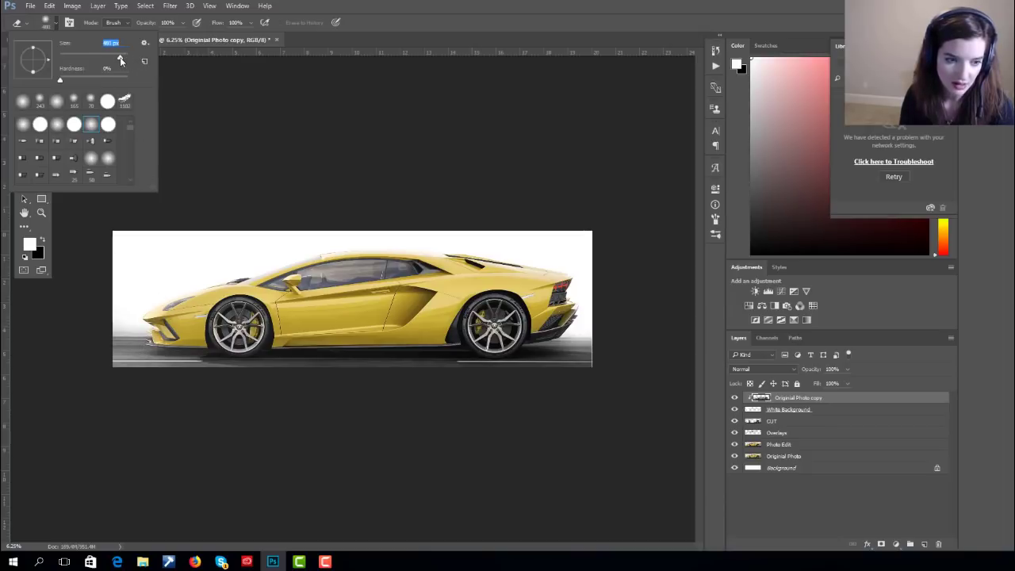
pyautogui.moveTo(121, 61); pyautogui.dragTo(124, 58)
pyautogui.click(107, 344)
pyautogui.moveTo(119, 338)
pyautogui.mouseDown()
pyautogui.moveTo(136, 329)
pyautogui.moveTo(131, 349)
pyautogui.mouseUp()
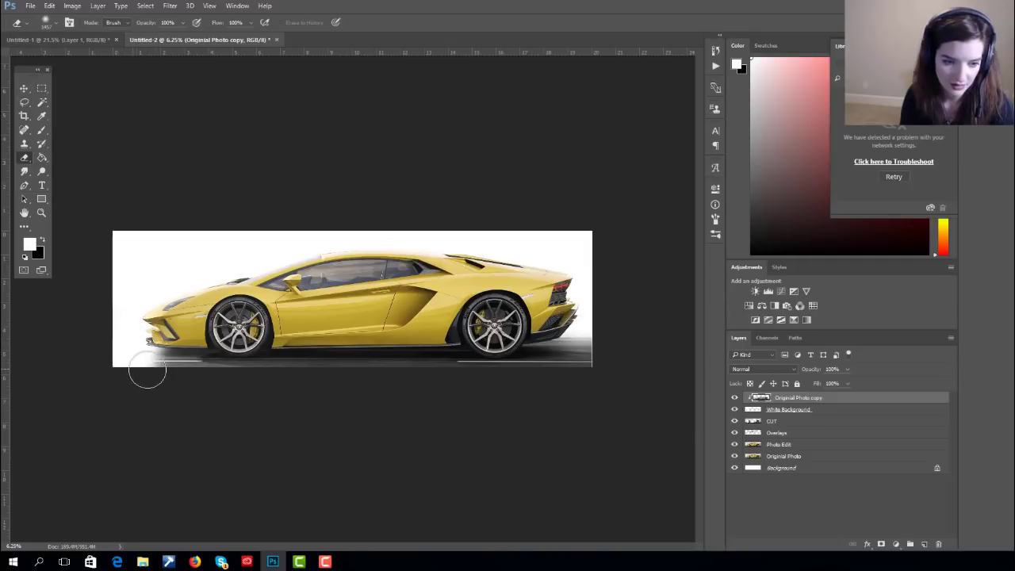
pyautogui.hotkey('ctrl', 'z')
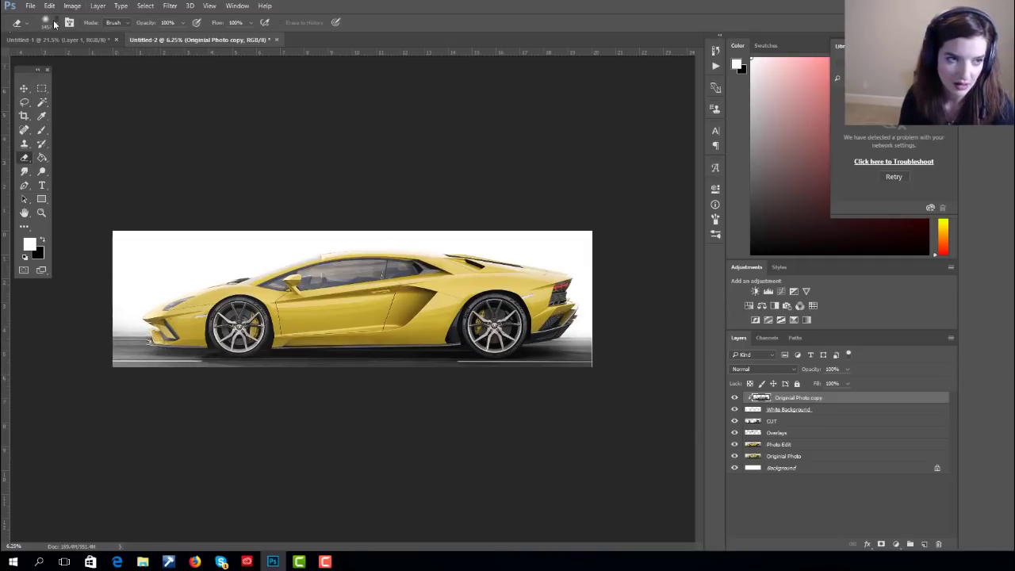
# - Erase the road around the car's ground shadow with an 800 px eraser, and toggle the photo copy's visibility to compare
pyautogui.click(56, 21)
pyautogui.doubleClick(111, 43)
pyautogui.write('800')
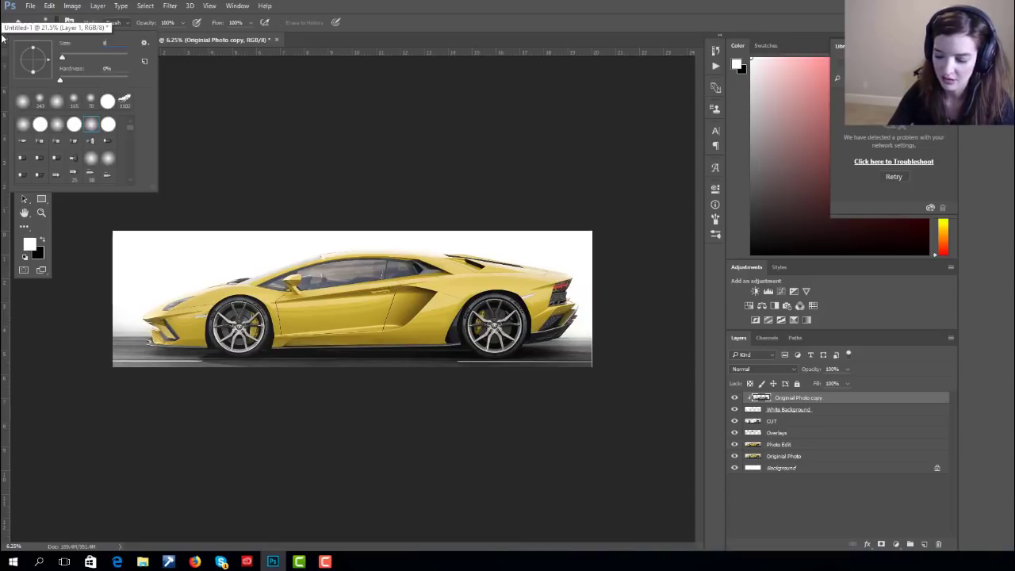
pyautogui.press('Return')
pyautogui.moveTo(129, 362)
pyautogui.mouseDown()
pyautogui.moveTo(119, 335)
pyautogui.moveTo(134, 350)
pyautogui.moveTo(148, 341)
pyautogui.moveTo(136, 360)
pyautogui.moveTo(159, 372)
pyautogui.moveTo(349, 365)
pyautogui.mouseUp()
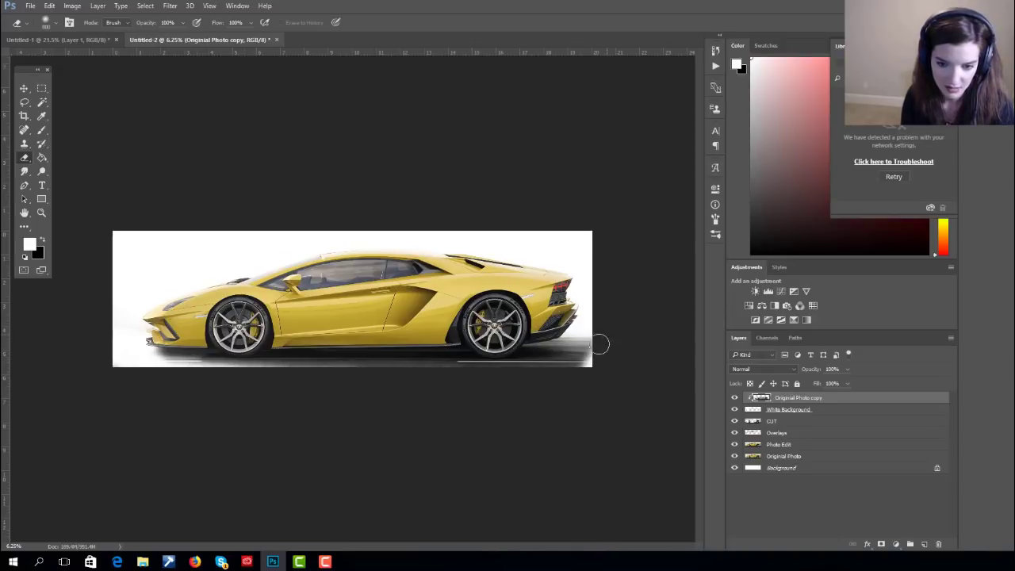
pyautogui.moveTo(597, 344)
pyautogui.mouseDown()
pyautogui.moveTo(529, 336)
pyautogui.moveTo(568, 332)
pyautogui.moveTo(598, 343)
pyautogui.moveTo(593, 365)
pyautogui.moveTo(577, 372)
pyautogui.moveTo(162, 384)
pyautogui.moveTo(184, 380)
pyautogui.moveTo(171, 373)
pyautogui.moveTo(516, 384)
pyautogui.moveTo(606, 367)
pyautogui.moveTo(575, 374)
pyautogui.mouseUp()
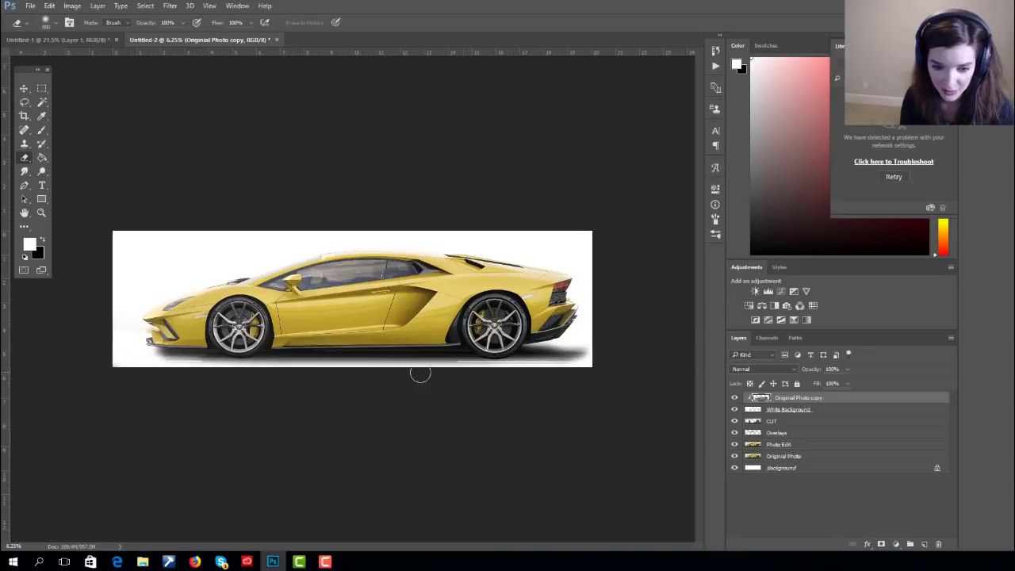
pyautogui.moveTo(149, 367)
pyautogui.mouseDown()
pyautogui.moveTo(412, 372)
pyautogui.moveTo(587, 351)
pyautogui.mouseUp()
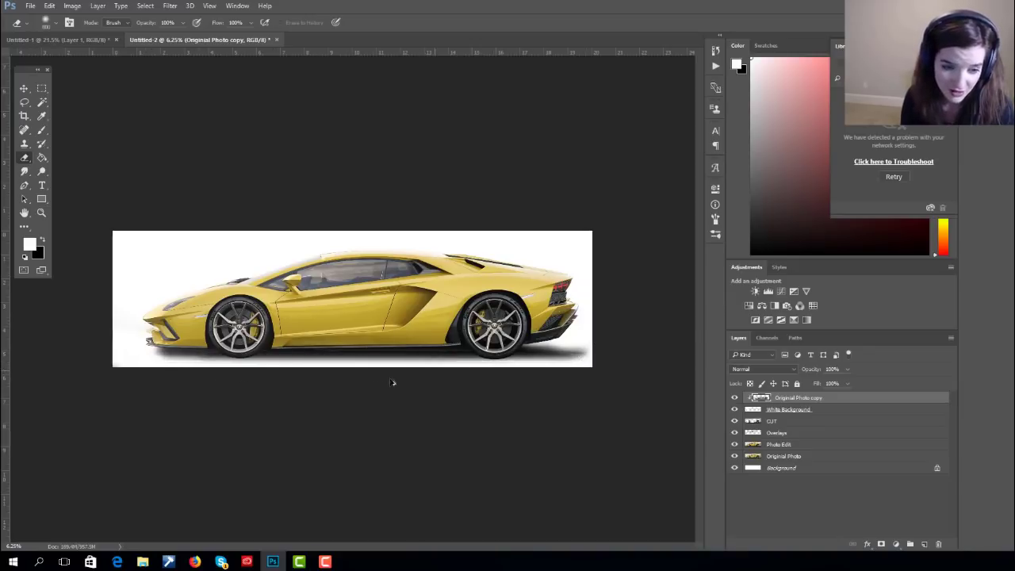
pyautogui.hotkey('ctrl', 'z')
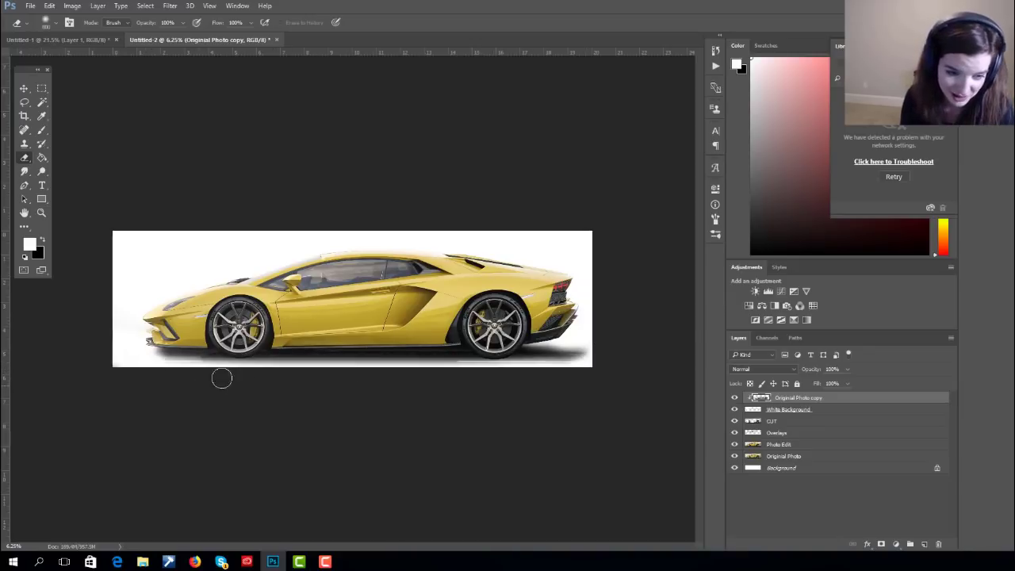
pyautogui.click(734, 398)
pyautogui.click(734, 399)
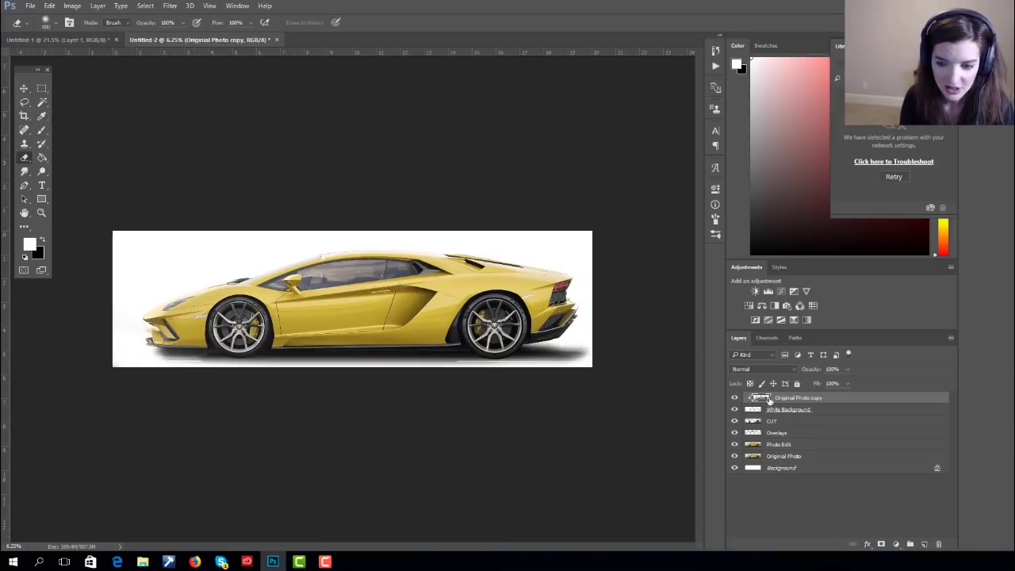
# - Rename the Original Photo copy layer as "Drop Shadow"
pyautogui.doubleClick(787, 399)
pyautogui.write('Shadow')
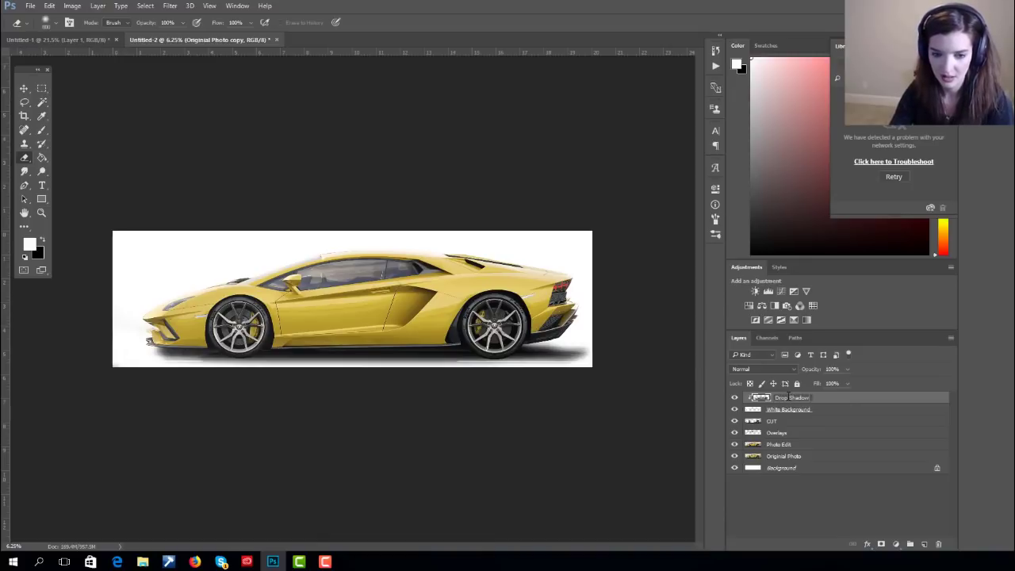
pyautogui.press('Return')
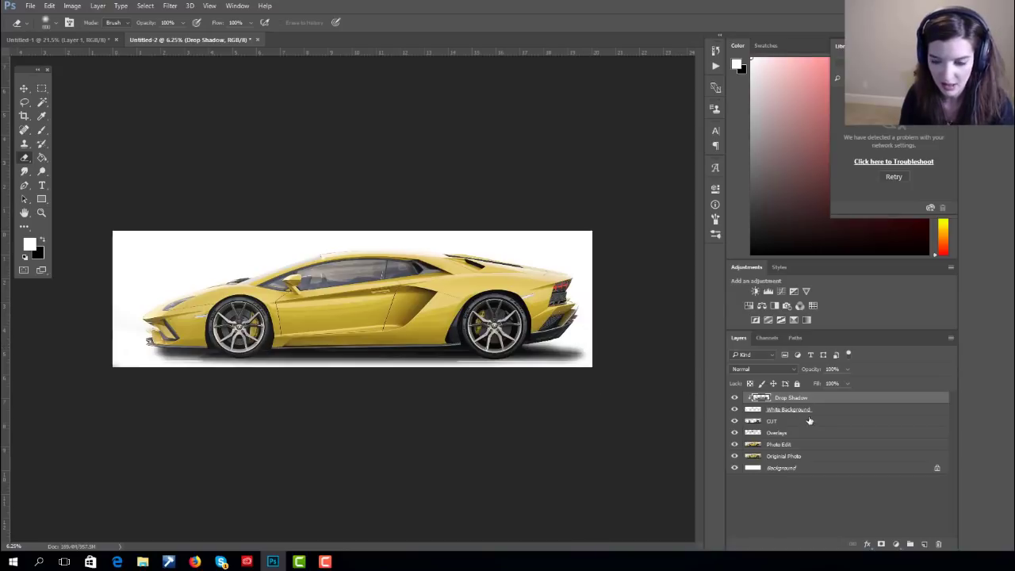
# - Apply a Gaussian Blur with a 72.6-pixel radius to the Drop Shadow layer
pyautogui.click(170, 7)
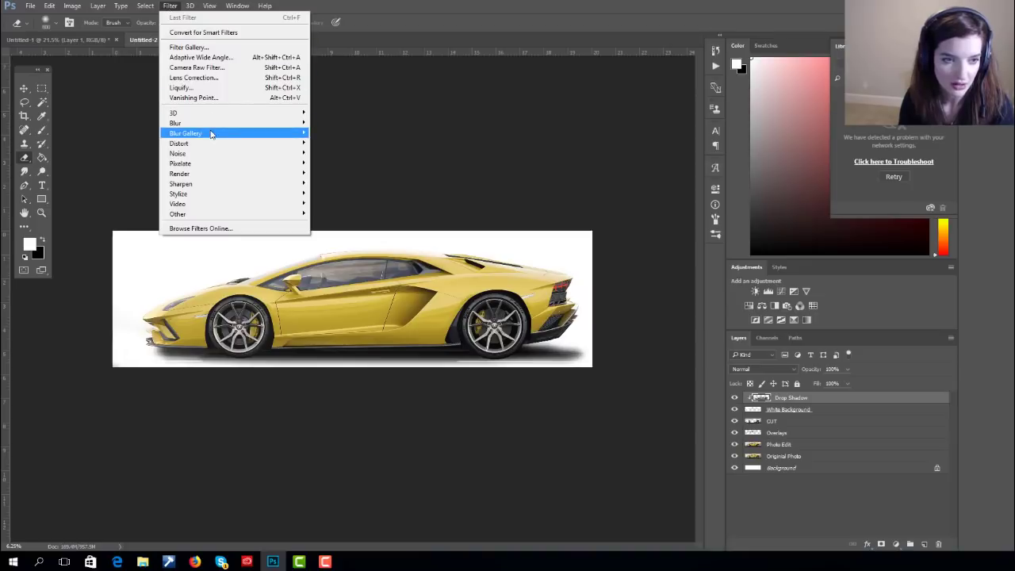
pyautogui.moveTo(286, 125)
pyautogui.click(347, 163)
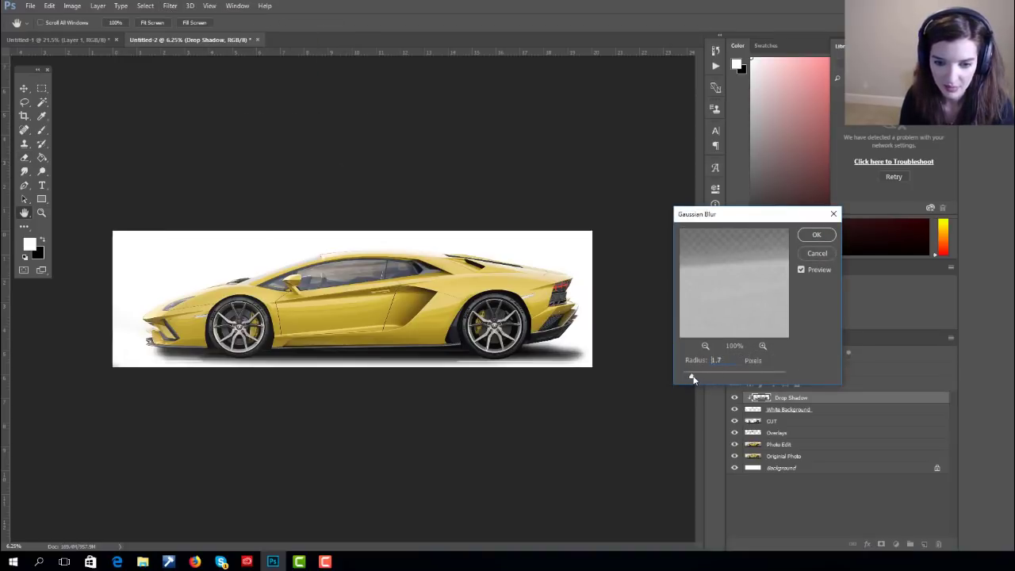
pyautogui.moveTo(696, 379); pyautogui.dragTo(705, 379)
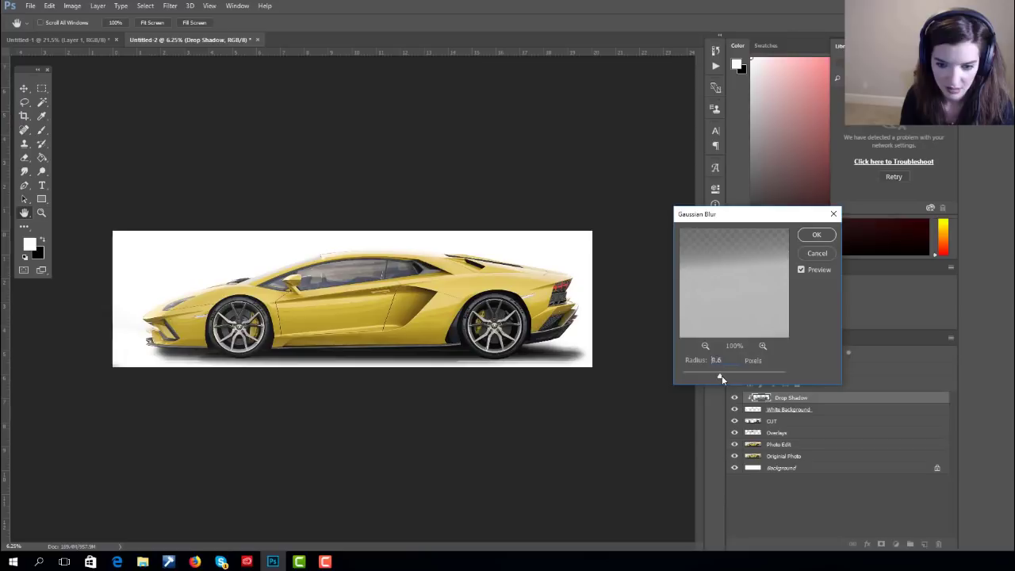
pyautogui.moveTo(741, 374); pyautogui.dragTo(743, 379)
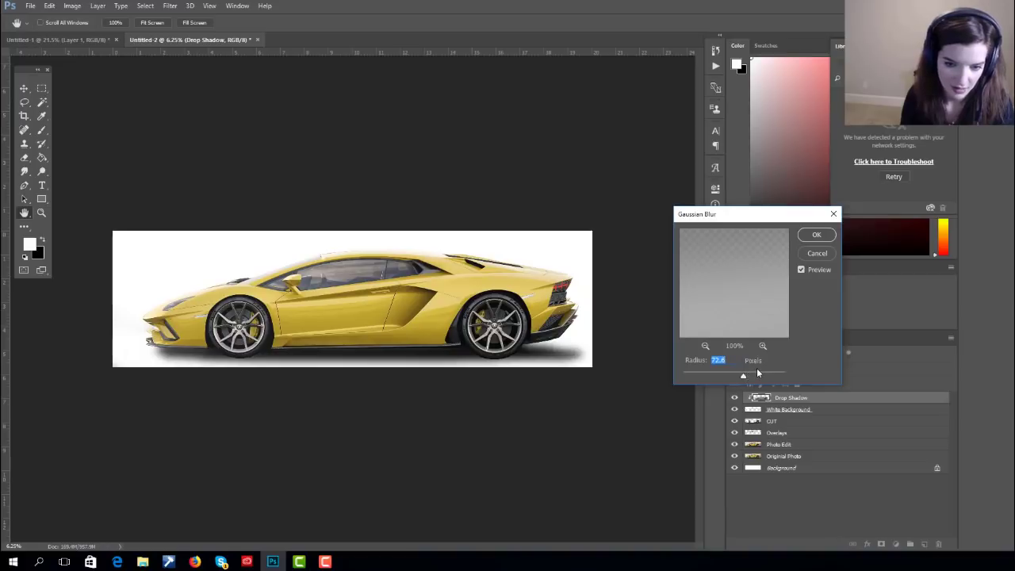
pyautogui.click(817, 236)
# - Set up the Eraser with a large soft brush at 0% hardness and 43% opacity
pyautogui.press('e')
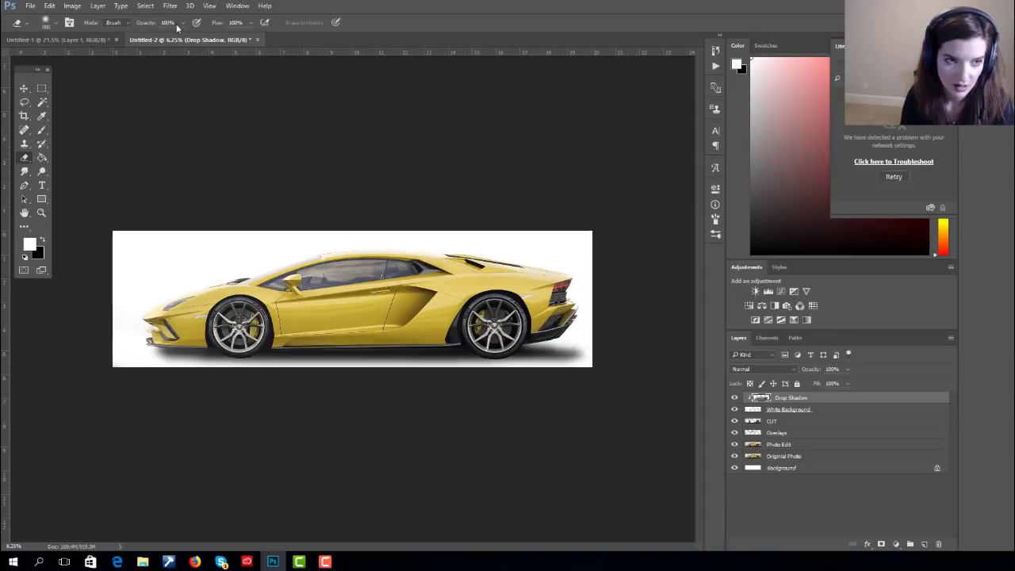
pyautogui.click(49, 22)
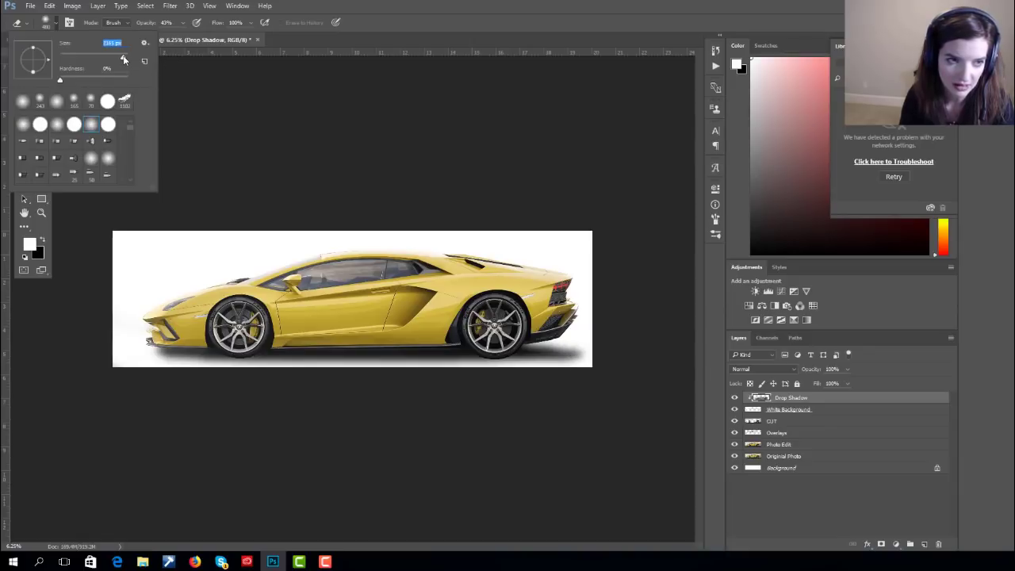
pyautogui.press('Return')
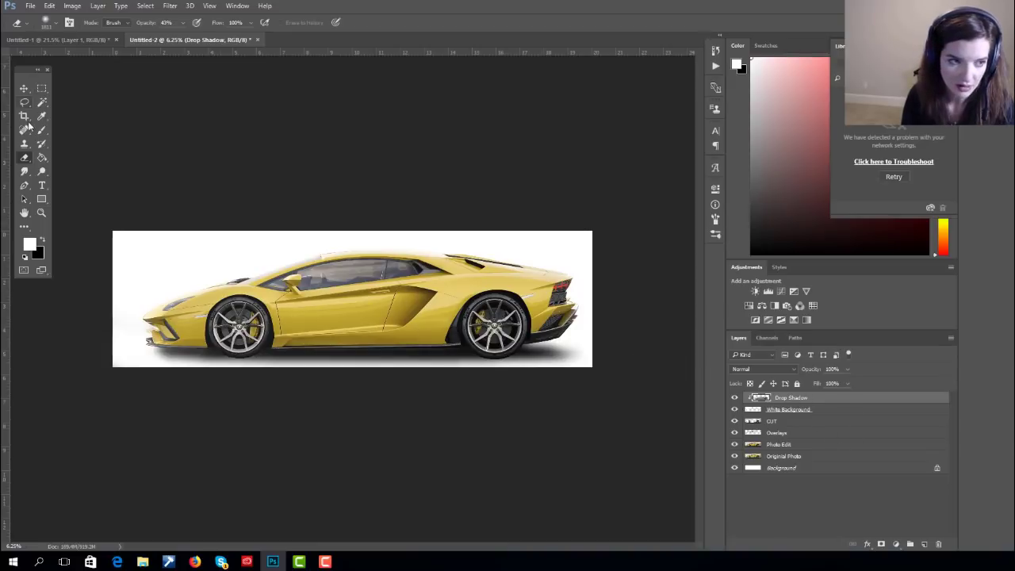
# - Add a new layer above Drop Shadow and make it a clipping mask
pyautogui.click(924, 544)
pyautogui.rightClick(817, 399)
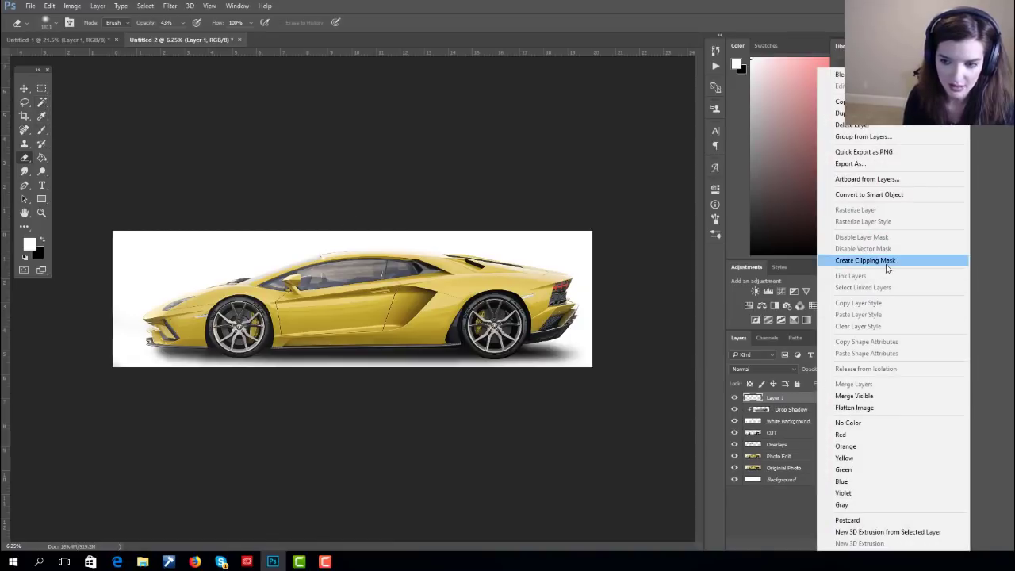
pyautogui.click(887, 262)
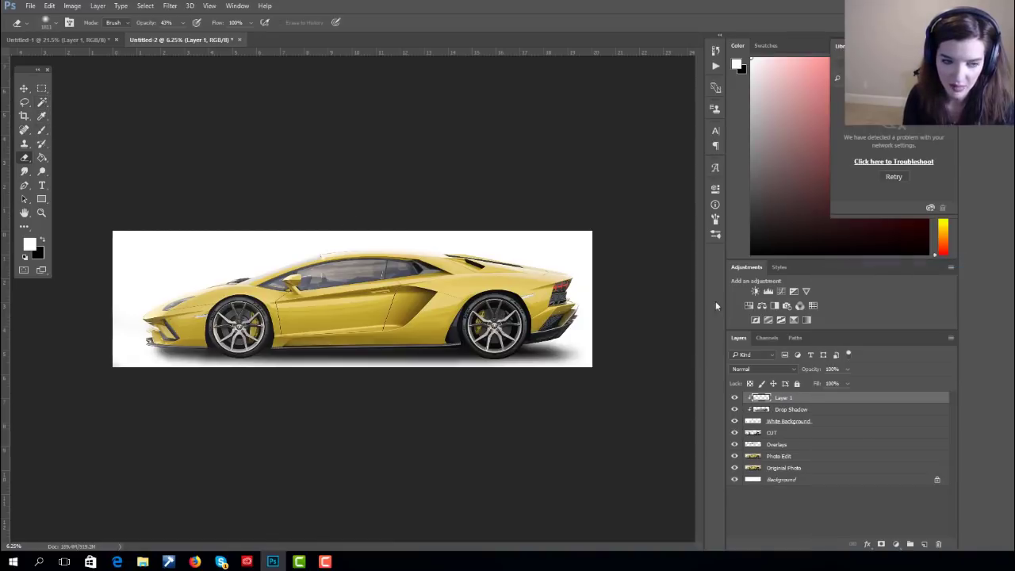
# - Set up the Brush tool with black as foreground colour, 0% hardness and a size of 1457 px
pyautogui.click(42, 240)
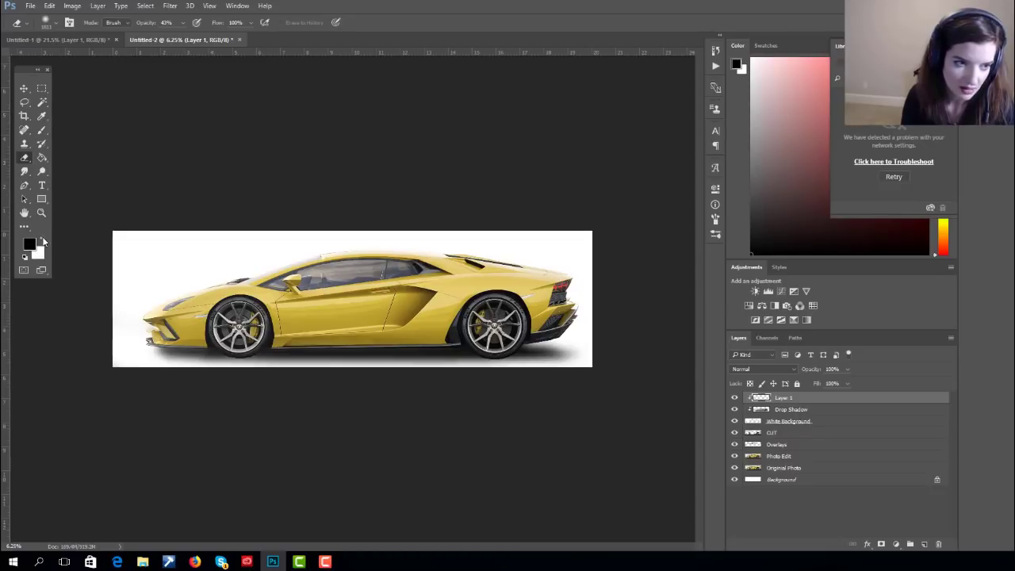
pyautogui.click(42, 131)
pyautogui.hotkey('ctrl', '+')
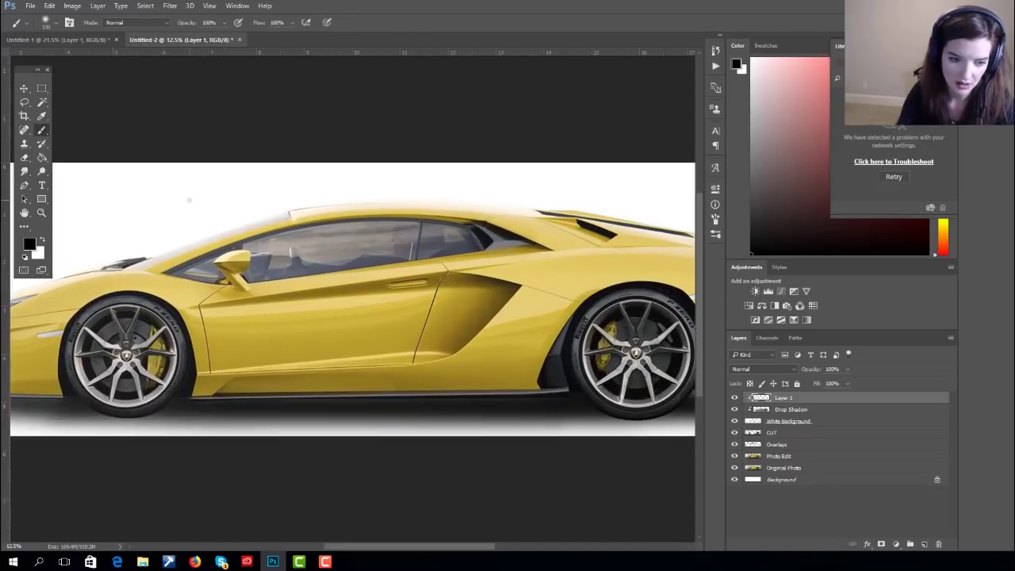
pyautogui.moveTo(189, 205); pyautogui.dragTo(227, 176)
pyautogui.click(57, 23)
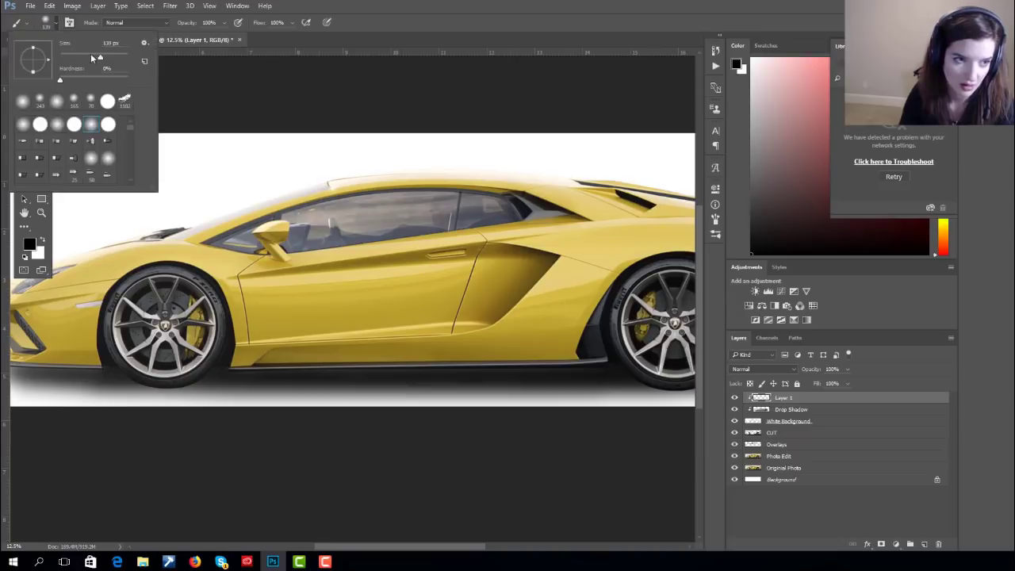
pyautogui.moveTo(109, 60); pyautogui.dragTo(109, 58)
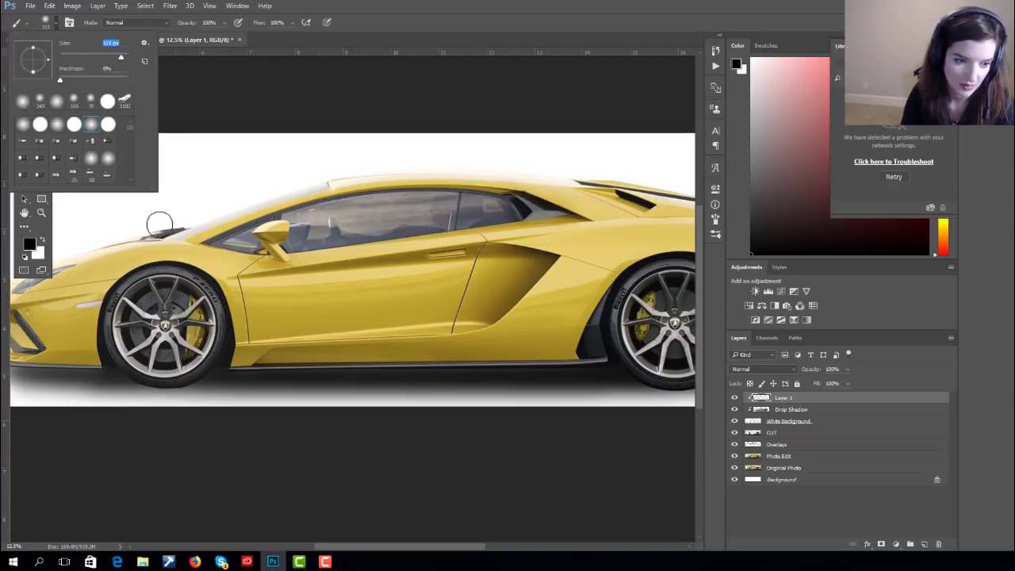
pyautogui.moveTo(123, 59); pyautogui.dragTo(123, 57)
pyautogui.click(152, 348)
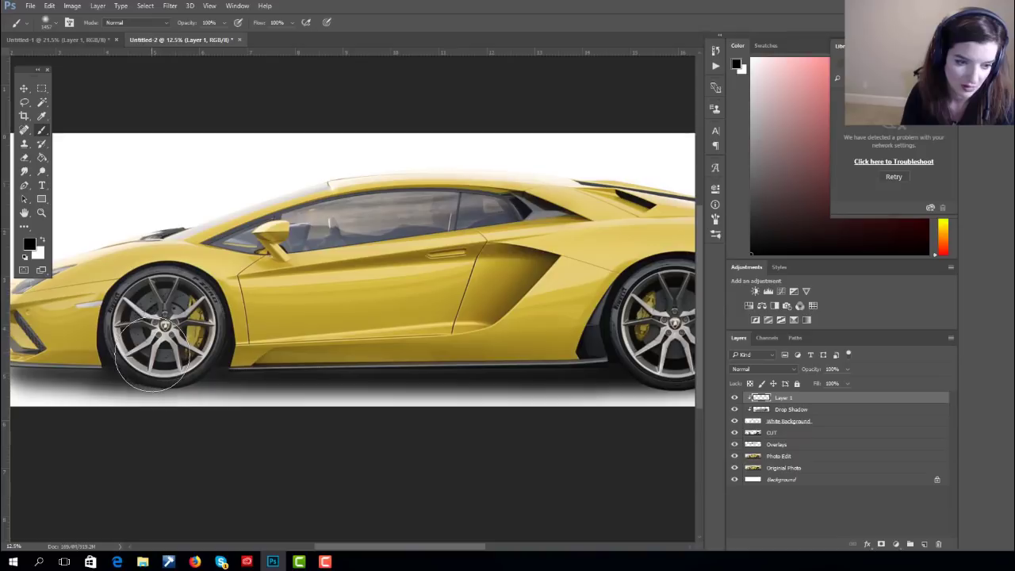
# - Paint darker black shadow beneath the front and rear wheels on the new clipped layer
pyautogui.moveTo(167, 345)
pyautogui.mouseDown()
pyautogui.moveTo(170, 357)
pyautogui.moveTo(199, 341)
pyautogui.moveTo(119, 334)
pyautogui.mouseUp()
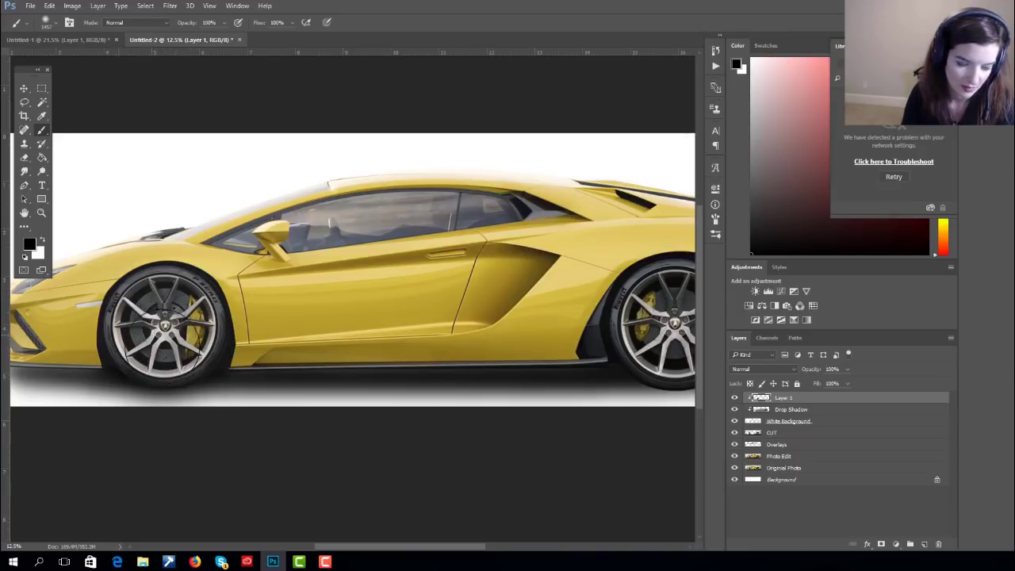
pyautogui.moveTo(591, 318)
pyautogui.mouseDown()
pyautogui.moveTo(480, 307)
pyautogui.moveTo(516, 361)
pyautogui.moveTo(555, 294)
pyautogui.moveTo(508, 302)
pyautogui.moveTo(587, 349)
pyautogui.moveTo(553, 354)
pyautogui.moveTo(541, 330)
pyautogui.moveTo(573, 343)
pyautogui.moveTo(511, 274)
pyautogui.mouseUp()
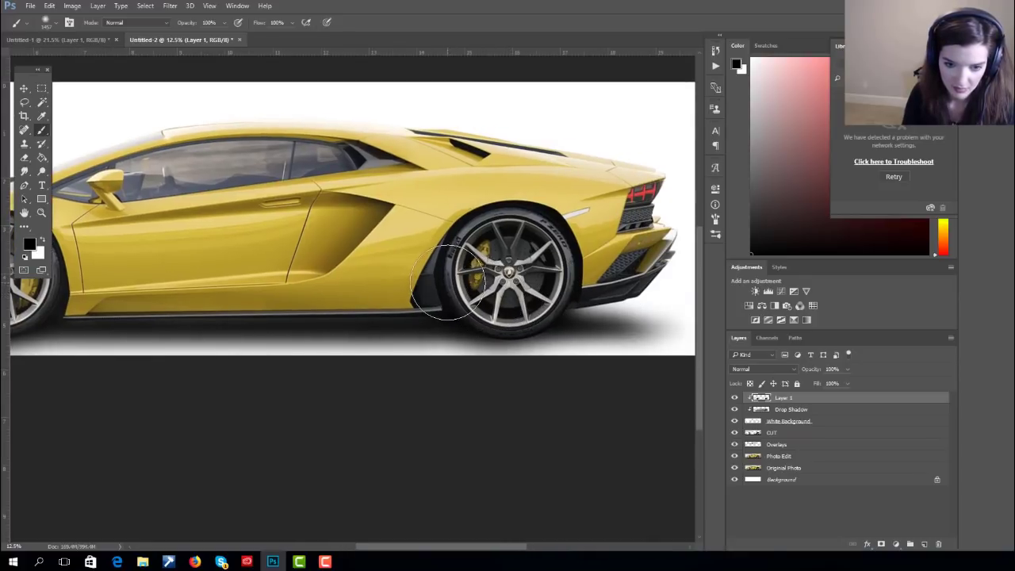
pyautogui.moveTo(468, 290); pyautogui.dragTo(519, 281)
# - Select the Drop Shadow layer and switch to the Move tool
pyautogui.click(800, 409)
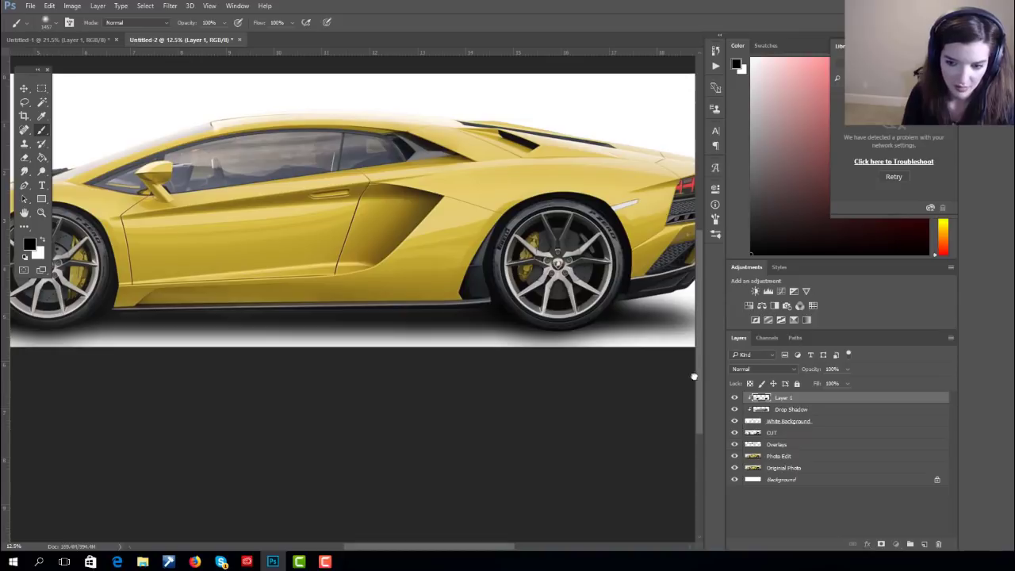
pyautogui.click(24, 90)
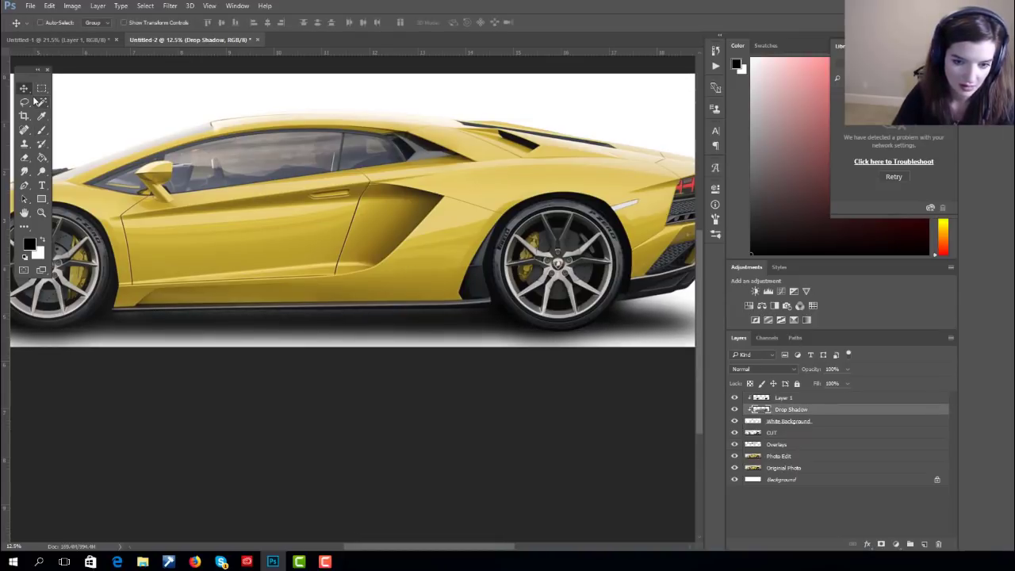
pyautogui.hotkey('ctrl', '-')
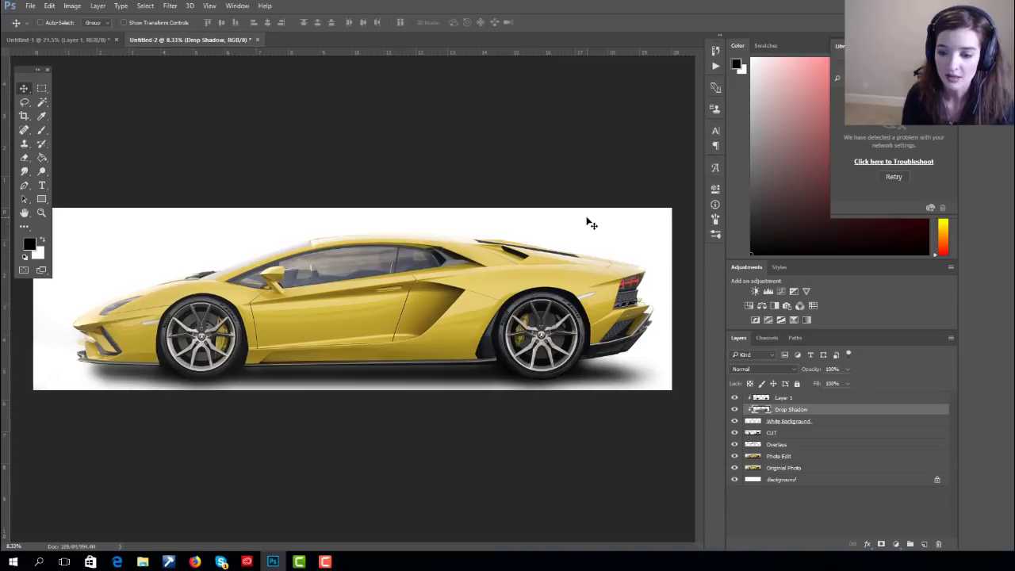
# - Rename Layer 1 as "Dark Shadow" and reselect the Drop Shadow layer
pyautogui.click(785, 401)
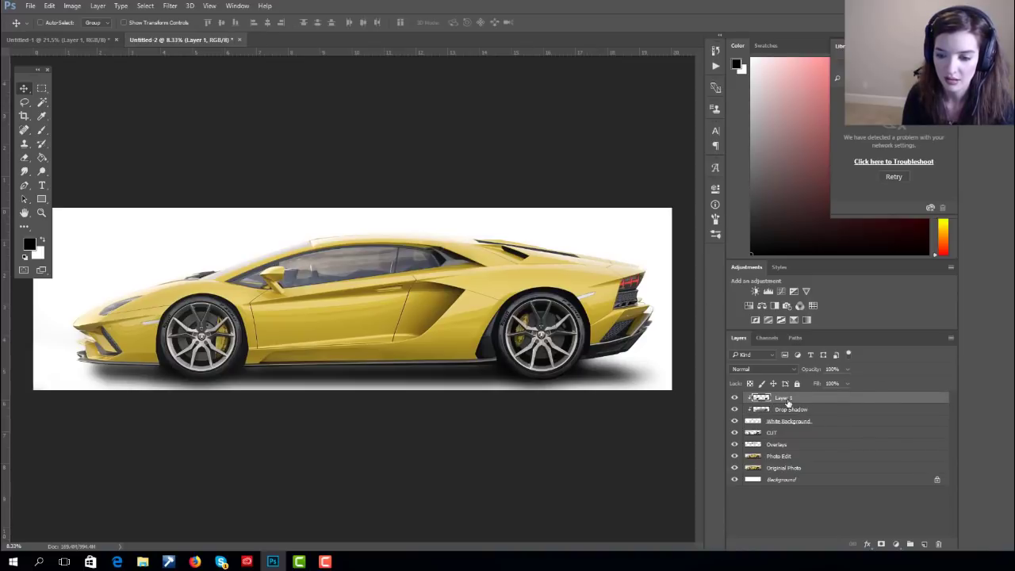
pyautogui.doubleClick(785, 399)
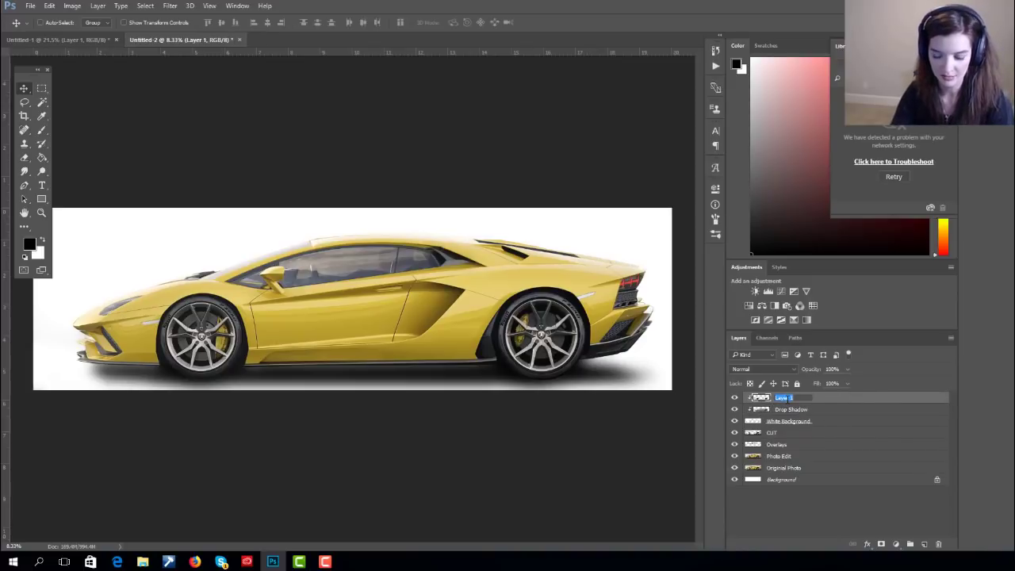
pyautogui.write('Dark')
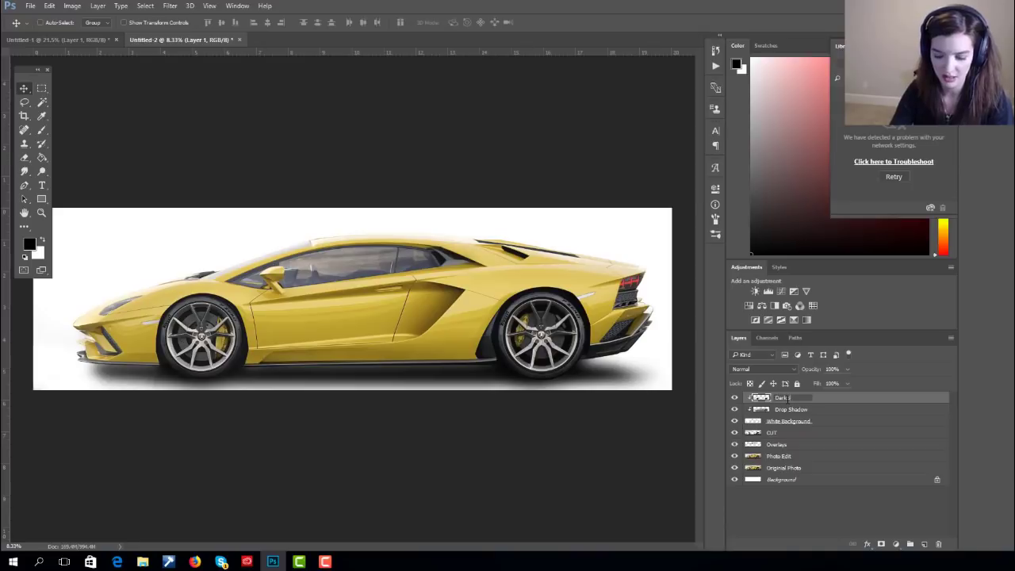
pyautogui.write(' Shad')
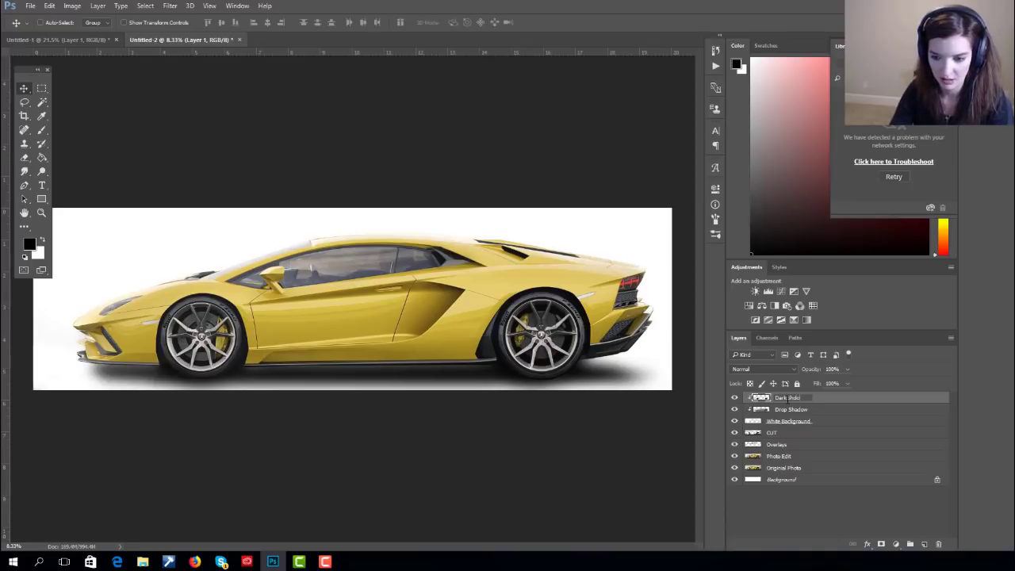
pyautogui.write('ow')
pyautogui.press('Return')
pyautogui.doubleClick(789, 398)
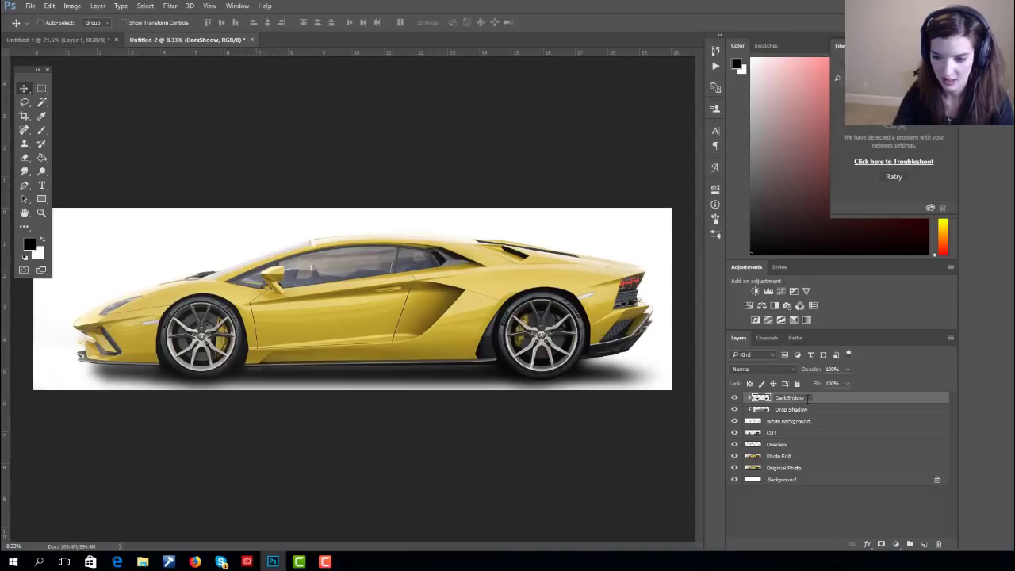
pyautogui.click(785, 397)
pyautogui.click(818, 414)
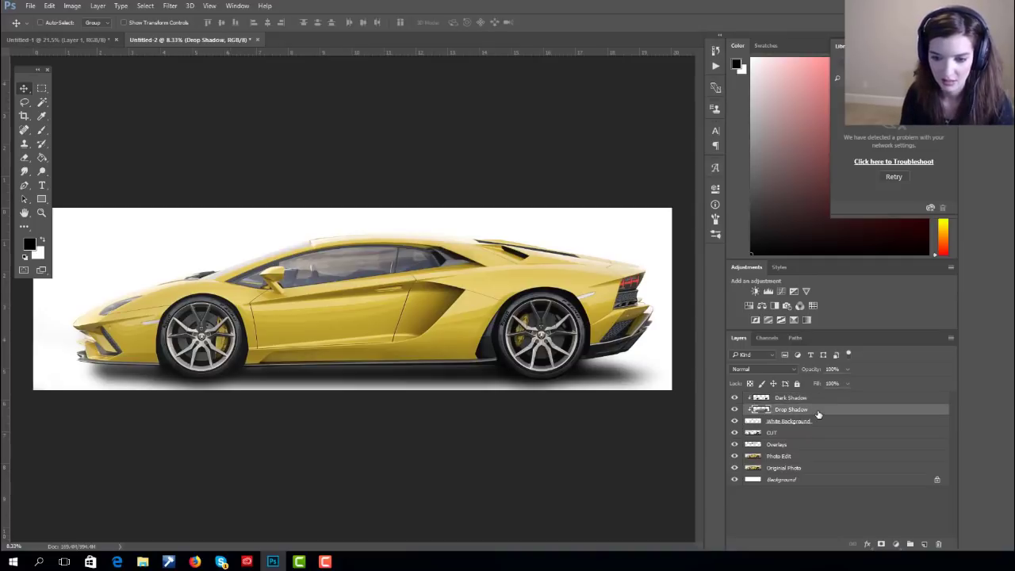
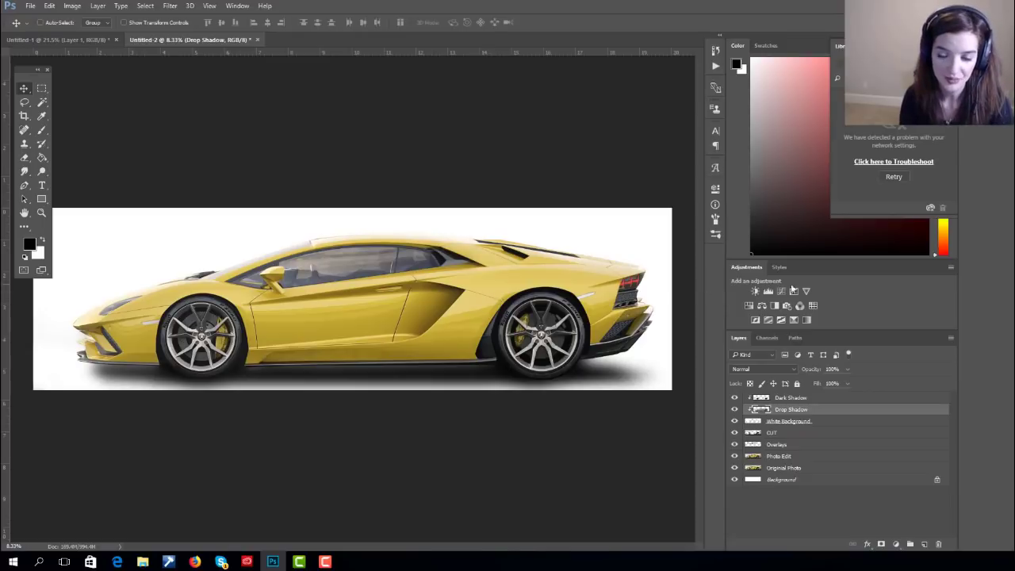
# - Duplicate the Photo Edit layer, then hide the Photo Edit and Original Photo layers beneath the copy
pyautogui.click(794, 456)
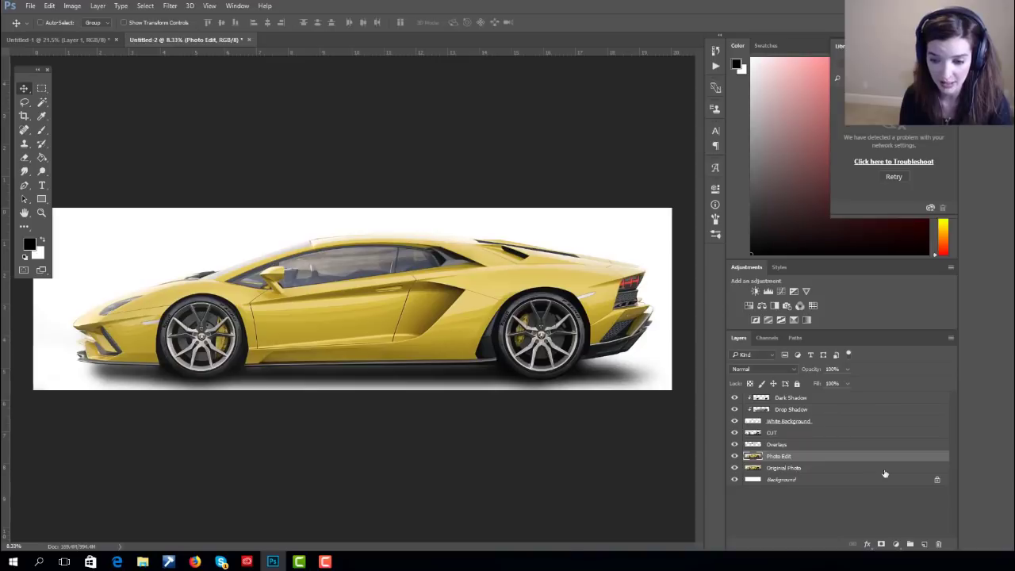
pyautogui.moveTo(846, 460); pyautogui.dragTo(927, 544)
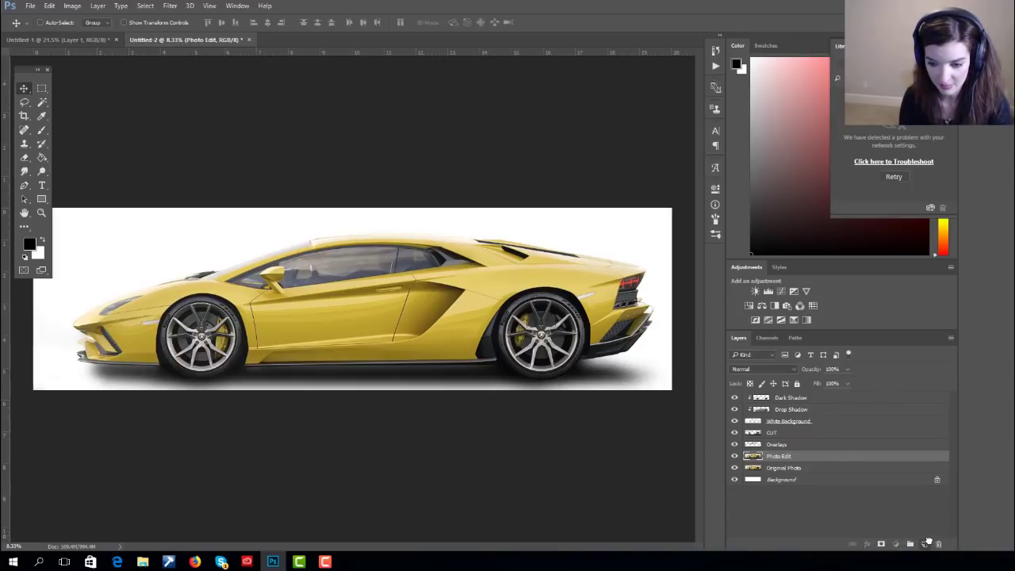
pyautogui.click(735, 468)
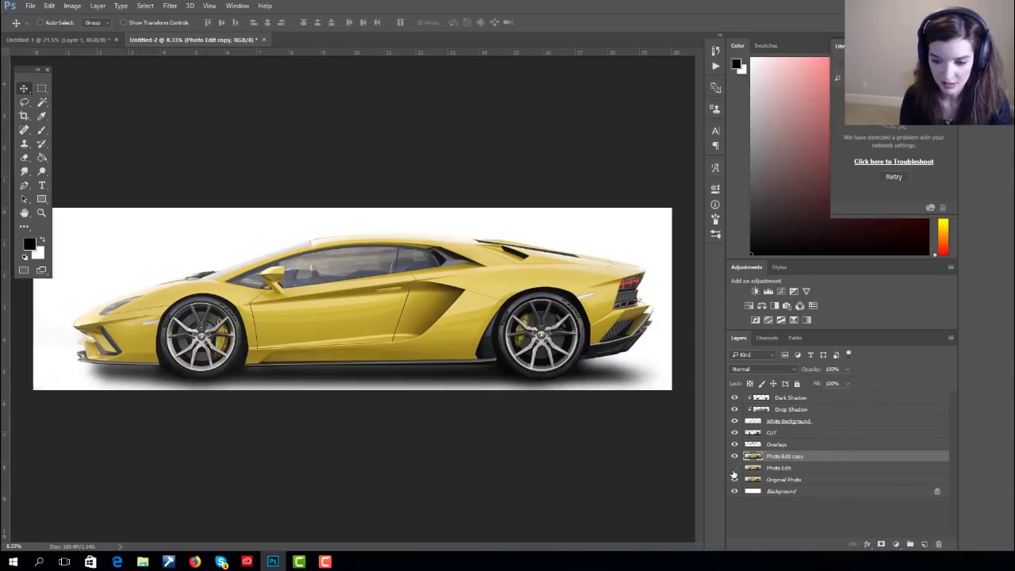
pyautogui.click(734, 480)
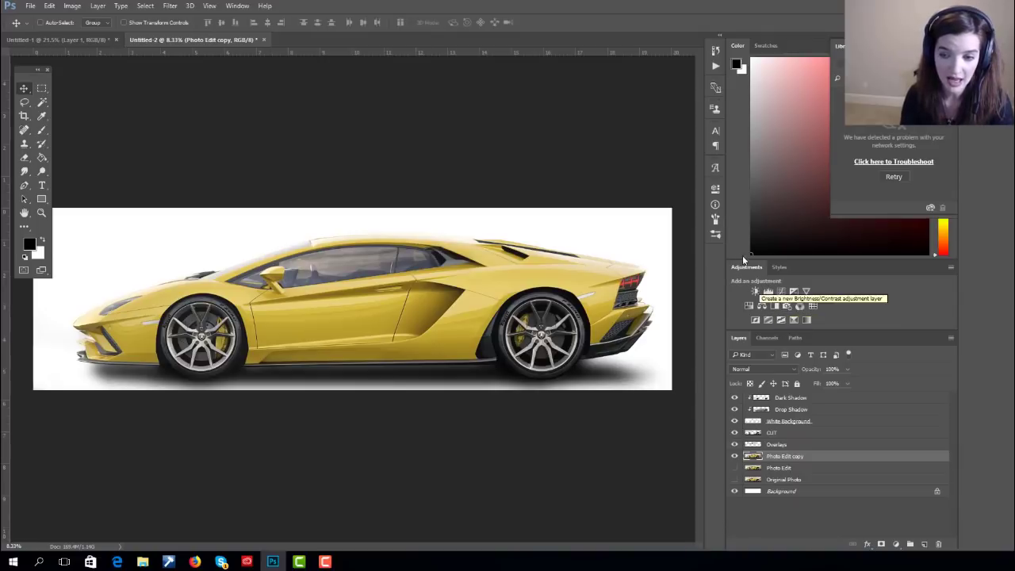
# - Add a Black & White adjustment layer above the Photo Edit copy and set its Yellows to 140
pyautogui.click(70, 9)
pyautogui.click(72, 6)
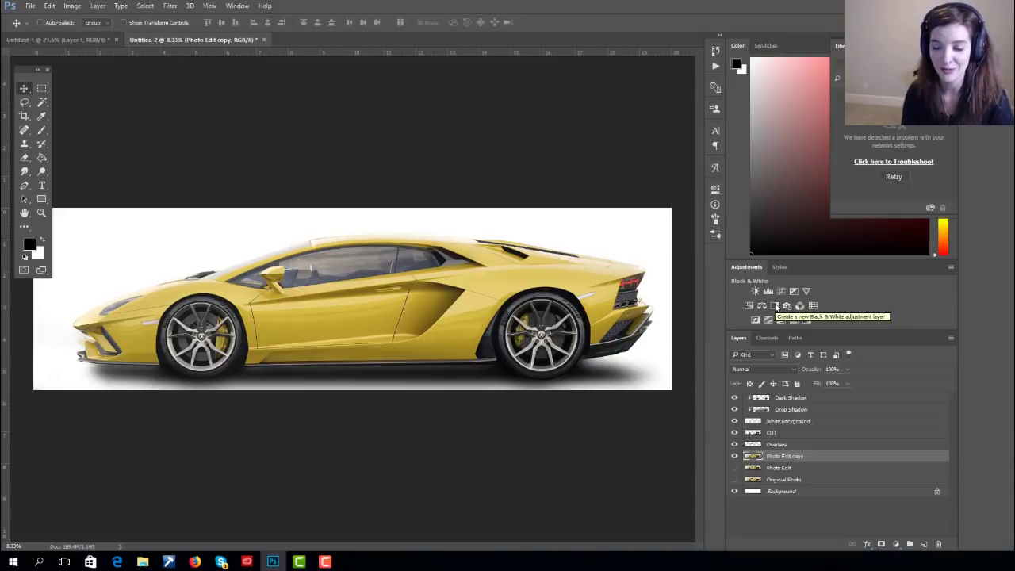
pyautogui.click(776, 307)
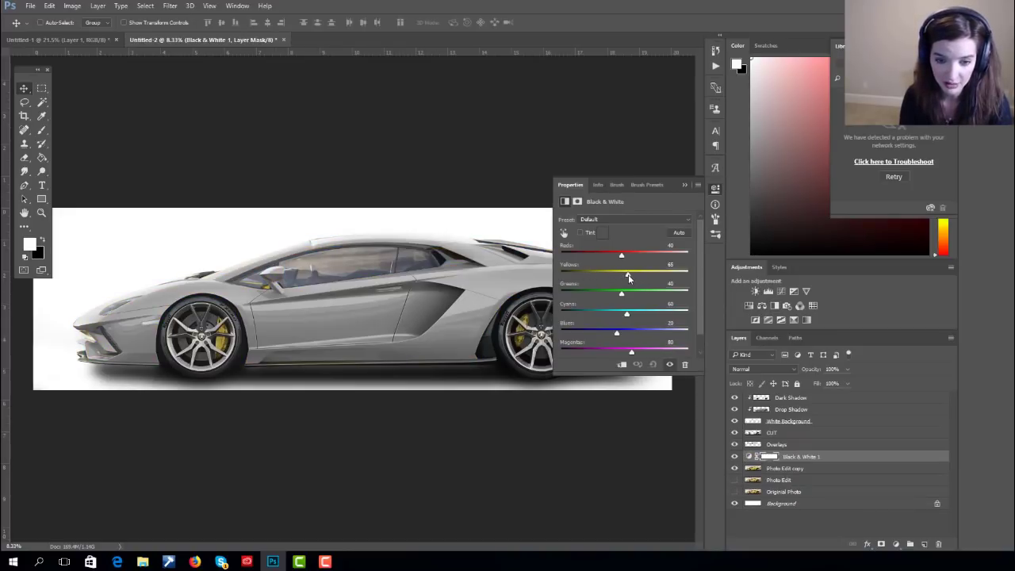
pyautogui.moveTo(629, 277); pyautogui.dragTo(647, 278)
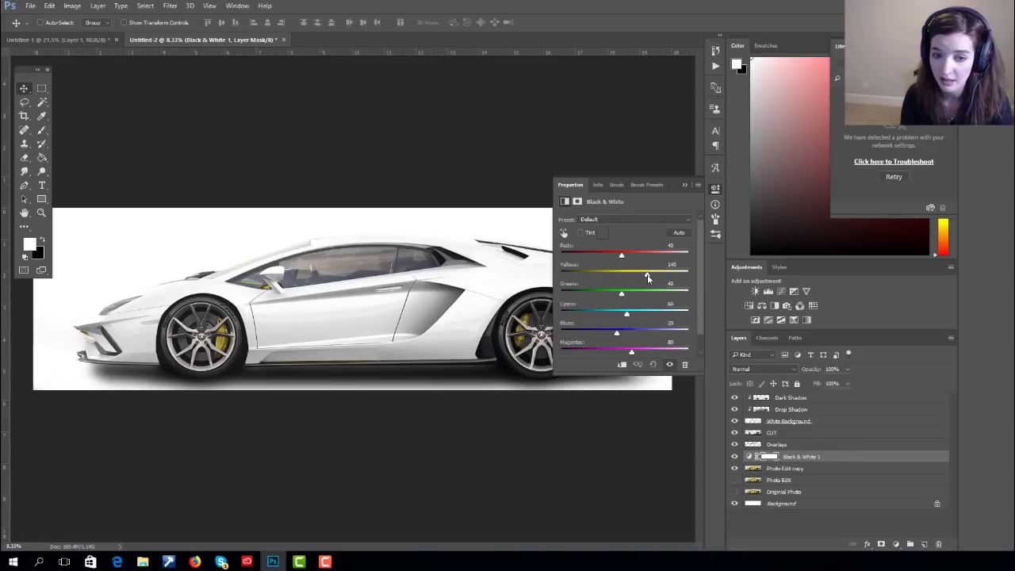
# - Merge the Black & White adjustment layer with the Photo Edit copy and rename the merged layer "WHITE"
pyautogui.click(682, 185)
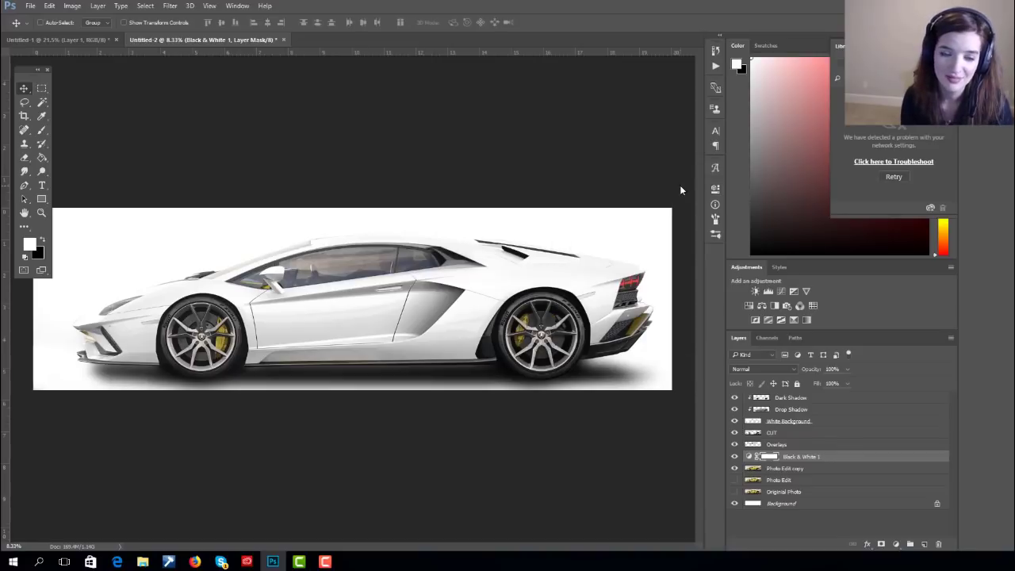
pyautogui.keyDown('ctrl'); pyautogui.click(809, 469); pyautogui.keyUp('ctrl')
pyautogui.rightClick(810, 466)
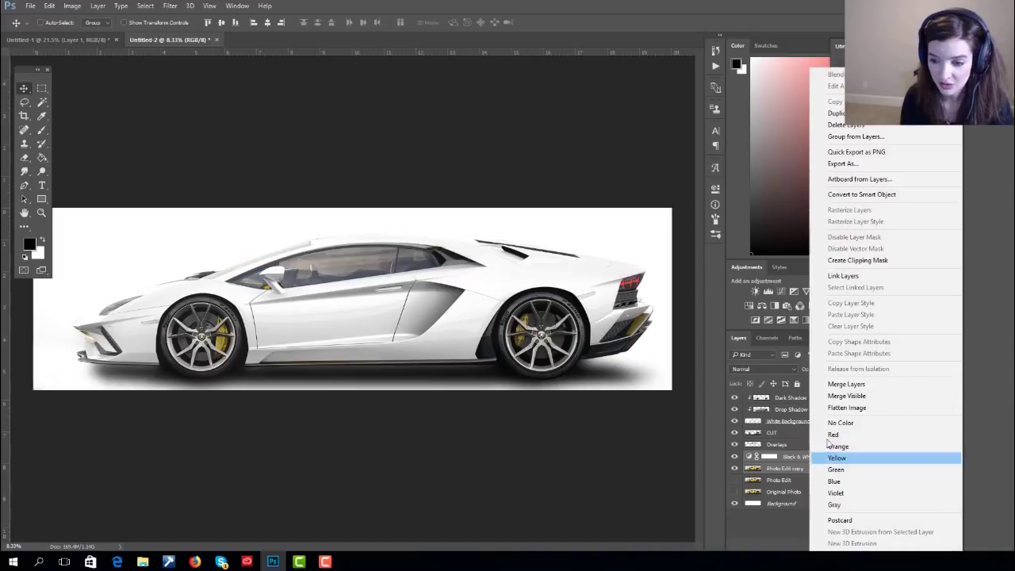
pyautogui.click(853, 386)
pyautogui.doubleClick(784, 458)
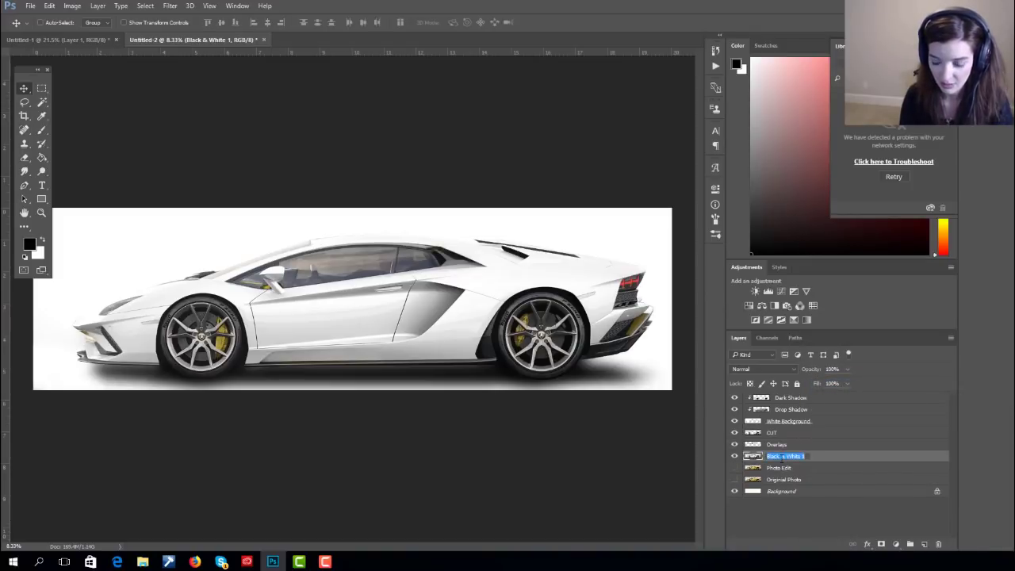
pyautogui.write('Wh')
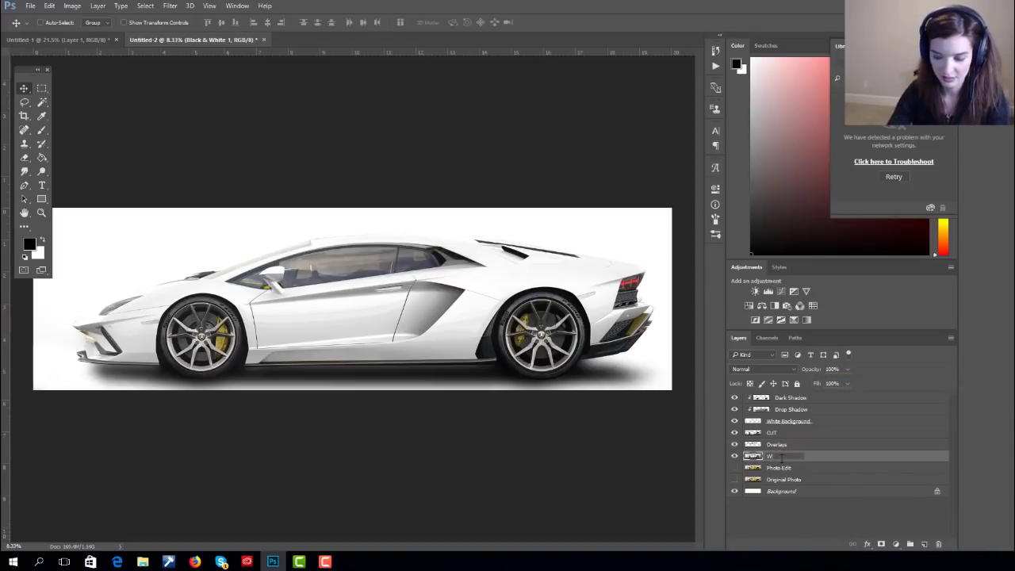
pyautogui.write('ITE')
pyautogui.press('Return')
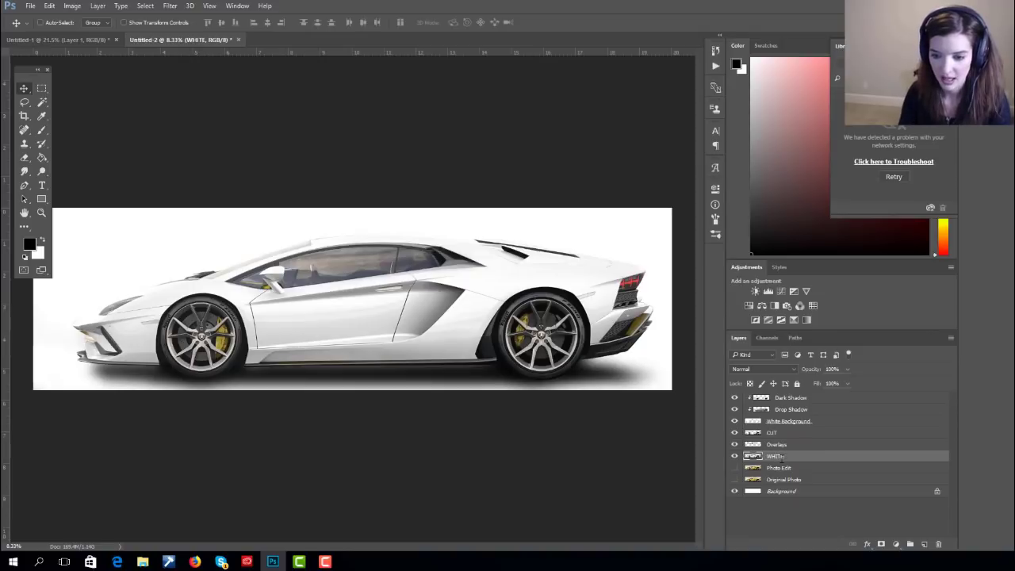
# - Set the WHITE layer's blend mode to Multiply, then select the Photo Edit layer and hide WHITE
pyautogui.click(765, 370)
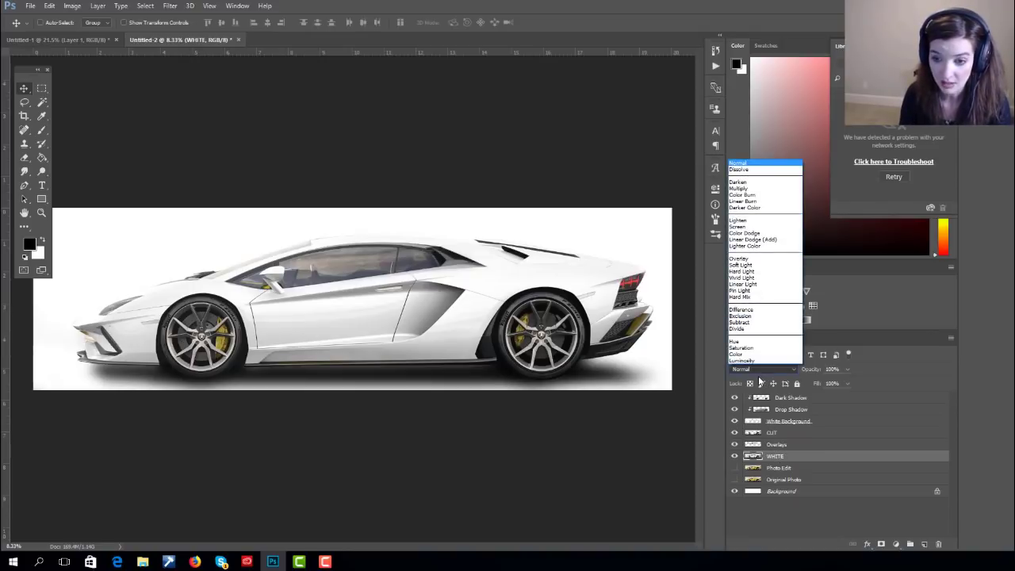
pyautogui.click(736, 189)
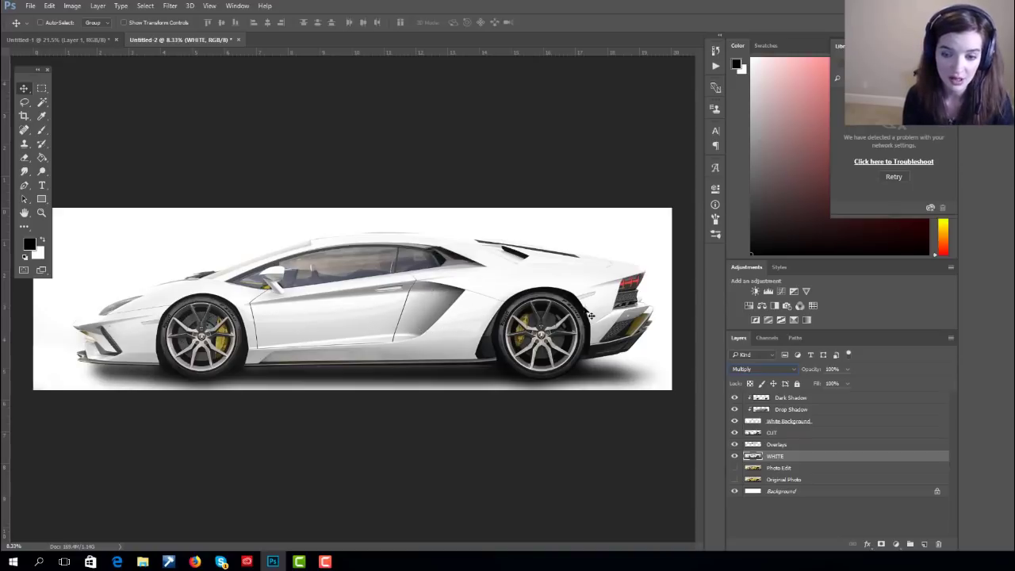
pyautogui.click(822, 464)
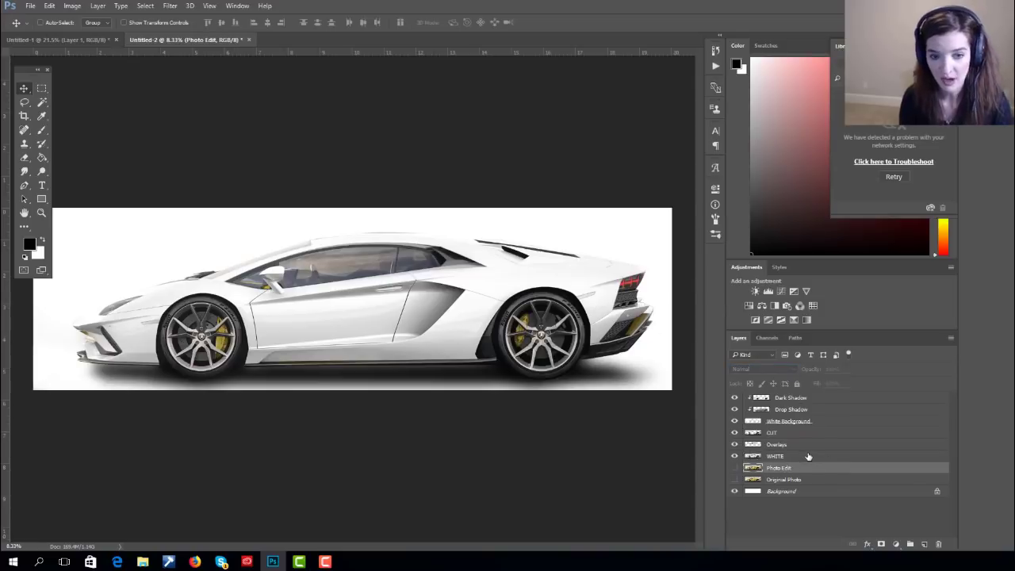
pyautogui.click(734, 457)
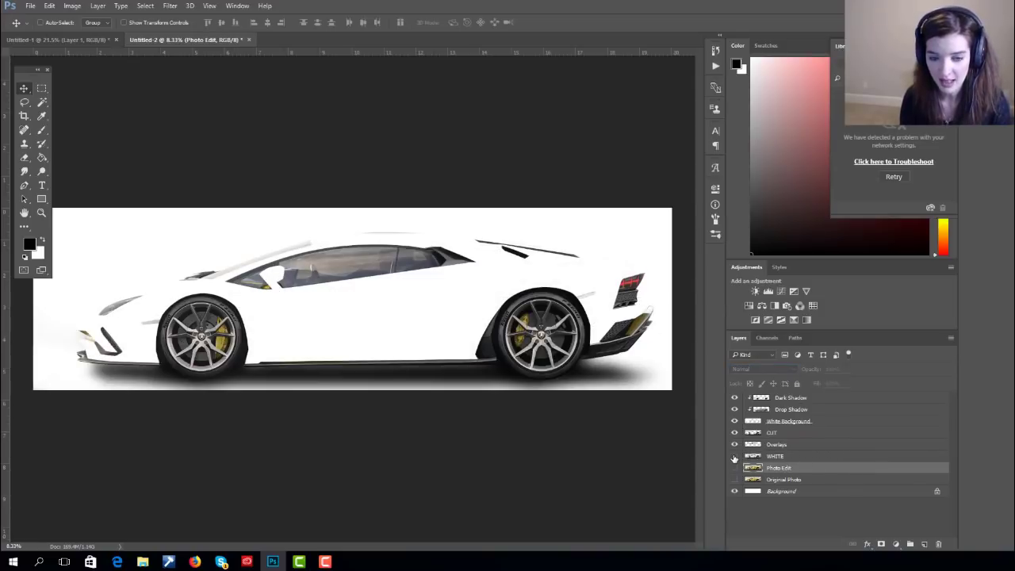
pyautogui.click(735, 457)
pyautogui.click(735, 457)
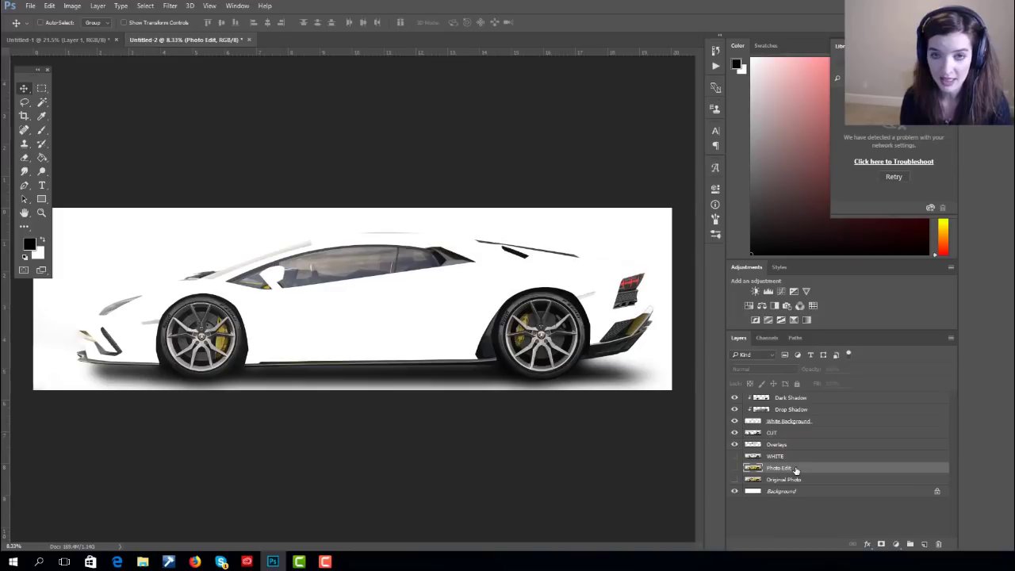
# - Duplicate the Photo Edit layer as a visible copy and clip a new Black & White adjustment layer to it
pyautogui.moveTo(796, 470); pyautogui.dragTo(925, 545)
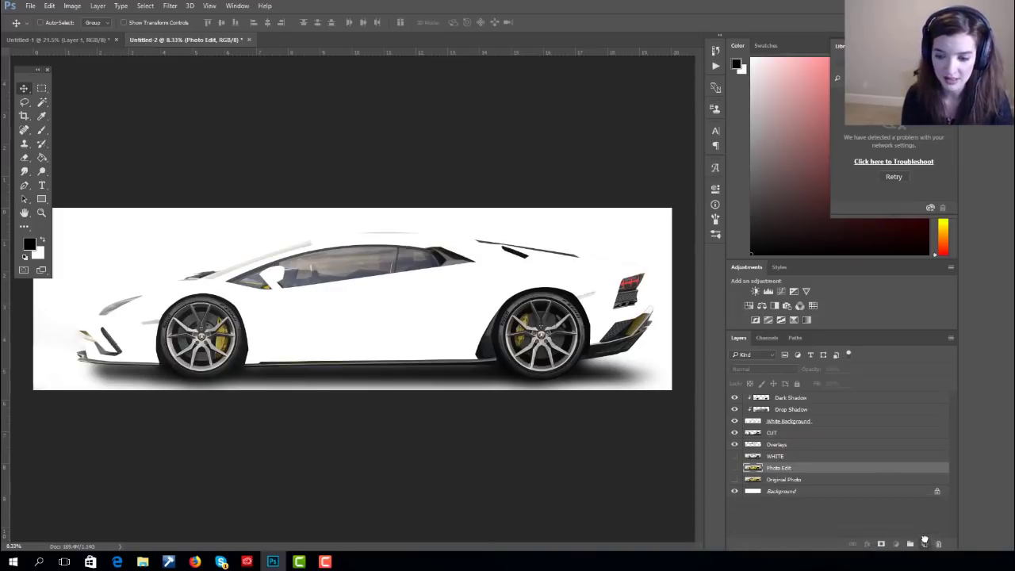
pyautogui.click(735, 468)
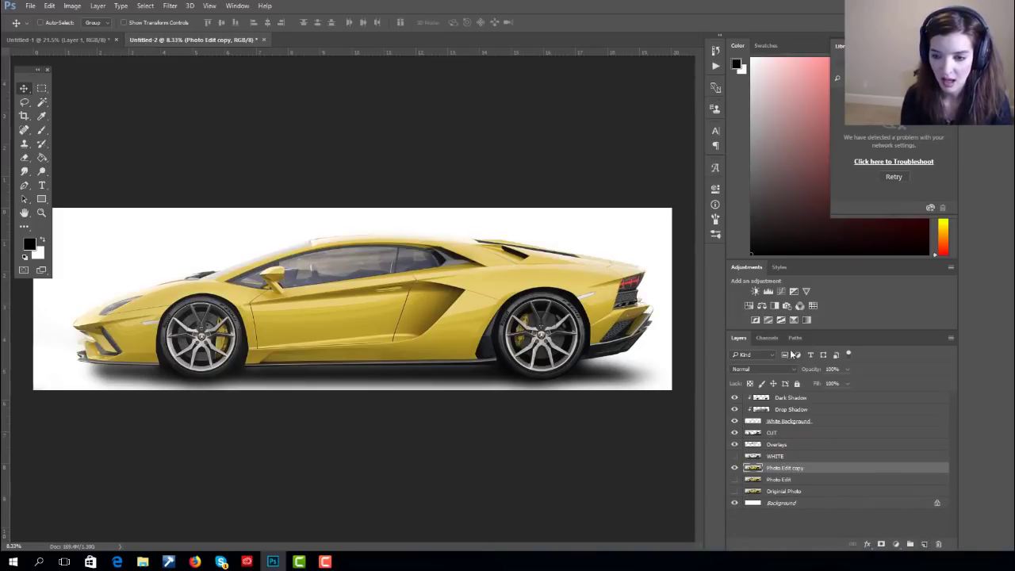
pyautogui.click(773, 304)
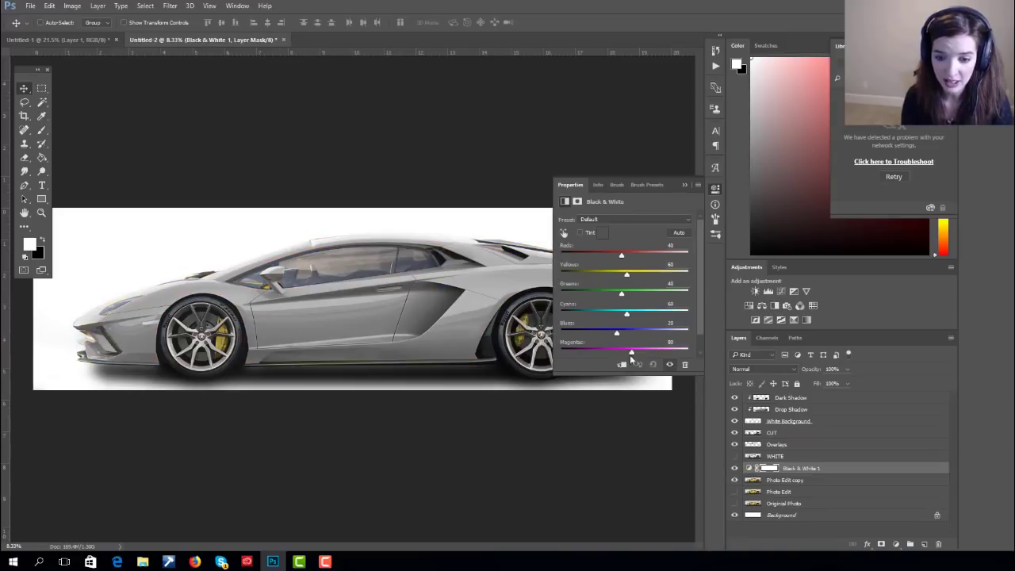
pyautogui.click(622, 366)
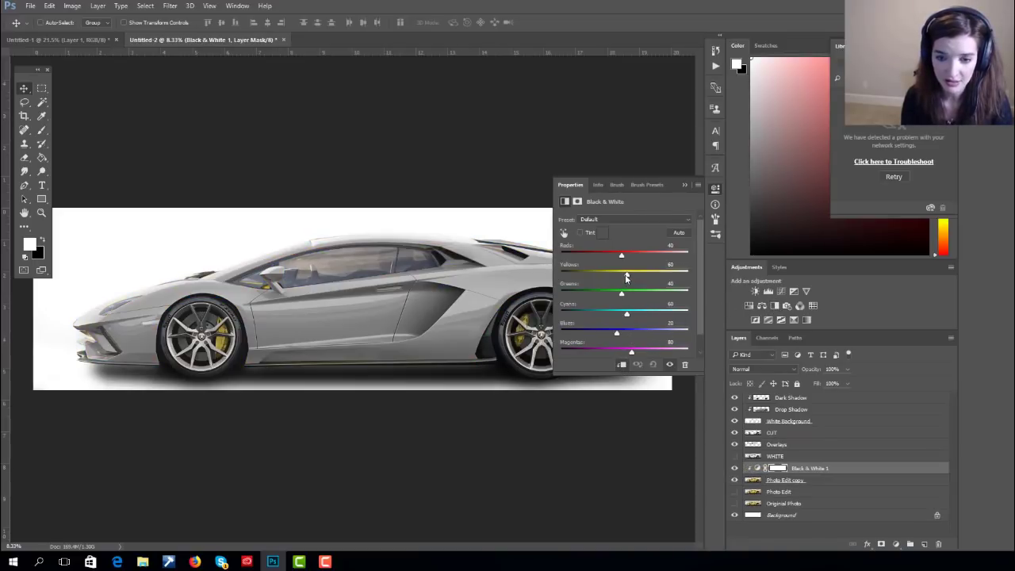
# - Darken the bodywork to black by setting the Black & White adjustment's Yellows to -54
pyautogui.moveTo(627, 276); pyautogui.dragTo(613, 276)
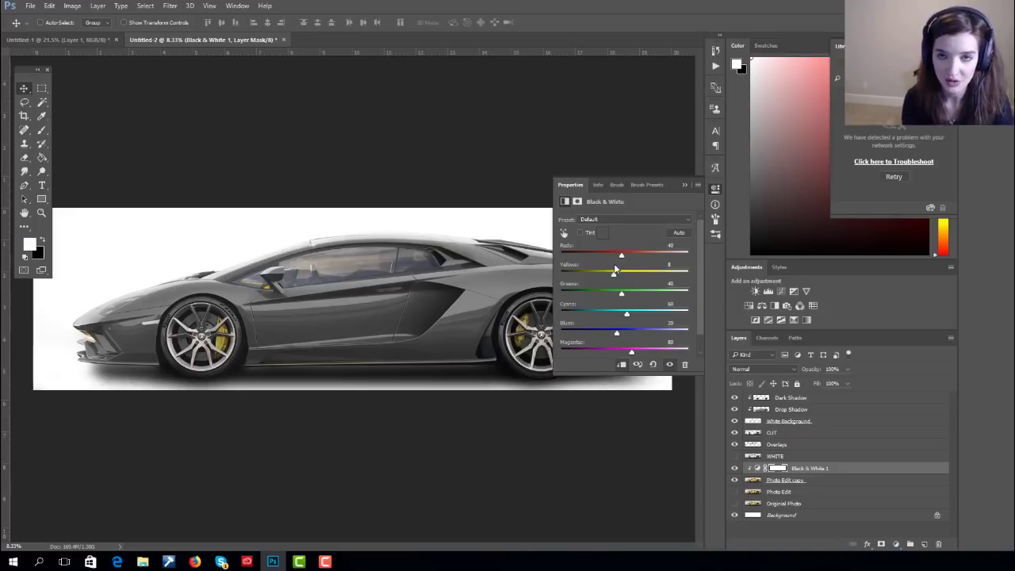
pyautogui.moveTo(613, 276); pyautogui.dragTo(600, 268)
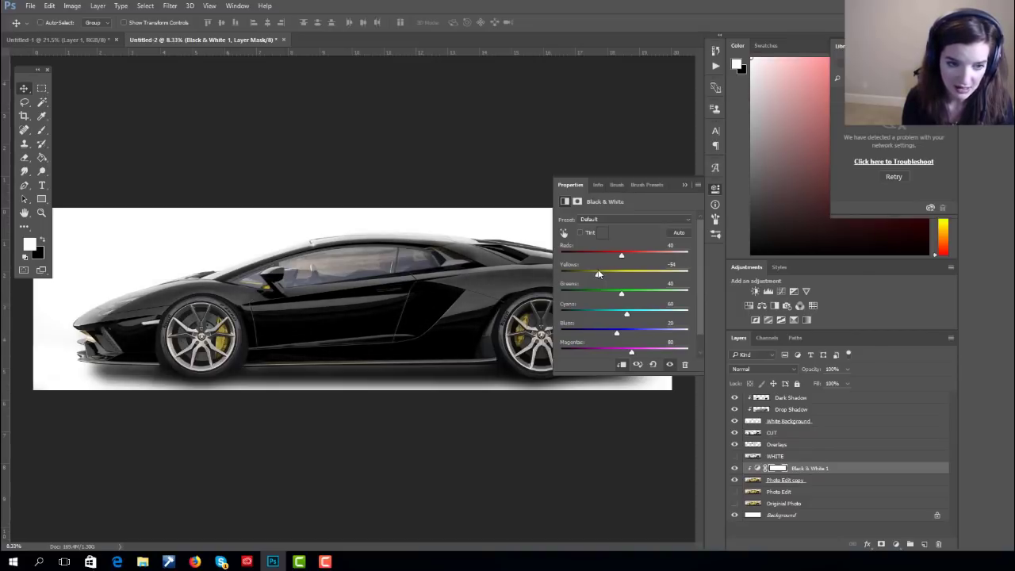
pyautogui.click(682, 184)
# - Merge the Black & White adjustment with the Photo Edit copy and rename the merged layer "BLACK"
pyautogui.keyDown('shift'); pyautogui.click(813, 481); pyautogui.keyUp('shift')
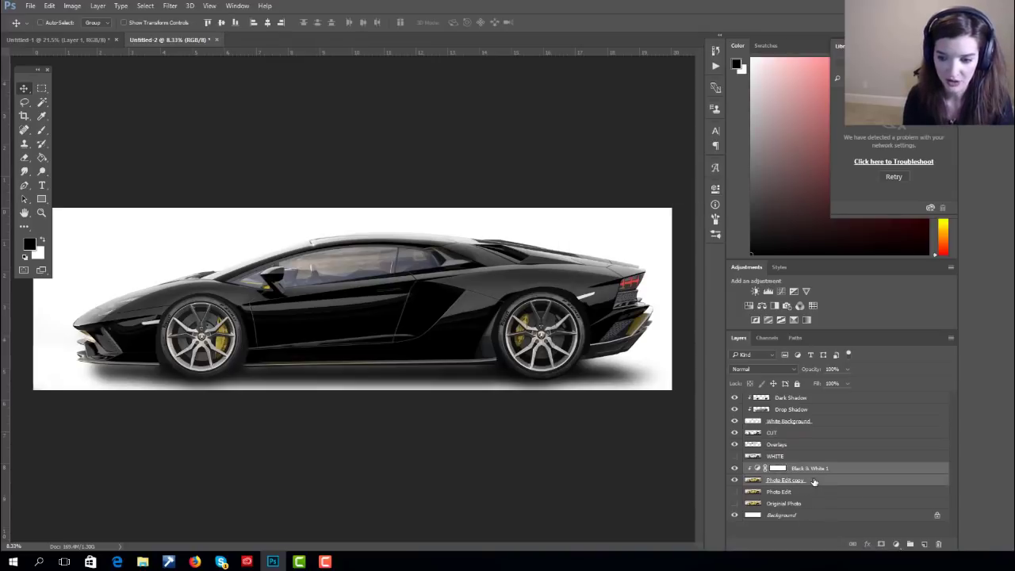
pyautogui.rightClick(814, 480)
pyautogui.click(867, 384)
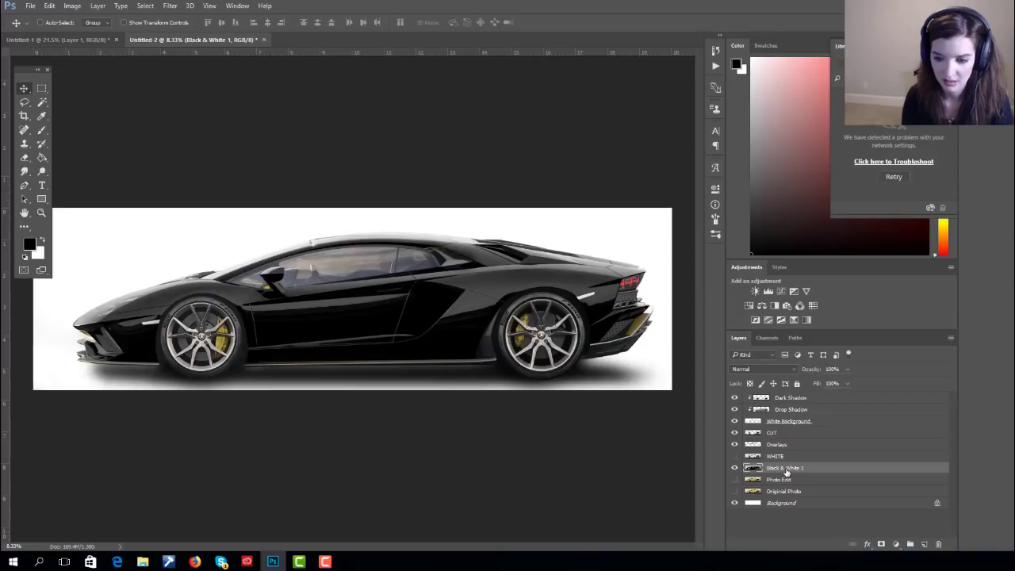
pyautogui.doubleClick(785, 469)
pyautogui.write('BlACK')
pyautogui.press('Return')
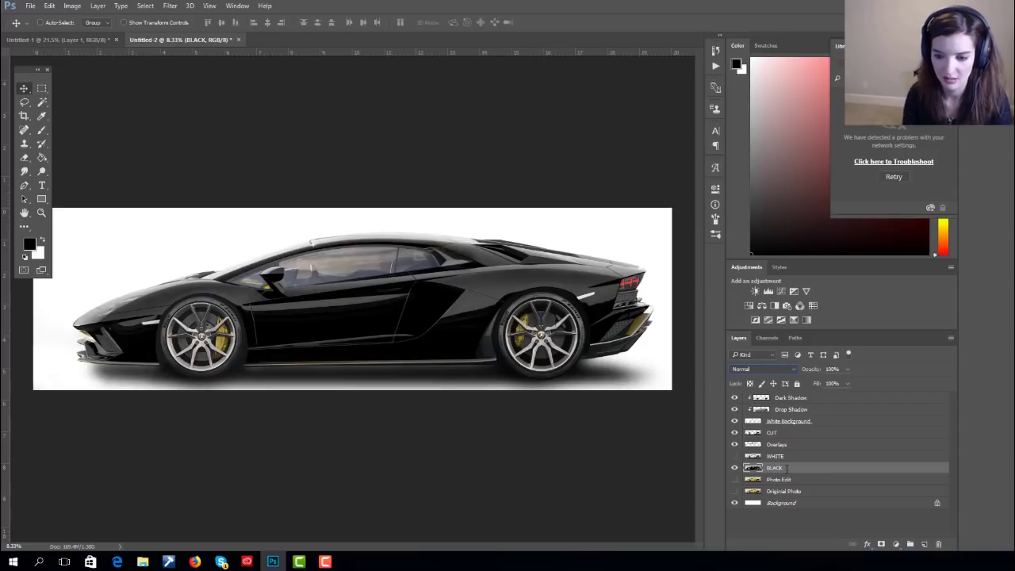
# - Set the BLACK layer's blend mode to Screen
pyautogui.click(762, 370)
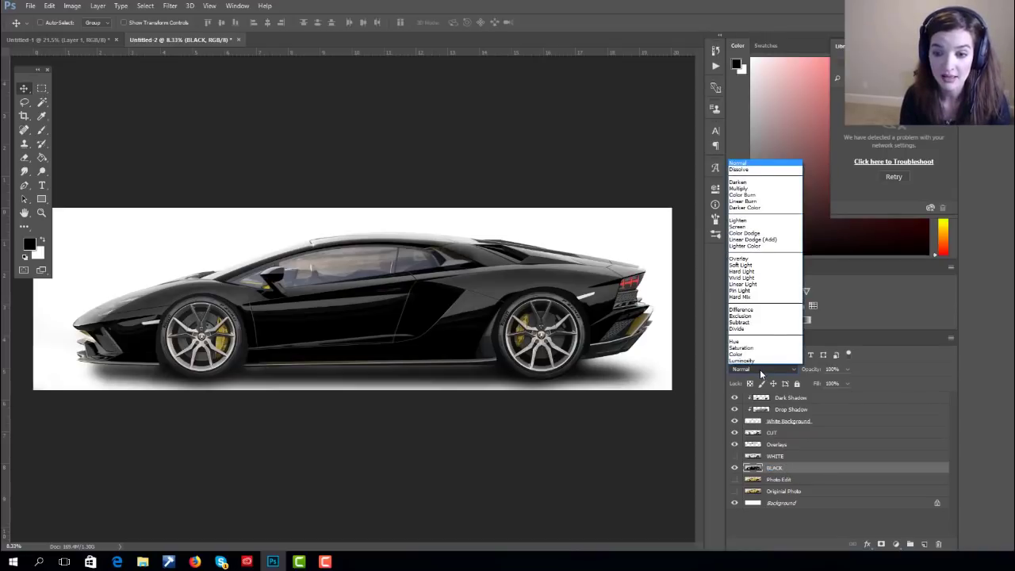
pyautogui.click(767, 226)
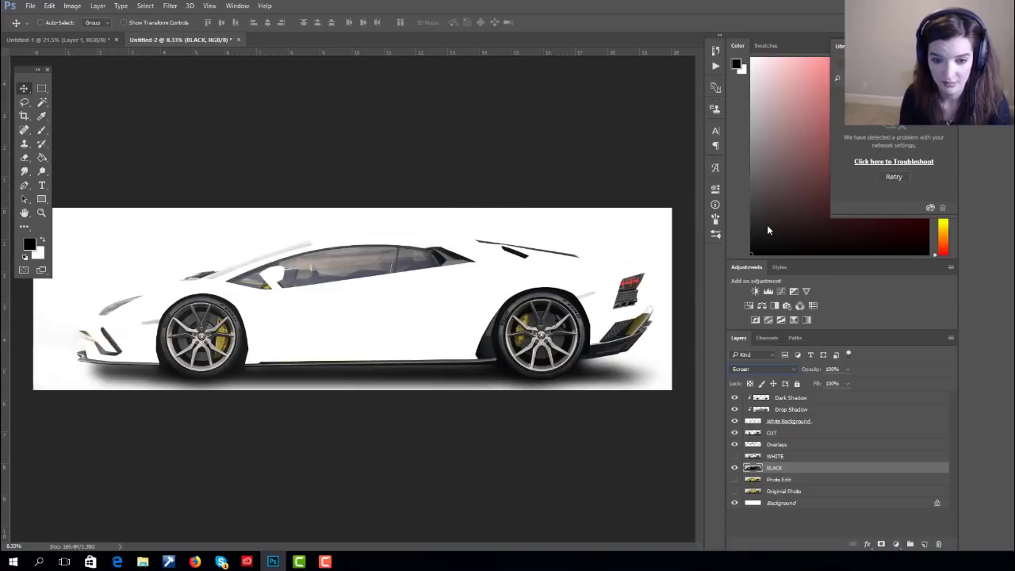
pyautogui.click(812, 481)
pyautogui.click(817, 472)
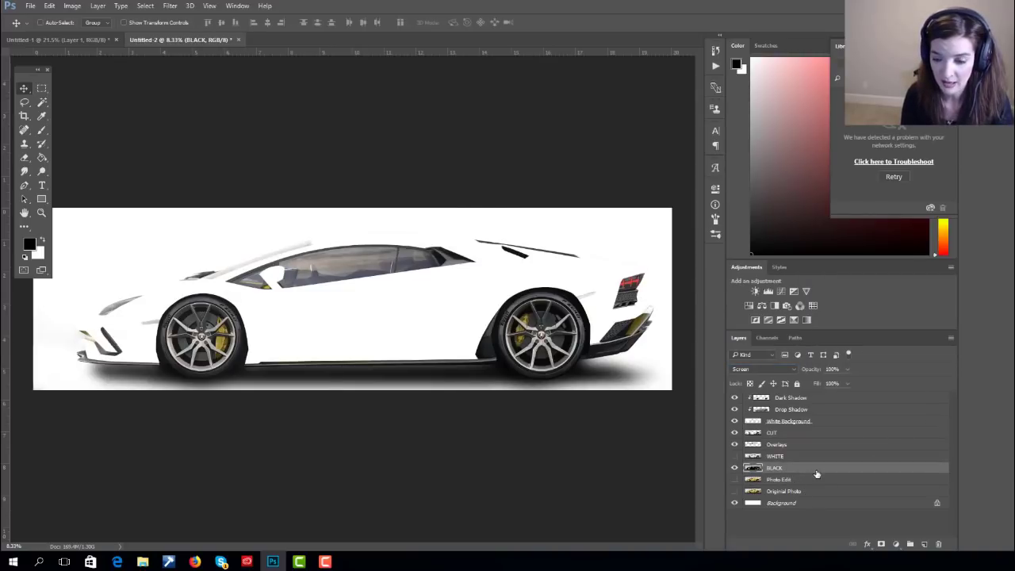
pyautogui.click(817, 481)
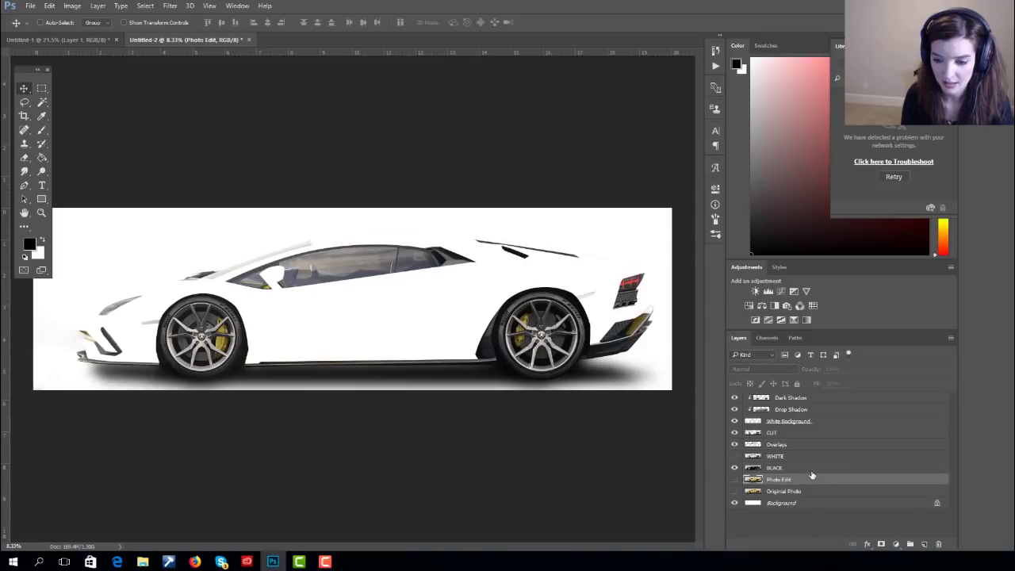
# - Group all layers from BLACK up to Dark Shadow and name the group "Template"
pyautogui.click(812, 469)
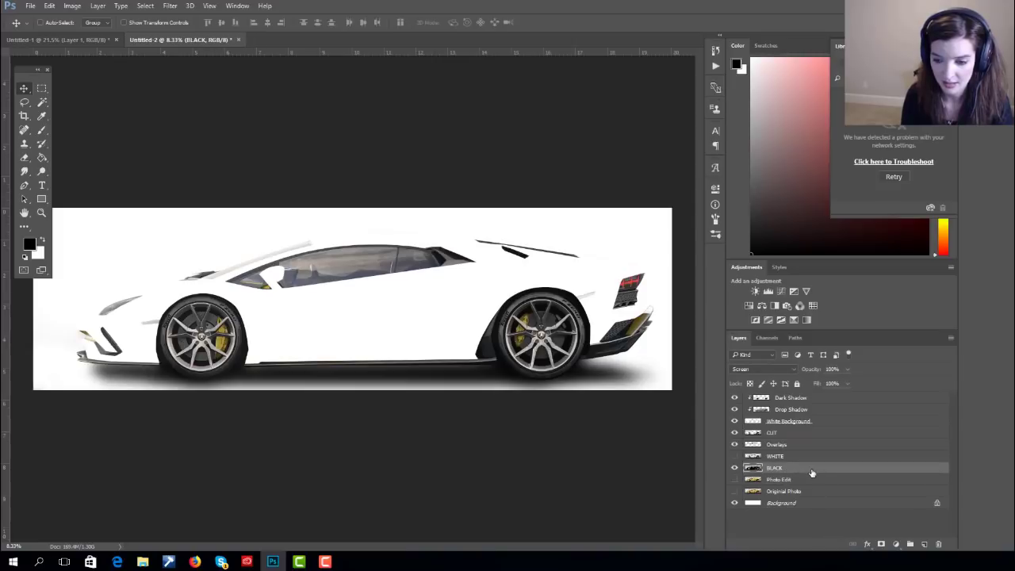
pyautogui.keyDown('shift'); pyautogui.click(840, 399); pyautogui.keyUp('shift')
pyautogui.click(910, 544)
pyautogui.doubleClick(774, 399)
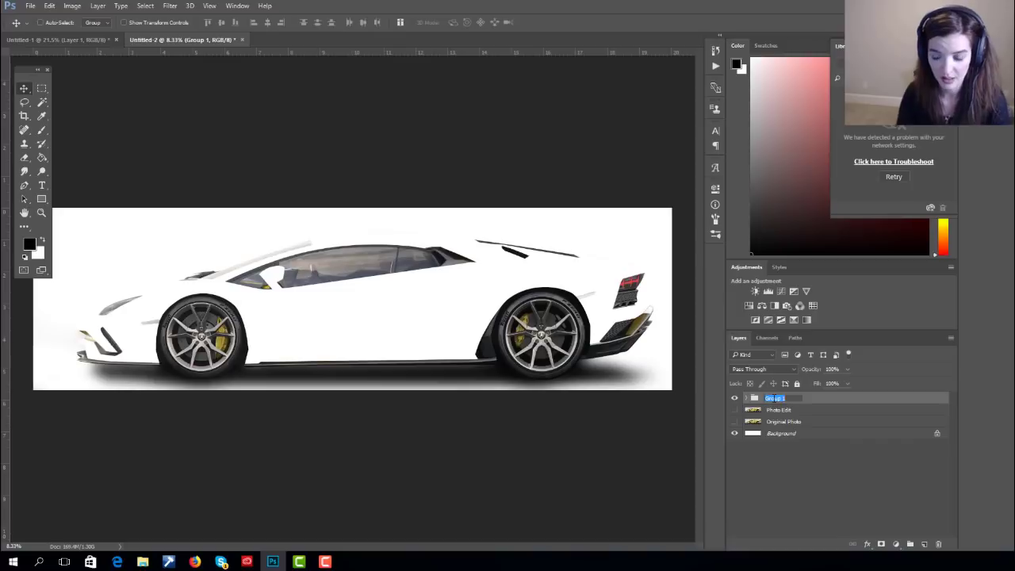
pyautogui.write('T')
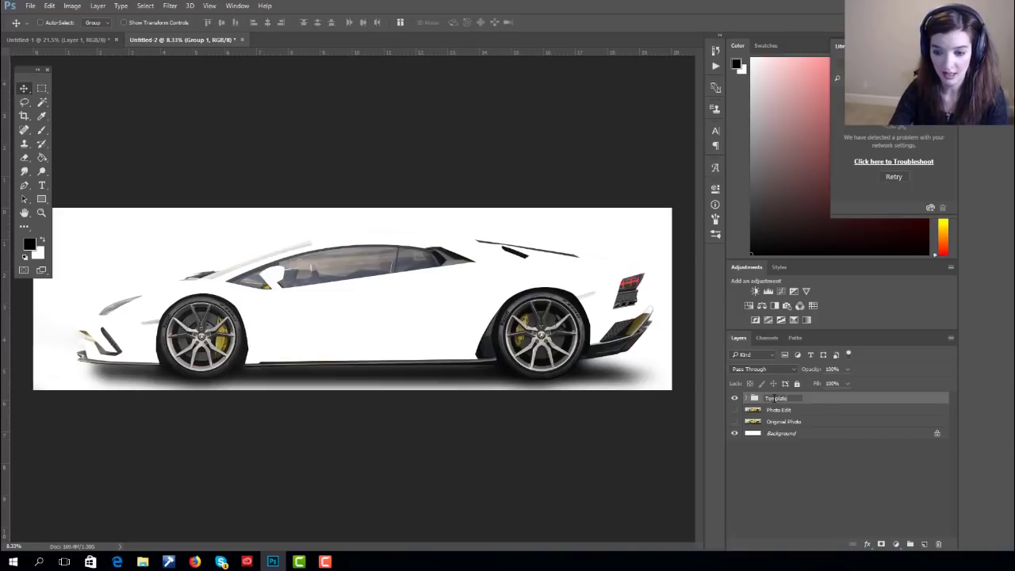
pyautogui.write('emplate')
pyautogui.press('Return')
# - Label the Template group with the Violet colour and toggle its visibility off and on
pyautogui.rightClick(831, 405)
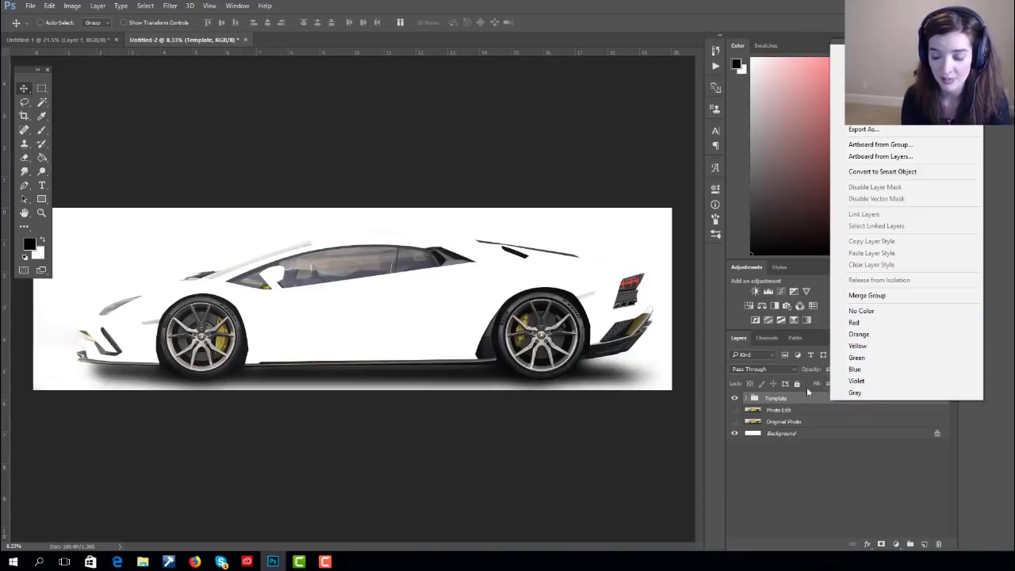
pyautogui.click(858, 381)
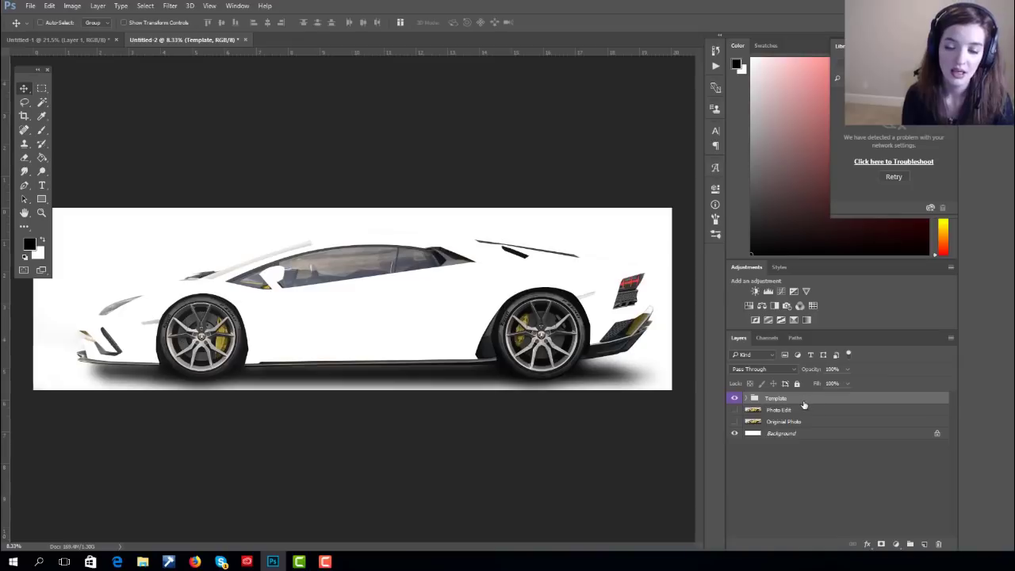
pyautogui.click(736, 399)
pyautogui.click(736, 399)
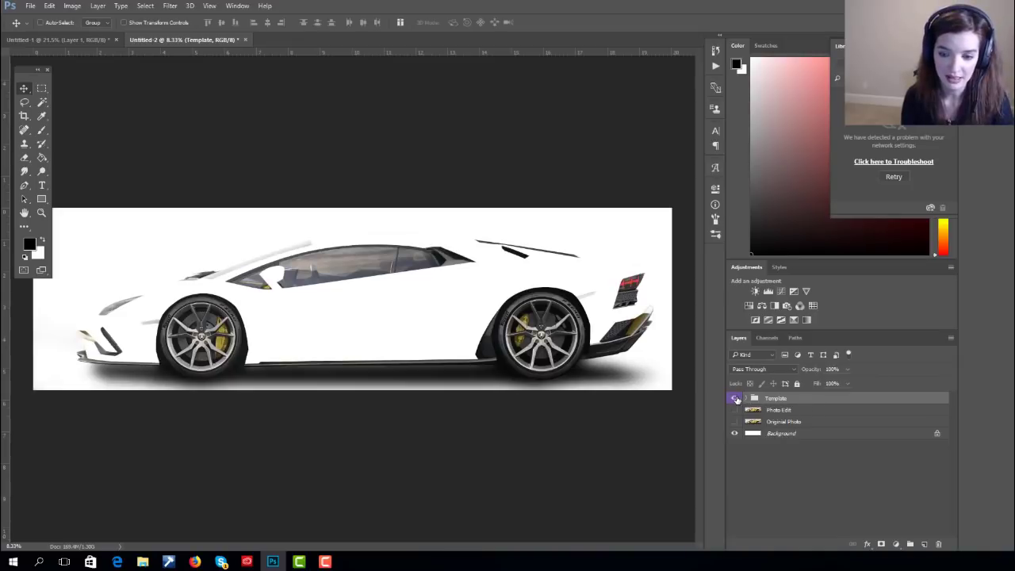
# - Select the Photo Edit layer and show the WHITE layer inside the Template group
pyautogui.click(786, 407)
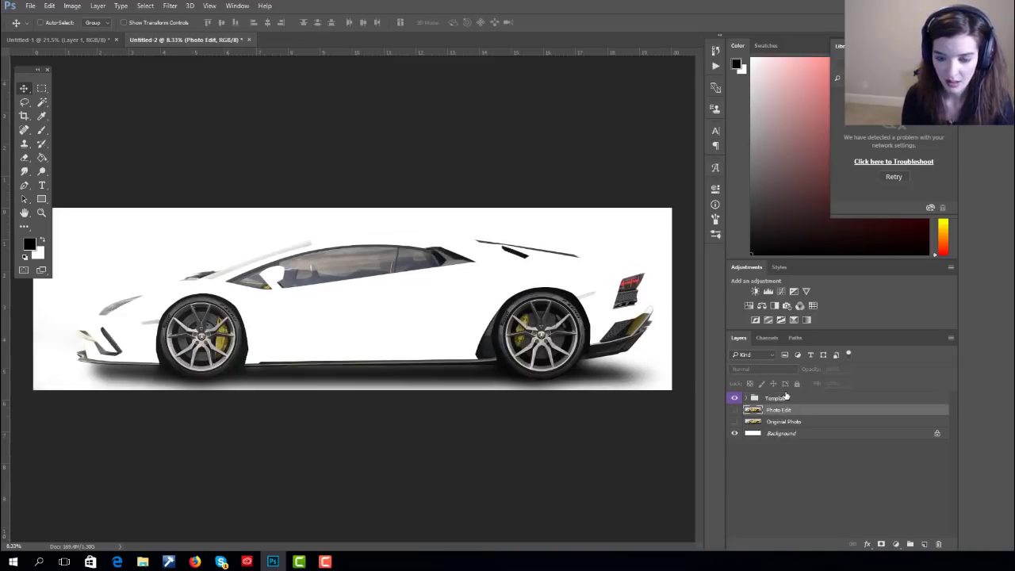
pyautogui.click(748, 397)
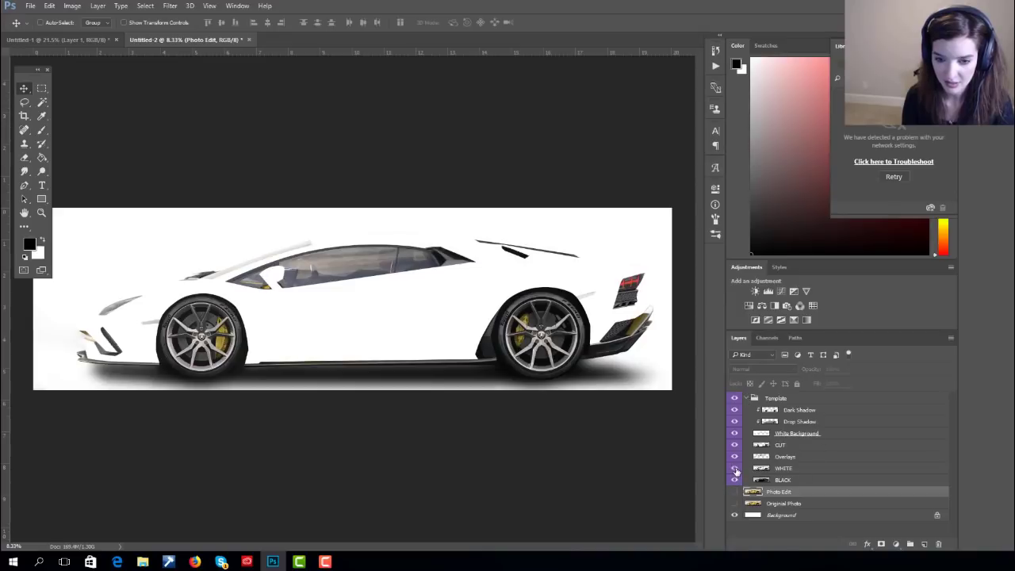
pyautogui.click(735, 469)
pyautogui.click(746, 399)
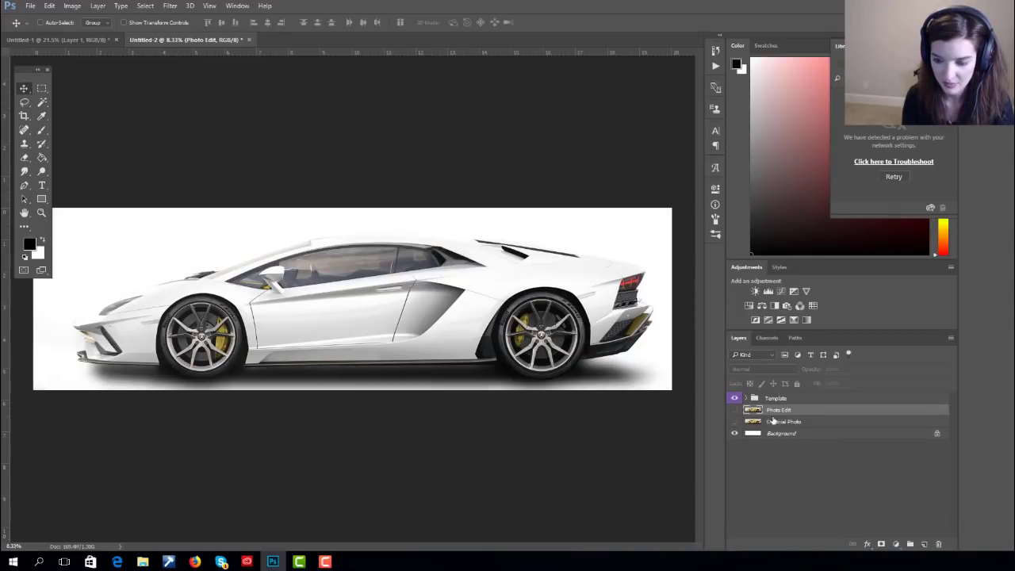
# - Draw a rectangle about 13540 × 3880 px over the whole car, above the Photo Edit layer, and fill it with magenta
pyautogui.click(40, 201)
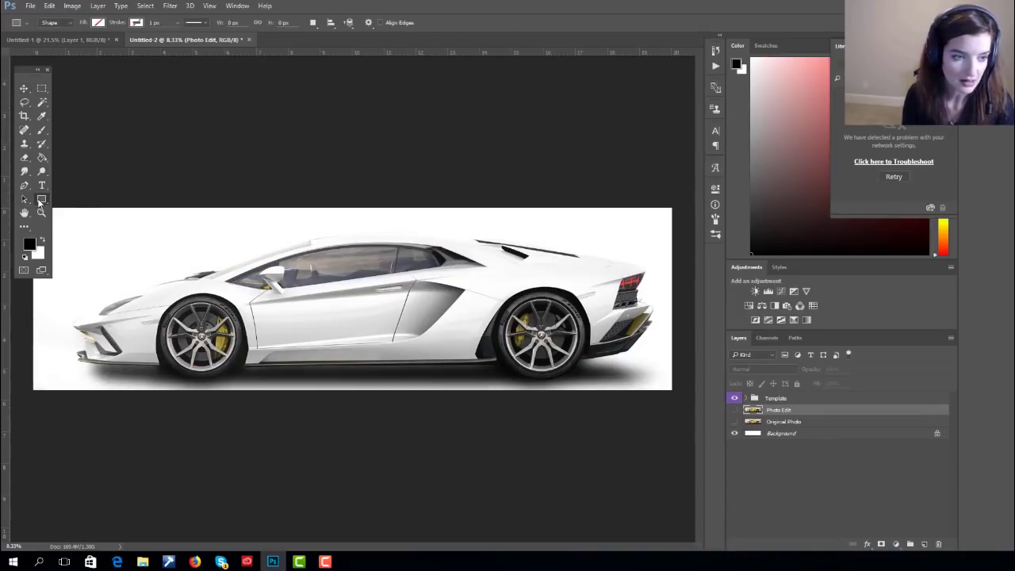
pyautogui.moveTo(61, 215); pyautogui.dragTo(662, 385)
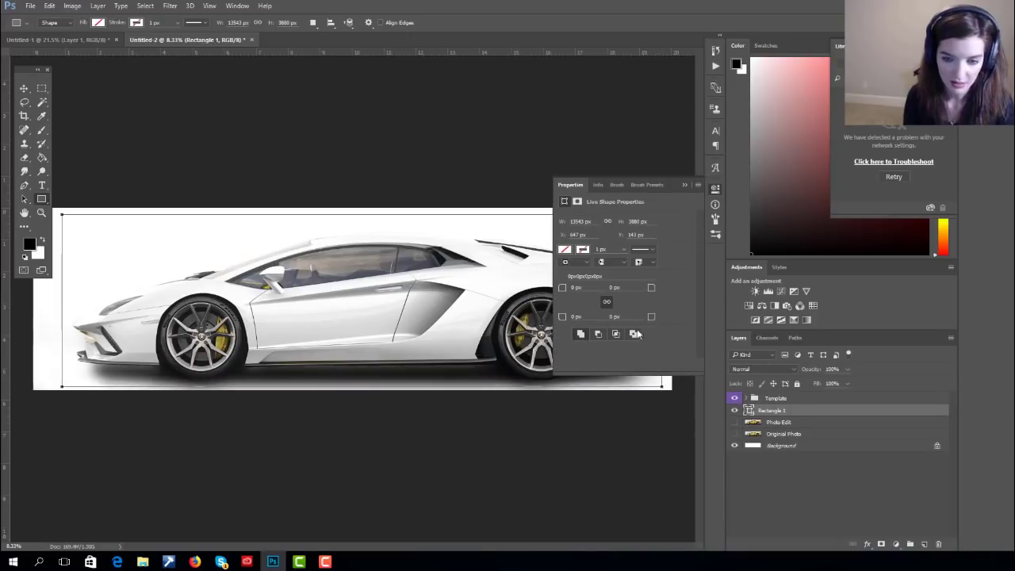
pyautogui.click(566, 250)
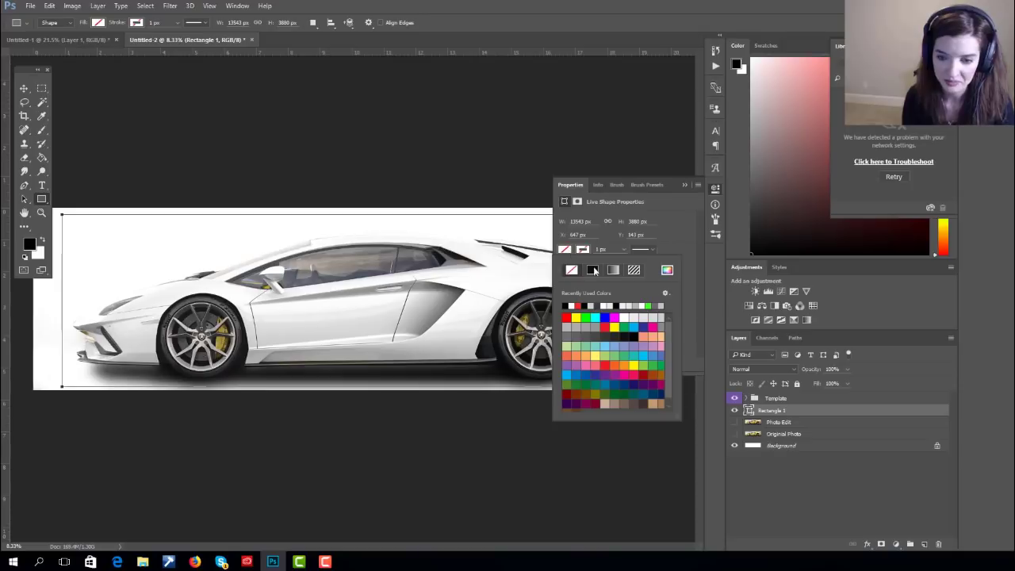
pyautogui.click(615, 317)
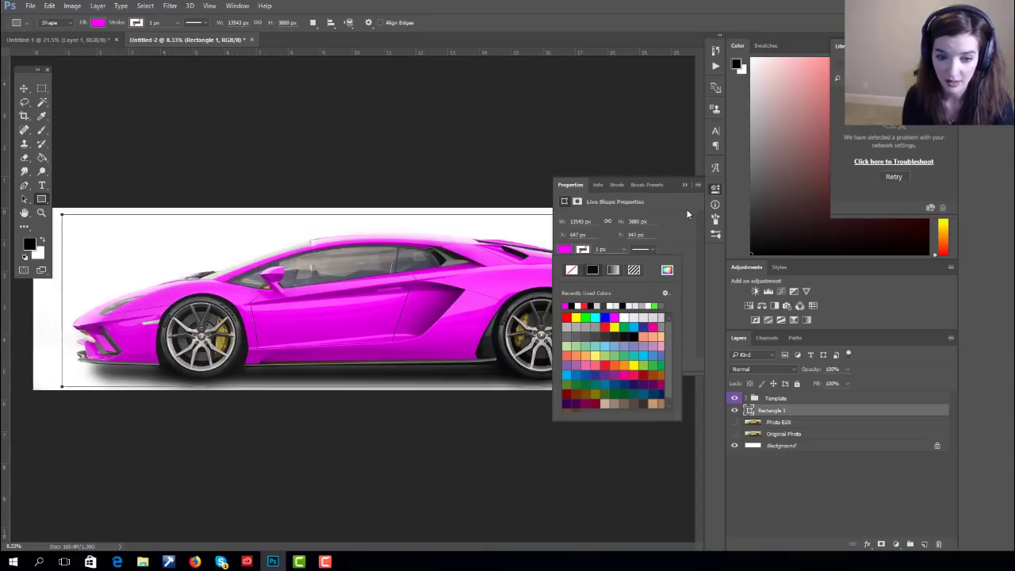
pyautogui.click(685, 185)
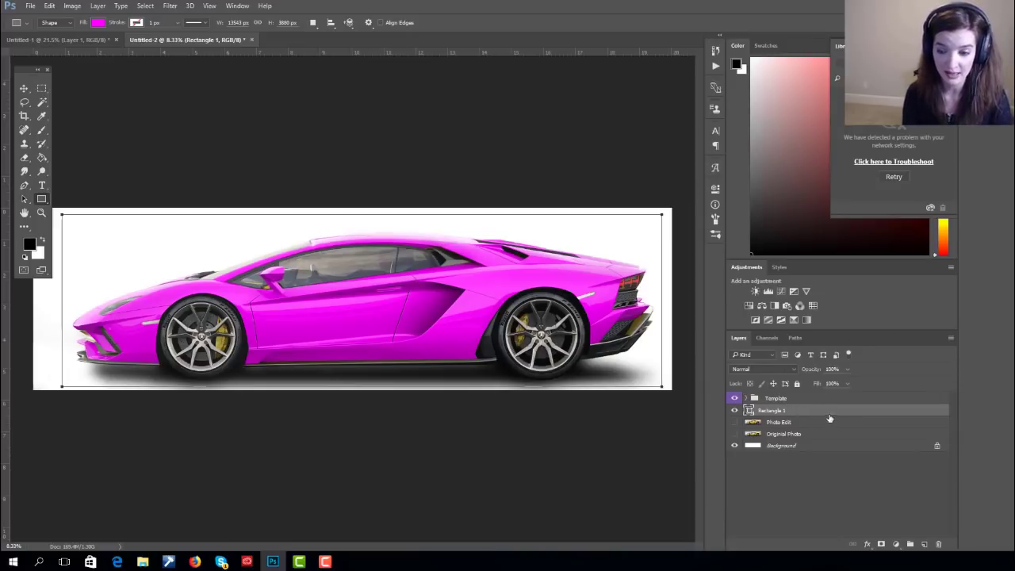
# - Create a layer group named "Design" above the magenta rectangle and label it Orange
pyautogui.click(910, 544)
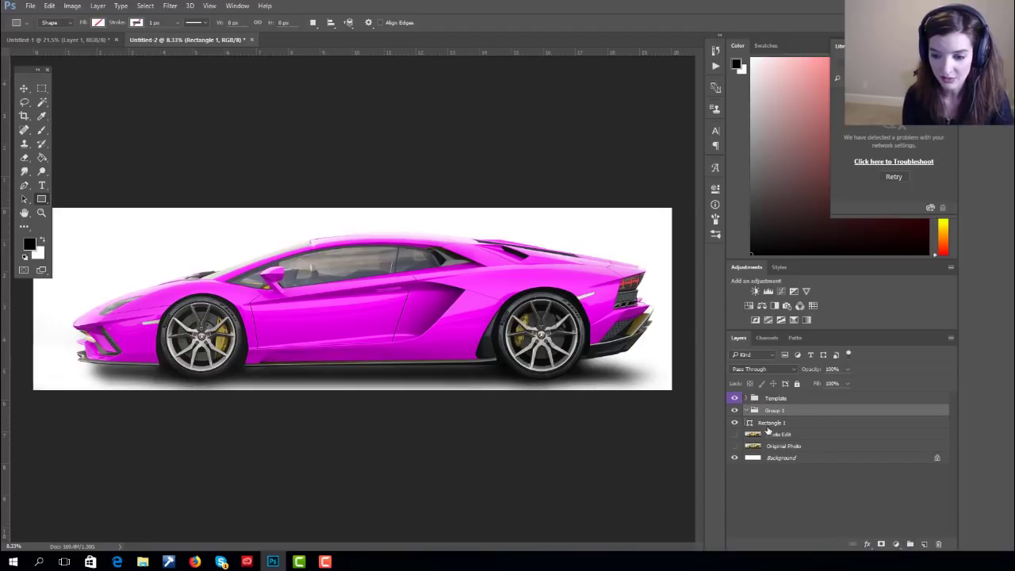
pyautogui.doubleClick(774, 410)
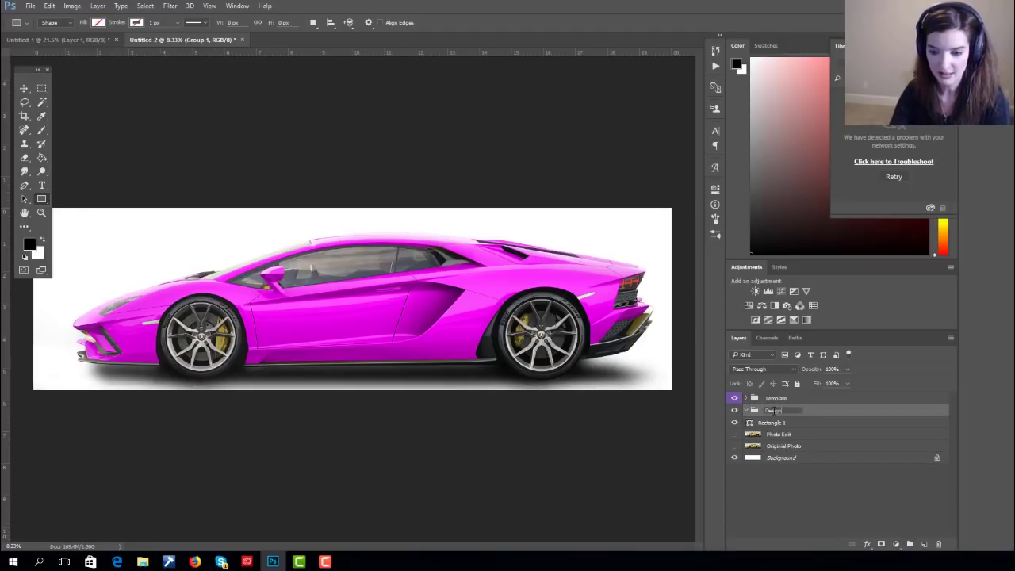
pyautogui.press('Return')
pyautogui.rightClick(777, 411)
pyautogui.click(794, 343)
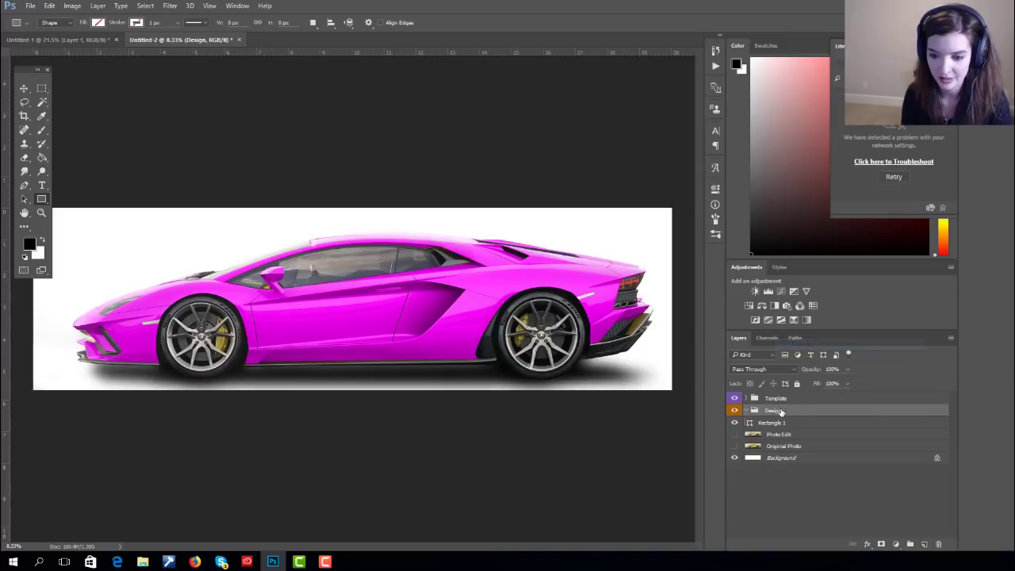
# - Move the Rectangle 1 layer into the Design group and check its contents
pyautogui.click(781, 423)
pyautogui.moveTo(781, 423); pyautogui.dragTo(781, 411)
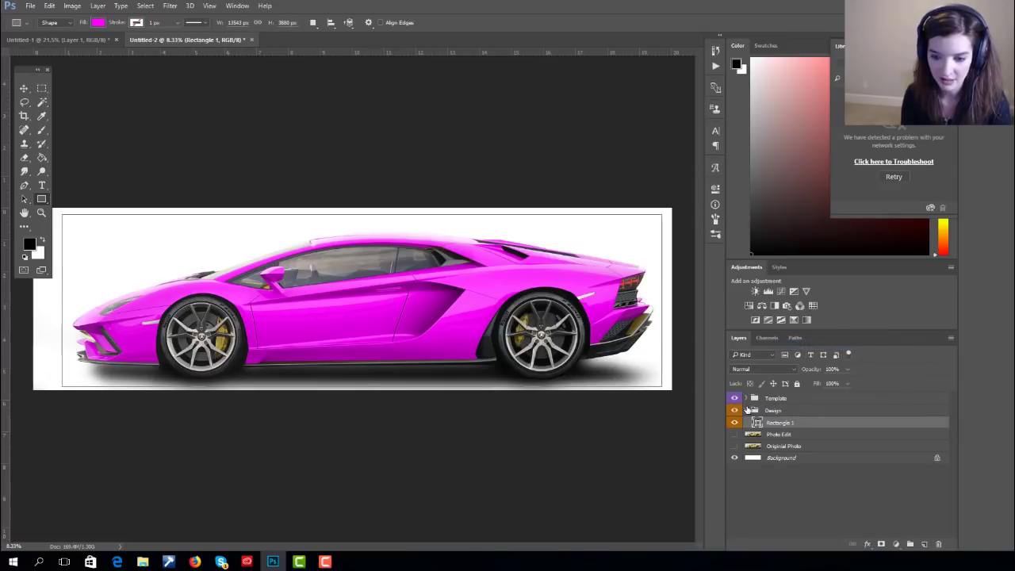
pyautogui.click(747, 410)
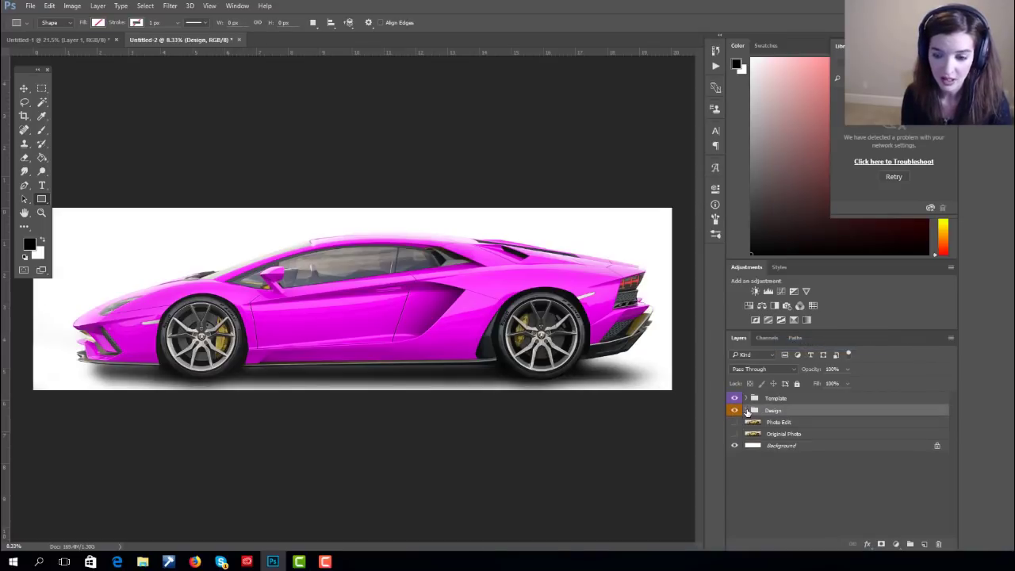
pyautogui.click(747, 411)
# - Add a Hue/Saturation adjustment clipped to Rectangle 1 and set its hue to +21
pyautogui.click(774, 423)
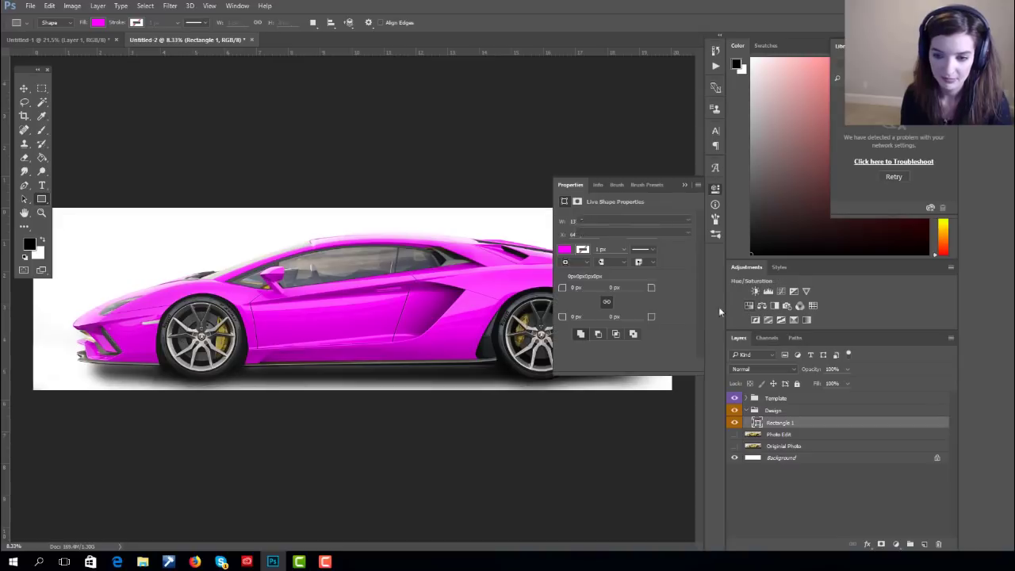
pyautogui.click(749, 305)
pyautogui.click(622, 364)
pyautogui.moveTo(625, 257)
pyautogui.mouseDown()
pyautogui.moveTo(588, 257)
pyautogui.moveTo(648, 256)
pyautogui.moveTo(622, 255)
pyautogui.moveTo(637, 255)
pyautogui.mouseUp()
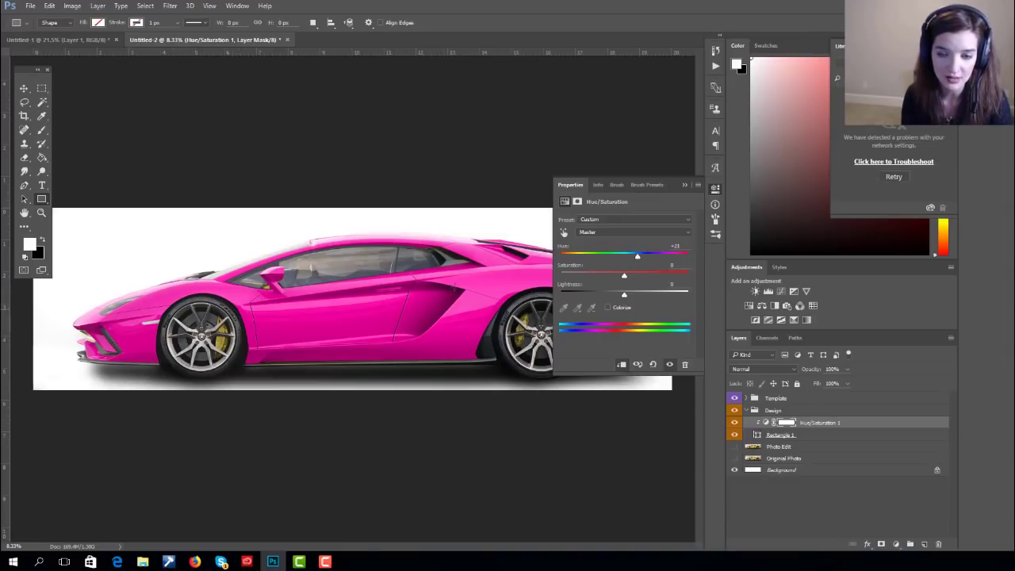
pyautogui.click(684, 184)
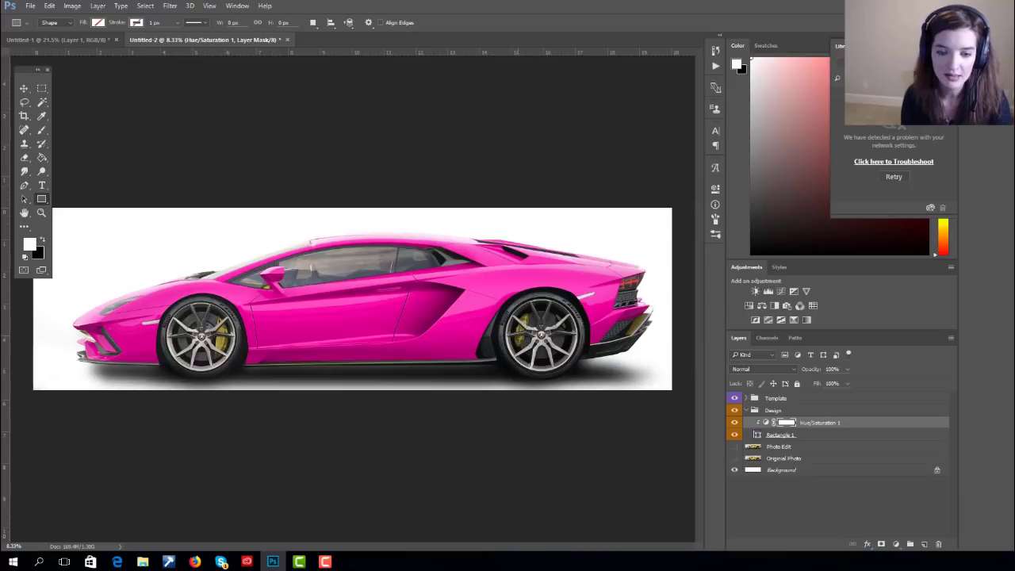
# - Collapse the Design group, expand the Template group and toggle the CUT layer's visibility to see what it covers
pyautogui.click(746, 410)
pyautogui.click(746, 399)
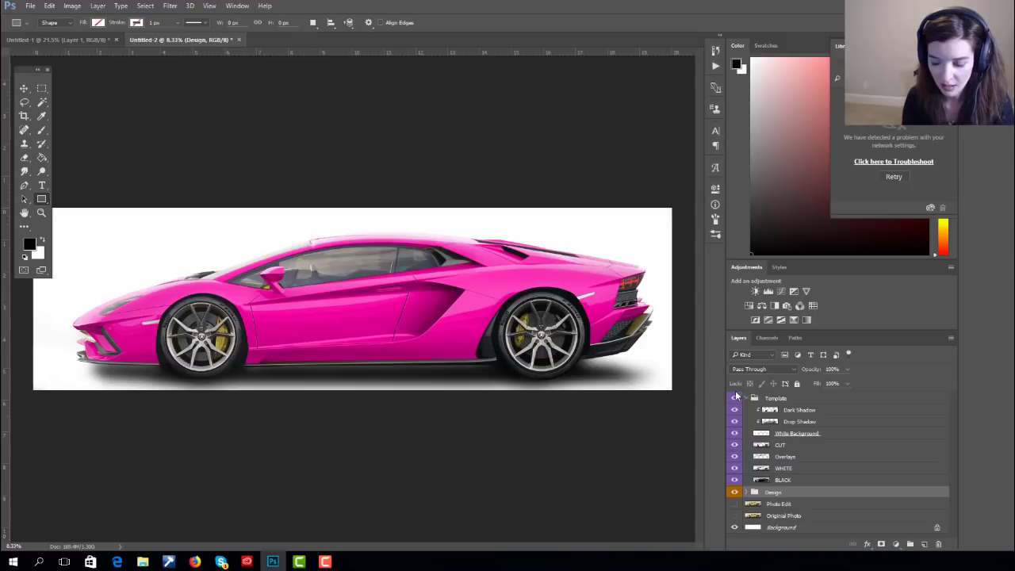
pyautogui.click(734, 449)
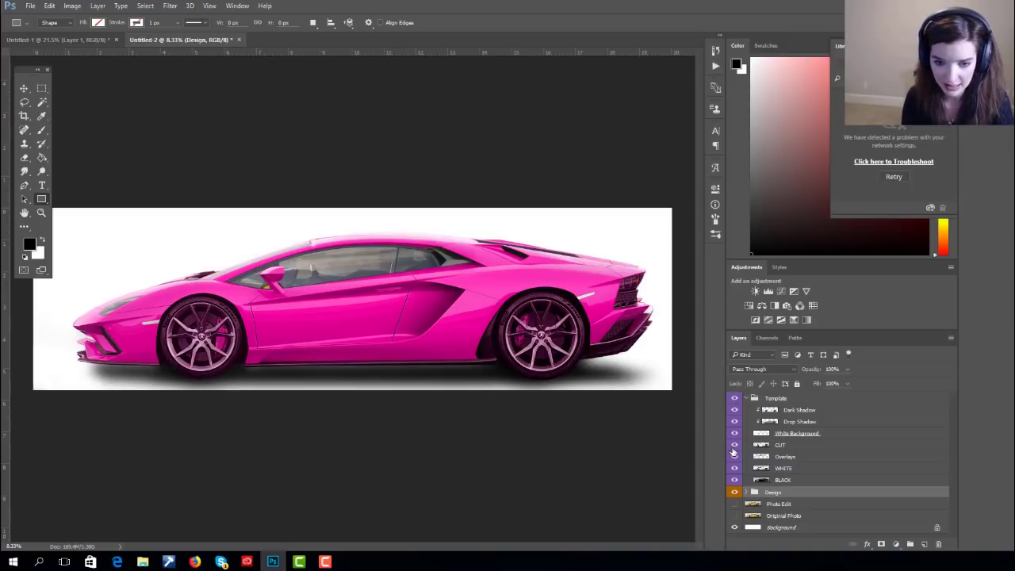
pyautogui.click(734, 449)
pyautogui.click(733, 449)
pyautogui.click(734, 449)
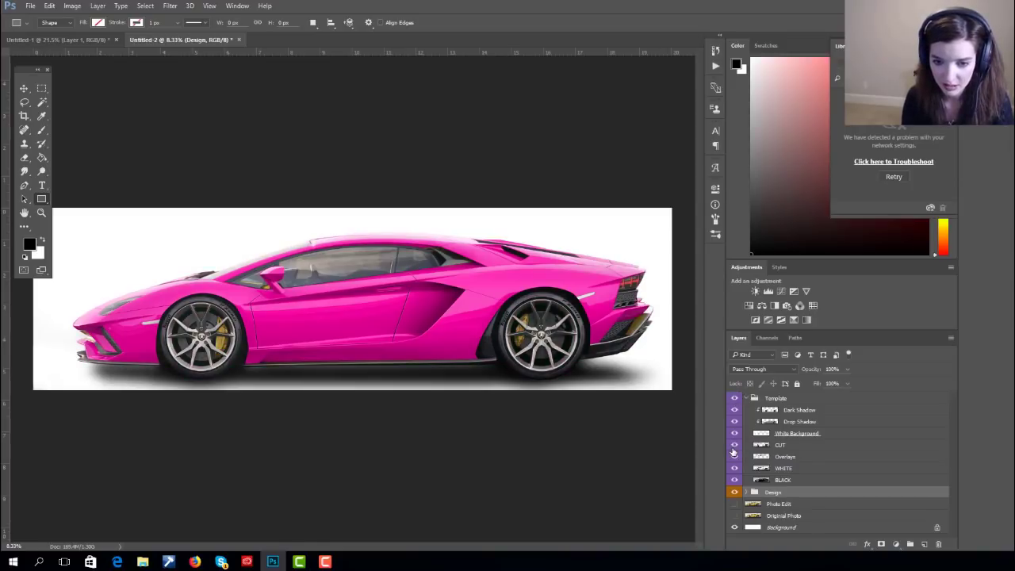
# - Try a Black & White adjustment clipped to the CUT layer and delete it
pyautogui.click(783, 448)
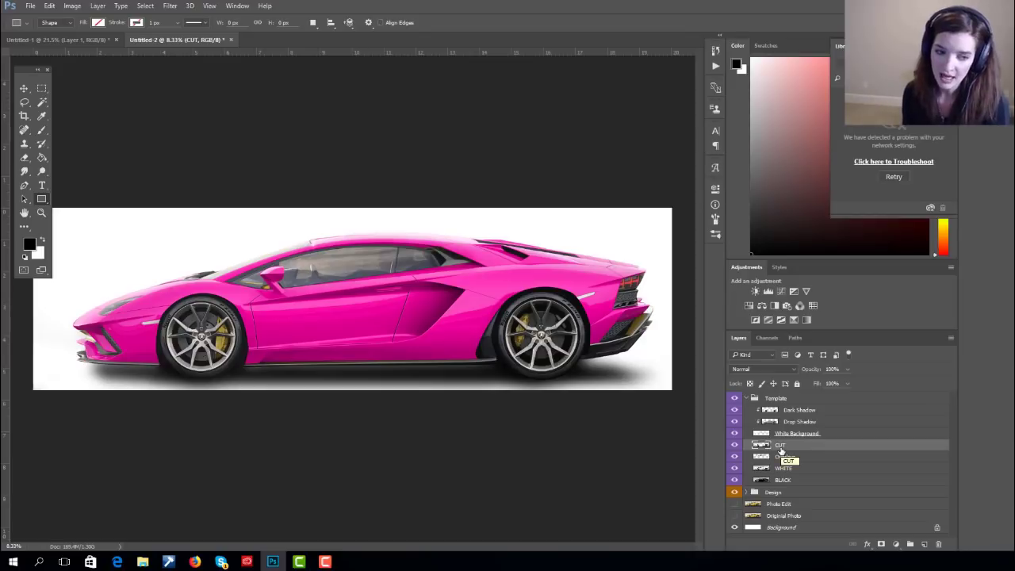
pyautogui.click(774, 305)
pyautogui.click(619, 364)
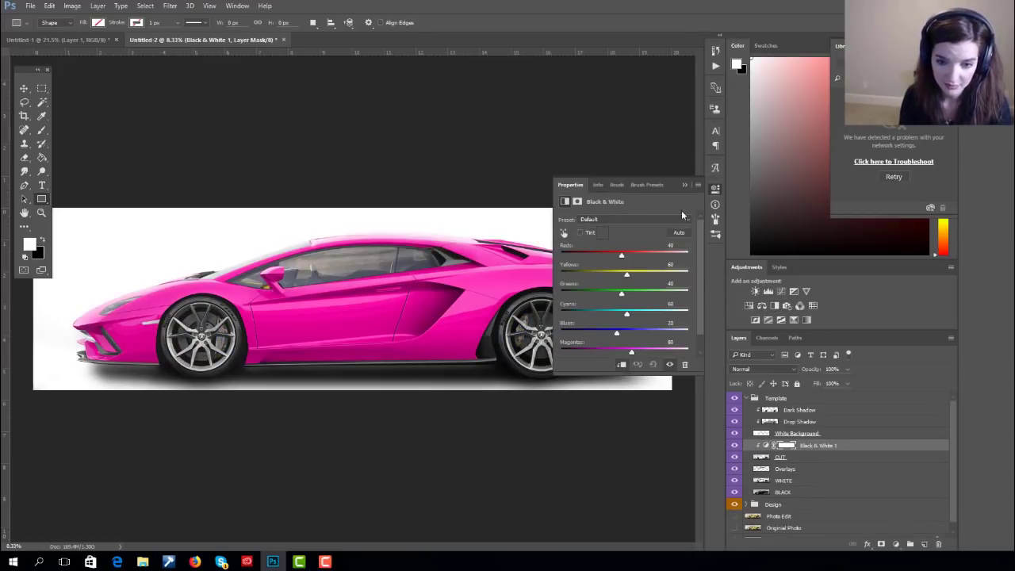
pyautogui.click(686, 187)
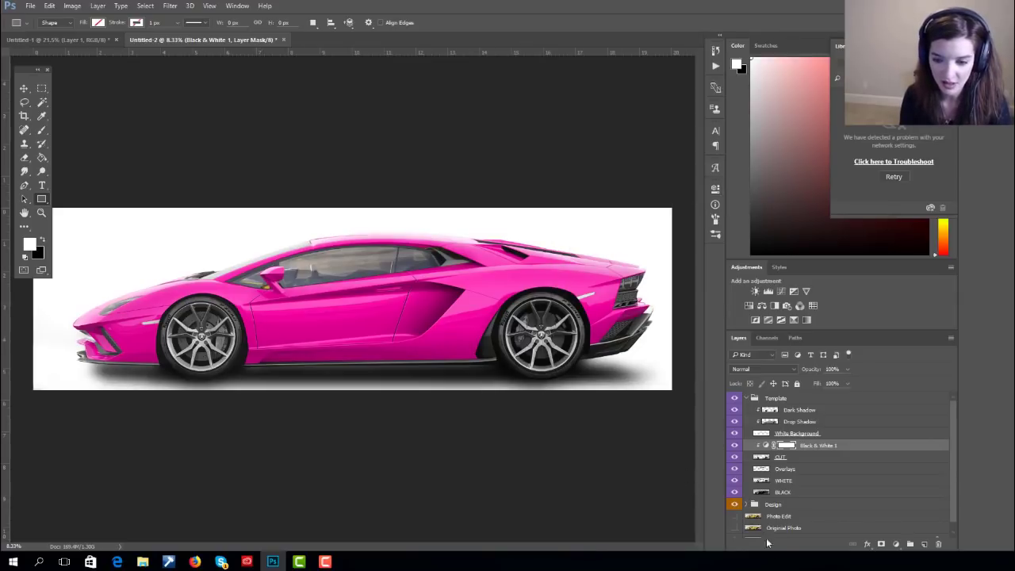
pyautogui.click(820, 451)
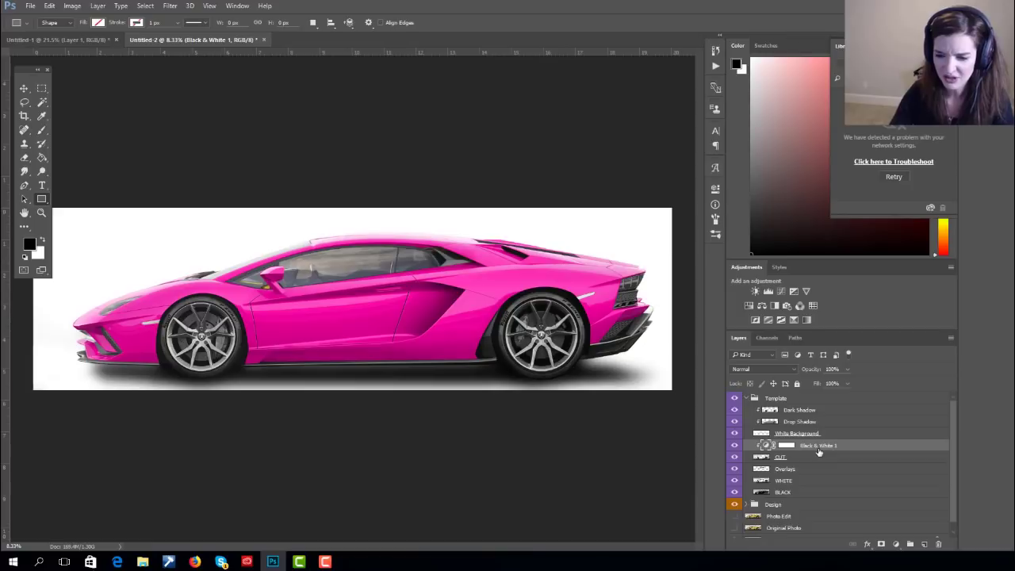
pyautogui.press('Delete')
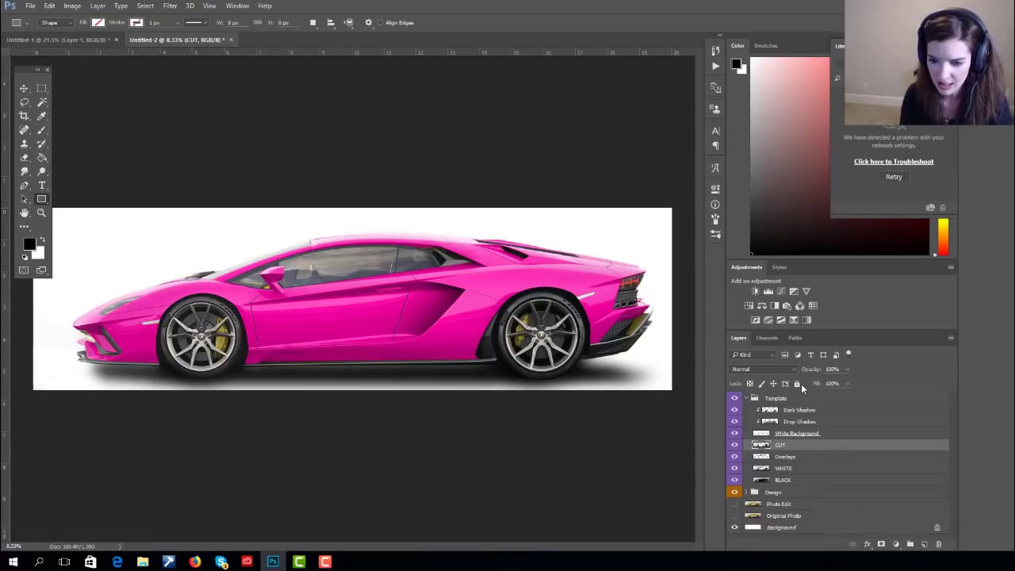
# - Add a Hue/Saturation adjustment clipped to the CUT layer and set its Yellows to hue -65 and saturation +25
pyautogui.click(750, 308)
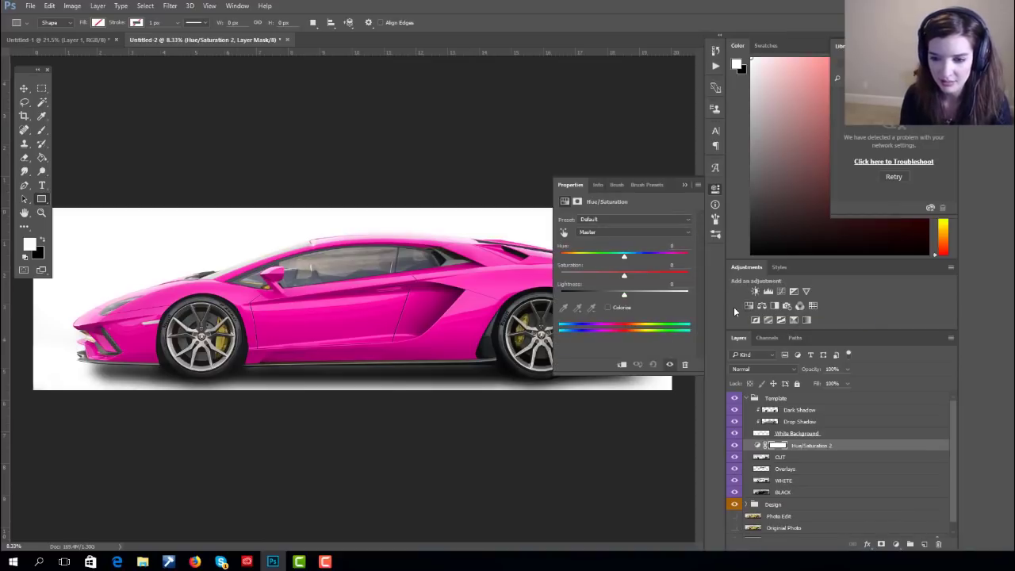
pyautogui.click(622, 364)
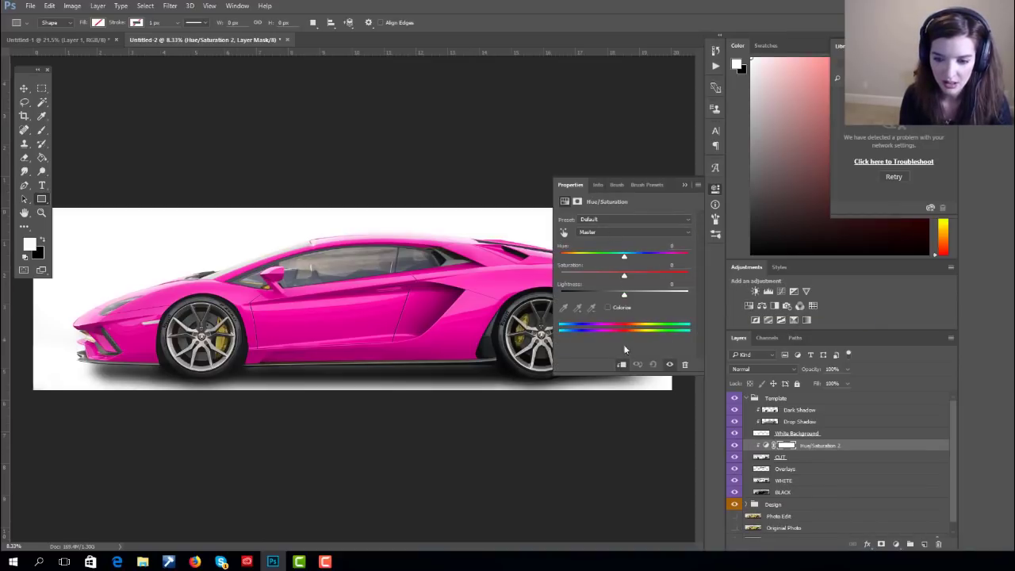
pyautogui.click(631, 233)
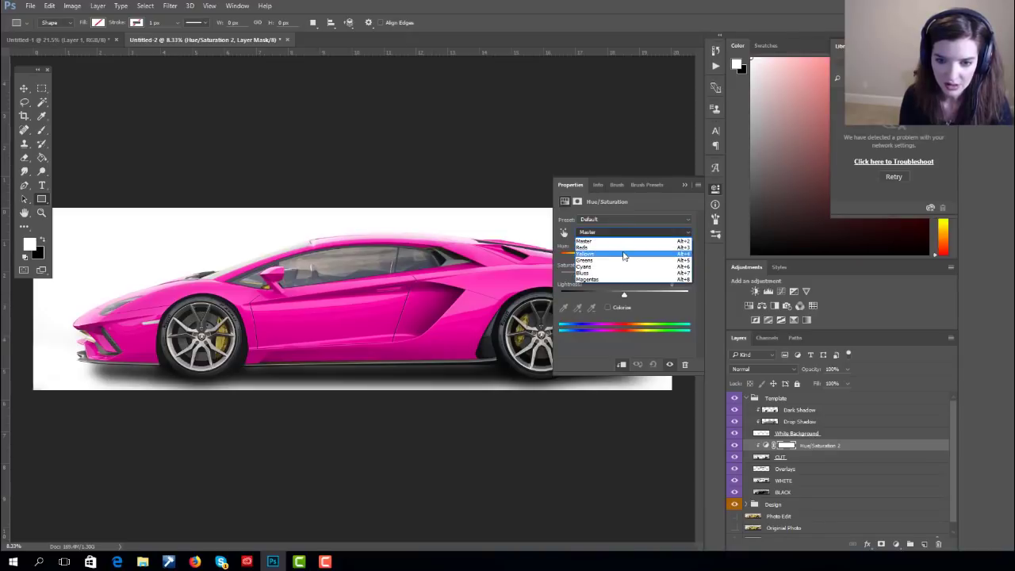
pyautogui.click(626, 254)
pyautogui.moveTo(626, 275)
pyautogui.mouseDown()
pyautogui.moveTo(571, 277)
pyautogui.moveTo(617, 277)
pyautogui.moveTo(613, 254)
pyautogui.moveTo(579, 259)
pyautogui.moveTo(623, 276)
pyautogui.mouseUp()
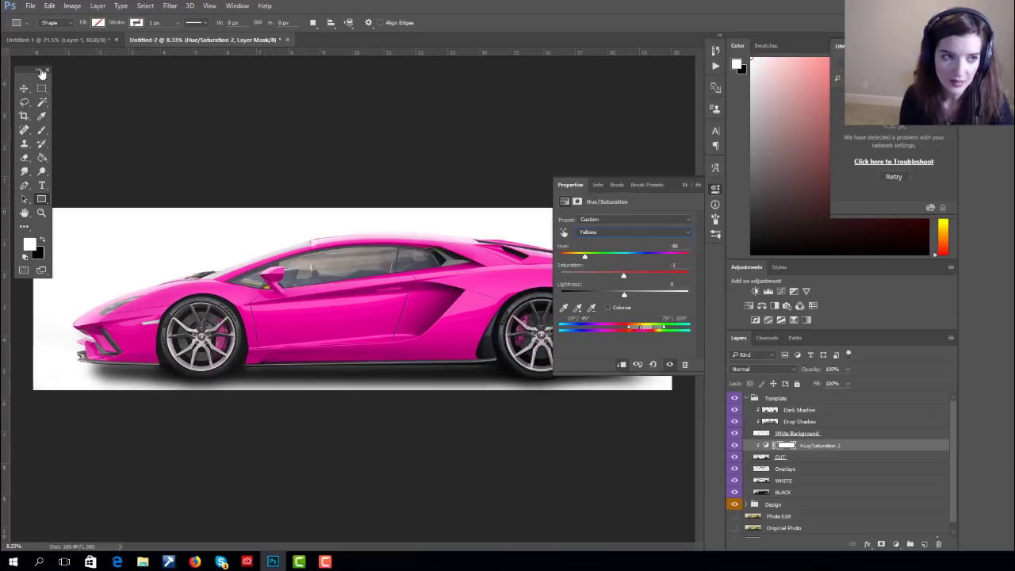
pyautogui.moveTo(585, 257)
pyautogui.mouseDown()
pyautogui.moveTo(547, 258)
pyautogui.moveTo(608, 259)
pyautogui.moveTo(580, 265)
pyautogui.moveTo(640, 275)
pyautogui.moveTo(562, 257)
pyautogui.moveTo(586, 261)
pyautogui.mouseUp()
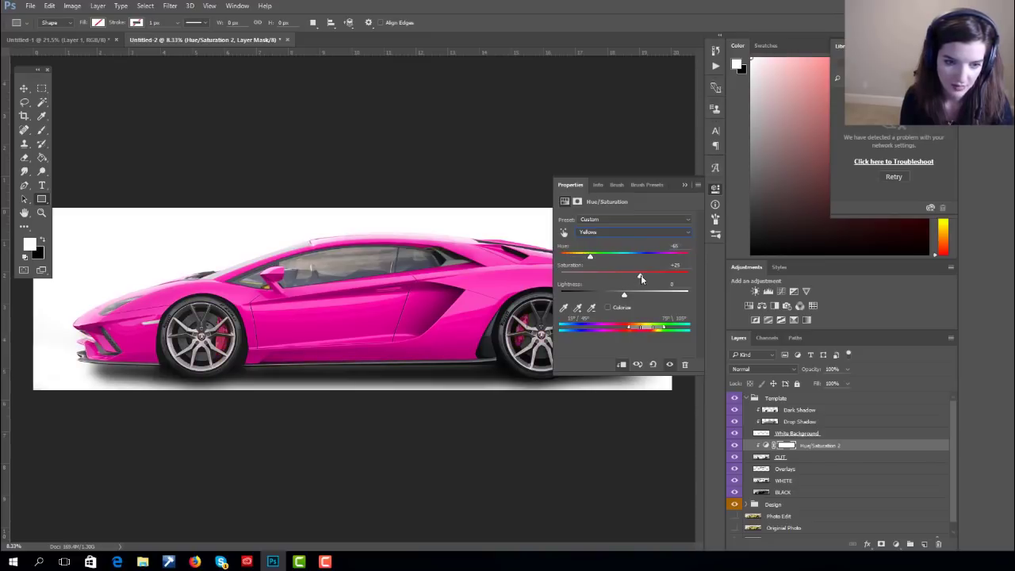
pyautogui.click(684, 184)
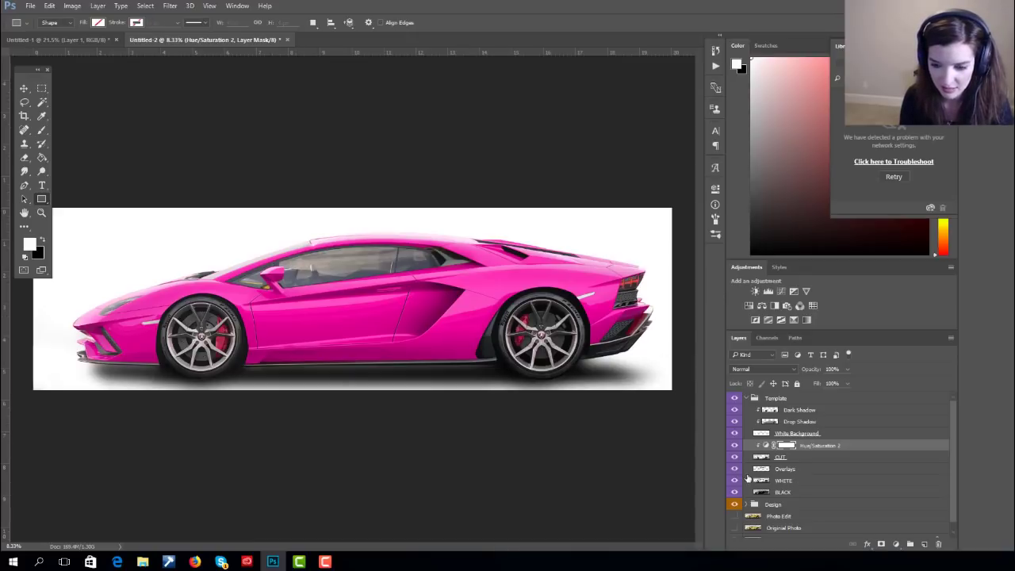
# - Duplicate the CUT layer's Hue/Saturation adjustment, place the copy directly above Overlays and clip it to that layer
pyautogui.click(748, 473)
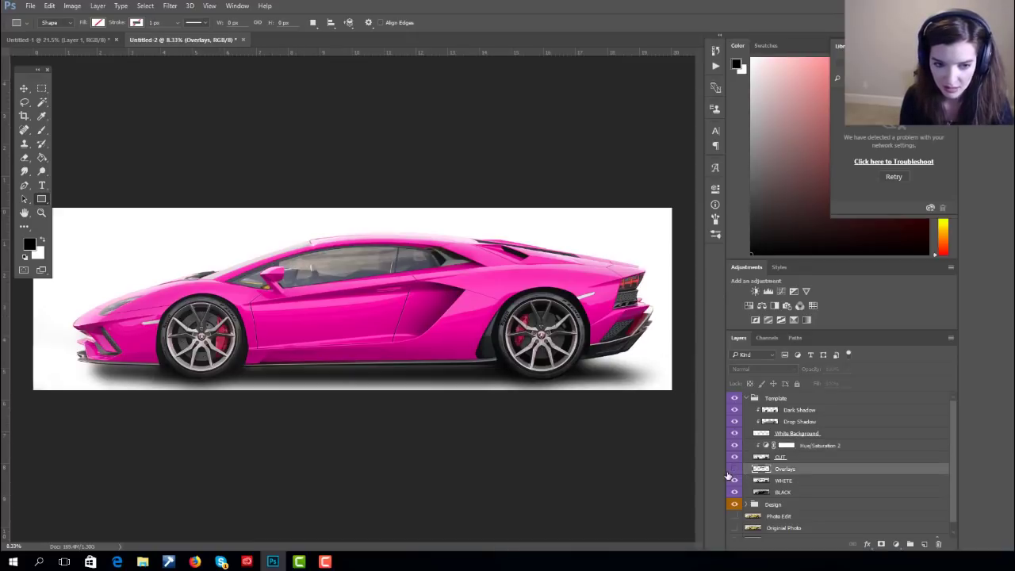
pyautogui.click(811, 438)
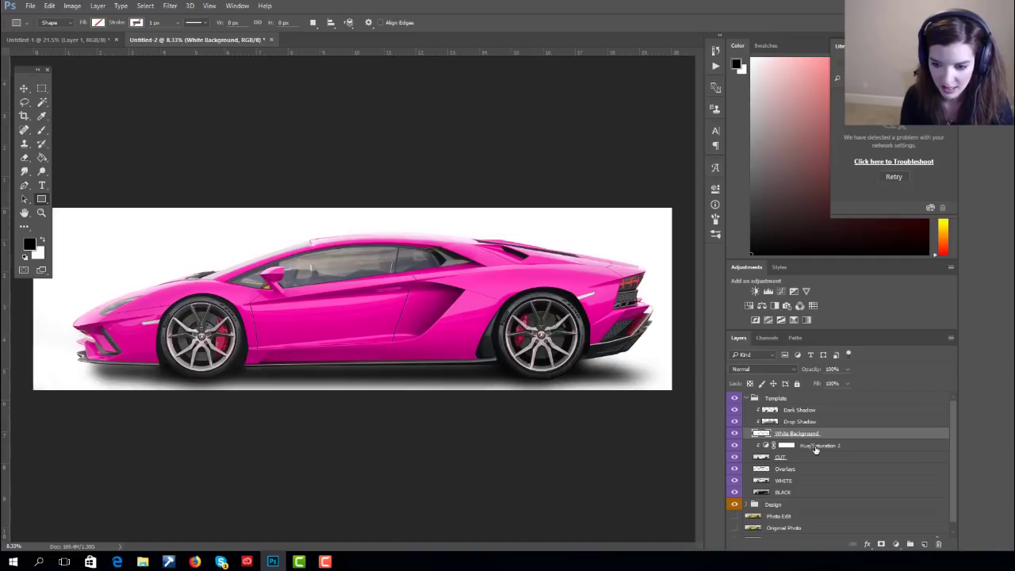
pyautogui.click(782, 449)
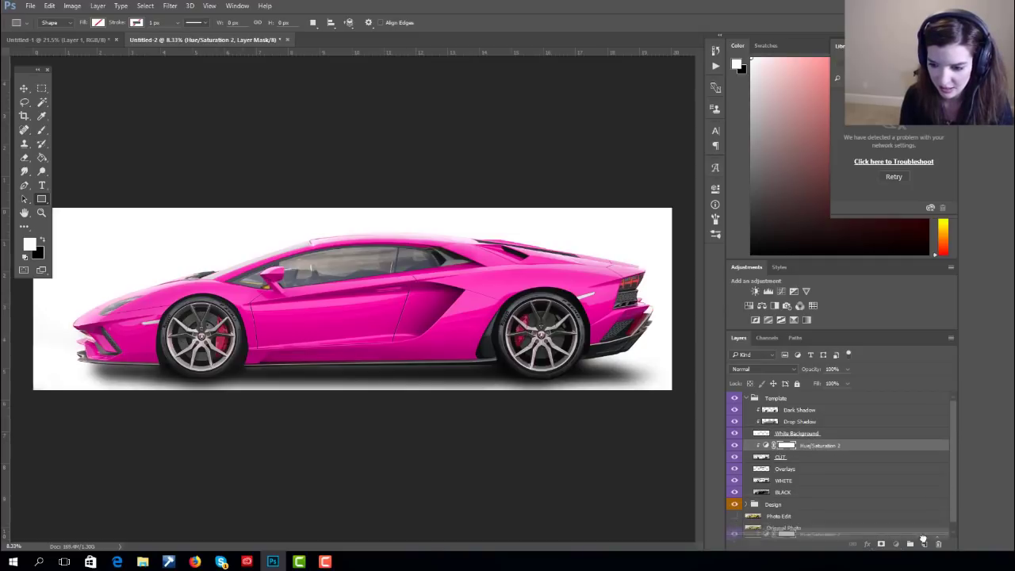
pyautogui.hotkey('ctrl', 'j')
pyautogui.moveTo(819, 449); pyautogui.dragTo(811, 476)
pyautogui.rightClick(811, 476)
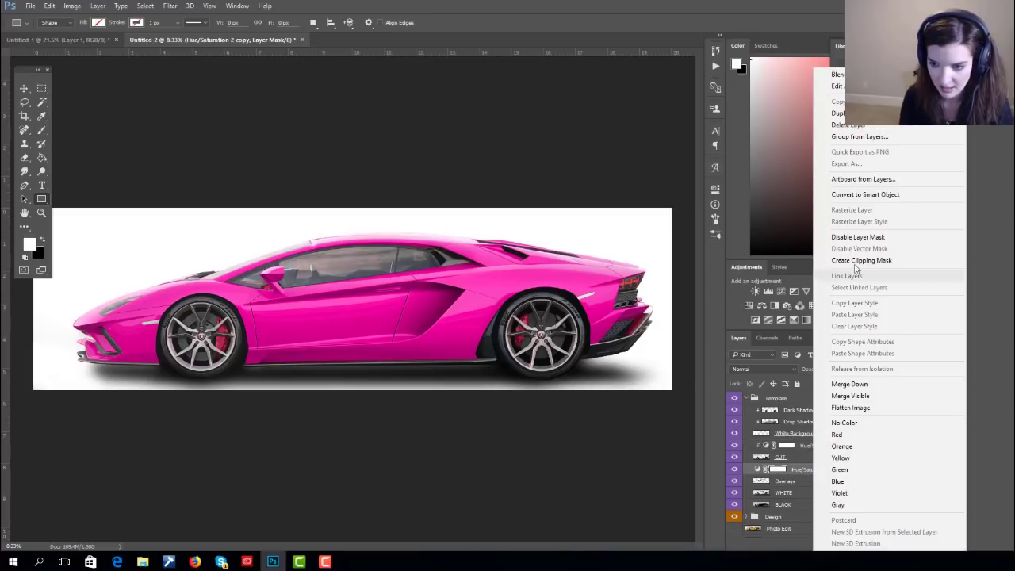
pyautogui.click(864, 262)
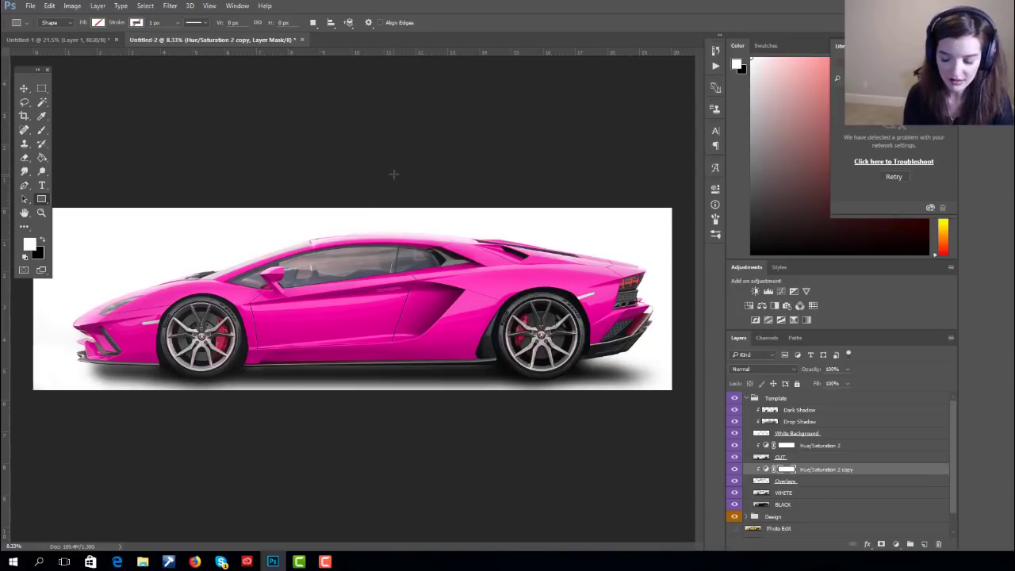
# - Examine the tint of the side windows and the surrounding bodywork up close
pyautogui.hotkey('ctrl', '+')
pyautogui.hotkey('ctrl', '+')
pyautogui.hotkey('ctrl', '+')
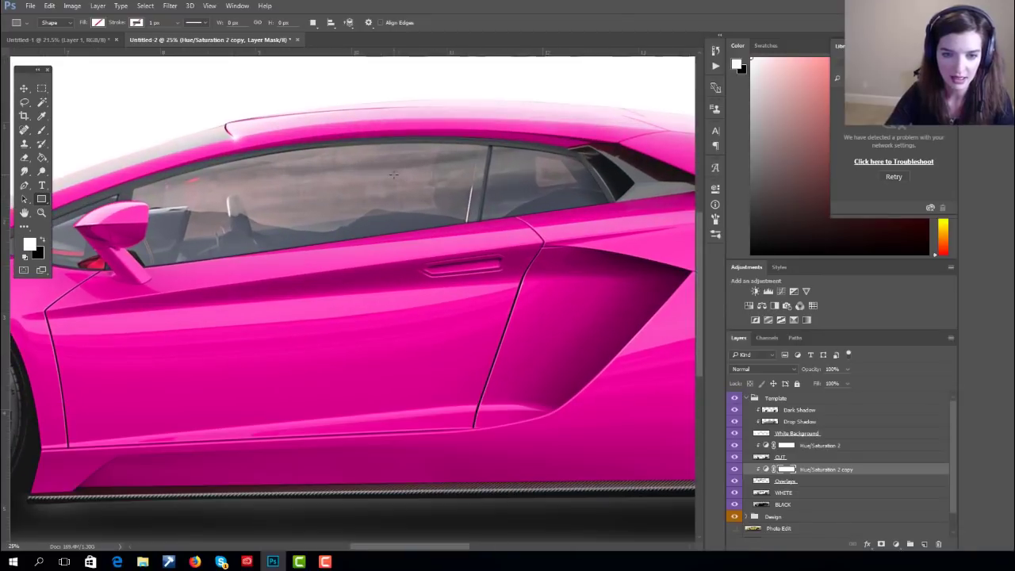
pyautogui.hotkey('ctrl', '+')
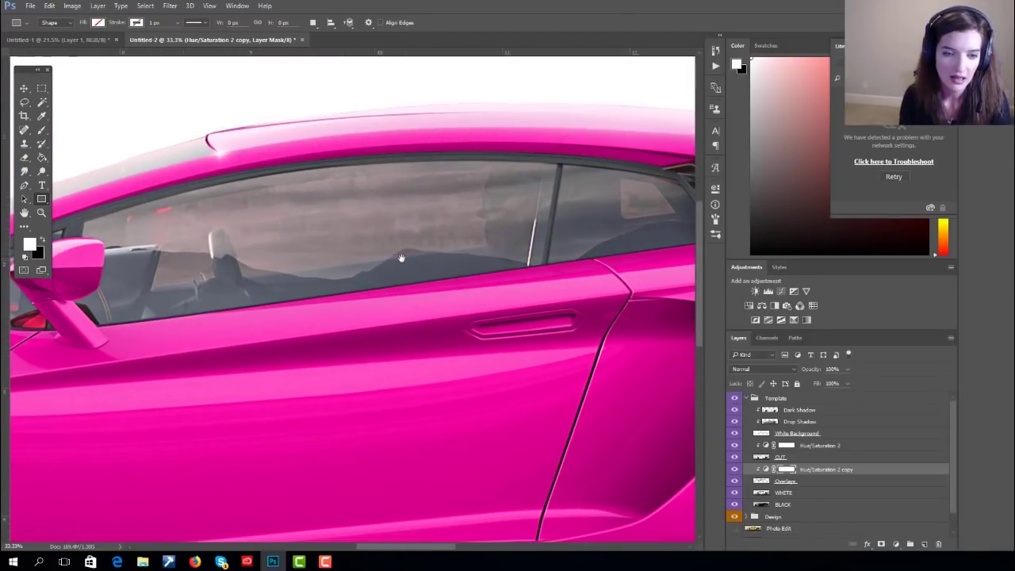
pyautogui.moveTo(402, 257); pyautogui.dragTo(319, 288)
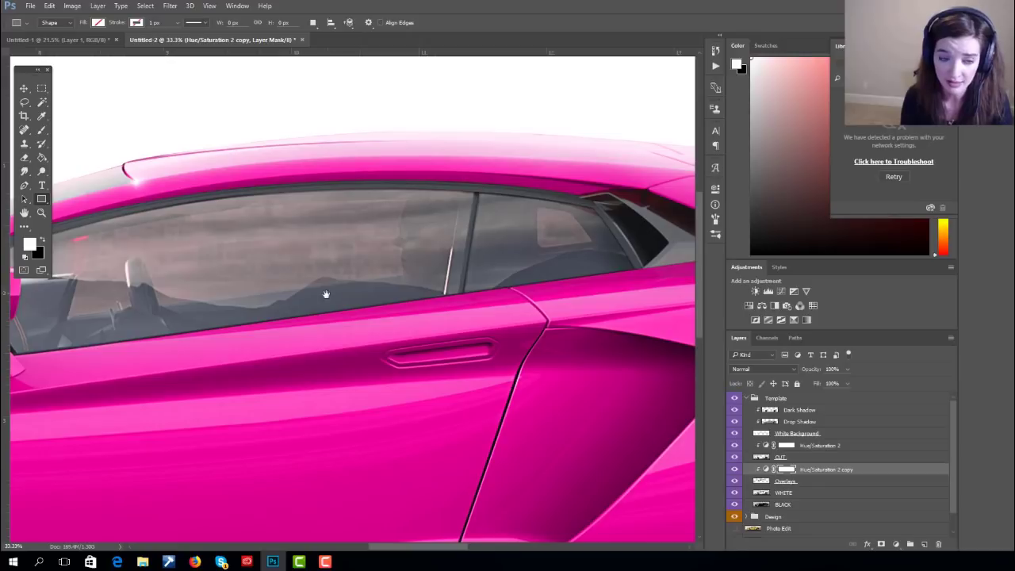
# - Select the Template group and trace the main side window, following the mirror's edge, with a closed Pen path
pyautogui.moveTo(326, 294); pyautogui.dragTo(329, 325)
pyautogui.click(744, 399)
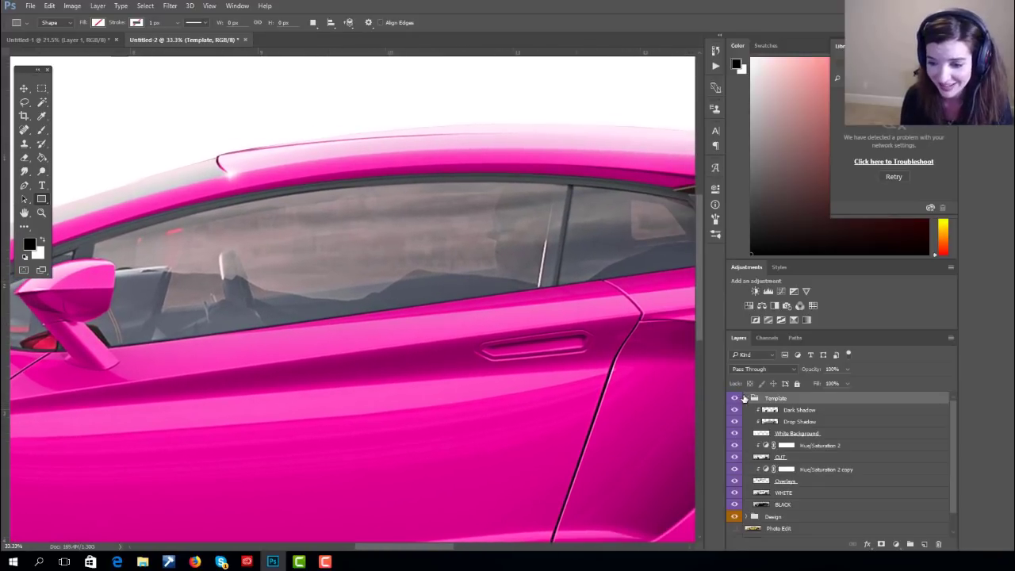
pyautogui.doubleClick(747, 397)
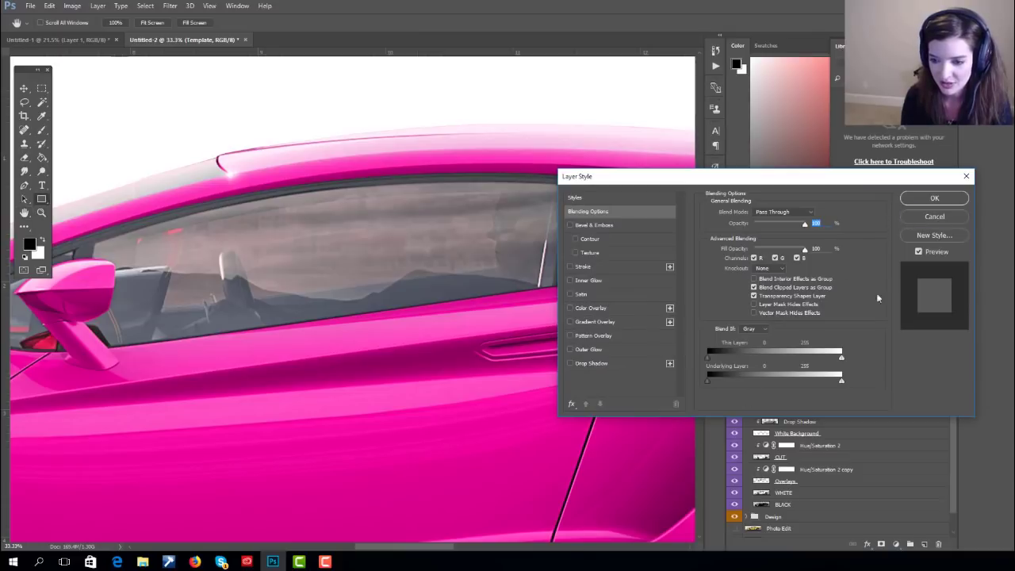
pyautogui.press('Escape')
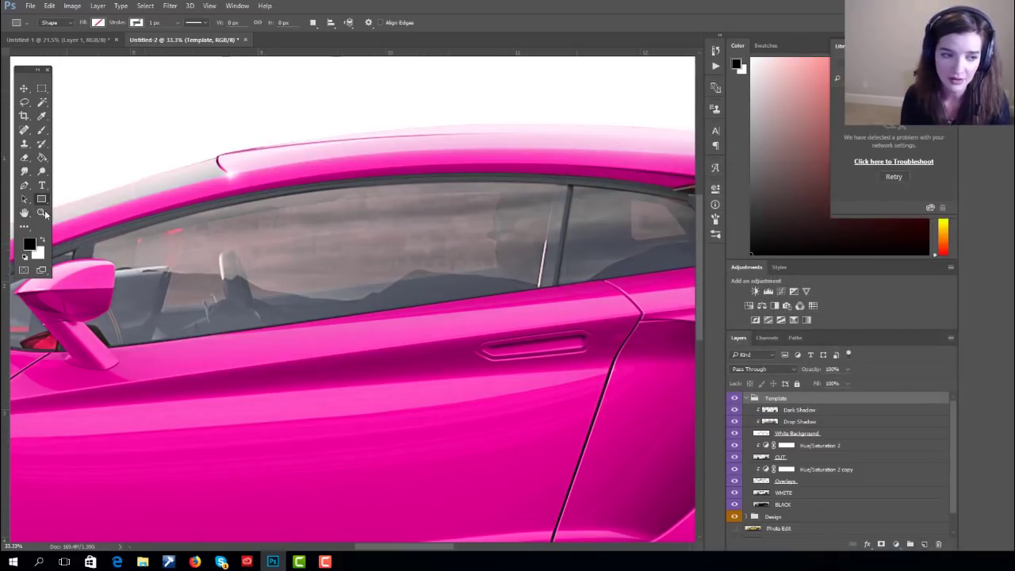
pyautogui.click(25, 186)
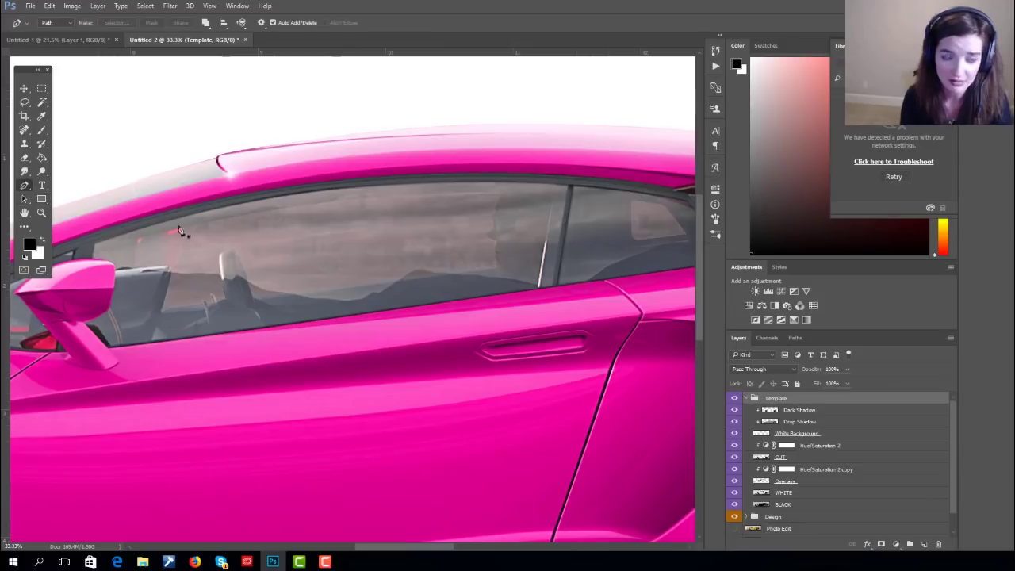
pyautogui.click(554, 184)
pyautogui.moveTo(471, 326); pyautogui.dragTo(564, 301)
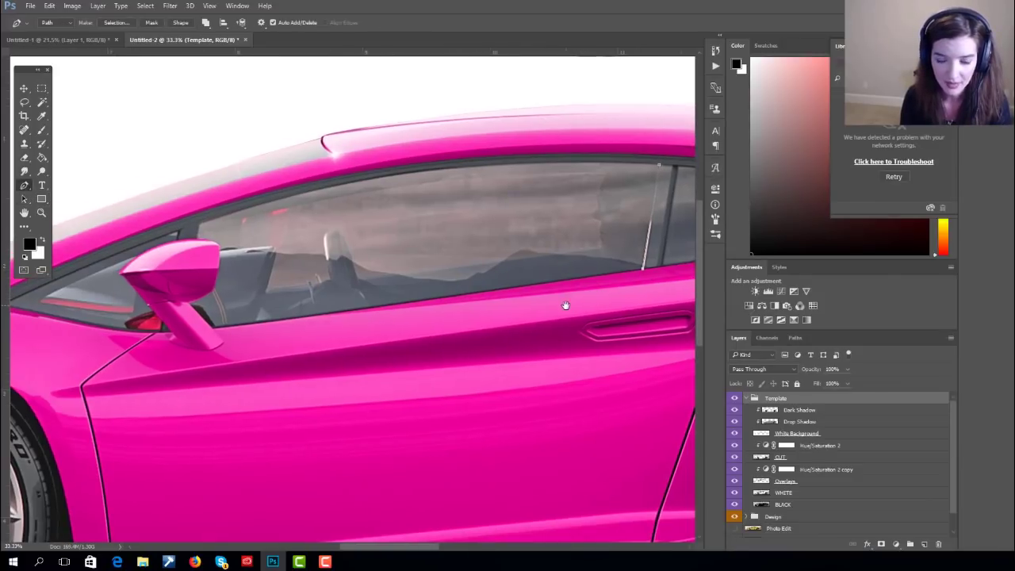
pyautogui.click(213, 329)
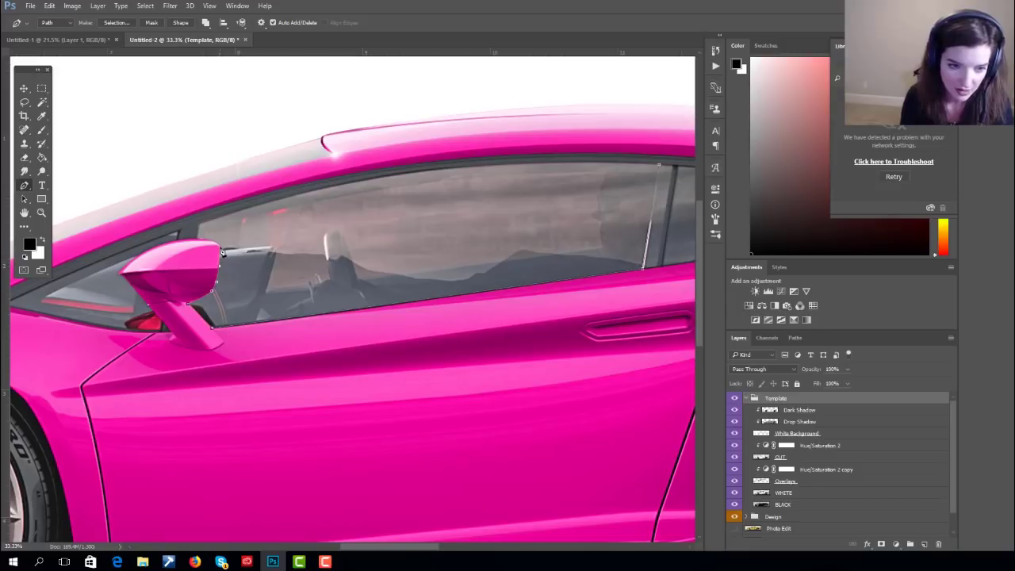
pyautogui.moveTo(198, 239)
pyautogui.mouseDown()
pyautogui.moveTo(173, 236)
pyautogui.moveTo(202, 244)
pyautogui.moveTo(199, 225)
pyautogui.mouseUp()
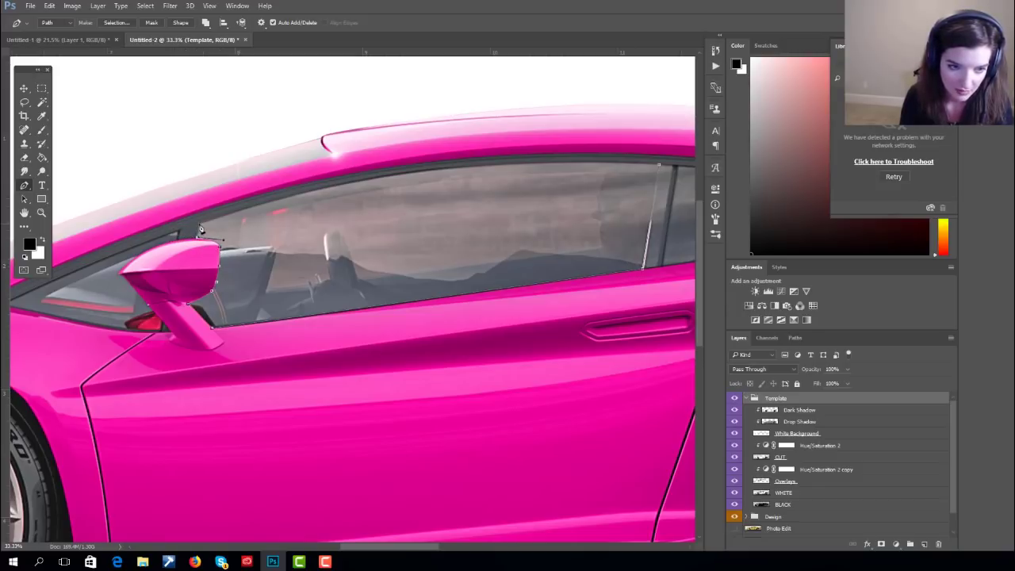
pyautogui.moveTo(451, 168); pyautogui.dragTo(583, 158)
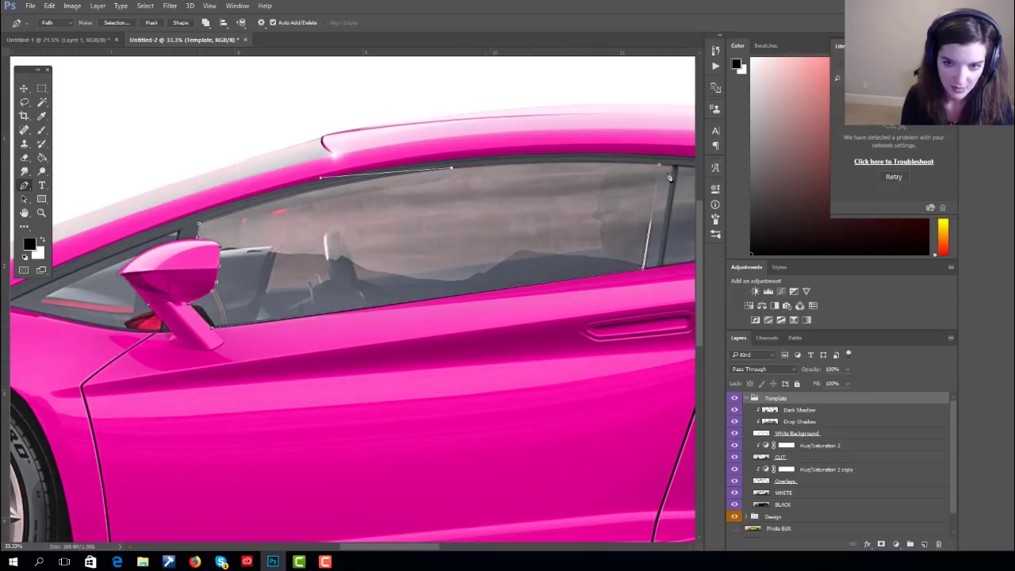
pyautogui.moveTo(659, 165); pyautogui.dragTo(689, 170)
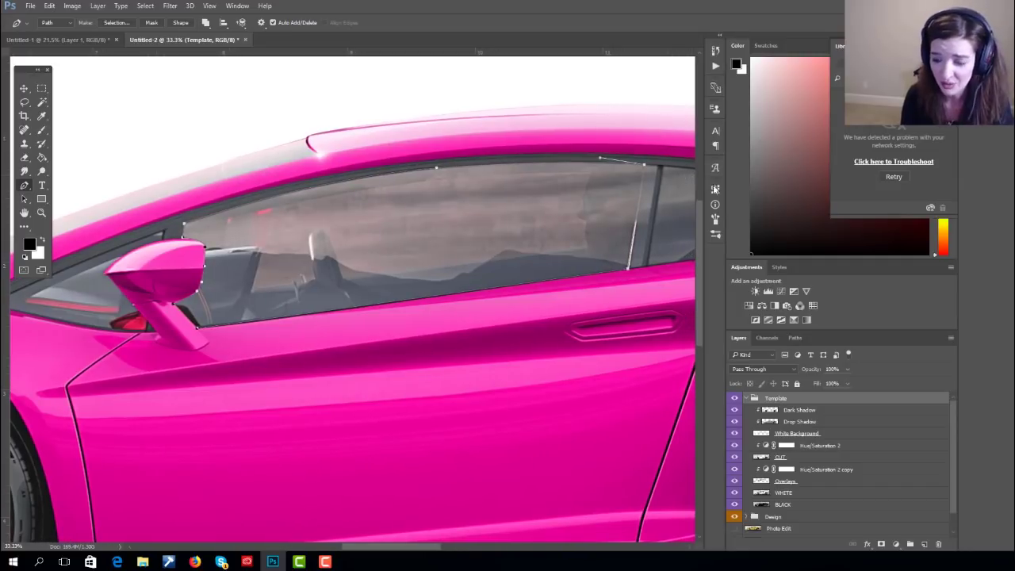
# - Add a new layer at the top of the Template group and fill the window path with the black foreground colour
pyautogui.click(913, 544)
pyautogui.rightClick(413, 231)
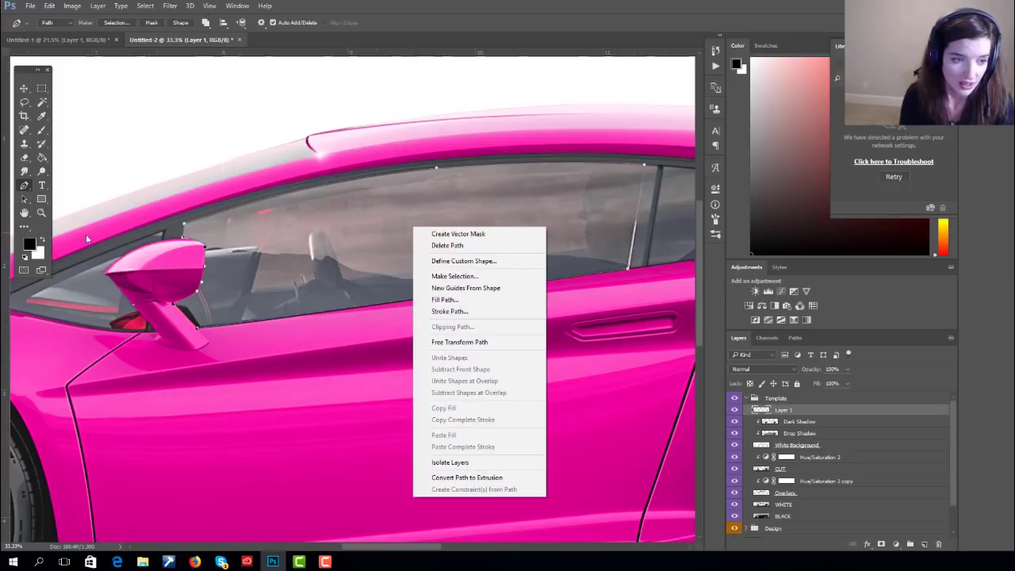
pyautogui.click(456, 303)
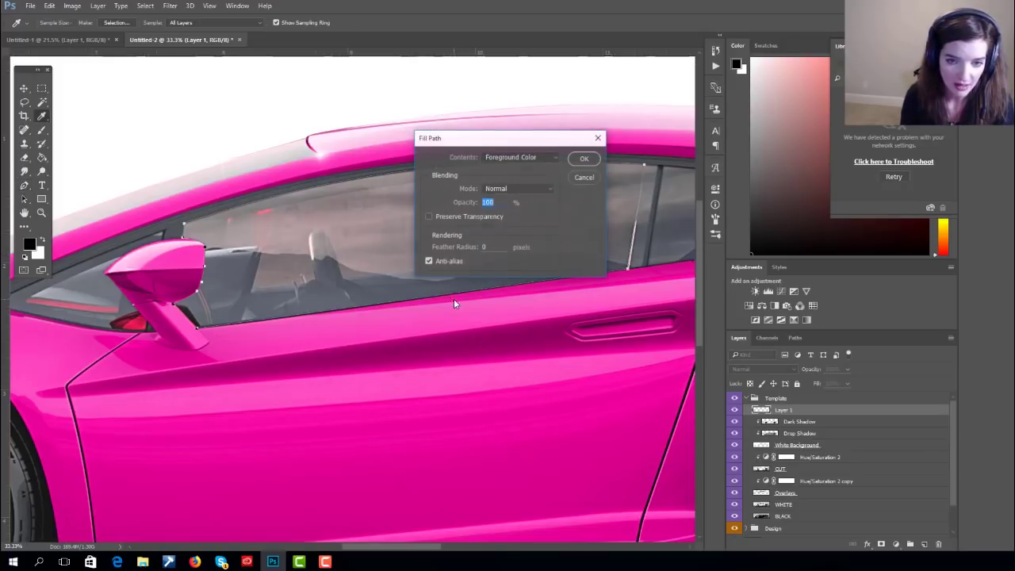
pyautogui.click(583, 160)
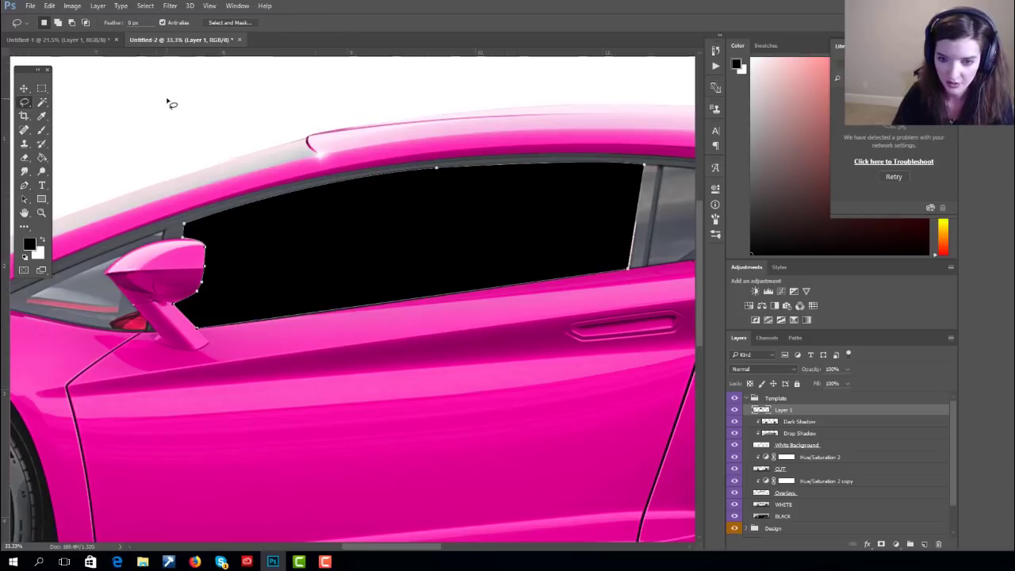
pyautogui.press('Return')
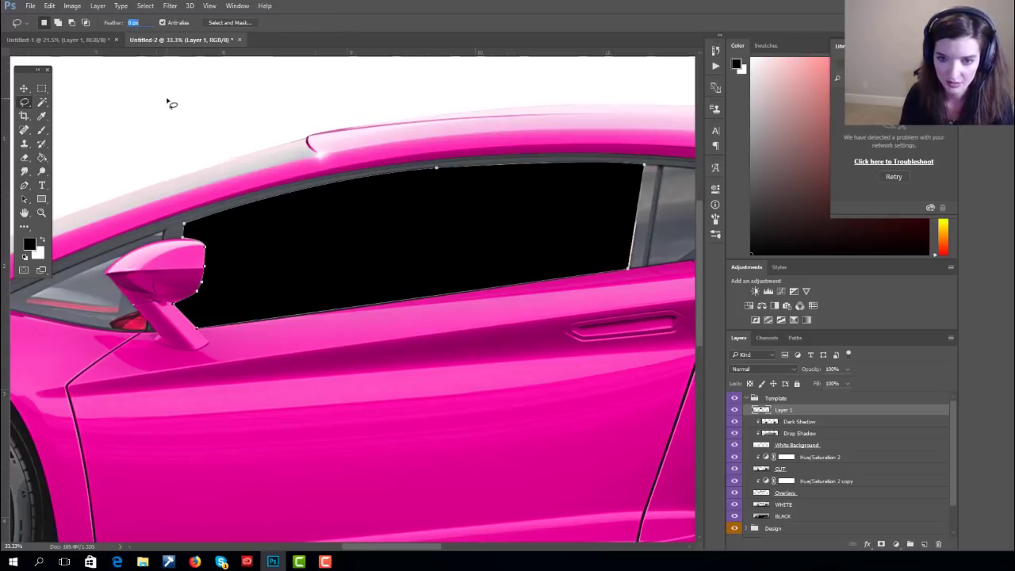
pyautogui.click(23, 185)
pyautogui.hotkey('ctrl', 'd')
# - Lower the opacity of the black window tint layer to 72%
pyautogui.moveTo(267, 129); pyautogui.dragTo(175, 150)
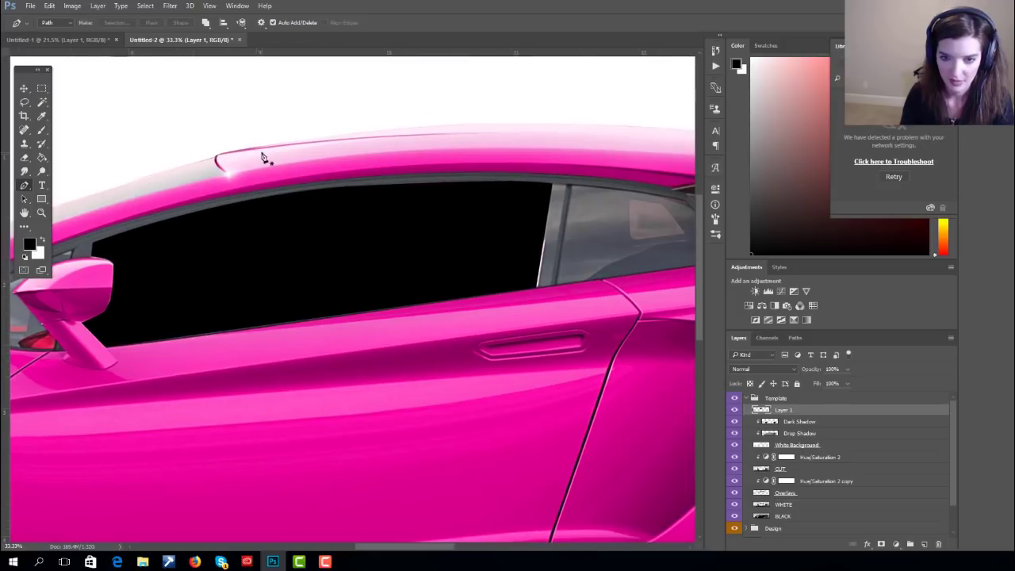
pyautogui.click(847, 369)
pyautogui.moveTo(846, 383); pyautogui.dragTo(836, 384)
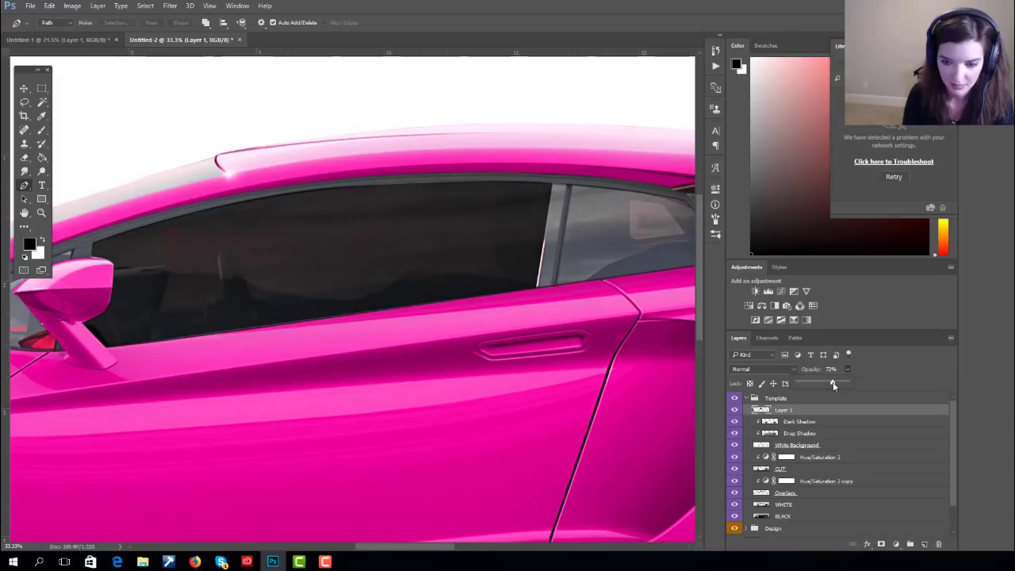
# - On the Overlays layer, lasso the dark reflection at the rear end of the main side window, fill the selection and deselect it
pyautogui.click(786, 494)
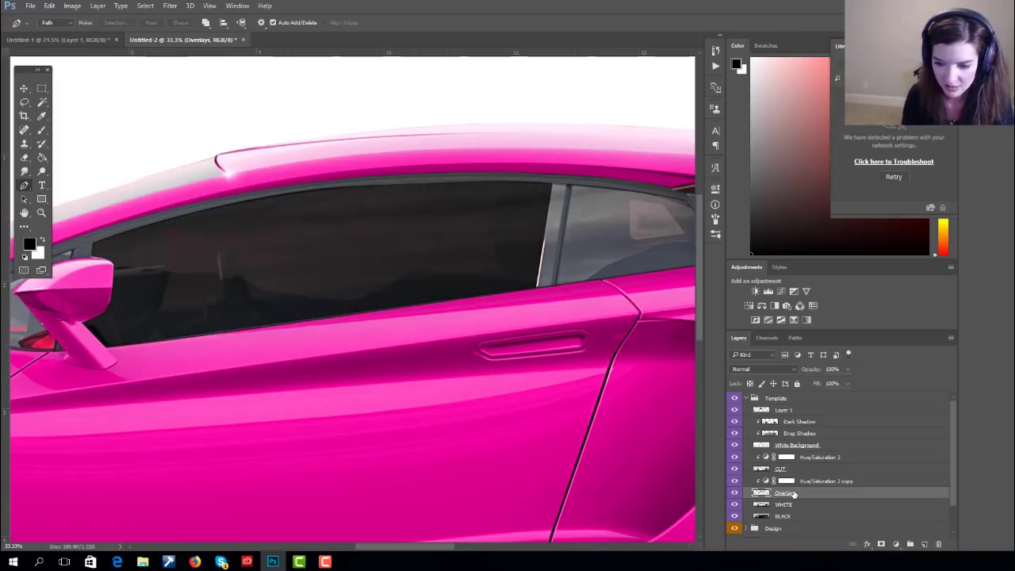
pyautogui.click(26, 103)
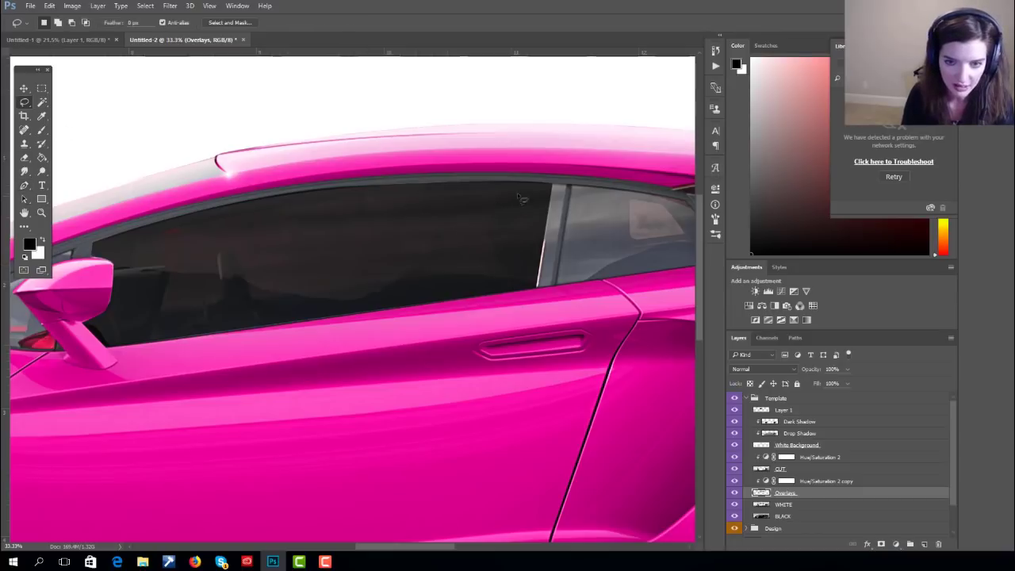
pyautogui.moveTo(521, 187)
pyautogui.mouseDown()
pyautogui.moveTo(472, 234)
pyautogui.moveTo(481, 272)
pyautogui.moveTo(497, 281)
pyautogui.moveTo(519, 268)
pyautogui.moveTo(539, 224)
pyautogui.moveTo(523, 191)
pyautogui.mouseUp()
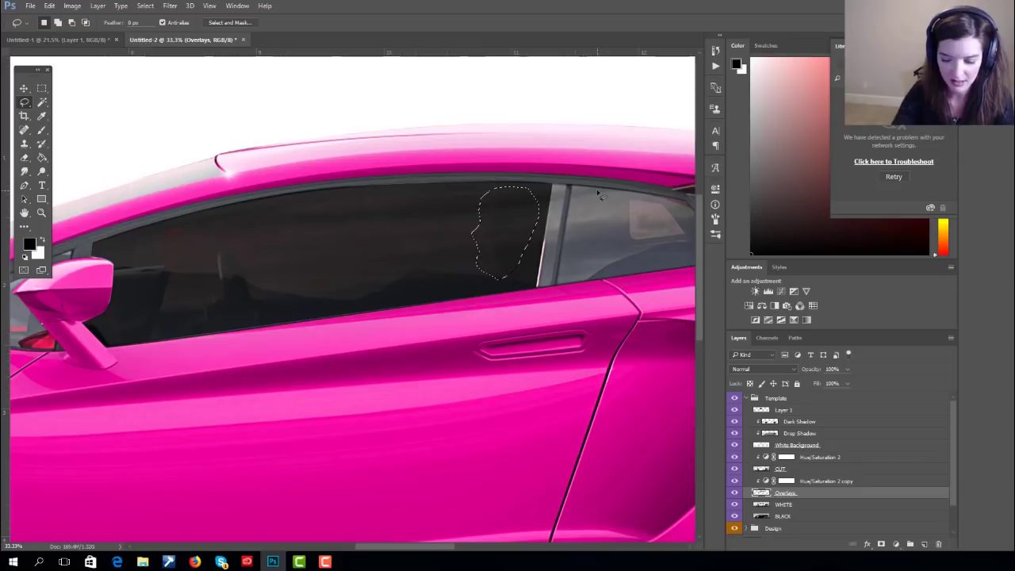
pyautogui.hotkey('shift', 'BackSpace')
pyautogui.press('Return')
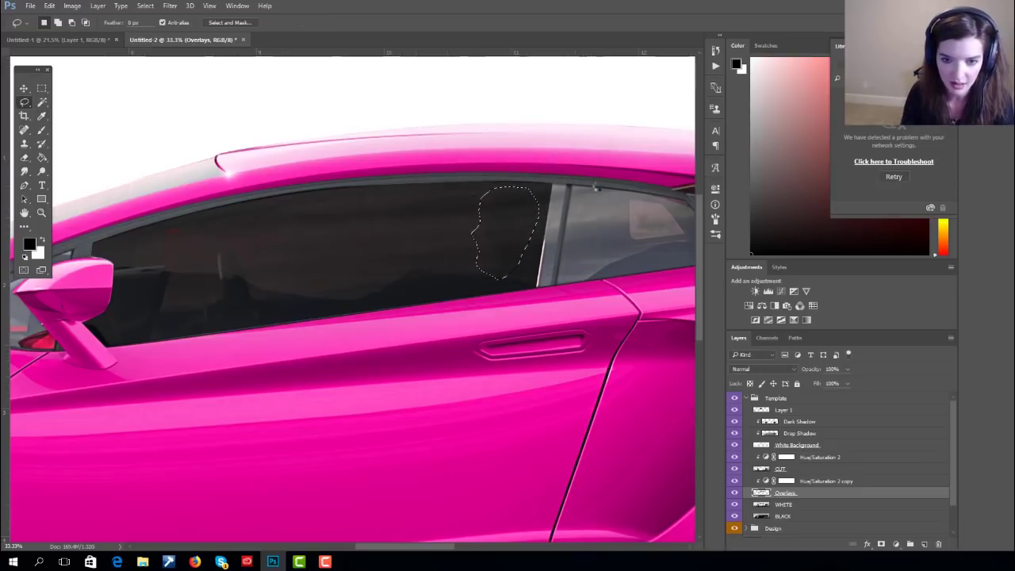
pyautogui.hotkey('ctrl', 'd')
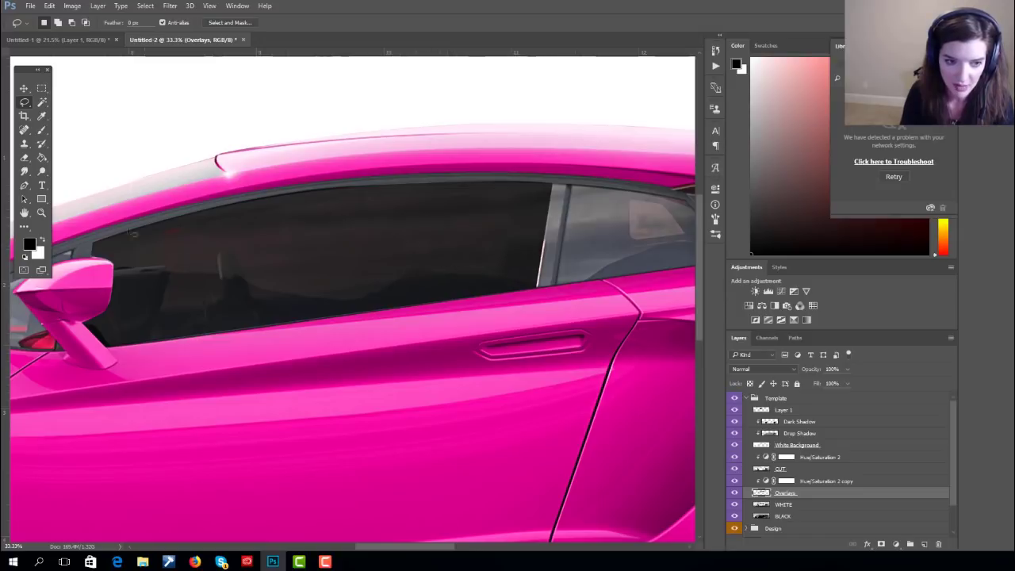
# - With Layer 1 active, trace the rear quarter window behind the door pillar with a closed Pen path
pyautogui.moveTo(468, 213); pyautogui.dragTo(343, 234)
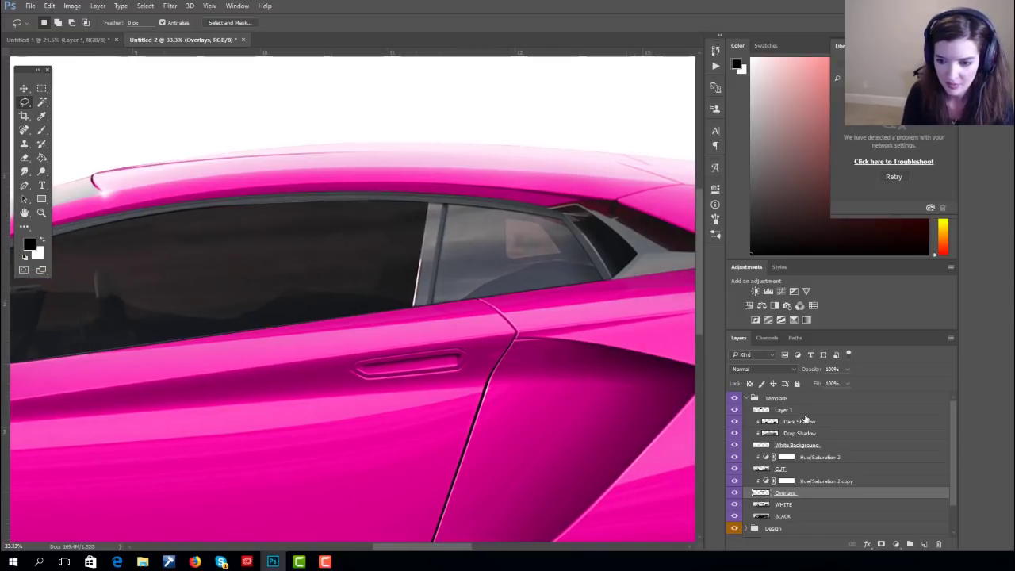
pyautogui.click(805, 411)
pyautogui.click(24, 185)
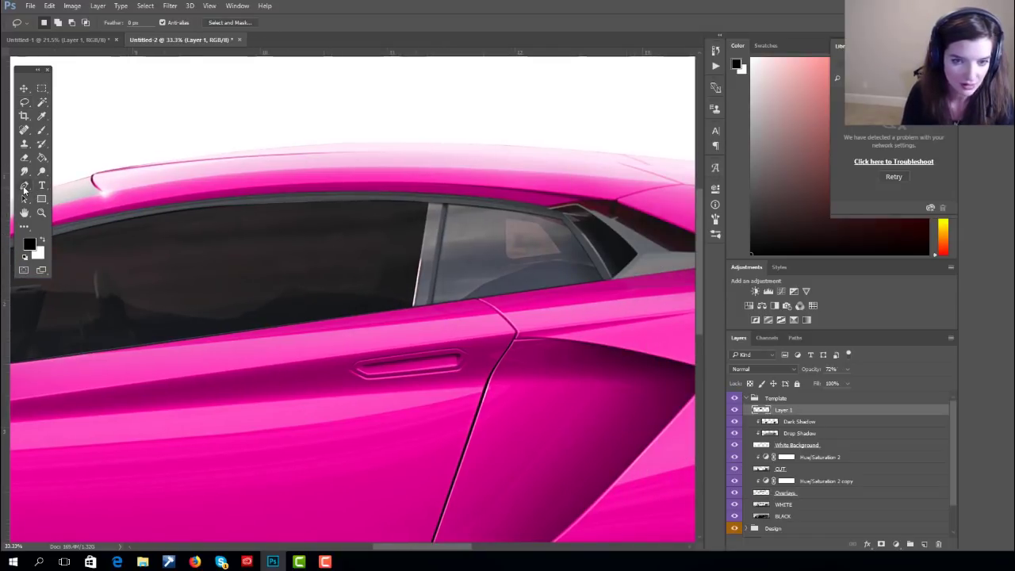
pyautogui.click(446, 207)
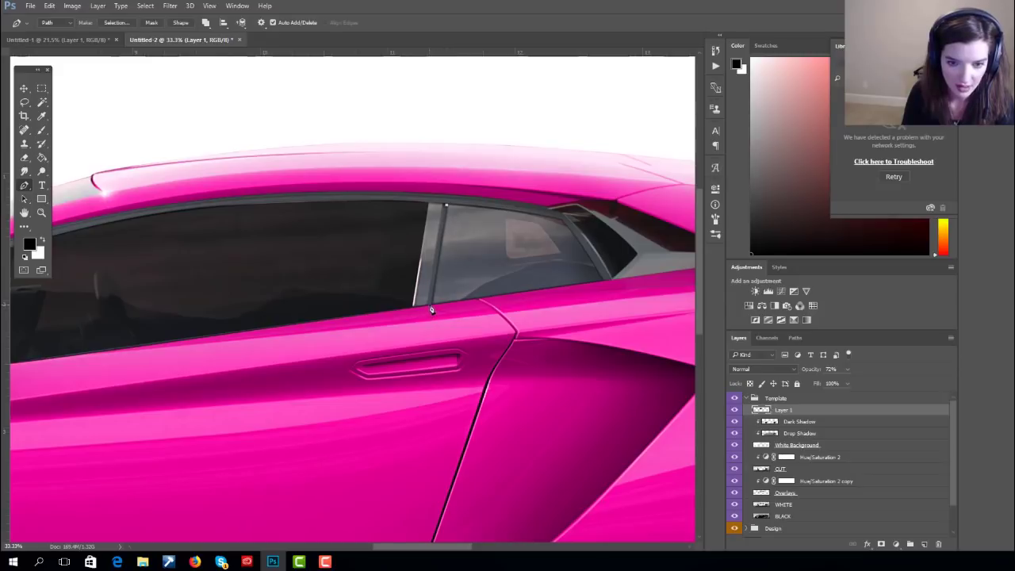
pyautogui.click(431, 308)
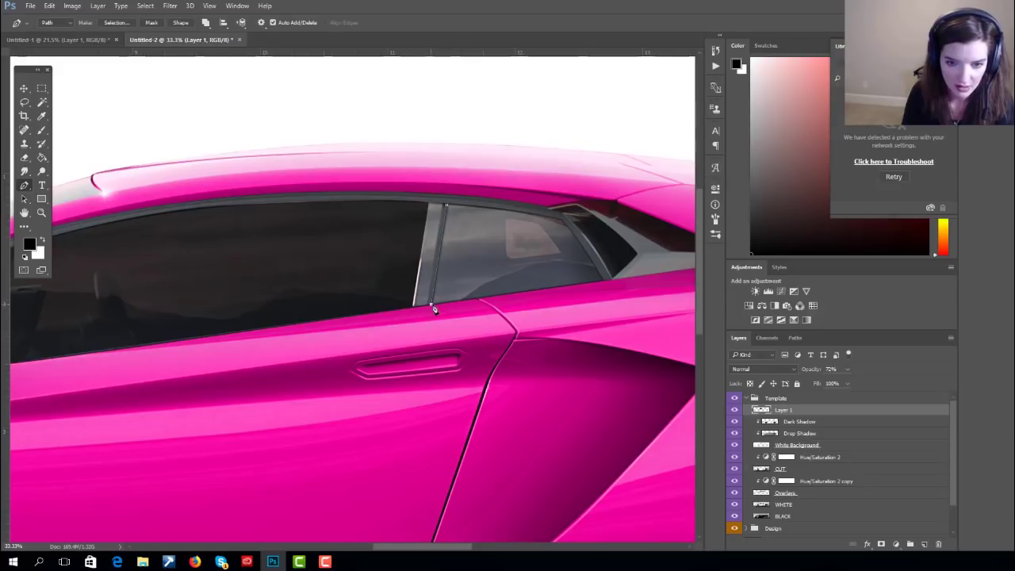
pyautogui.click(476, 302)
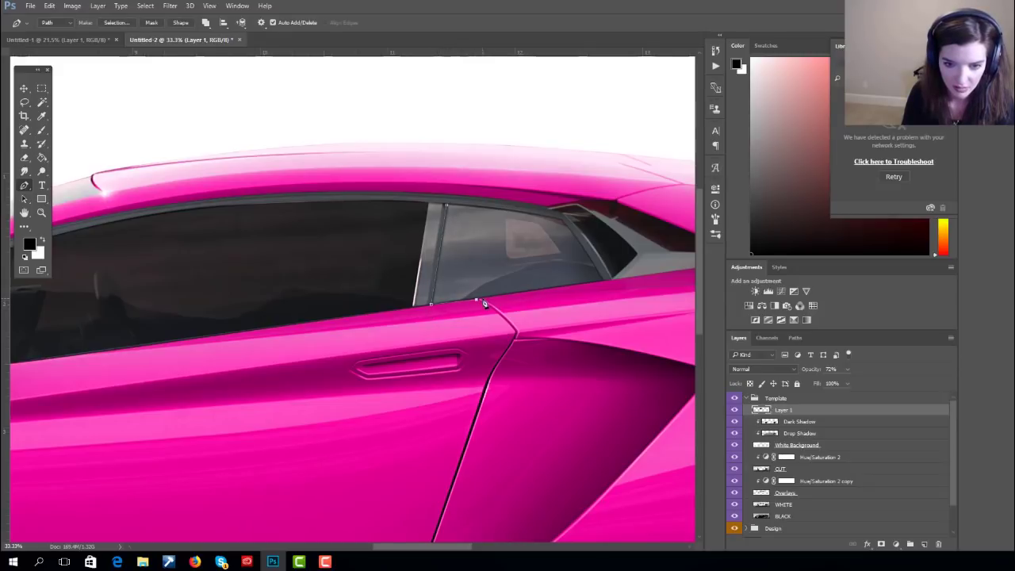
pyautogui.click(603, 281)
pyautogui.click(562, 220)
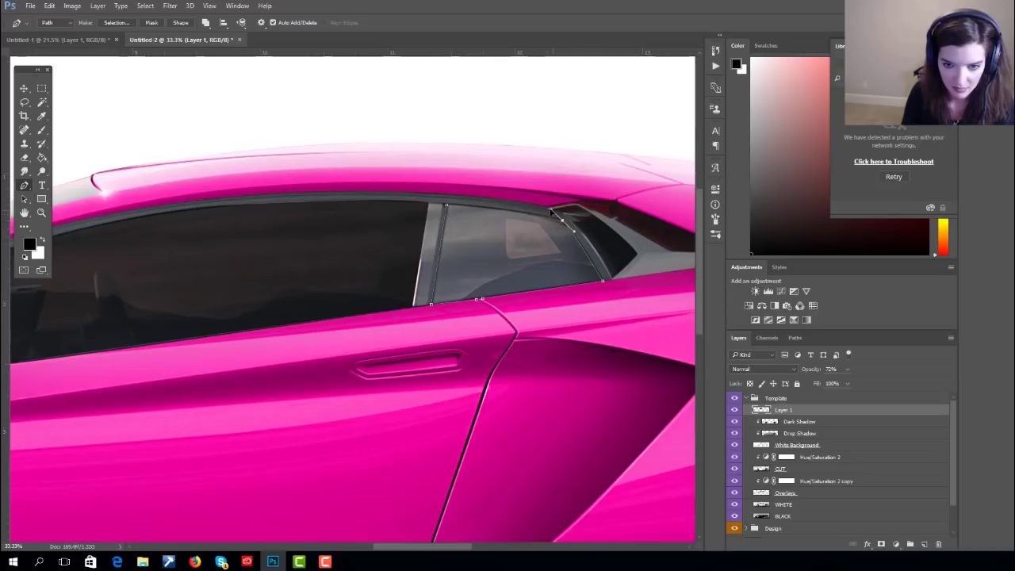
pyautogui.click(445, 207)
pyautogui.click(492, 203)
# - Fill the rear quarter window path on Layer 1 with the foreground colour in Normal mode at 100% opacity
pyautogui.rightClick(493, 232)
pyautogui.click(523, 304)
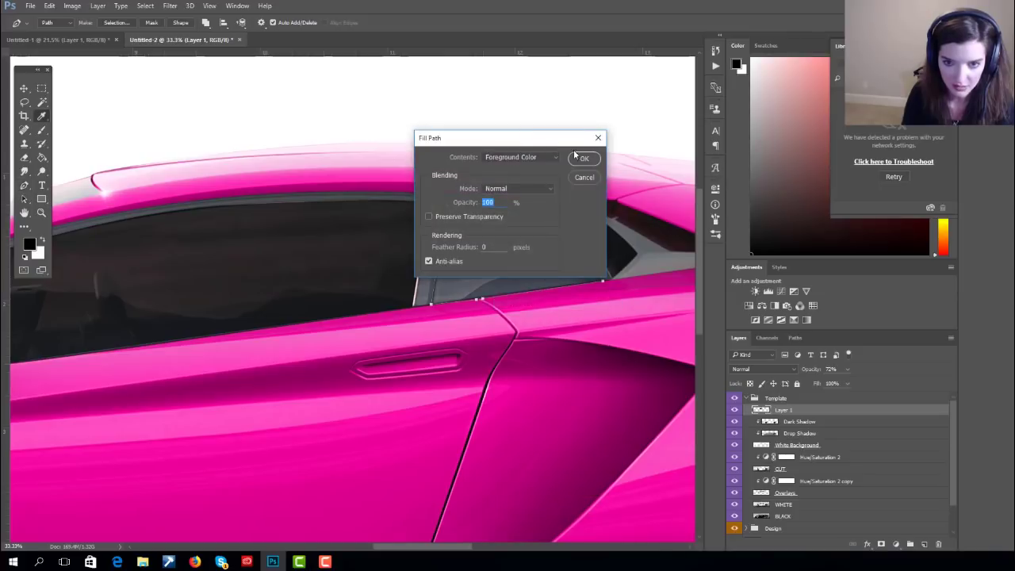
pyautogui.click(583, 160)
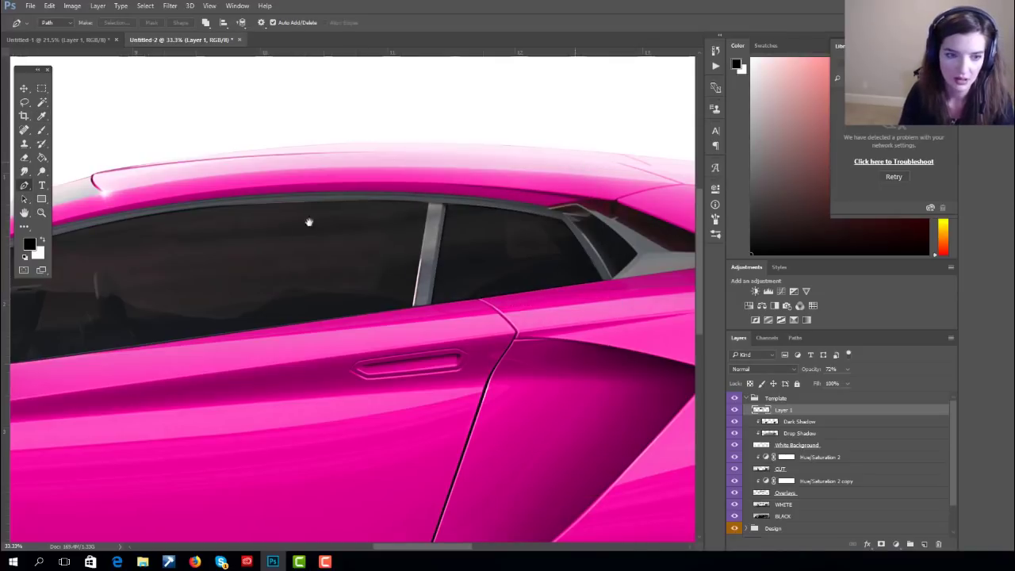
pyautogui.click(493, 219)
pyautogui.click(494, 211)
pyautogui.click(434, 246)
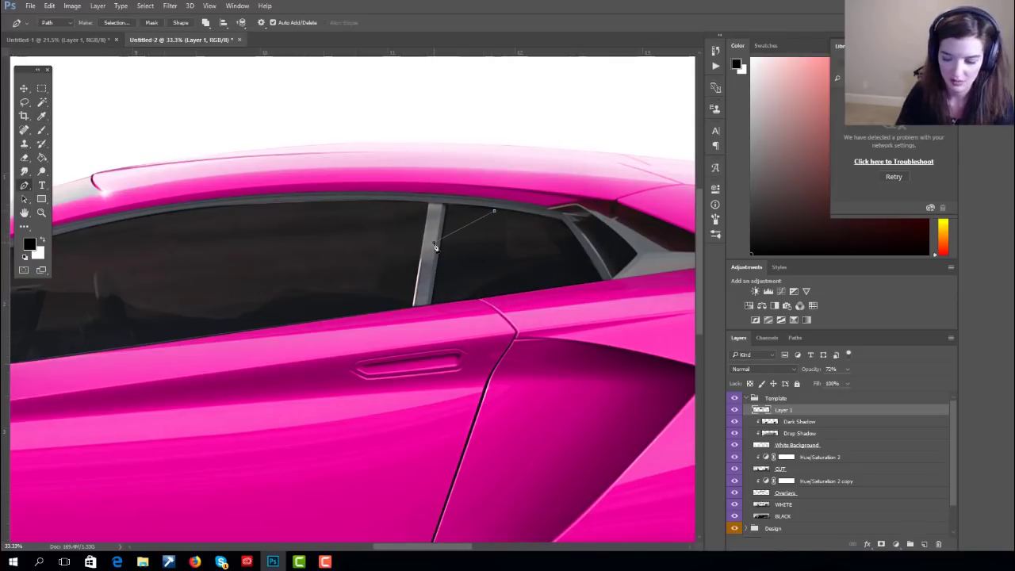
pyautogui.press('Delete')
pyautogui.press('Delete')
# - With Layer 1 active, trace the small front window around the side mirror with a closed Pen path
pyautogui.moveTo(285, 285); pyautogui.dragTo(726, 236)
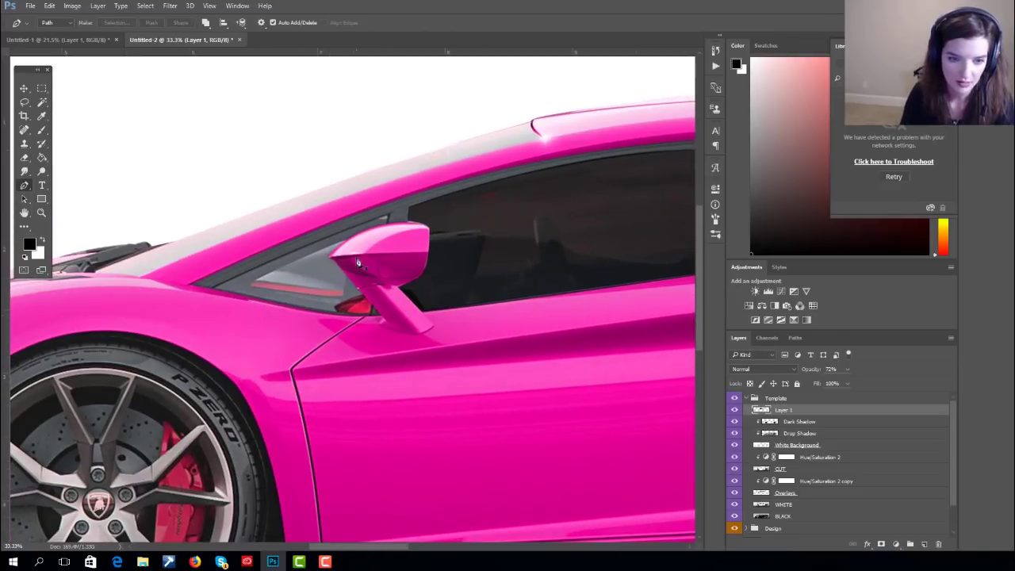
pyautogui.click(372, 308)
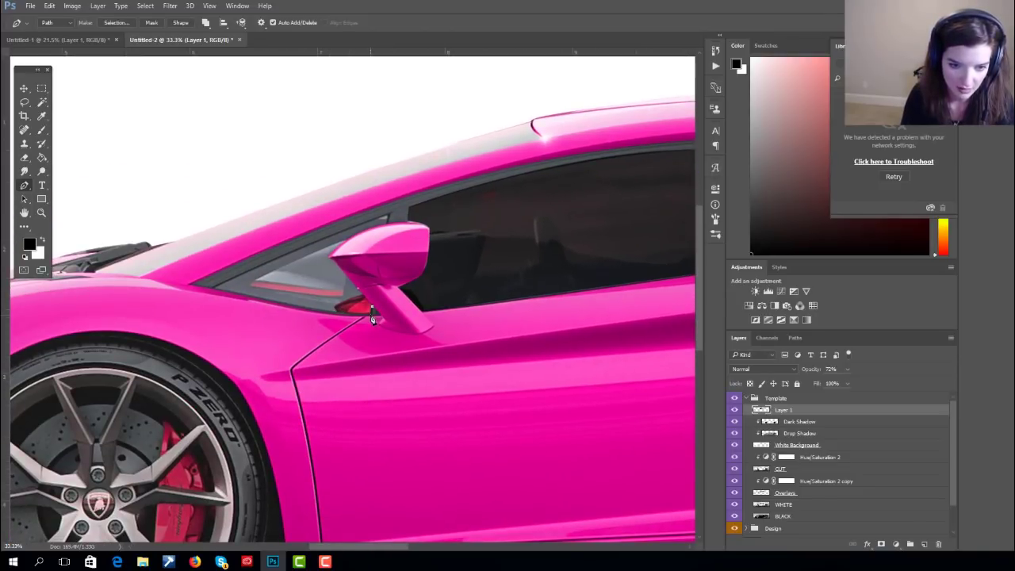
pyautogui.click(213, 290)
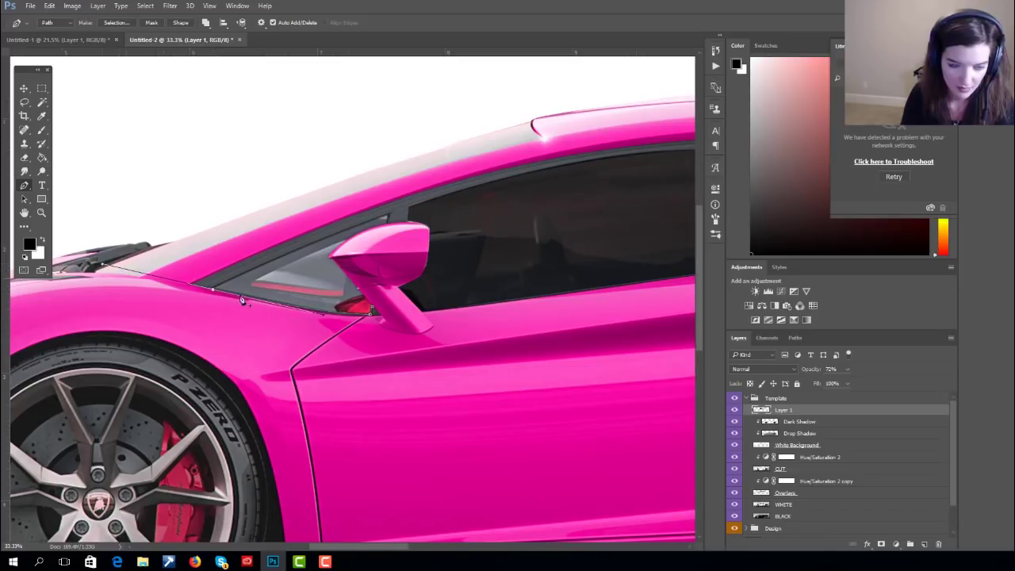
pyautogui.click(307, 247)
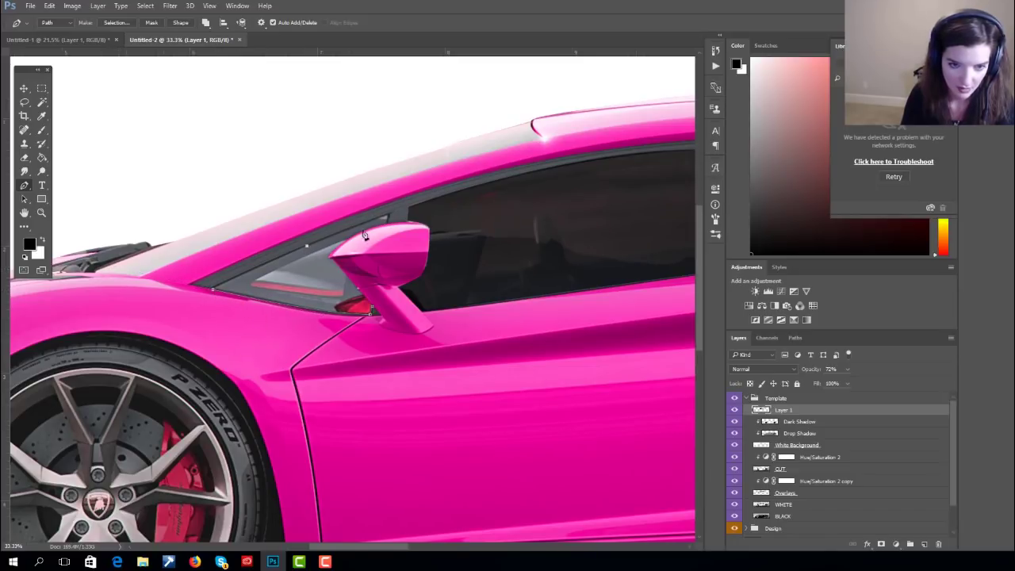
pyautogui.click(390, 215)
pyautogui.moveTo(332, 262)
pyautogui.mouseDown()
pyautogui.moveTo(311, 283)
pyautogui.moveTo(321, 272)
pyautogui.mouseUp()
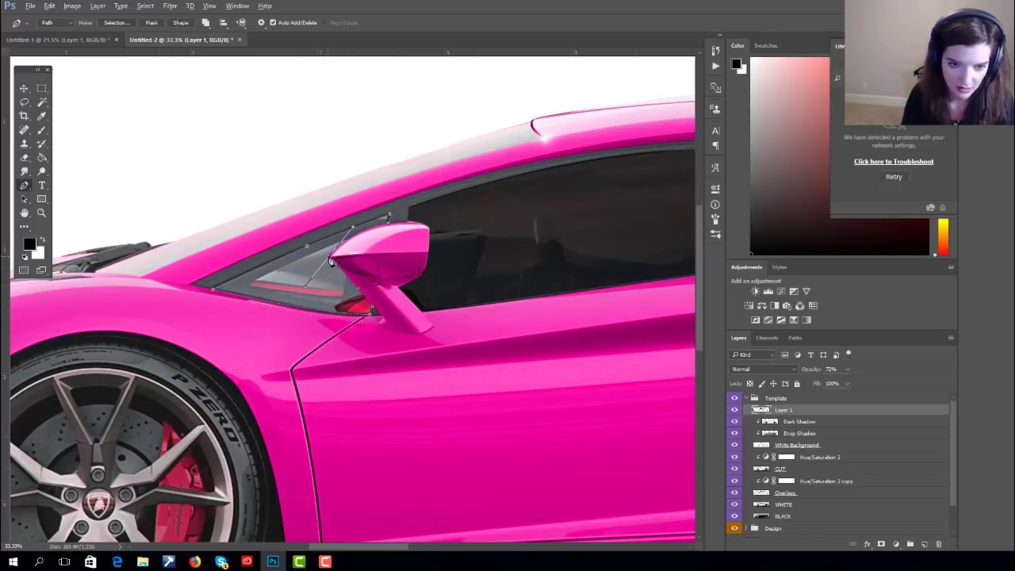
pyautogui.keyDown('alt'); pyautogui.click(331, 260); pyautogui.keyUp('alt')
# - Fill the front window path on Layer 1 with the black foreground colour and dismiss the path
pyautogui.rightClick(325, 301)
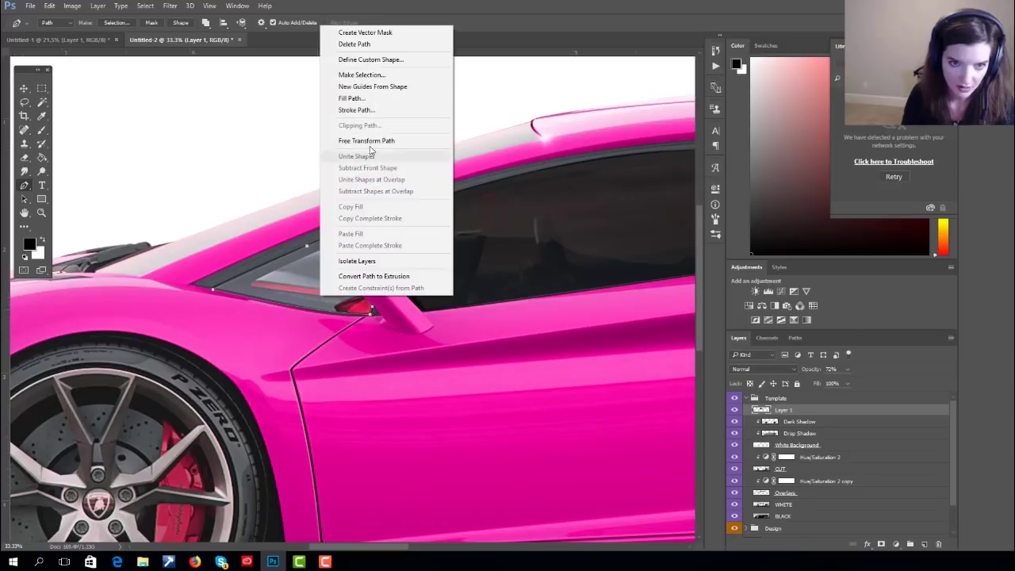
pyautogui.click(379, 98)
pyautogui.click(585, 159)
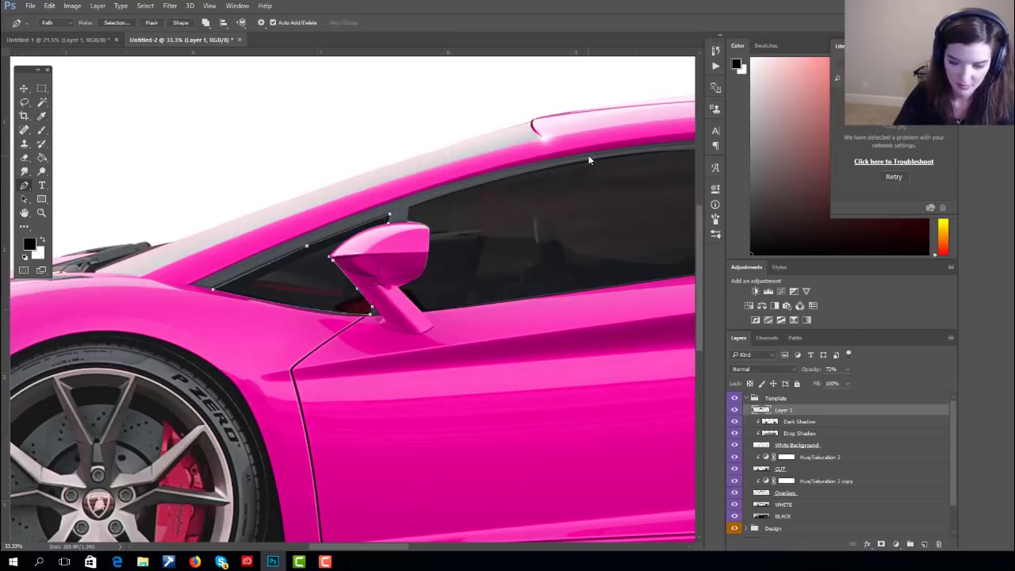
pyautogui.press('Escape')
# - Examine the tinted side windows on the whole car and up close
pyautogui.scroll(-2, 404, 199)
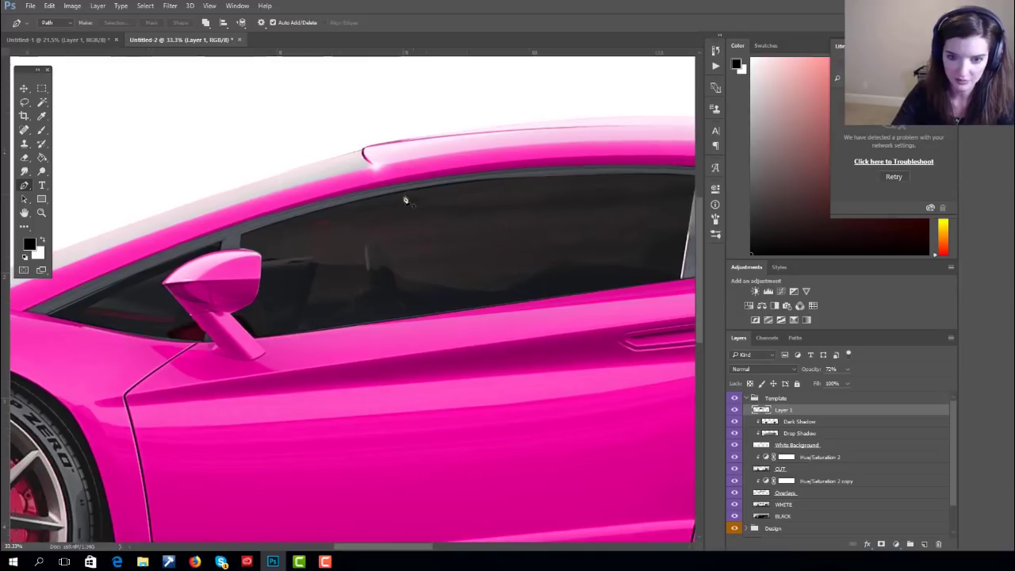
pyautogui.scroll(-2, 404, 199)
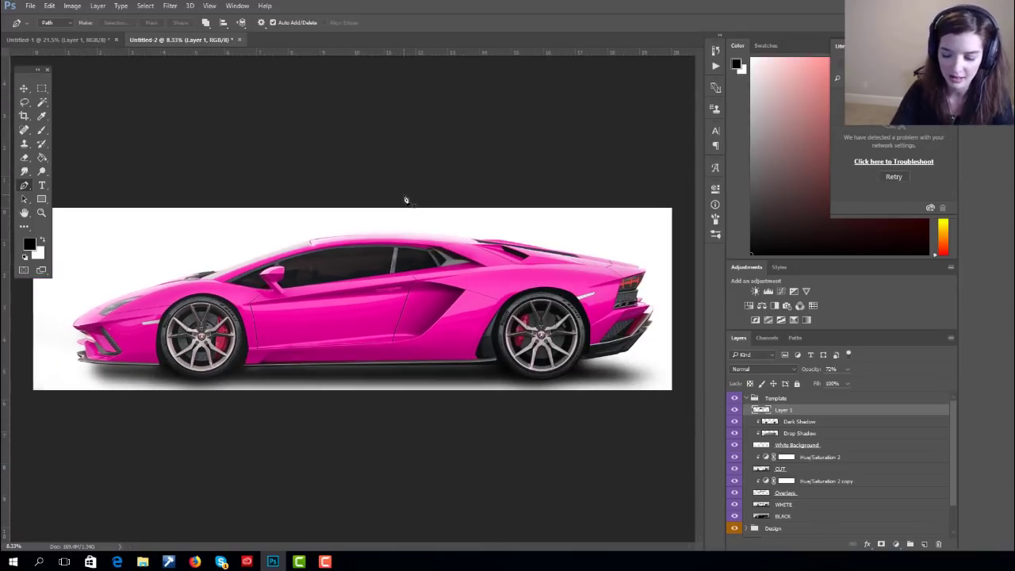
pyautogui.scroll(3, 404, 199)
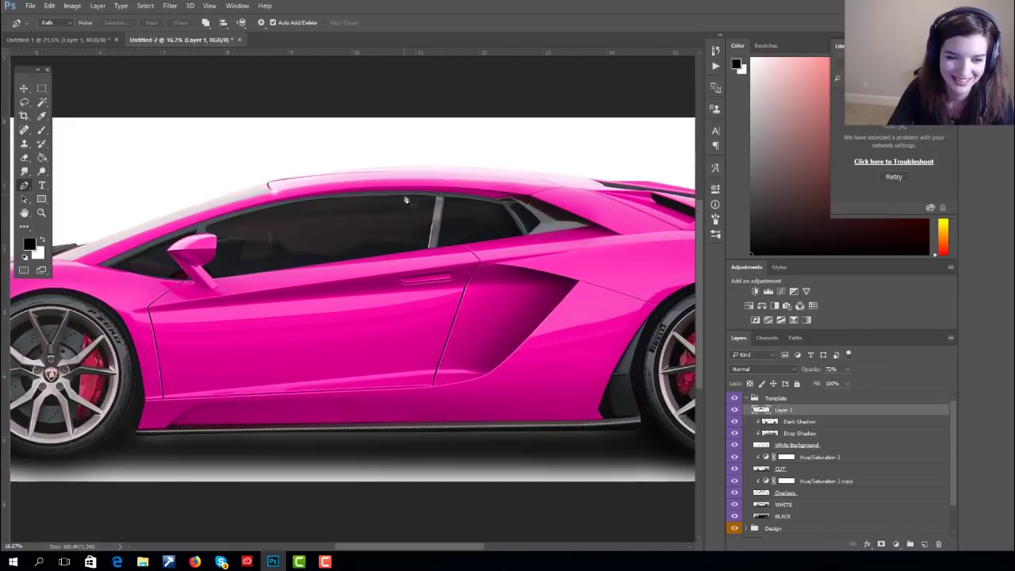
pyautogui.scroll(1, 404, 199)
pyautogui.scroll(-1, 405, 199)
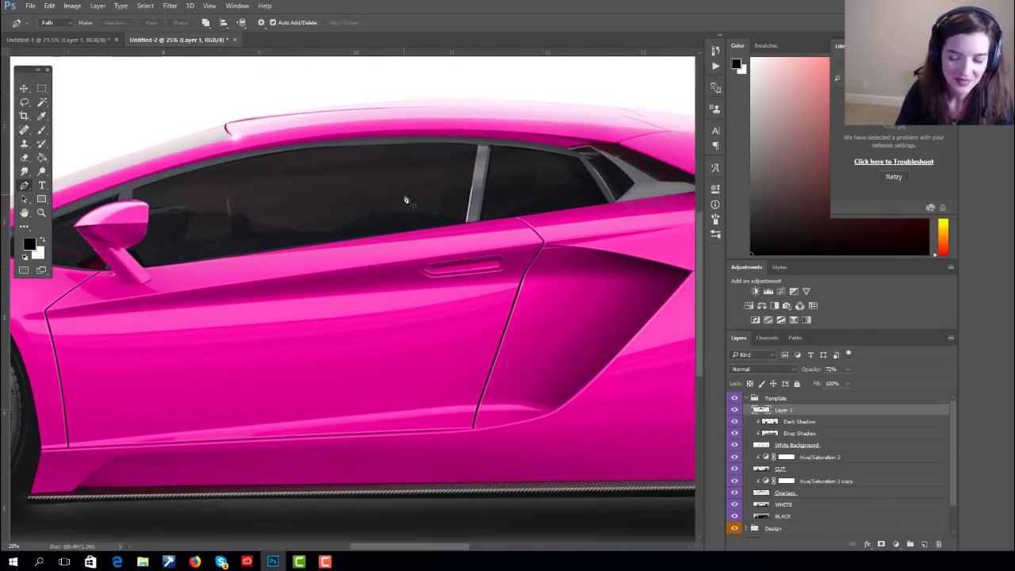
pyautogui.scroll(1, 405, 199)
pyautogui.scroll(-1, 405, 199)
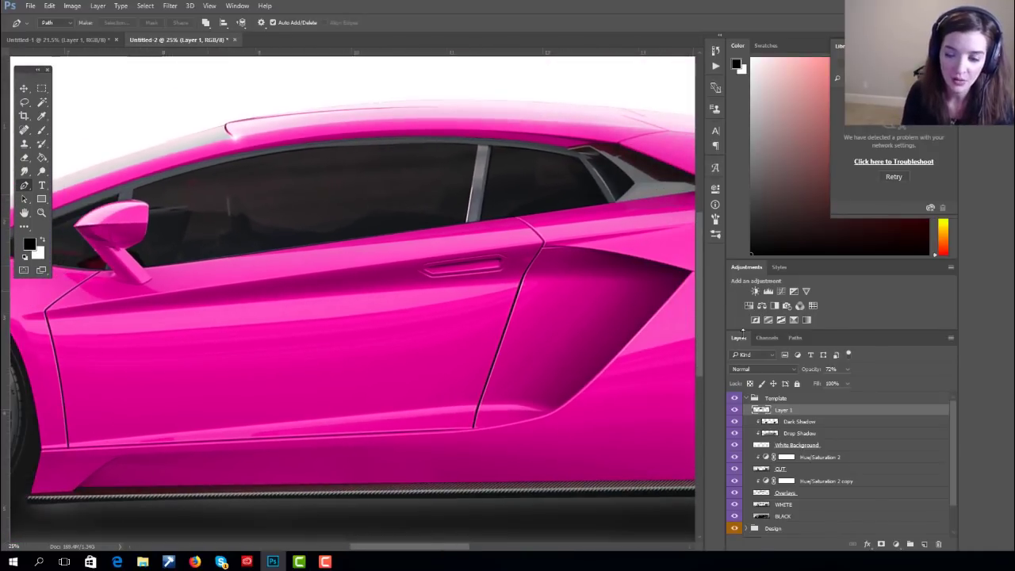
# - Rename Layer 1, the black window layer, as Tint
pyautogui.doubleClick(781, 410)
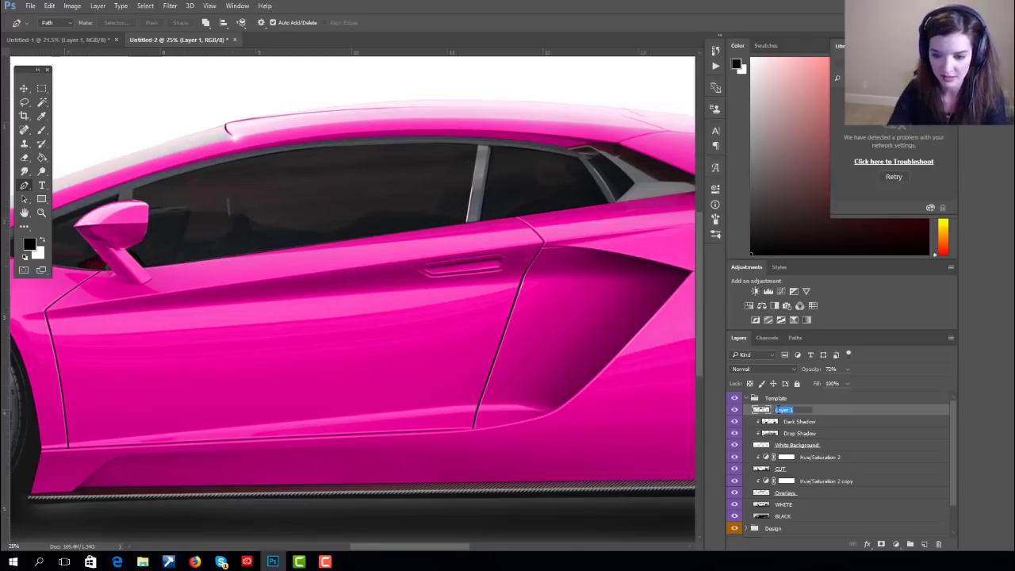
pyautogui.write('Tint')
pyautogui.press('Return')
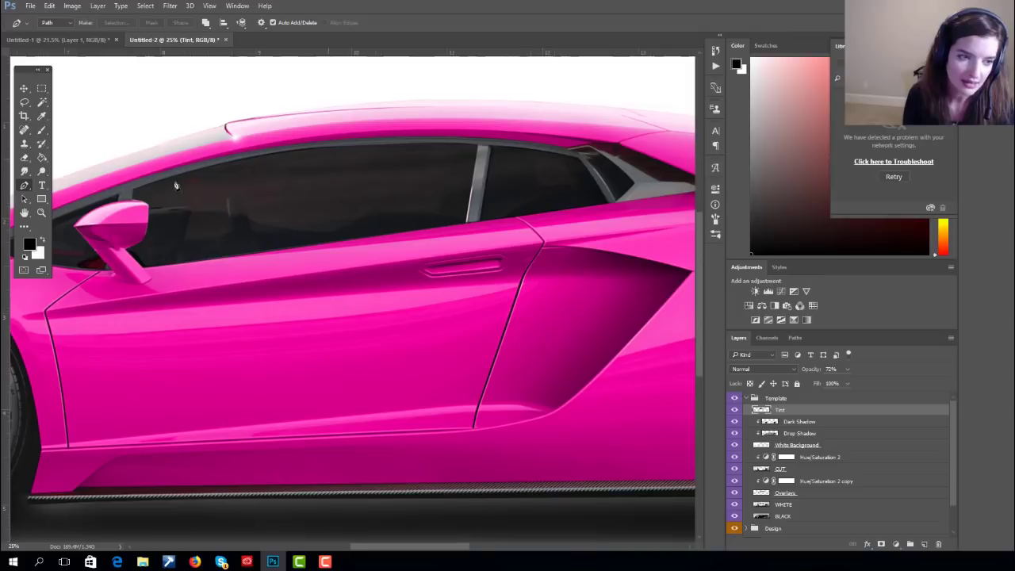
# - Make white the foreground colour and trace a long curved reflection band across the side windows with a closed Pen path
pyautogui.click(43, 240)
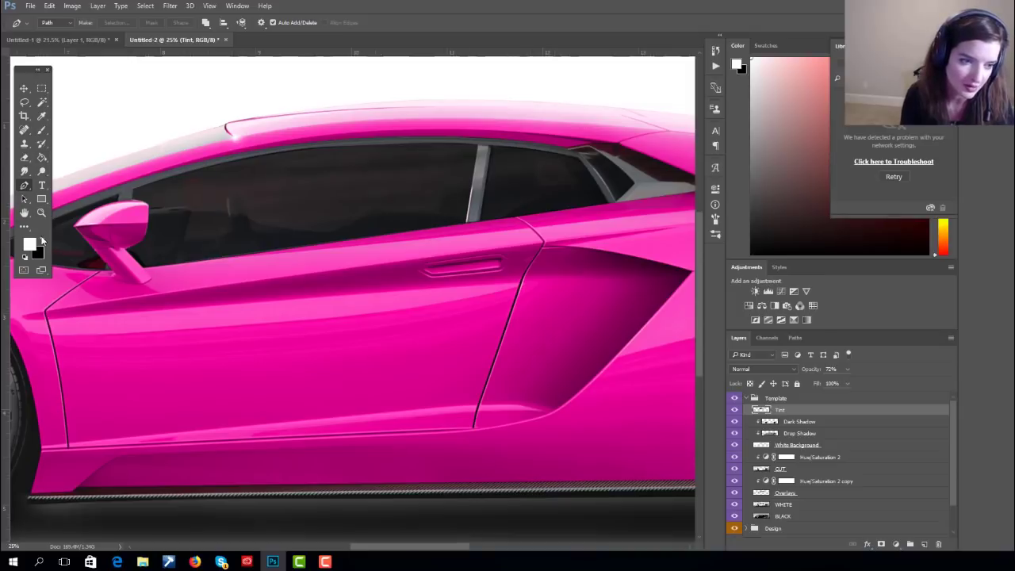
pyautogui.moveTo(100, 233); pyautogui.dragTo(149, 235)
pyautogui.click(82, 258)
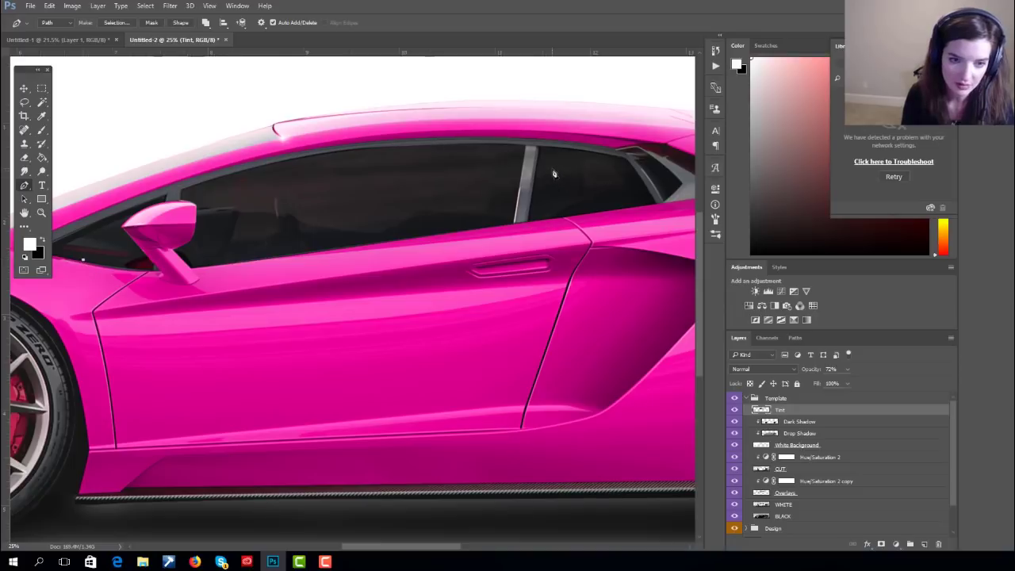
pyautogui.moveTo(553, 169); pyautogui.dragTo(592, 165)
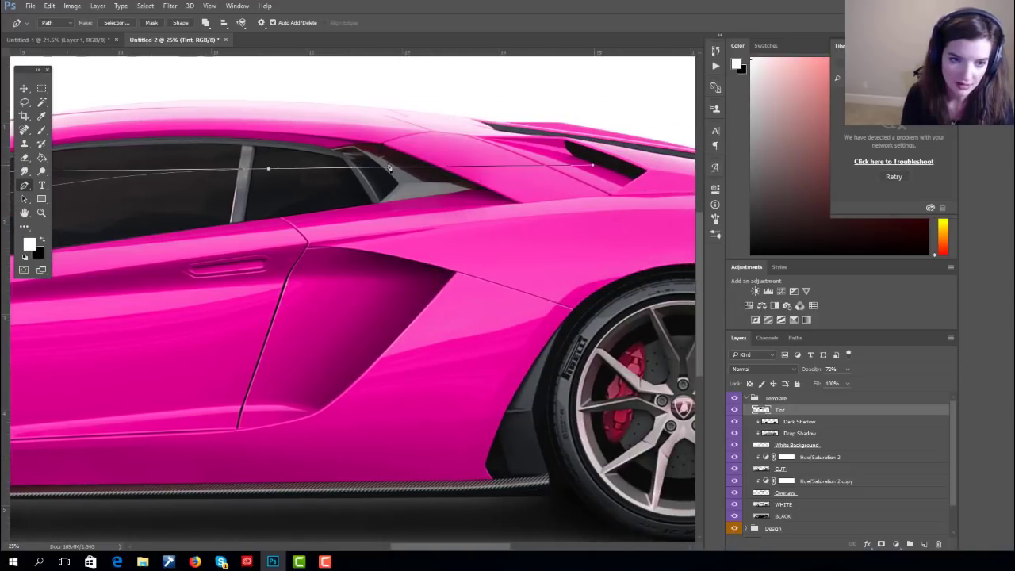
pyautogui.keyDown('alt'); pyautogui.click(270, 170); pyautogui.keyUp('alt')
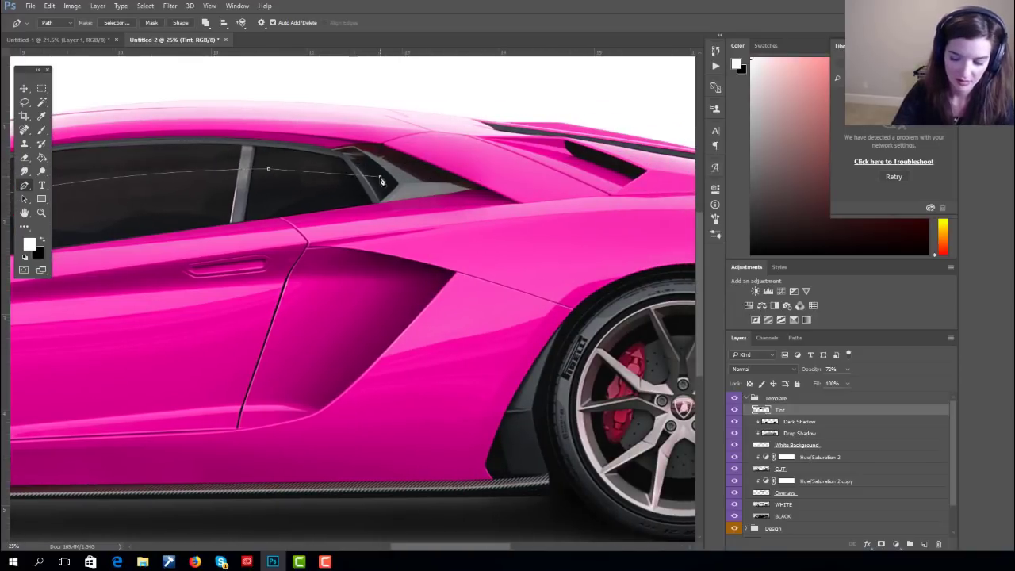
pyautogui.hotkey('ctrl', '-')
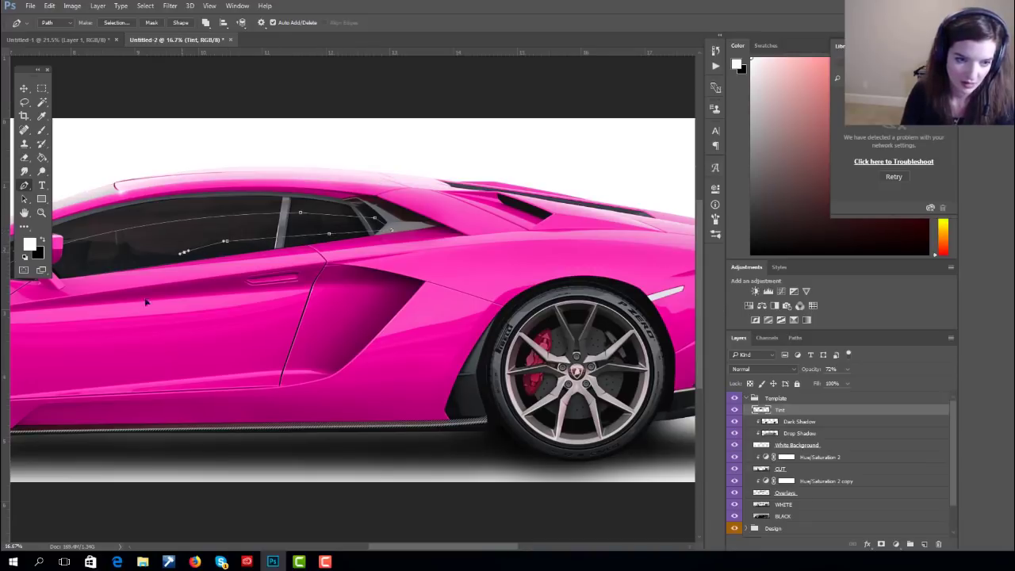
pyautogui.hscroll(-5, 219, 267)
# - On a new layer above Tint, fill the reflection path with white and clip the layer to Tint
pyautogui.rightClick(228, 252)
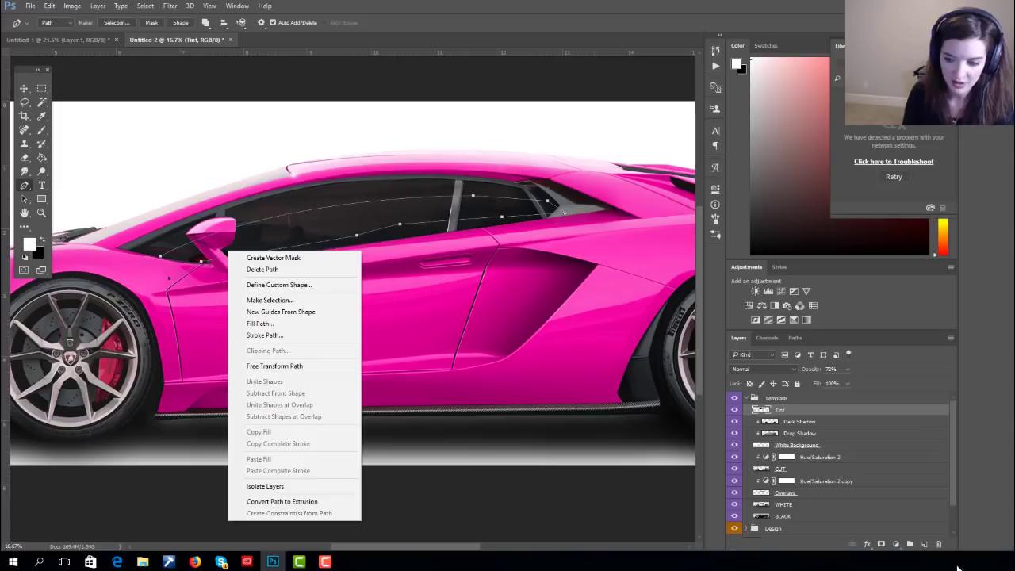
pyautogui.click(924, 551)
pyautogui.click(924, 545)
pyautogui.rightClick(384, 221)
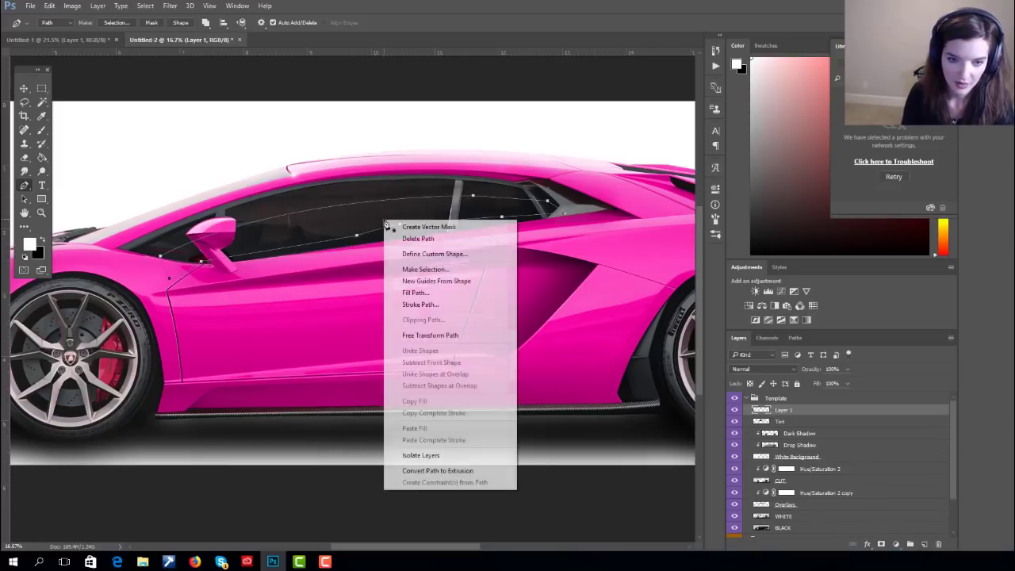
pyautogui.click(415, 294)
pyautogui.click(584, 160)
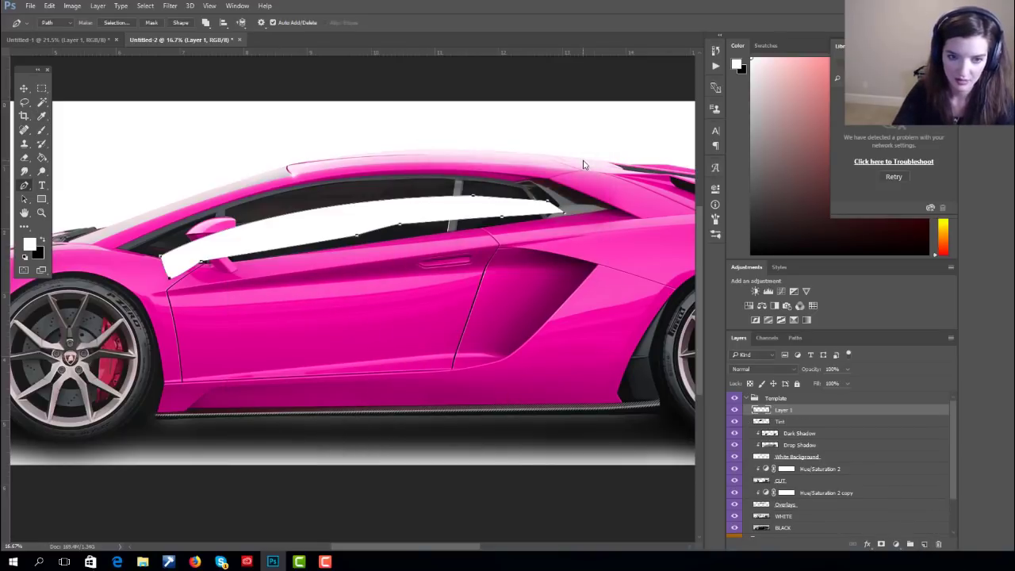
pyautogui.rightClick(847, 414)
pyautogui.click(892, 264)
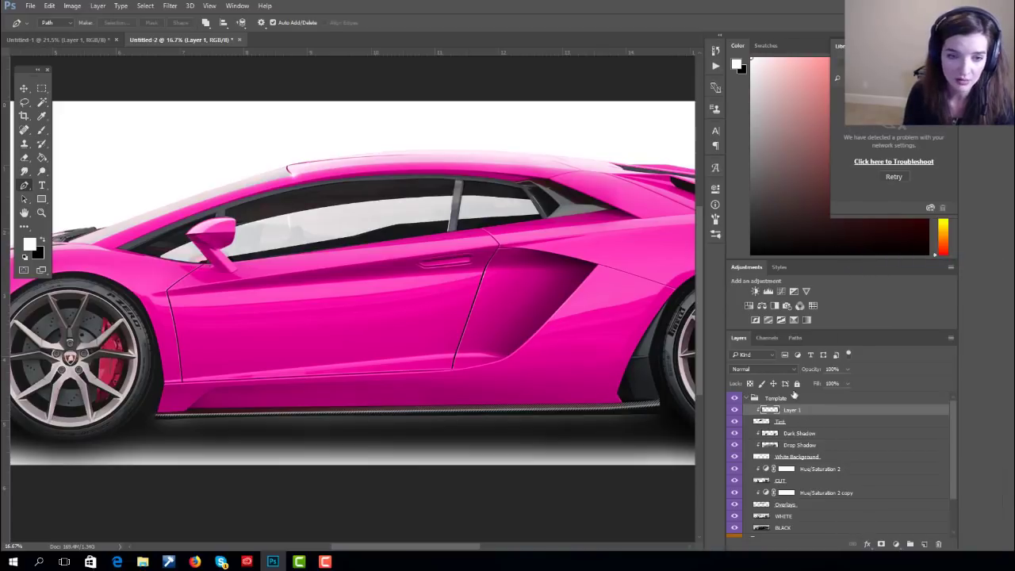
# - Apply a Gaussian Blur with a radius of 170.5 pixels to the clipped white reflection layer
pyautogui.click(170, 5)
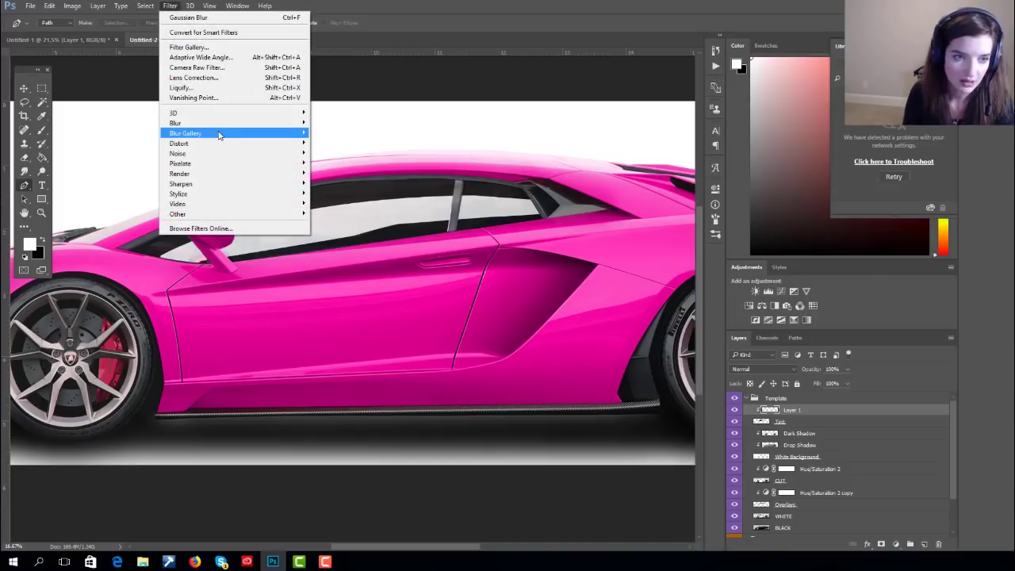
pyautogui.moveTo(238, 123)
pyautogui.click(337, 164)
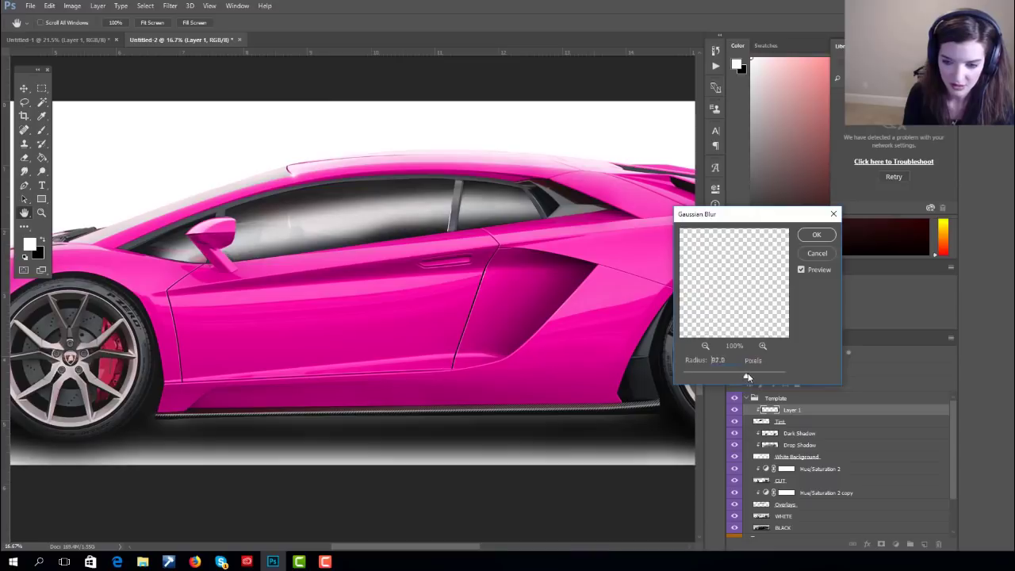
pyautogui.moveTo(742, 374); pyautogui.dragTo(762, 376)
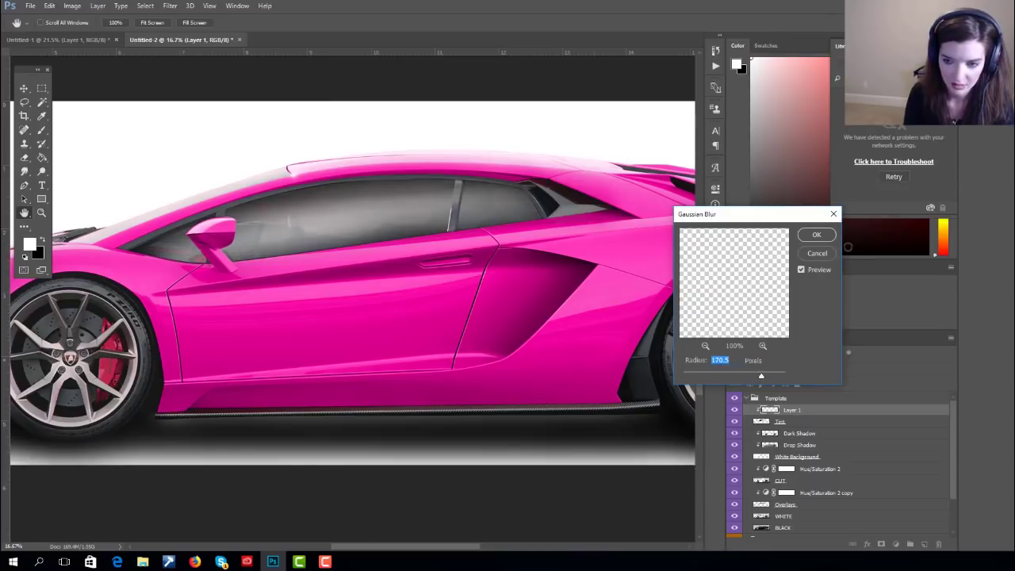
pyautogui.click(816, 235)
# - Draw a closed Pen path arching across the windows from the front fender to the rear pillar, enclosing their lower part and the upper door
pyautogui.press('p')
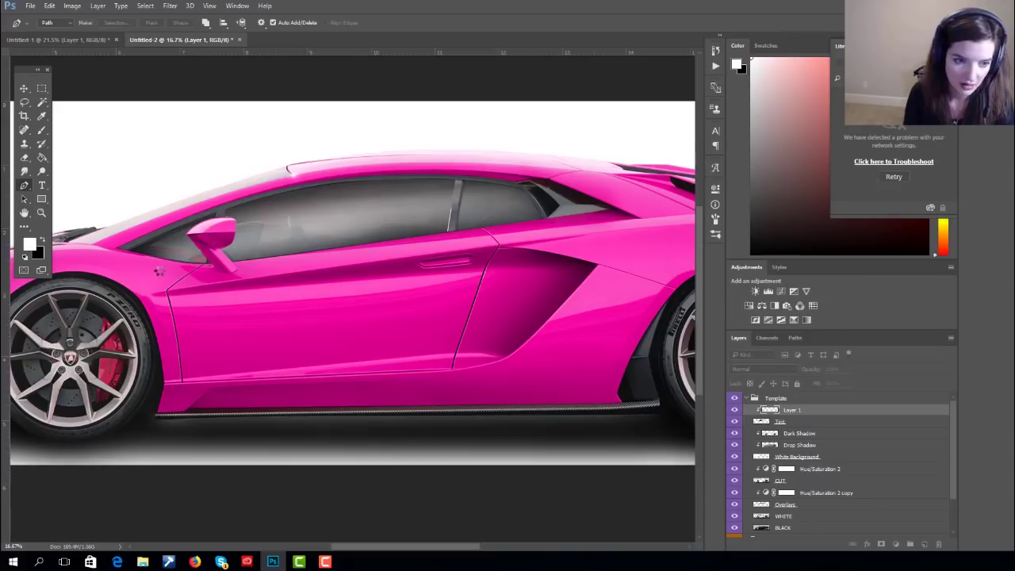
pyautogui.click(149, 273)
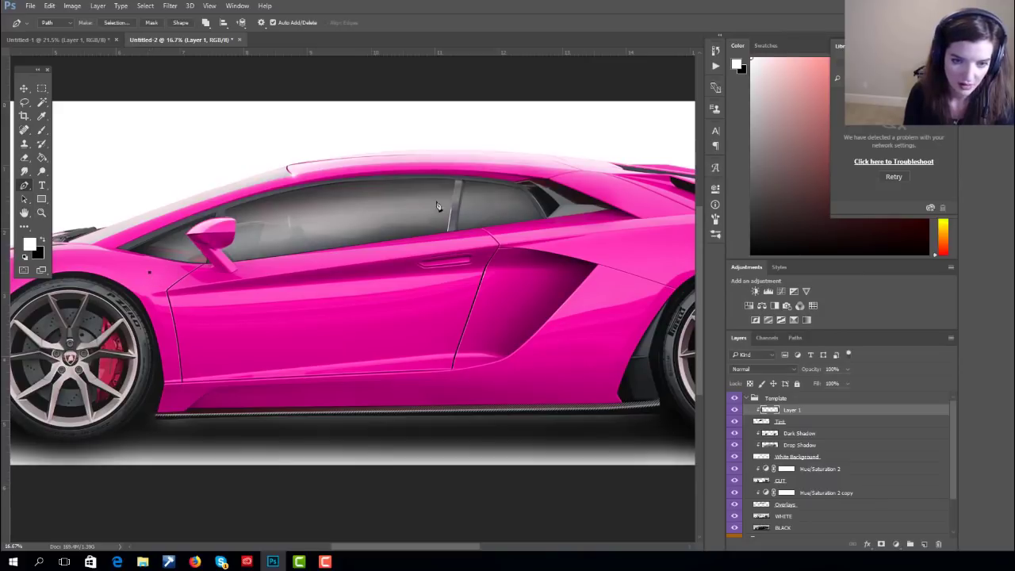
pyautogui.moveTo(560, 211); pyautogui.dragTo(675, 223)
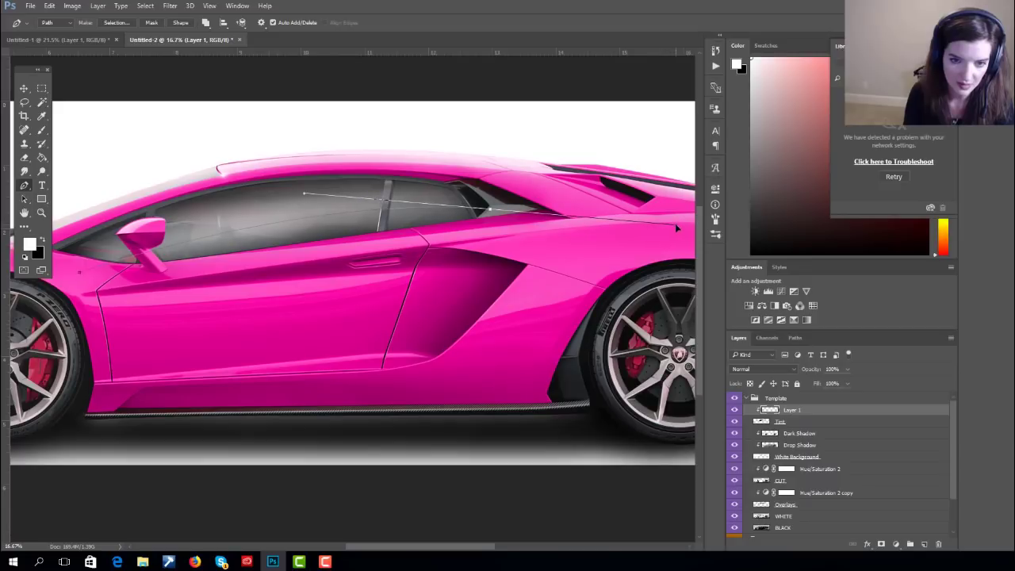
pyautogui.keyDown('alt'); pyautogui.click(491, 209); pyautogui.keyUp('alt')
pyautogui.click(499, 248)
pyautogui.click(300, 291)
pyautogui.click(108, 300)
pyautogui.click(80, 272)
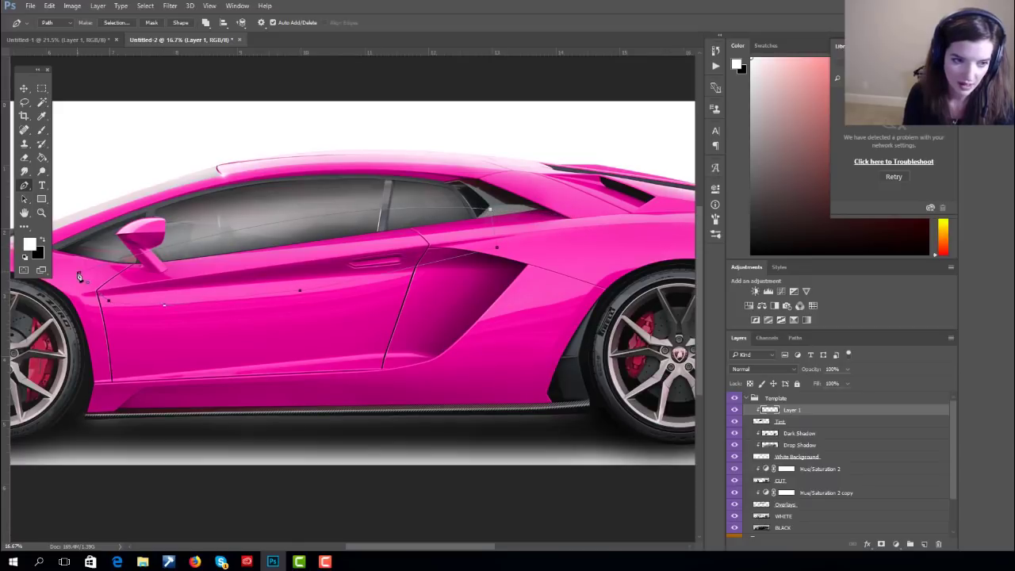
# - Convert the path to a new selection, remove the blurred white reflection inside it on Layer 1, and deselect
pyautogui.rightClick(158, 278)
pyautogui.click(212, 323)
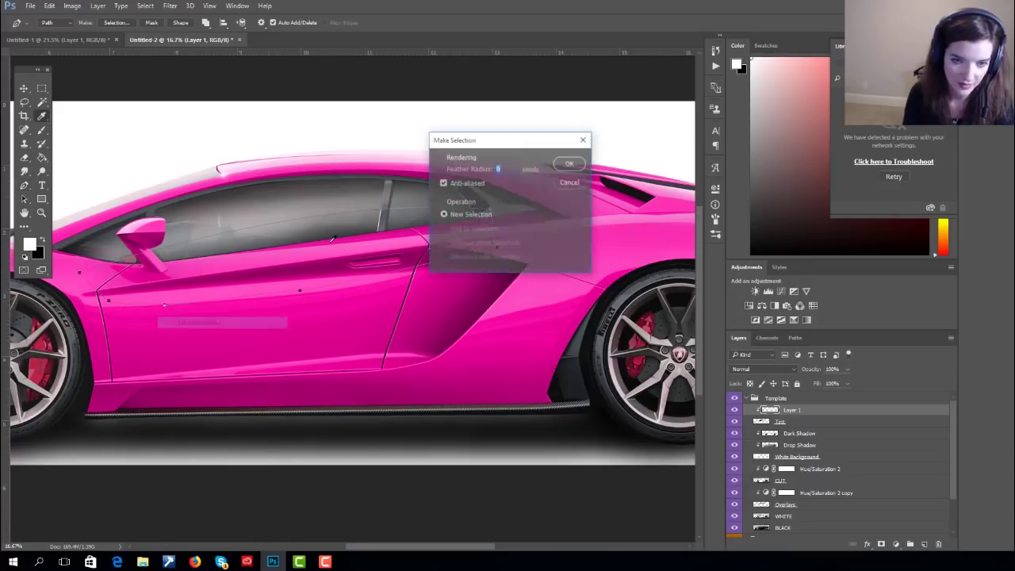
pyautogui.click(569, 165)
pyautogui.hotkey('ctrl', 'BackSpace')
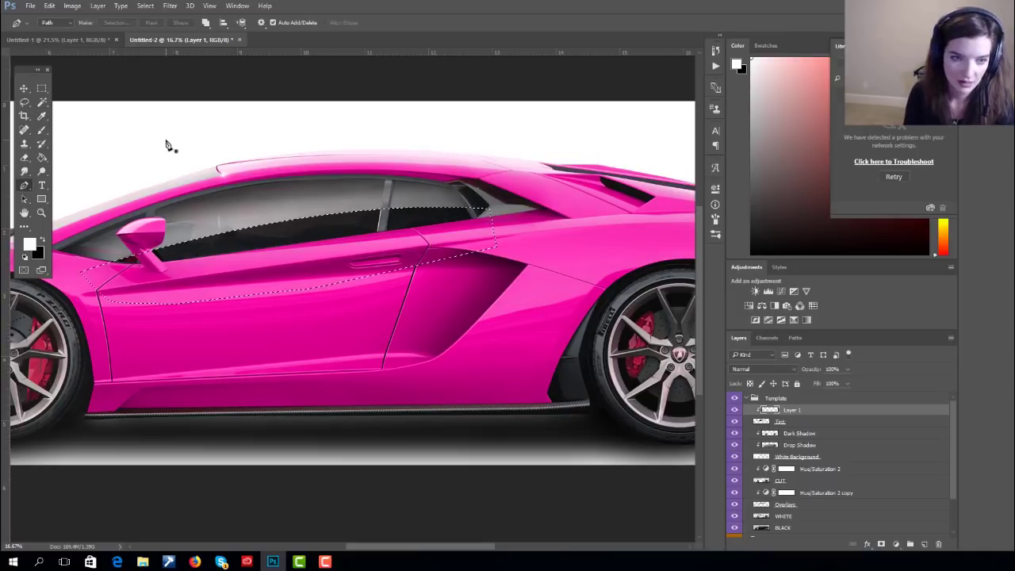
pyautogui.click(25, 102)
pyautogui.hotkey('ctrl', 'd')
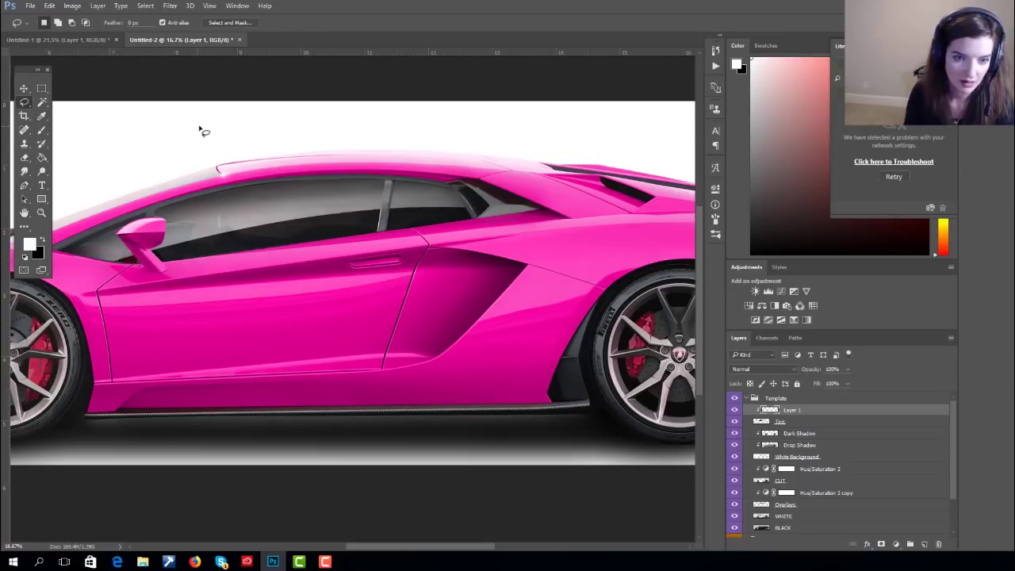
# - Lower the opacity of the clipped window reflection layer to 22%
pyautogui.click(849, 371)
pyautogui.moveTo(849, 383); pyautogui.dragTo(812, 386)
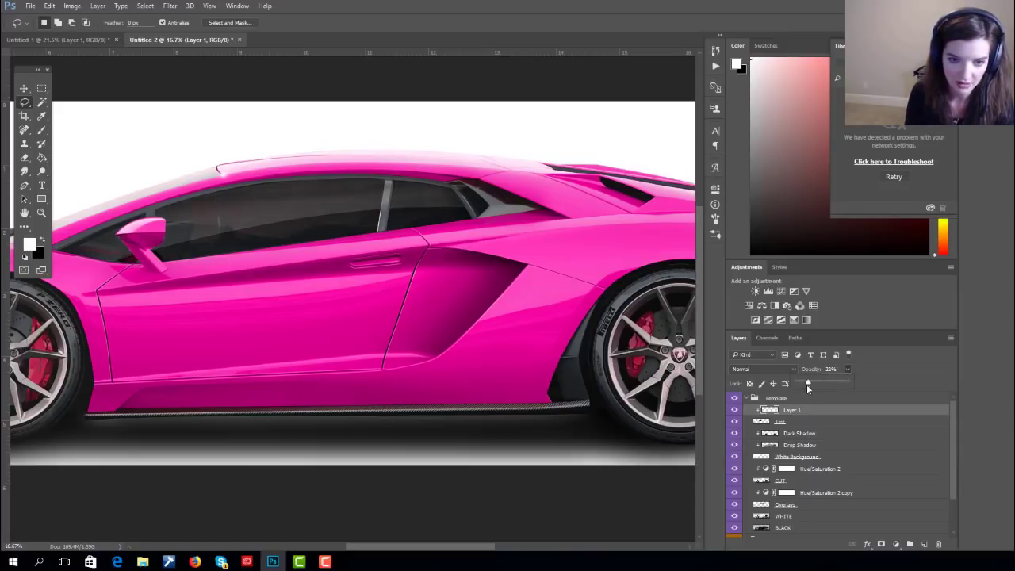
pyautogui.scroll(-3, 465, 294)
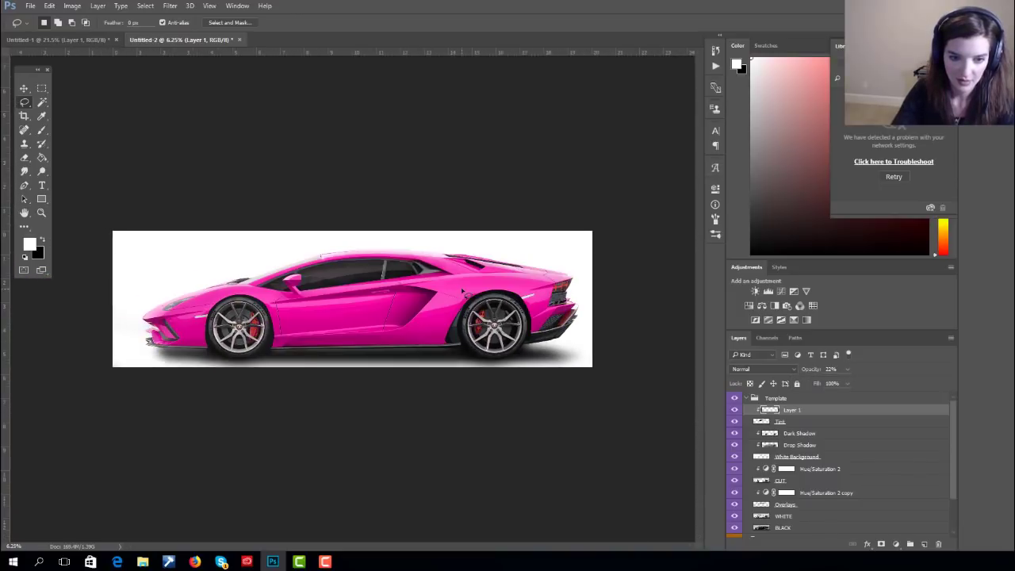
# - Rename the clipped reflection layer Layer 1 as "Window Highlight" and collapse the Template group
pyautogui.scroll(1, 466, 294)
pyautogui.doubleClick(791, 409)
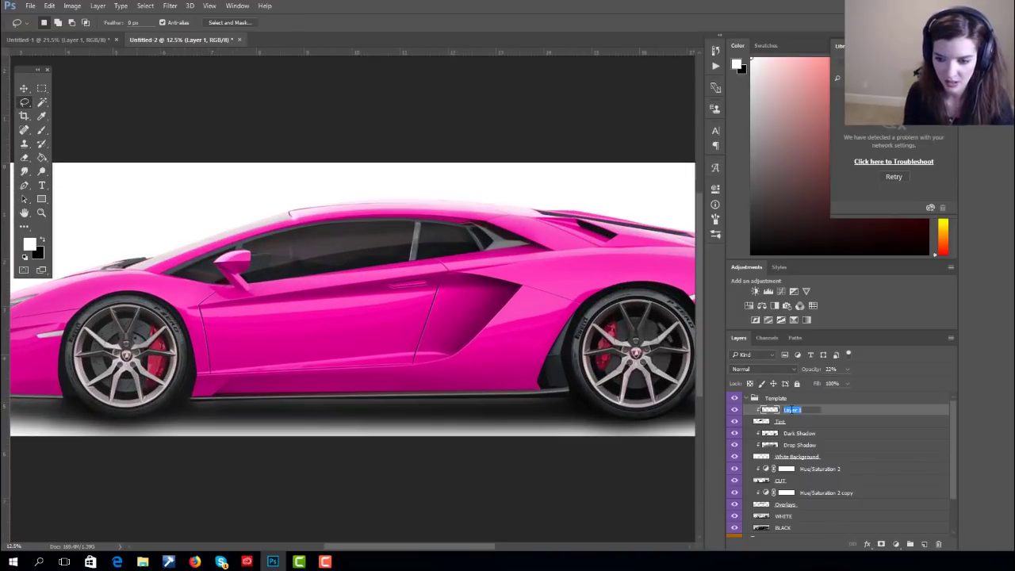
pyautogui.write('Wh')
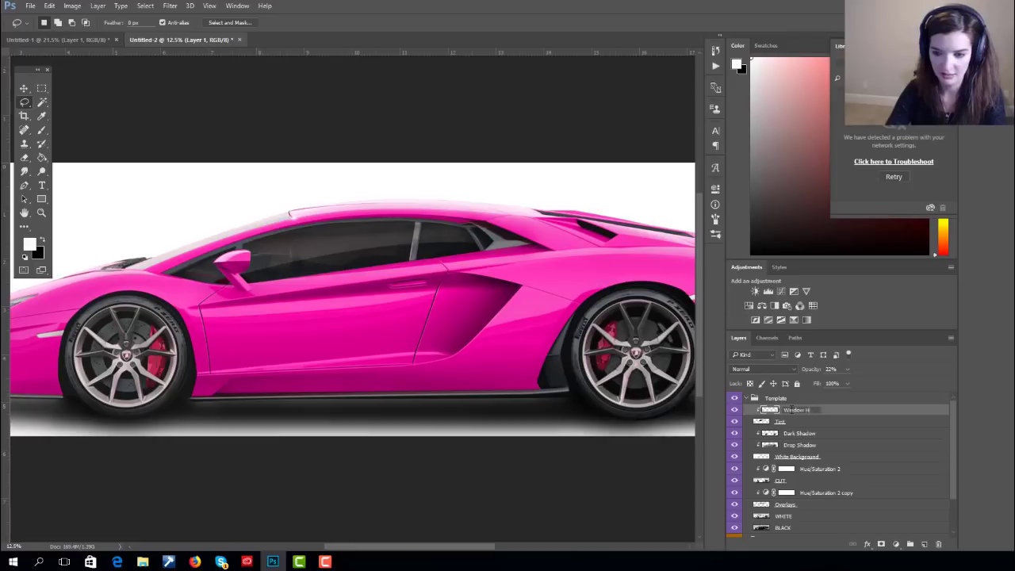
pyautogui.press('Return')
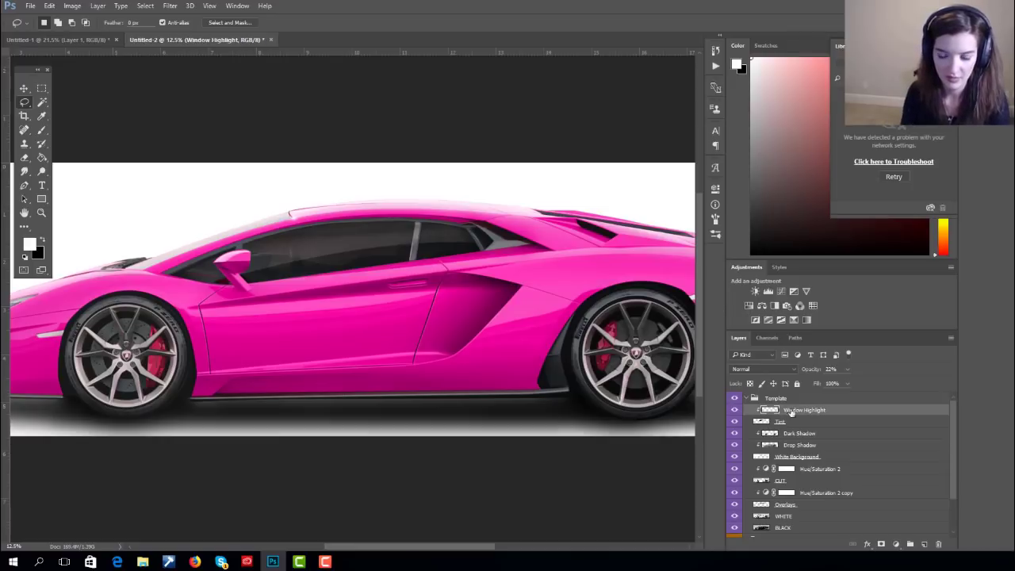
pyautogui.click(746, 398)
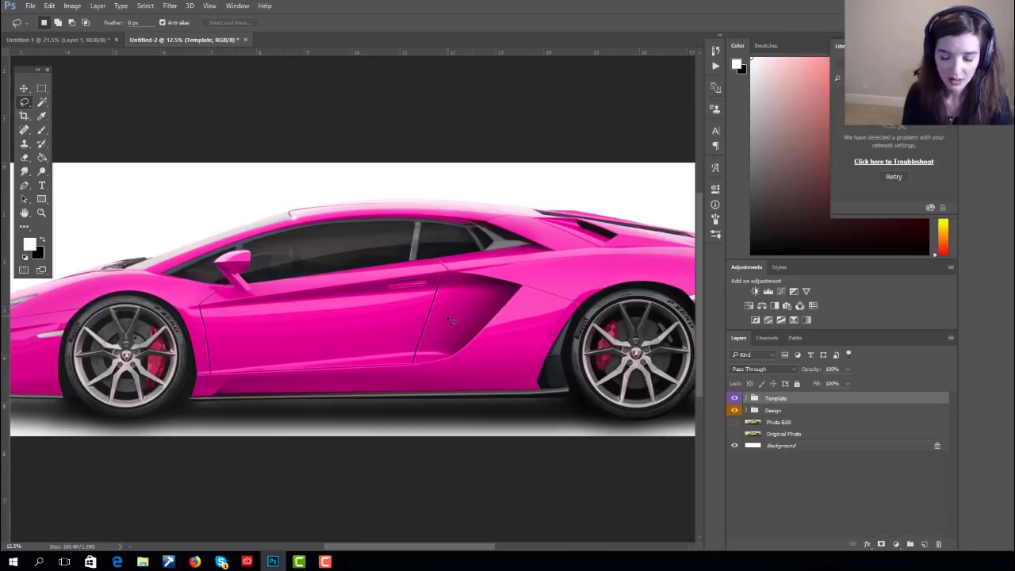
pyautogui.hotkey('ctrl', '-')
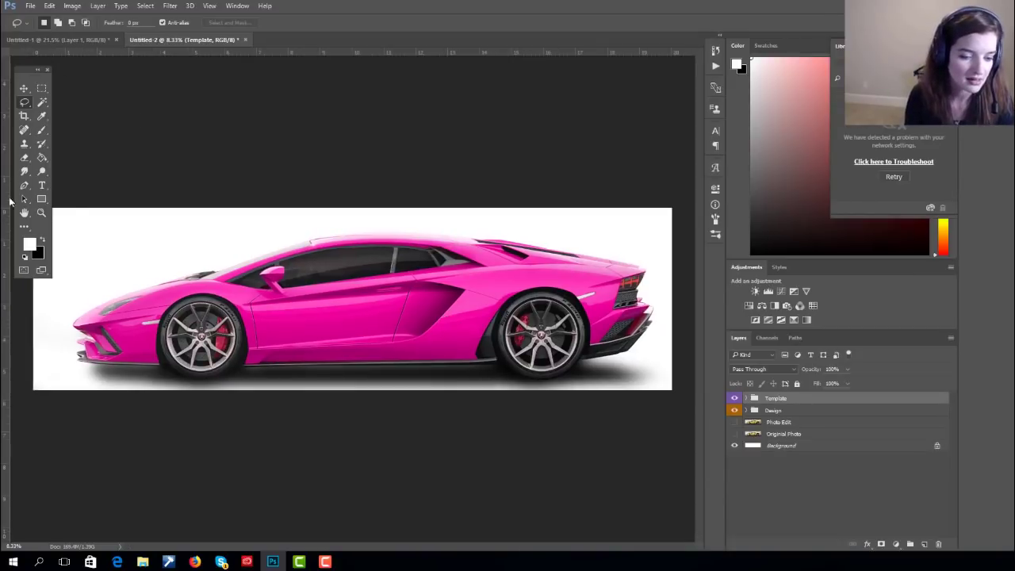
# - Switch to File Explorer, browse the G: drive to Curvaceous Wraps > Vehicle Wraps and open SwizzBeatz_McLaren720_Driver.psd from the SwizzBeatz folder
pyautogui.moveTo(203, 564)
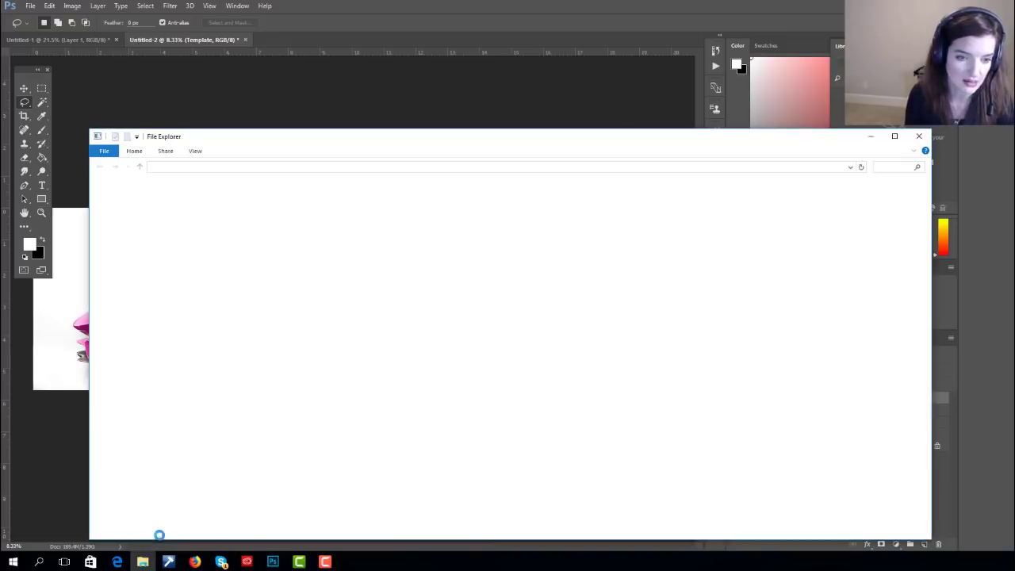
pyautogui.scroll(-2, 193, 476)
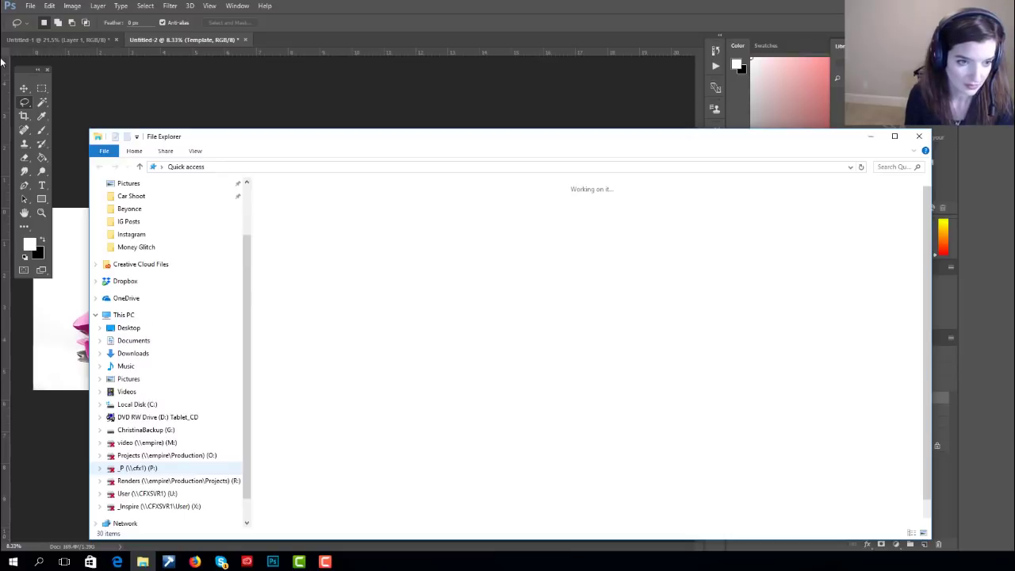
pyautogui.scroll(2, 158, 375)
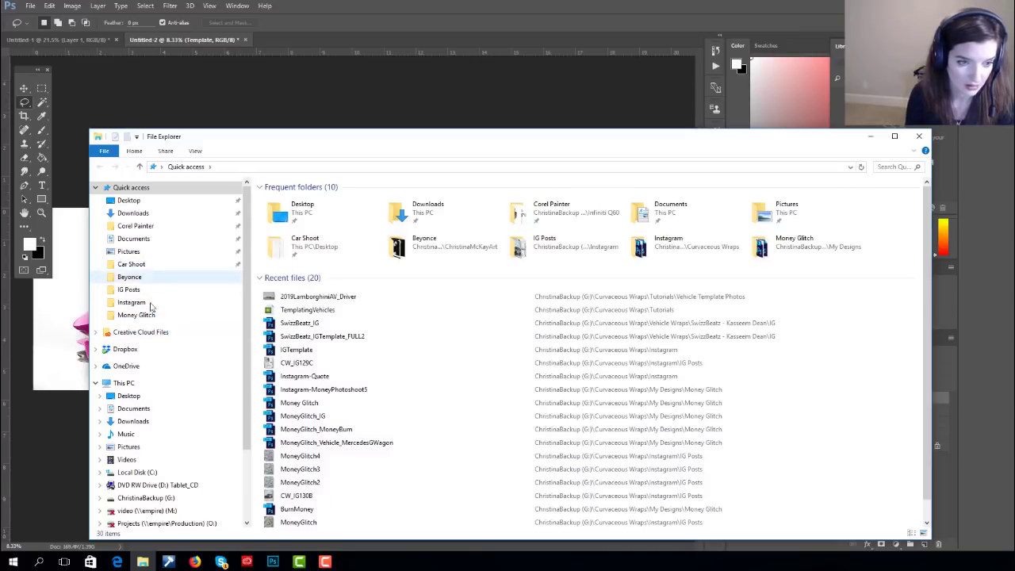
pyautogui.scroll(-1, 166, 471)
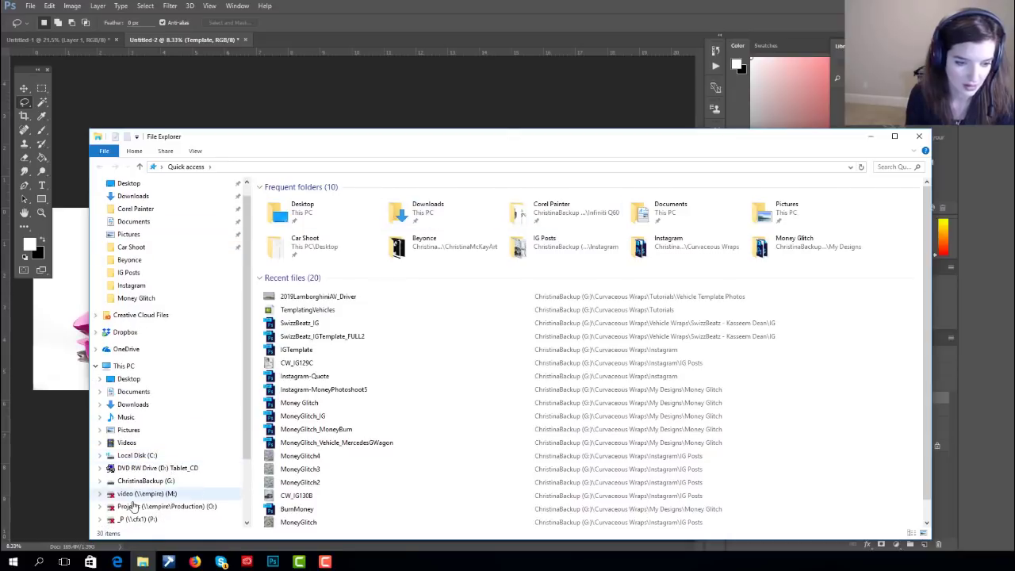
pyautogui.click(139, 482)
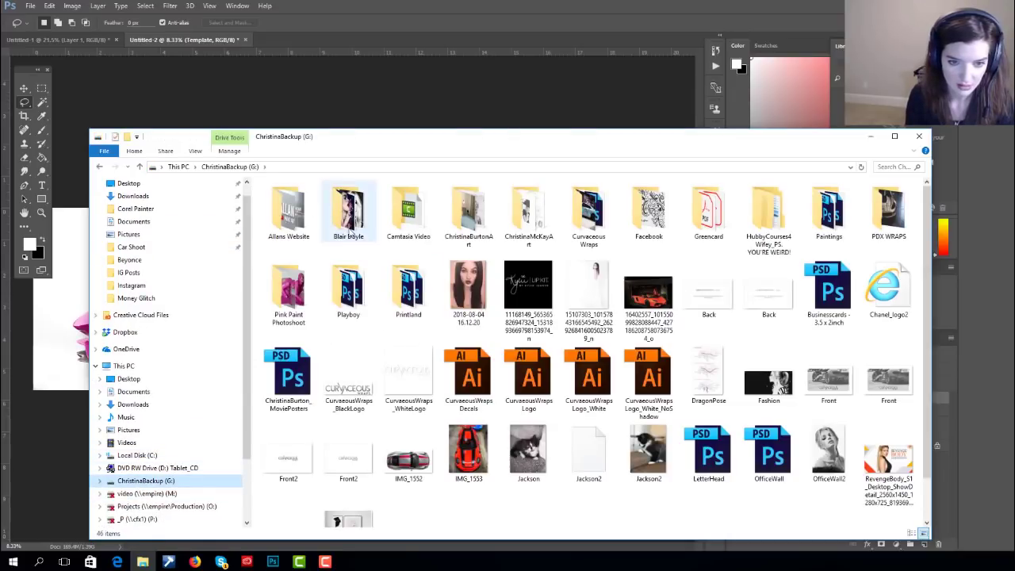
pyautogui.doubleClick(576, 204)
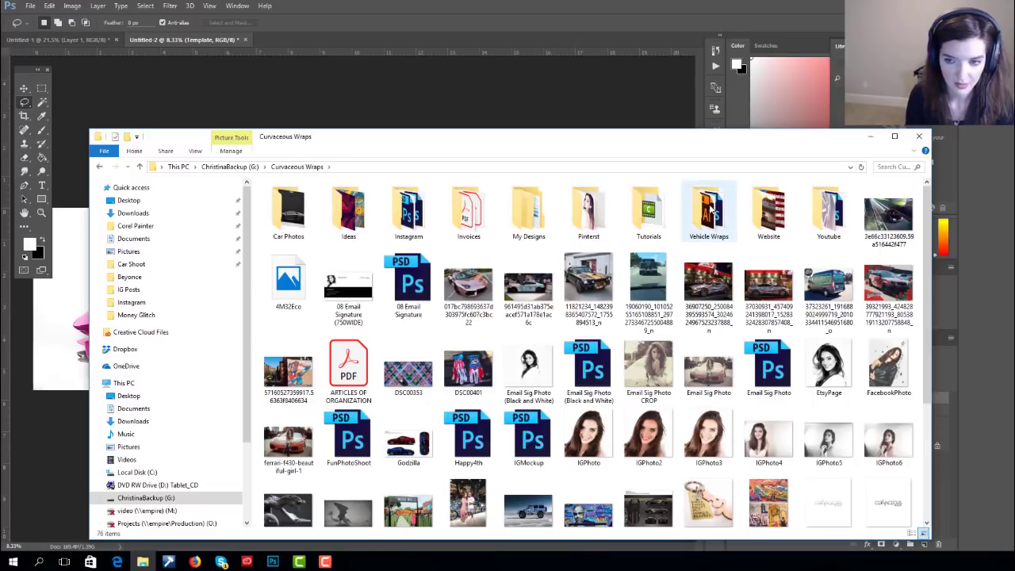
pyautogui.doubleClick(709, 208)
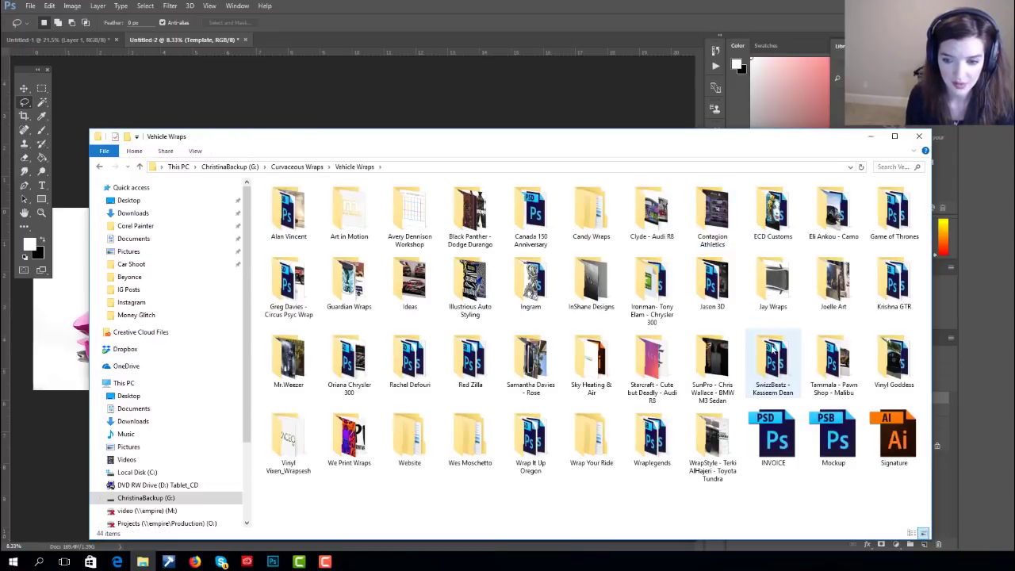
pyautogui.doubleClick(777, 361)
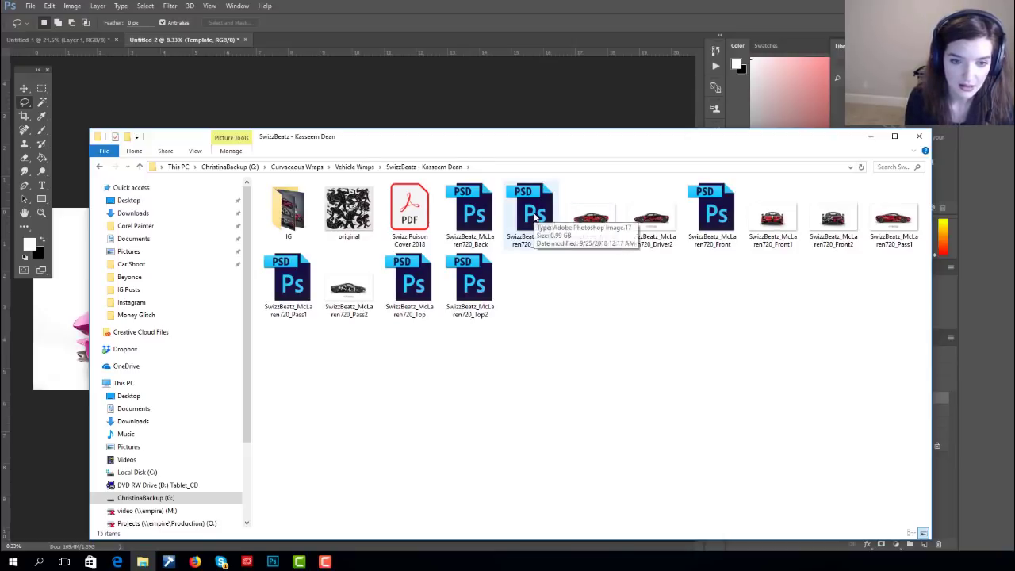
pyautogui.click(536, 218)
pyautogui.moveTo(528, 141)
pyautogui.mouseDown()
pyautogui.moveTo(533, 318)
pyautogui.moveTo(528, 151)
pyautogui.mouseUp()
pyautogui.doubleClick(543, 219)
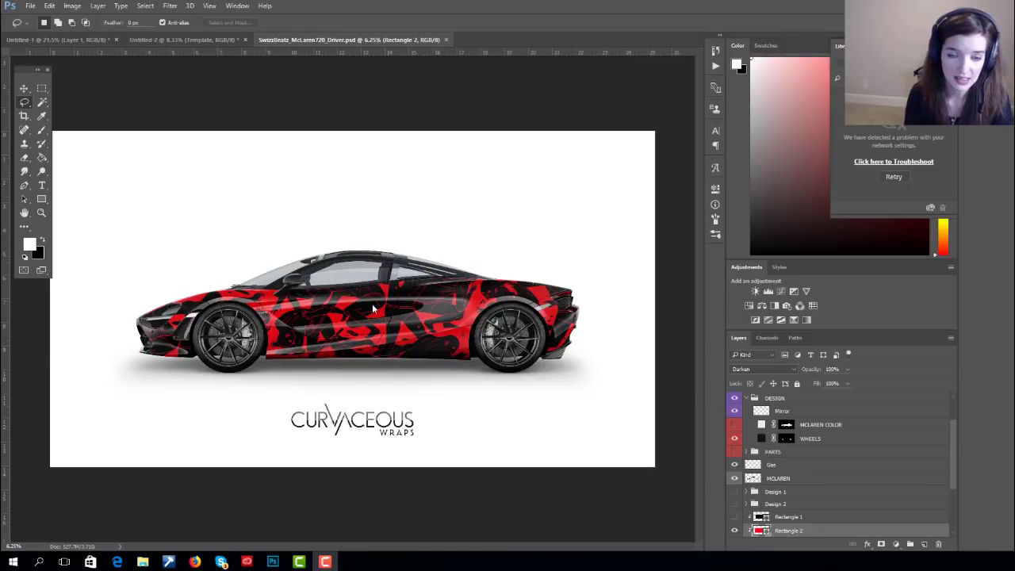
# - Examine the McLaren file's layers, switching the DESIGN group, Rectangle 2 and Layer 1 copy 5 off and on to identify the wrap artwork
pyautogui.scroll(-2, 820, 448)
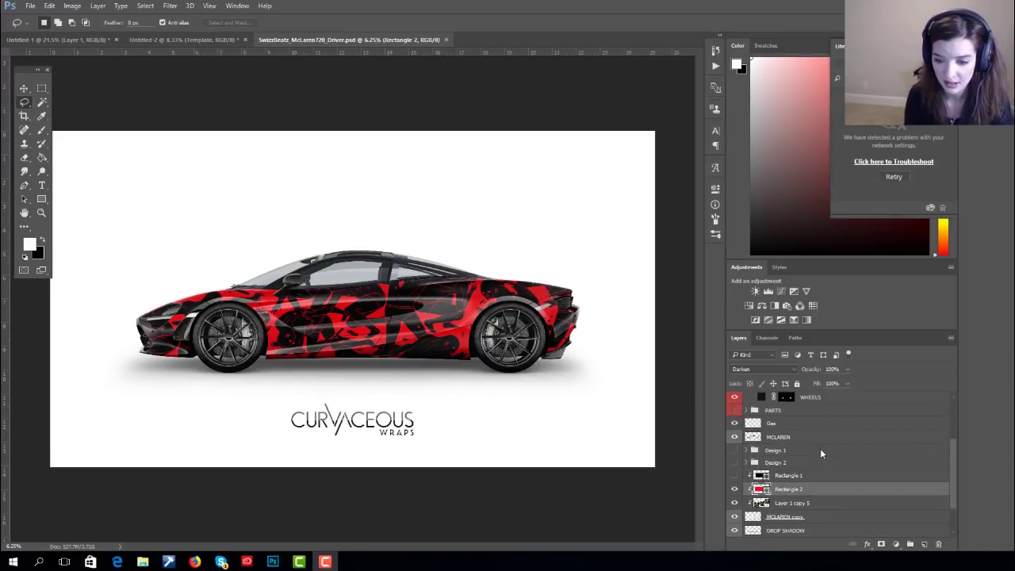
pyautogui.scroll(3, 820, 448)
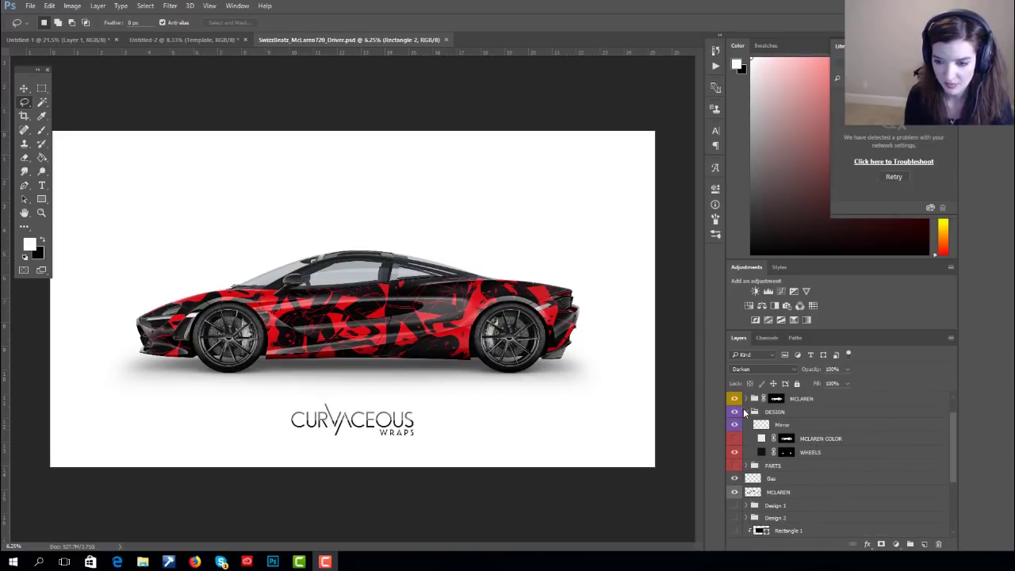
pyautogui.click(746, 412)
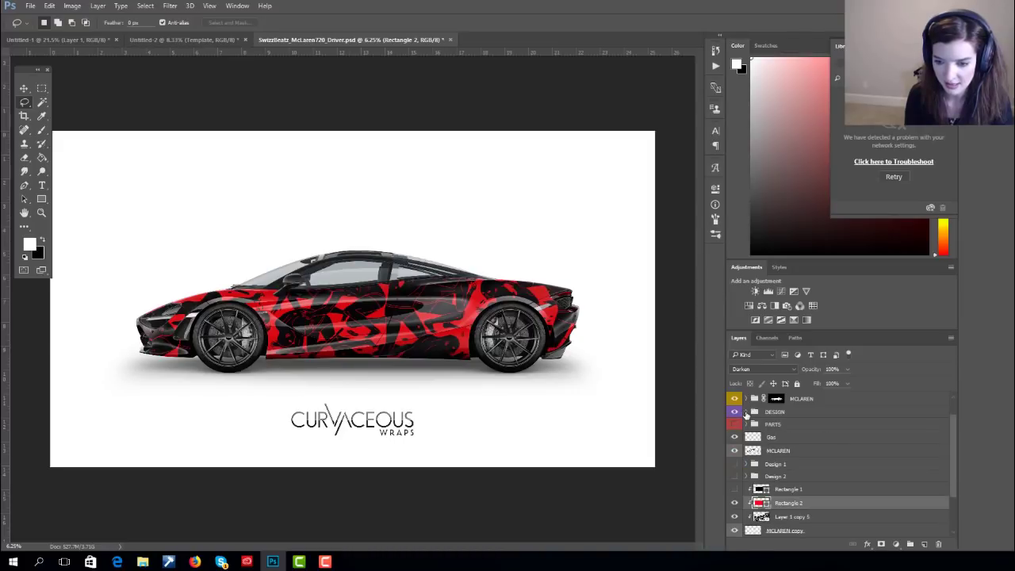
pyautogui.click(735, 413)
pyautogui.click(735, 413)
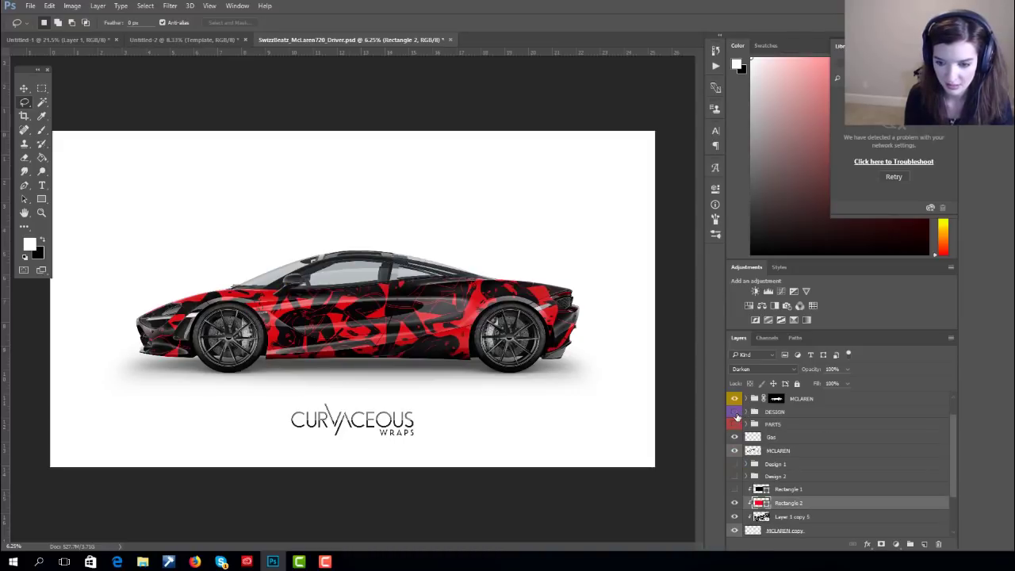
pyautogui.click(735, 413)
pyautogui.click(735, 412)
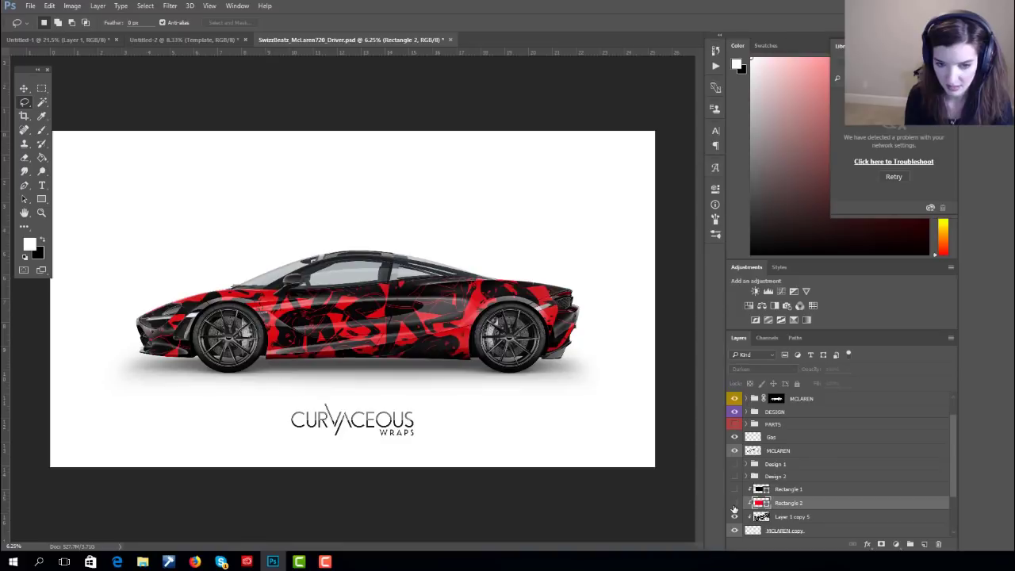
pyautogui.click(735, 502)
pyautogui.click(735, 503)
pyautogui.click(734, 517)
pyautogui.click(735, 517)
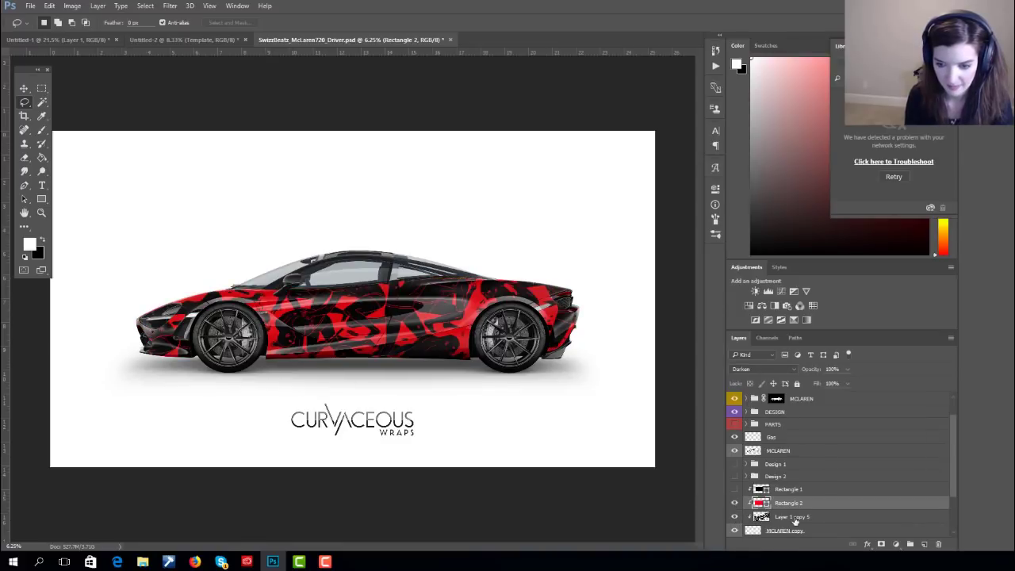
# - Copy the Rectangle 2 and Layer 1 copy 5 artwork layers into the Untitled-2 document and place them inside the Design group
pyautogui.click(797, 517)
pyautogui.keyDown('shift'); pyautogui.click(803, 508); pyautogui.keyUp('shift')
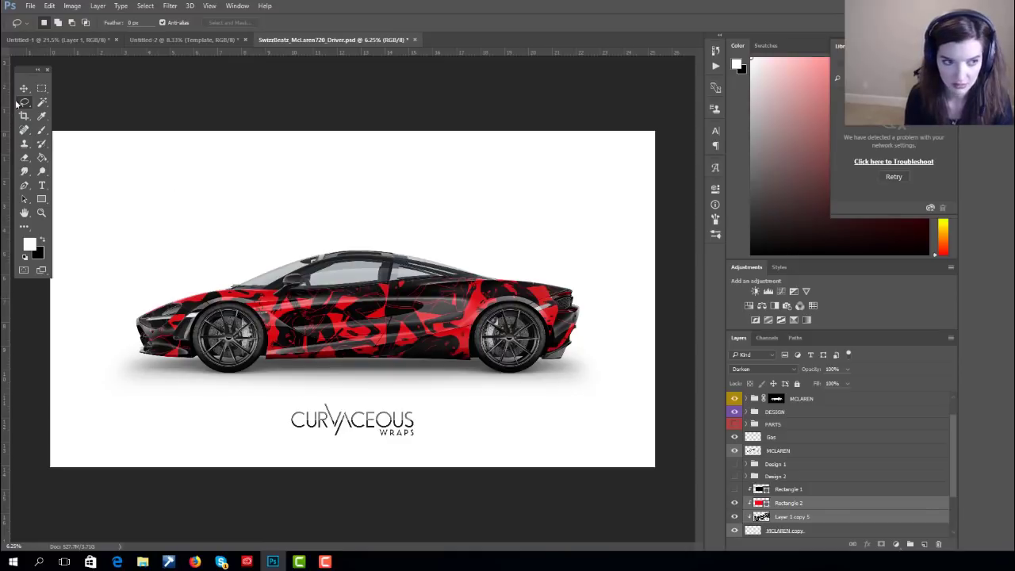
pyautogui.click(23, 88)
pyautogui.moveTo(333, 188); pyautogui.dragTo(336, 286)
pyautogui.moveTo(435, 307); pyautogui.dragTo(461, 202)
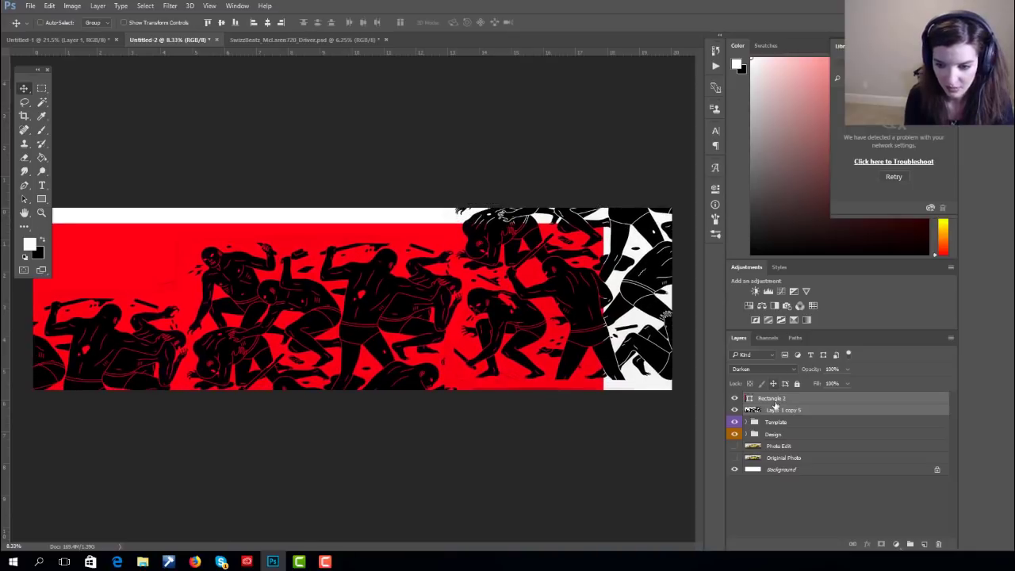
pyautogui.moveTo(776, 406); pyautogui.dragTo(792, 436)
pyautogui.click(746, 410)
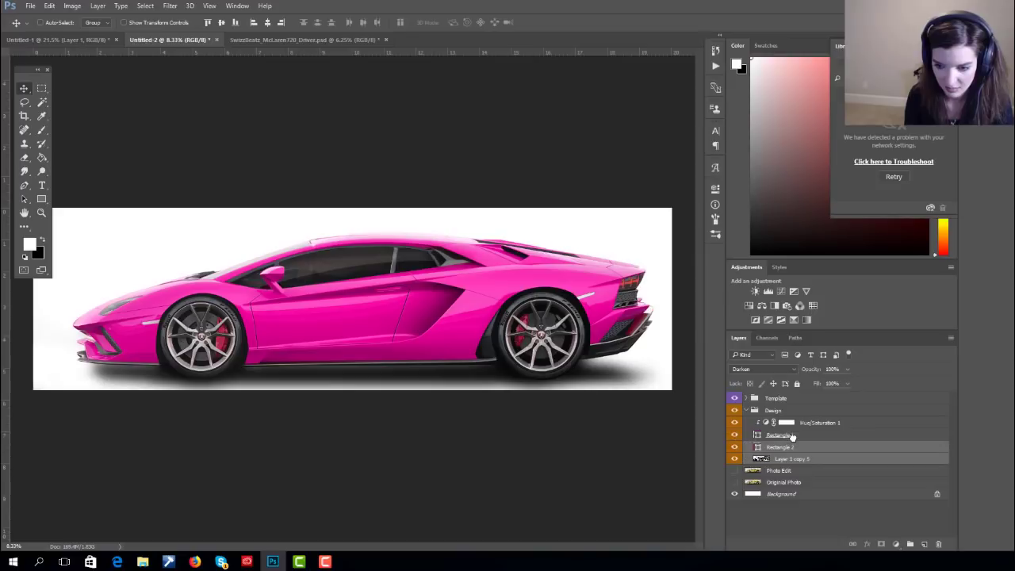
# - Delete the old pink rectangle and its clipped Hue/Saturation 1 adjustment from the Design group
pyautogui.click(802, 435)
pyautogui.keyDown('shift'); pyautogui.click(828, 422); pyautogui.keyUp('shift')
pyautogui.press('Delete')
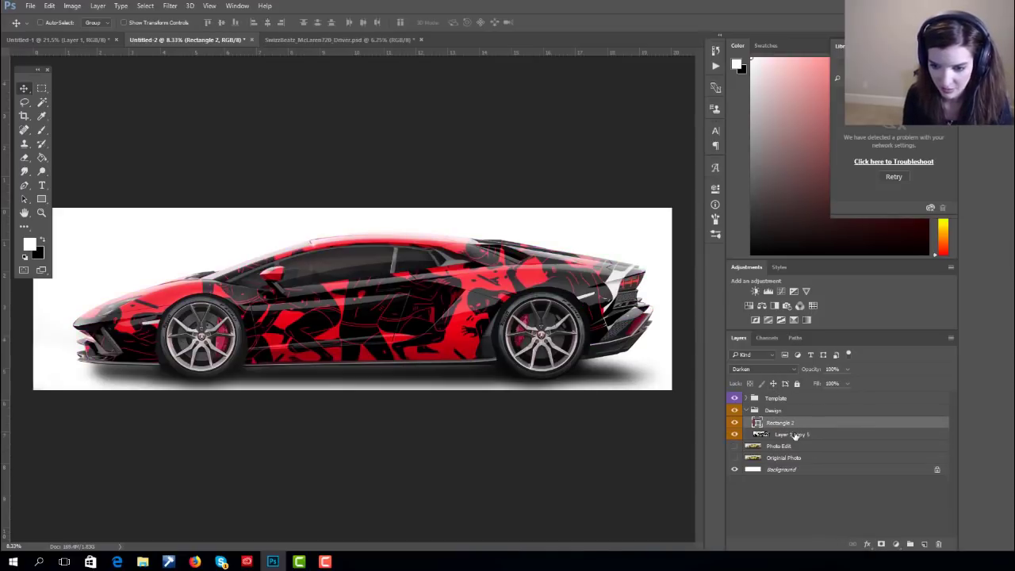
# - Reposition Rectangle 2 and Layer 1 copy 5 together so the red and black artwork covers the whole Lamborghini body
pyautogui.keyDown('shift'); pyautogui.click(796, 437); pyautogui.keyUp('shift')
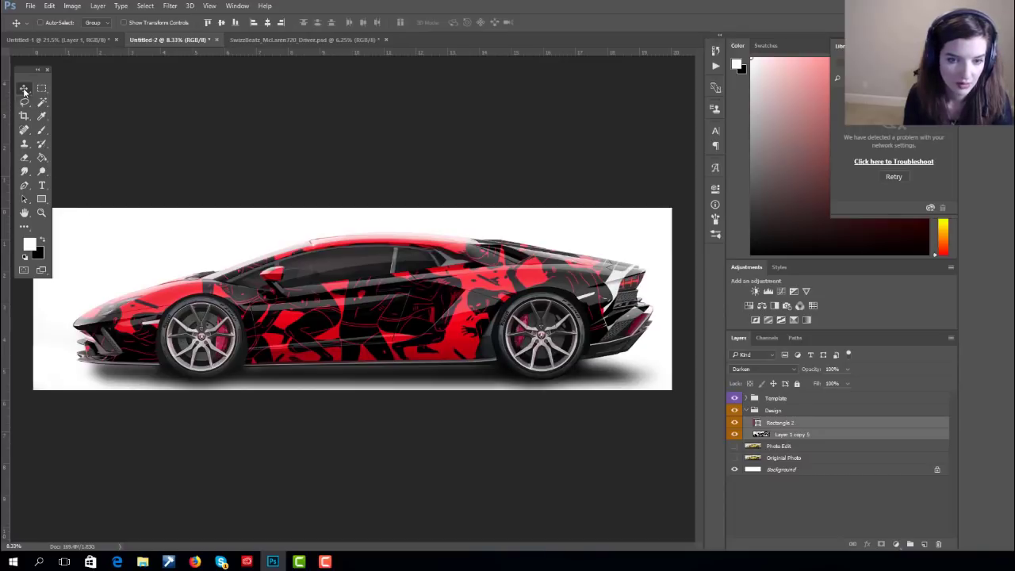
pyautogui.moveTo(321, 229); pyautogui.dragTo(344, 250)
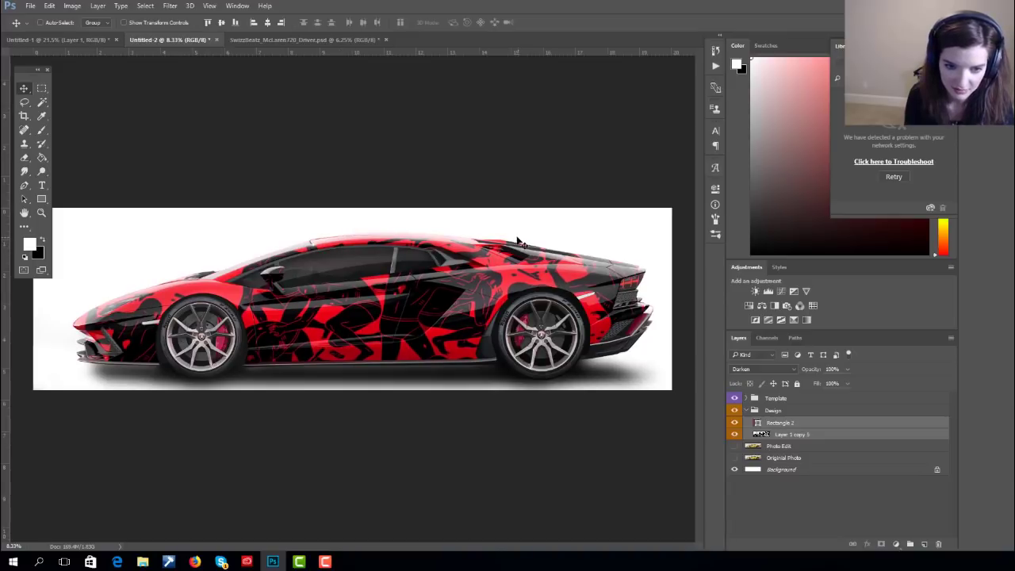
pyautogui.moveTo(516, 239); pyautogui.dragTo(503, 256)
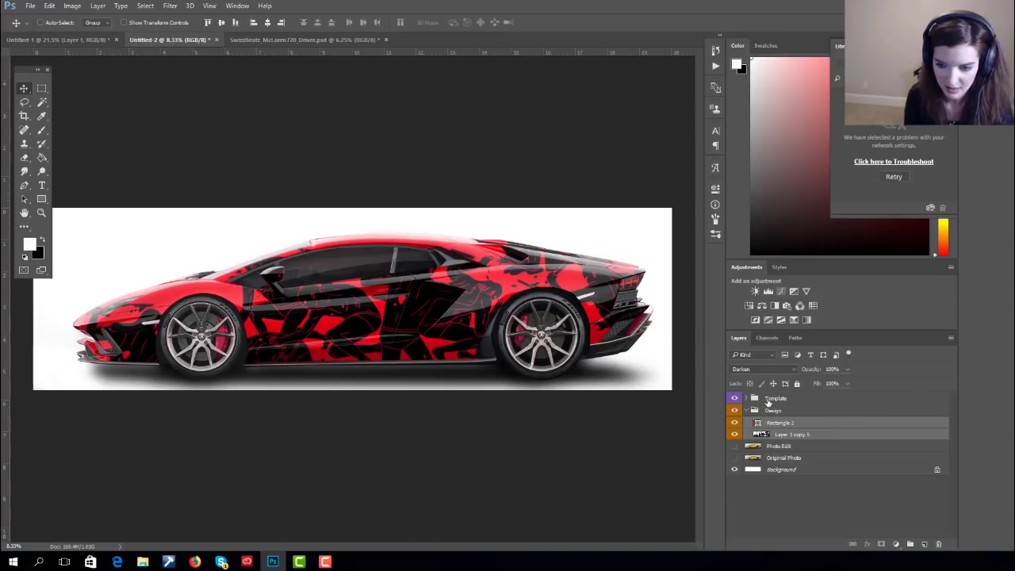
# - Set the Yellows hue to -55 in the Hue/Saturation 2 adjustment clipped to the CUT layer, then collapse the Template group
pyautogui.click(747, 398)
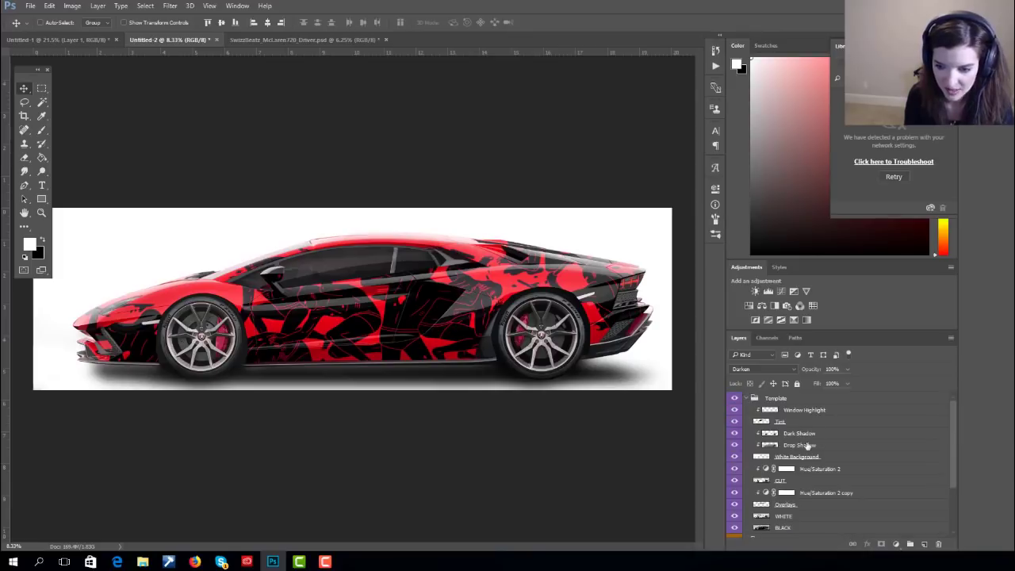
pyautogui.click(735, 469)
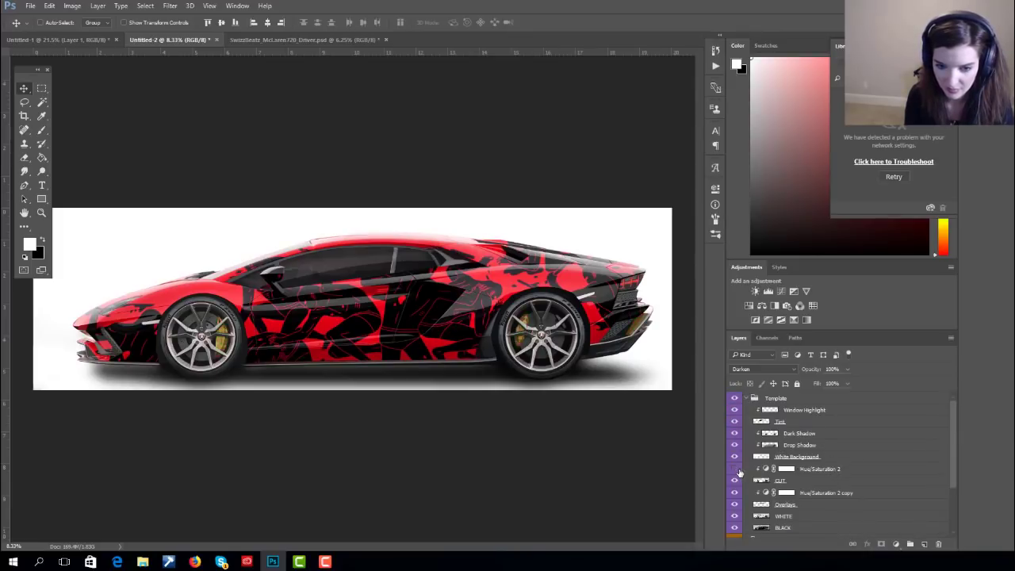
pyautogui.click(735, 469)
pyautogui.click(783, 469)
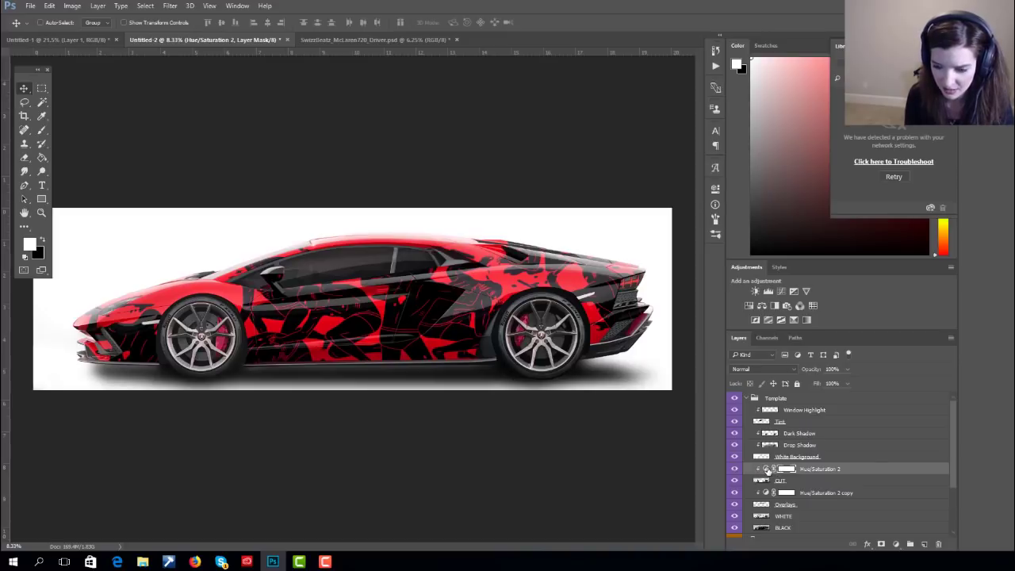
pyautogui.doubleClick(768, 469)
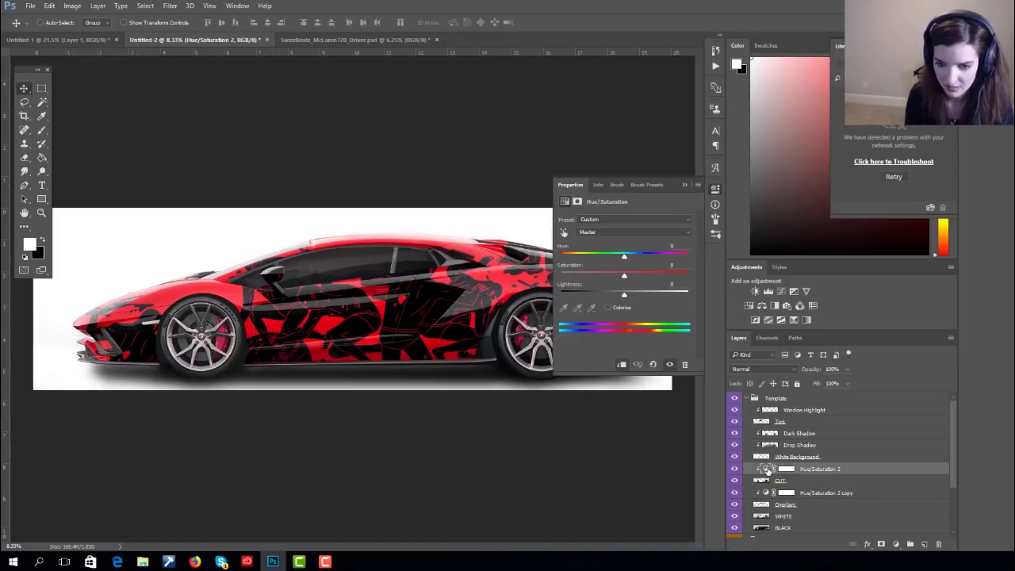
pyautogui.click(636, 233)
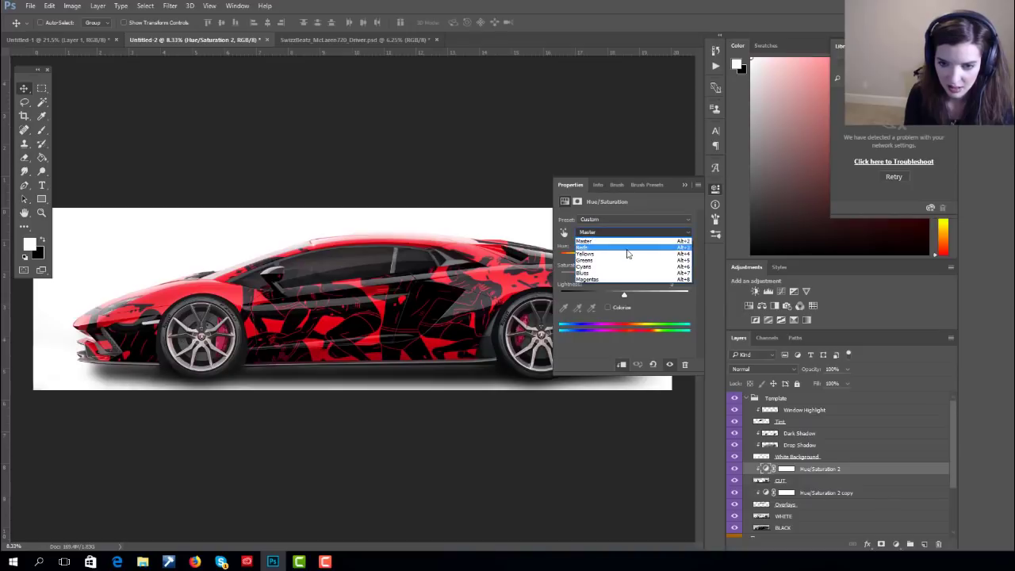
pyautogui.click(584, 242)
pyautogui.moveTo(624, 258); pyautogui.dragTo(593, 259)
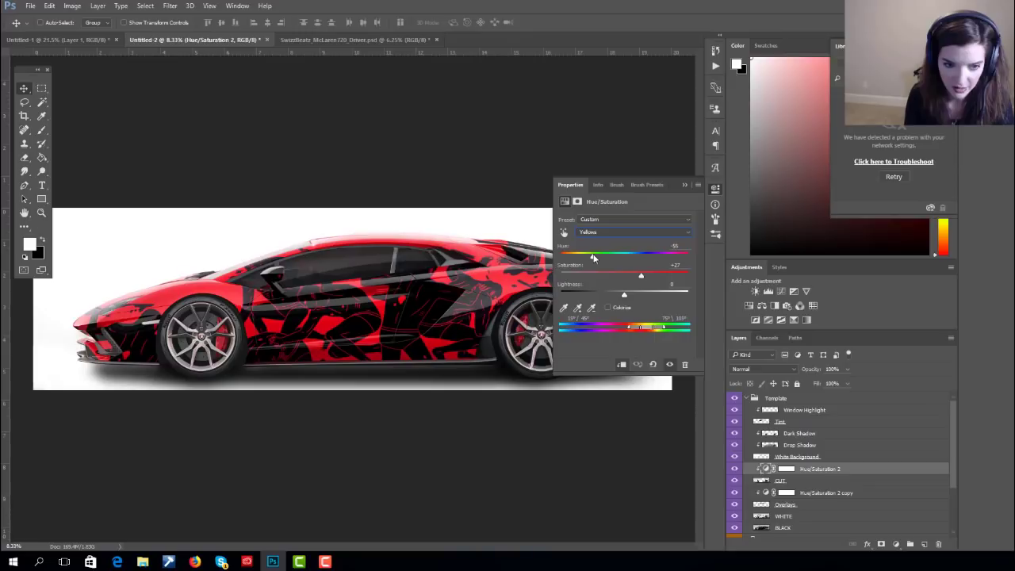
pyautogui.click(685, 185)
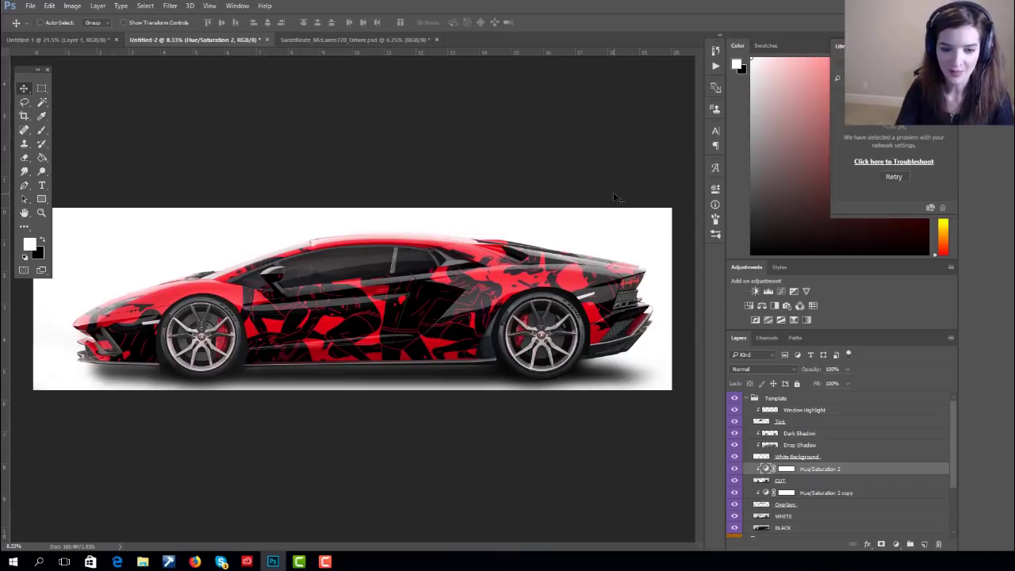
pyautogui.click(747, 399)
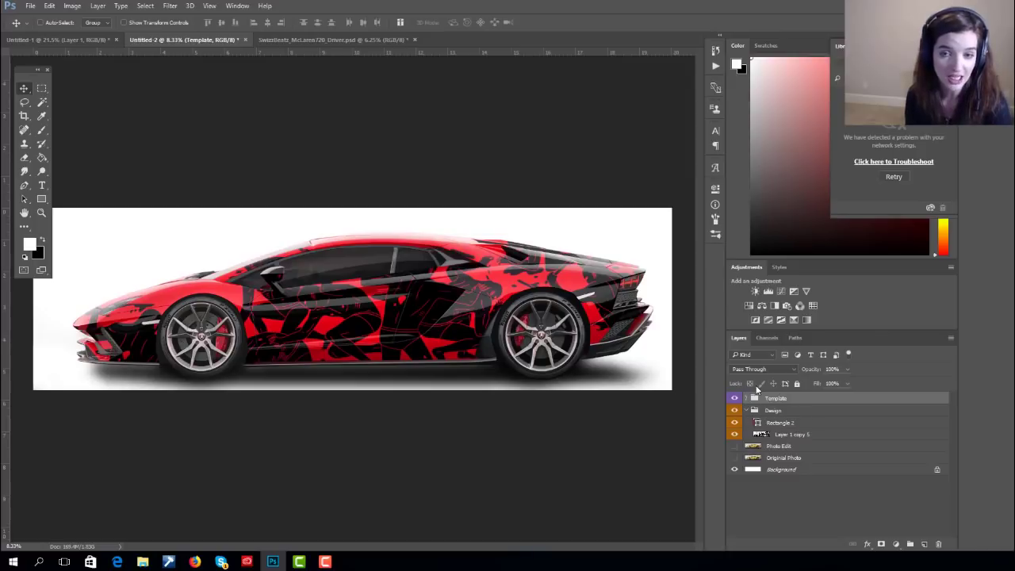